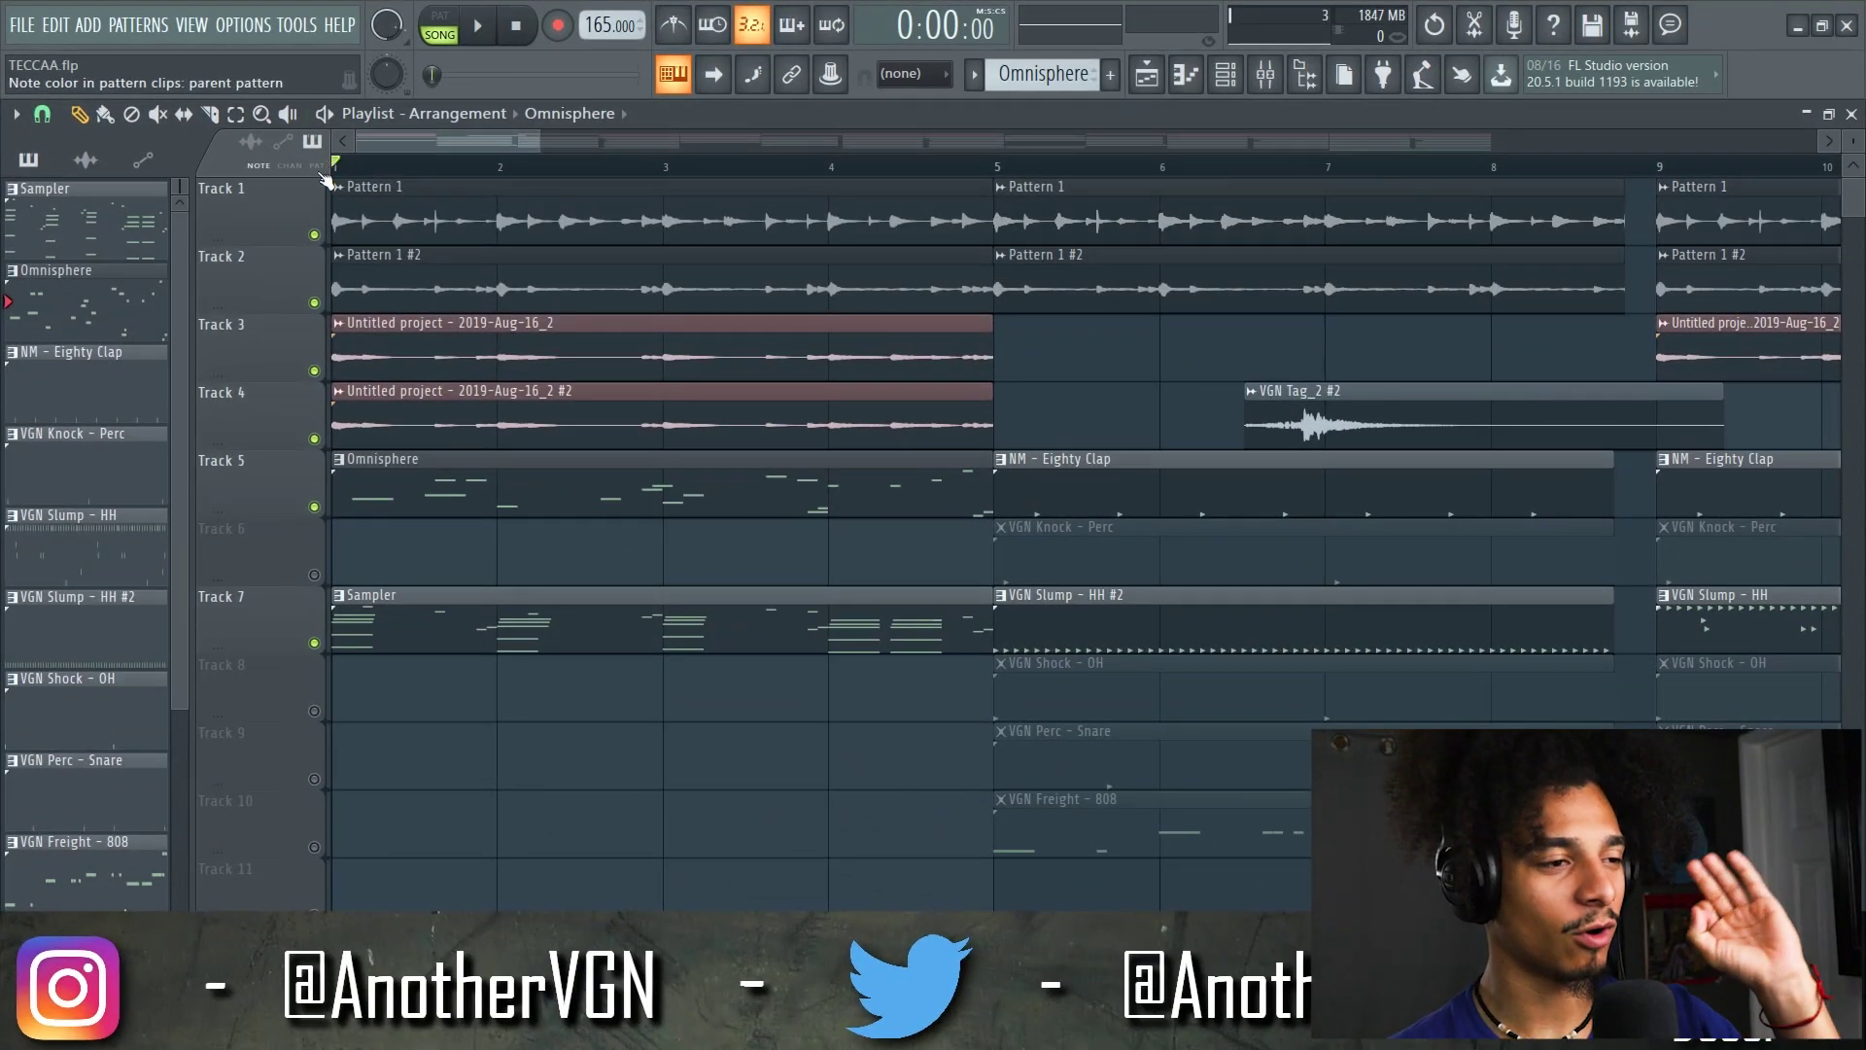
- Zoom the playlist, then bring up the channel rack and check the Sampler channel's options
scroll(403, 159, "up", 5)
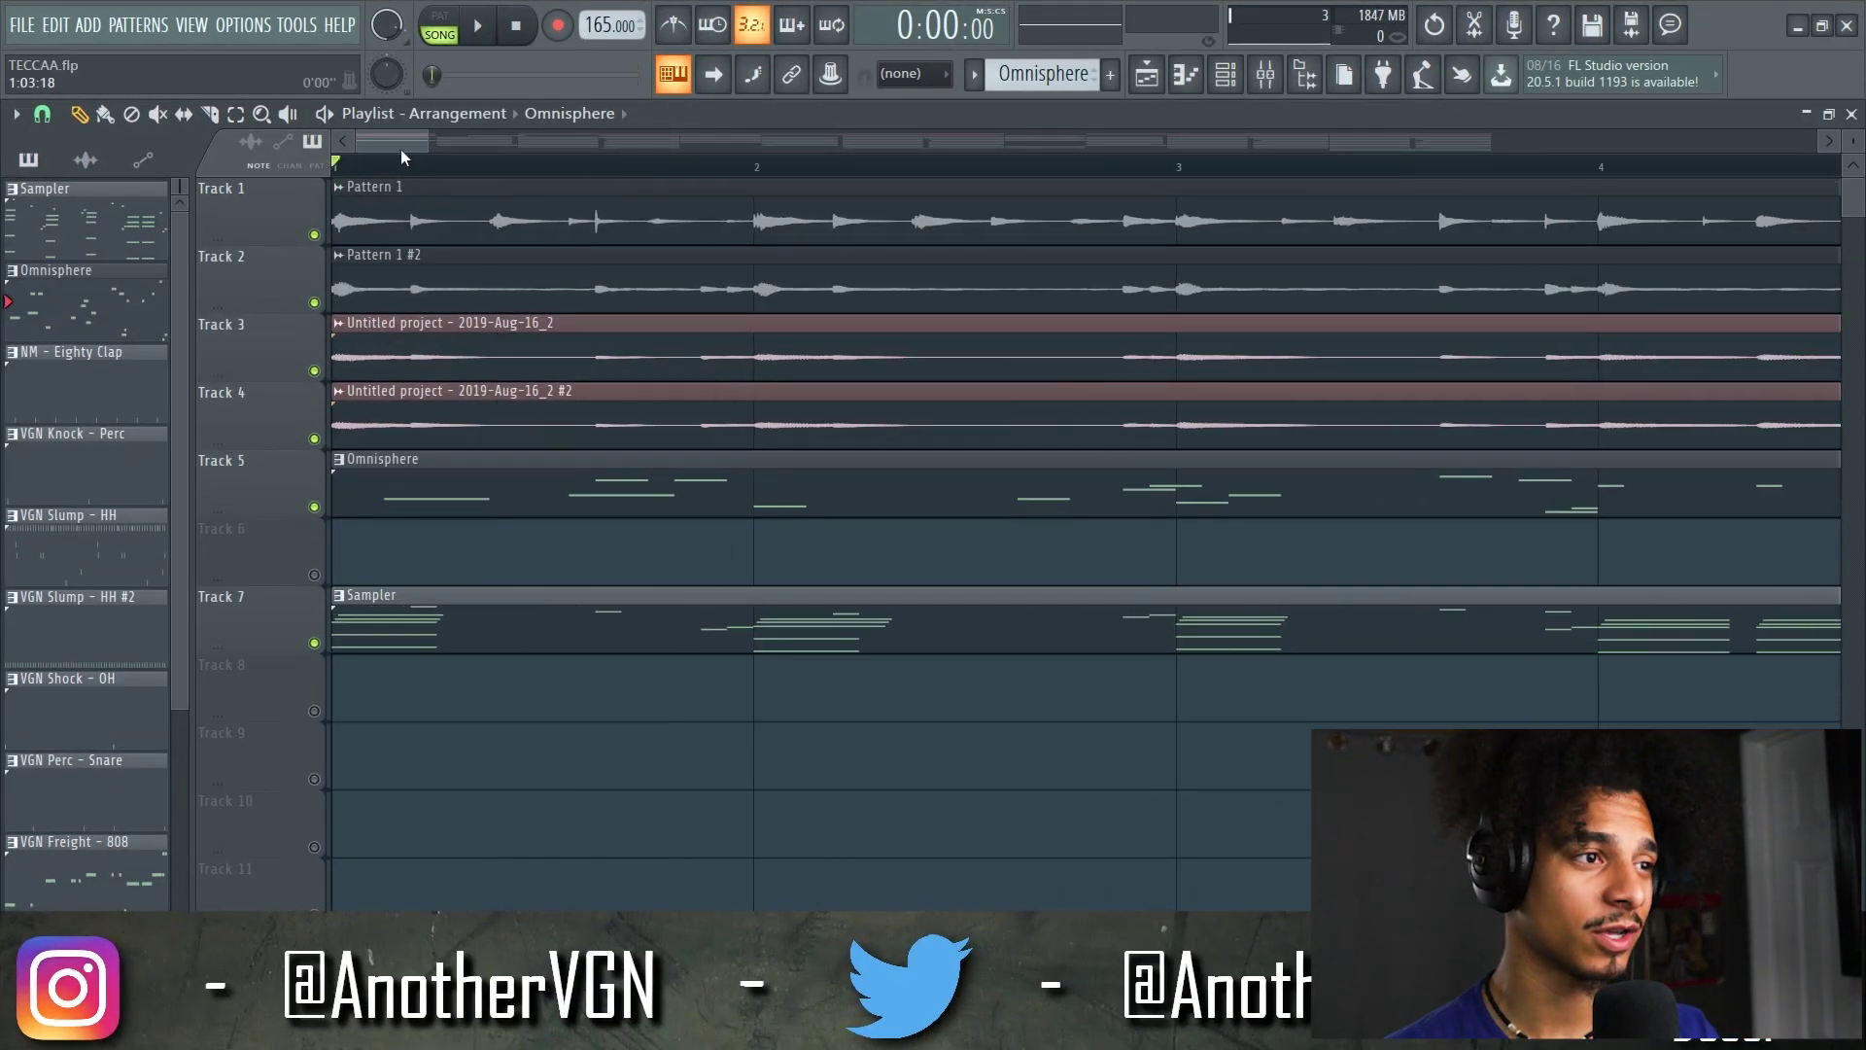
scroll(356, 144, "down", 5)
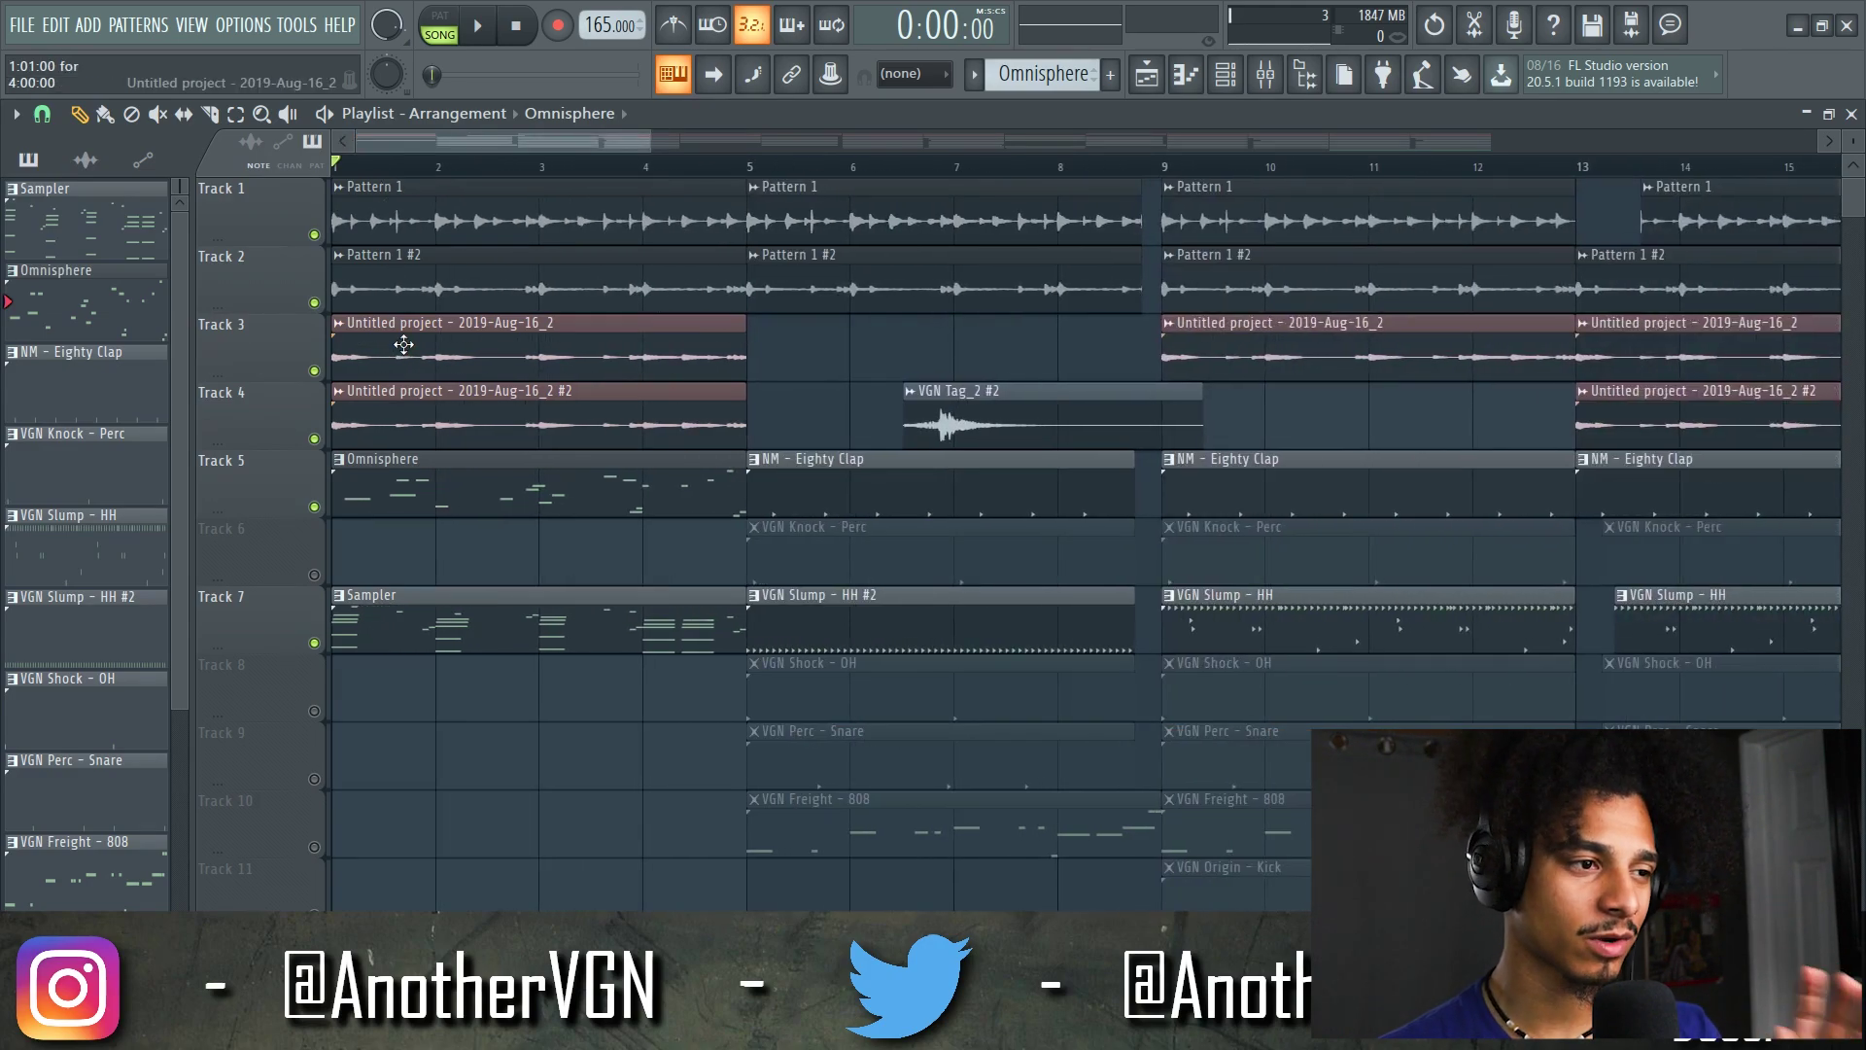
scroll(411, 140, "up", 5)
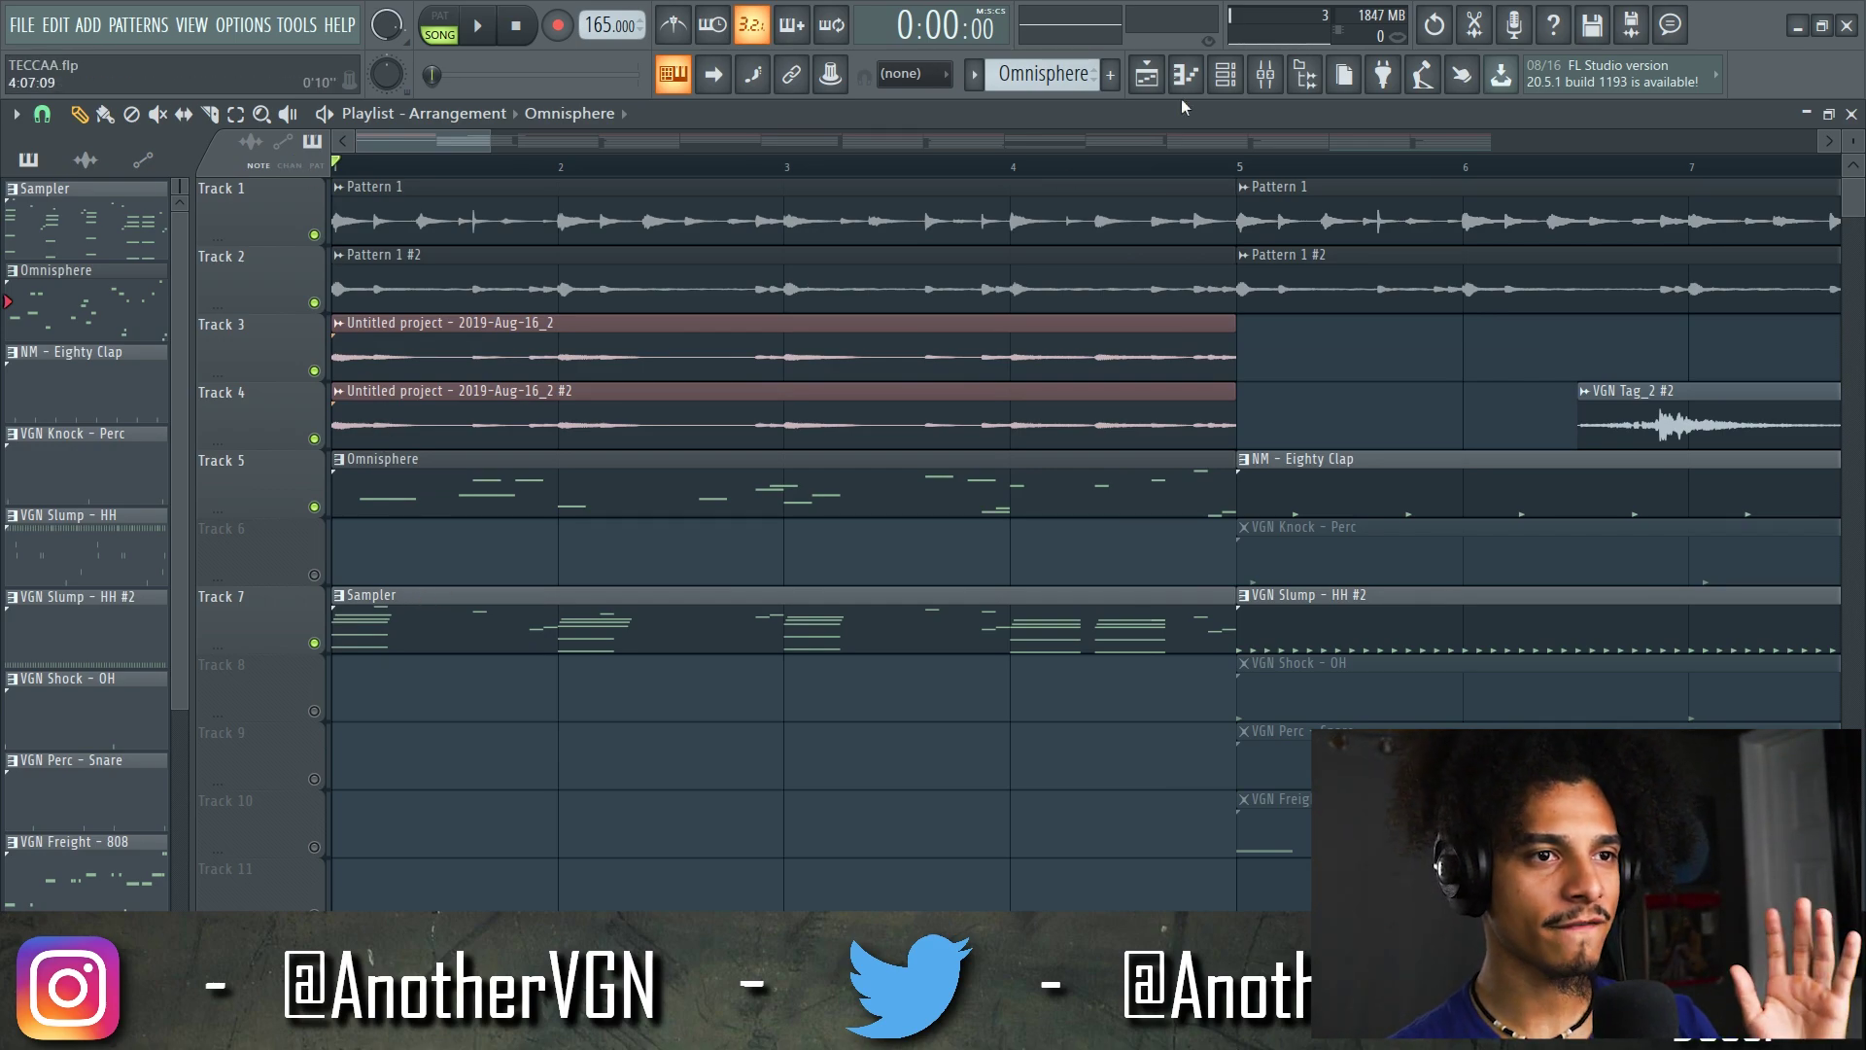
left_click(1225, 74)
right_click(630, 206)
key("Escape")
- Switch to the Sampler pattern, replace its instrument with FL Keys, and view its notes in the piano roll
left_click(973, 74)
left_click(986, 106)
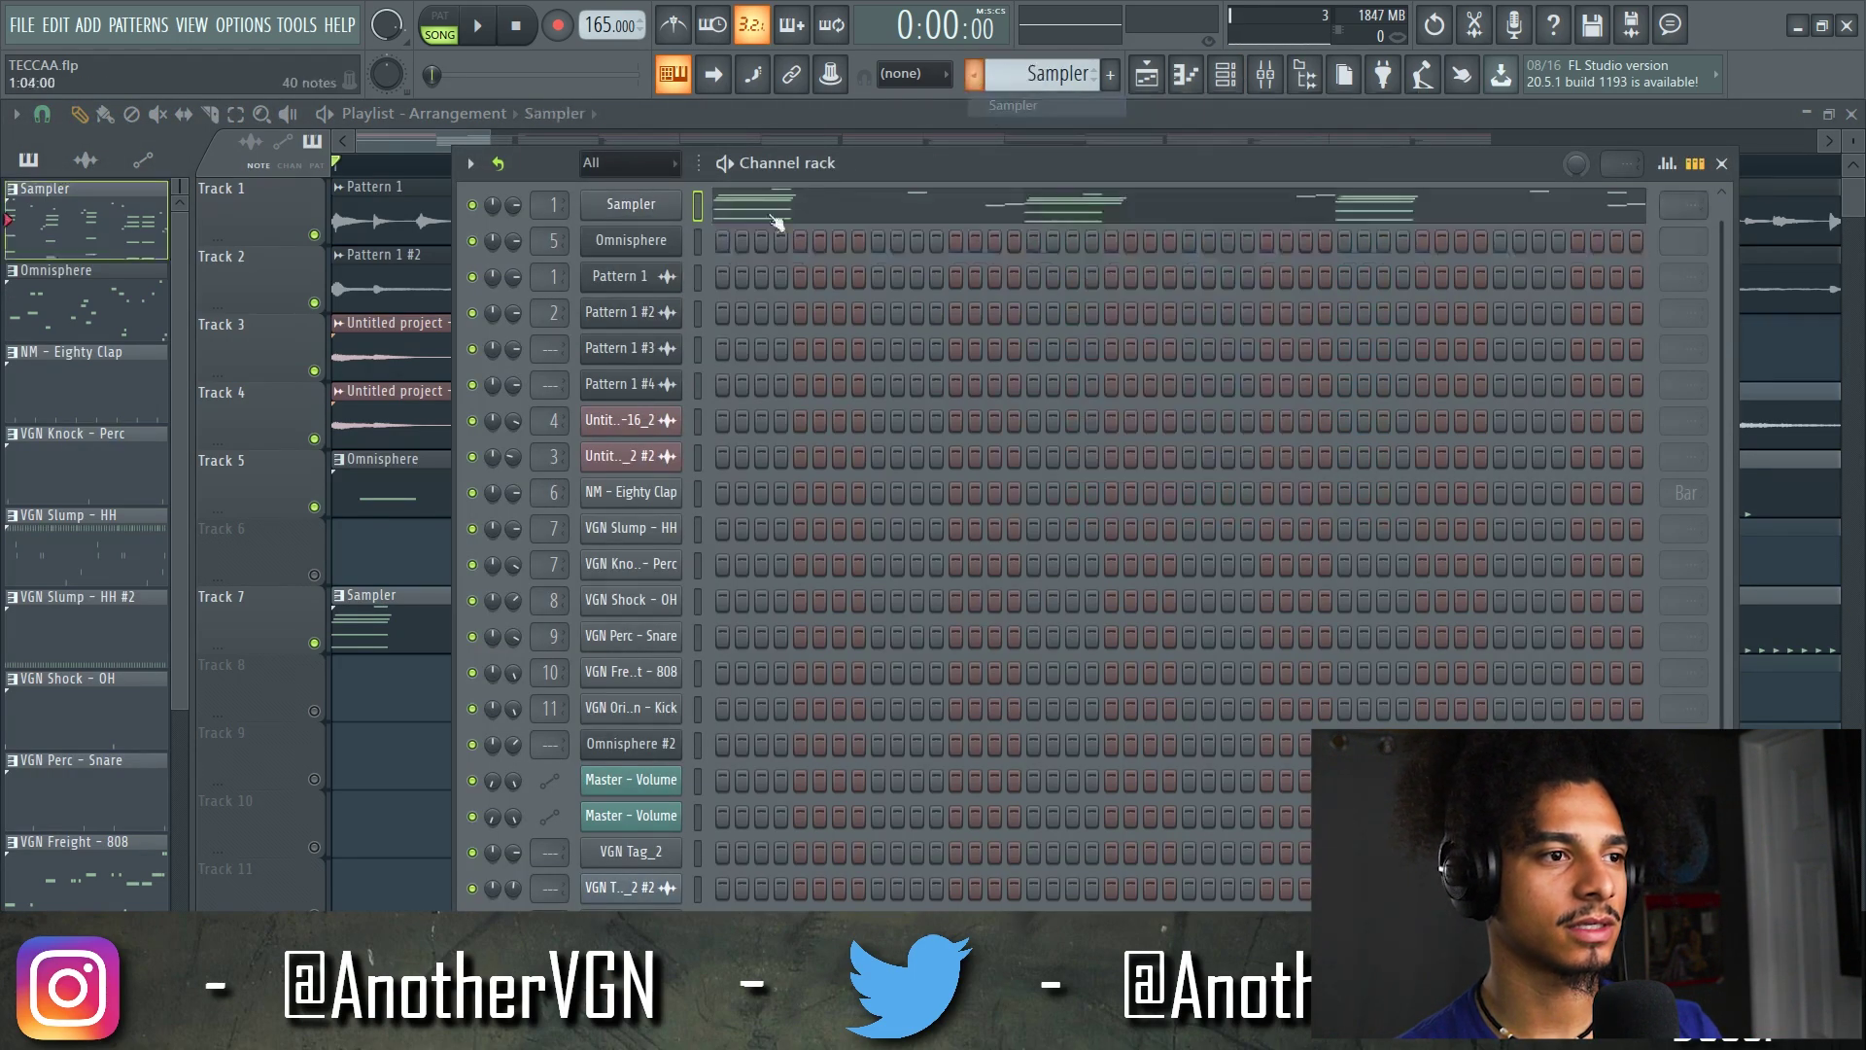
right_click(657, 216)
mouse_move(809, 402)
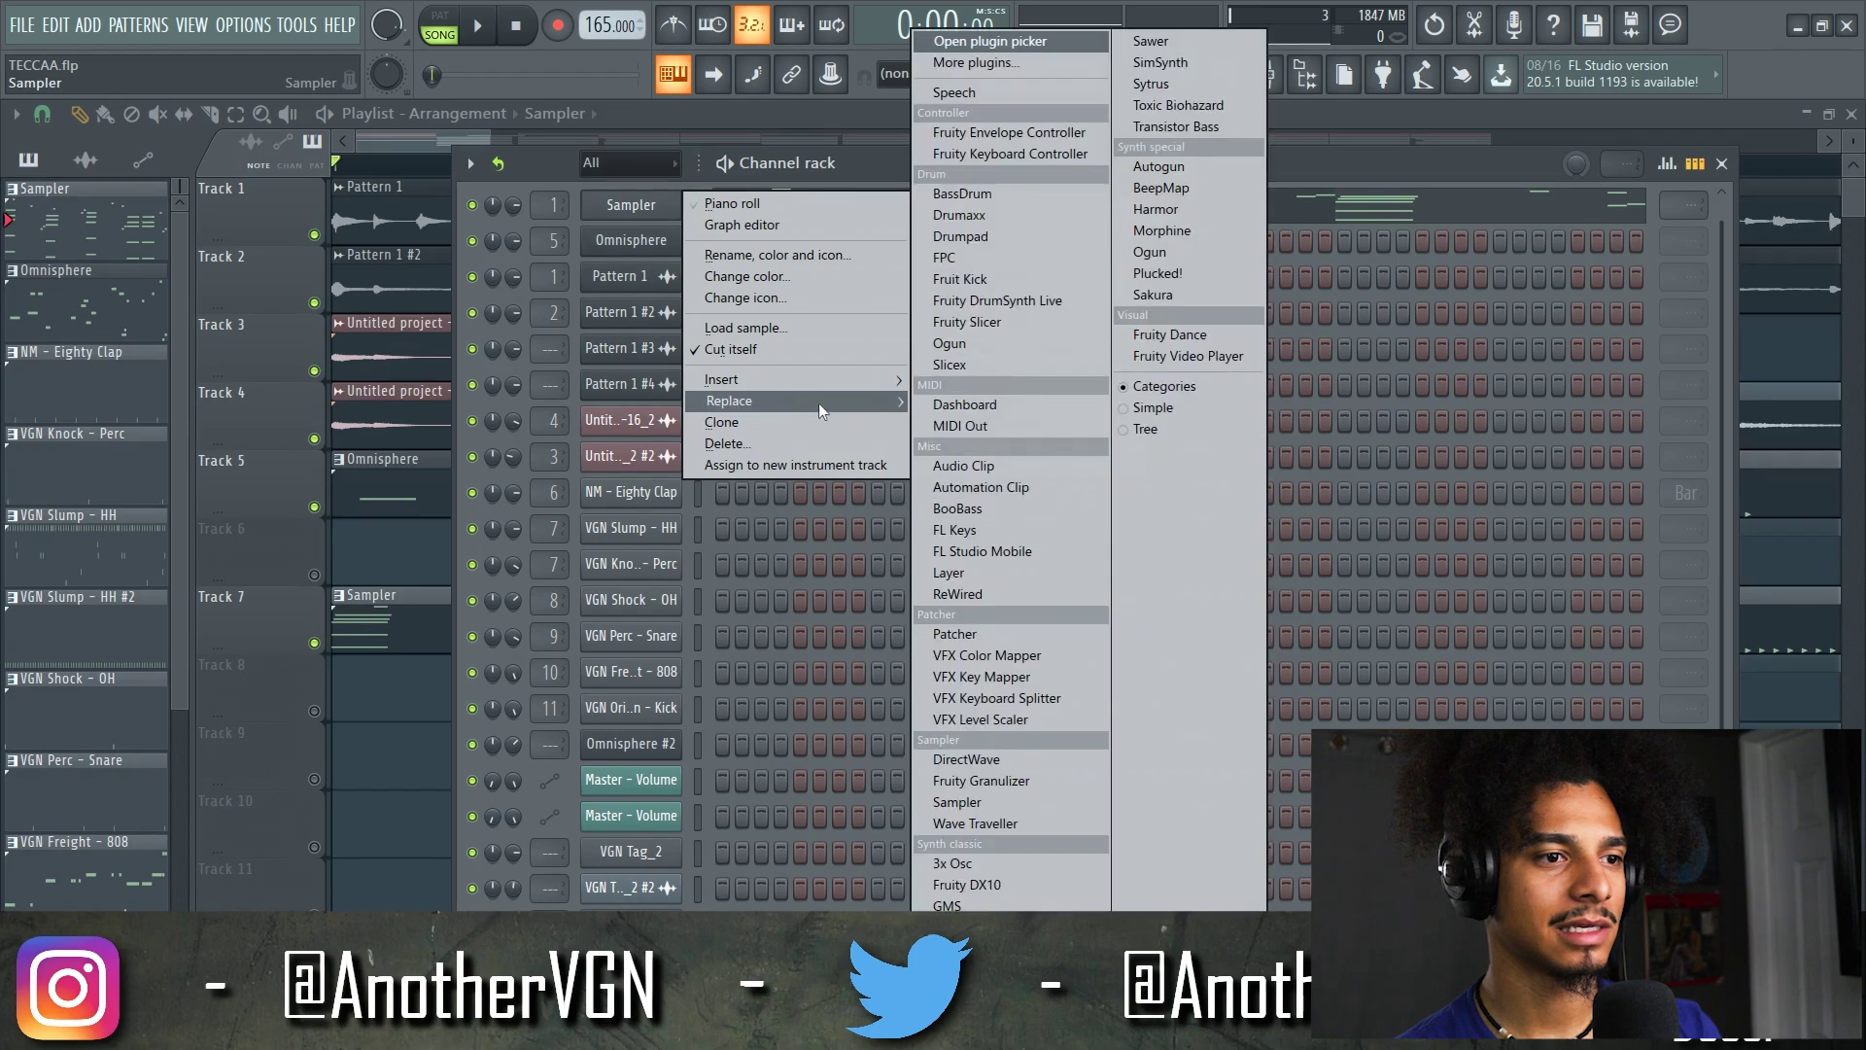
left_click(969, 533)
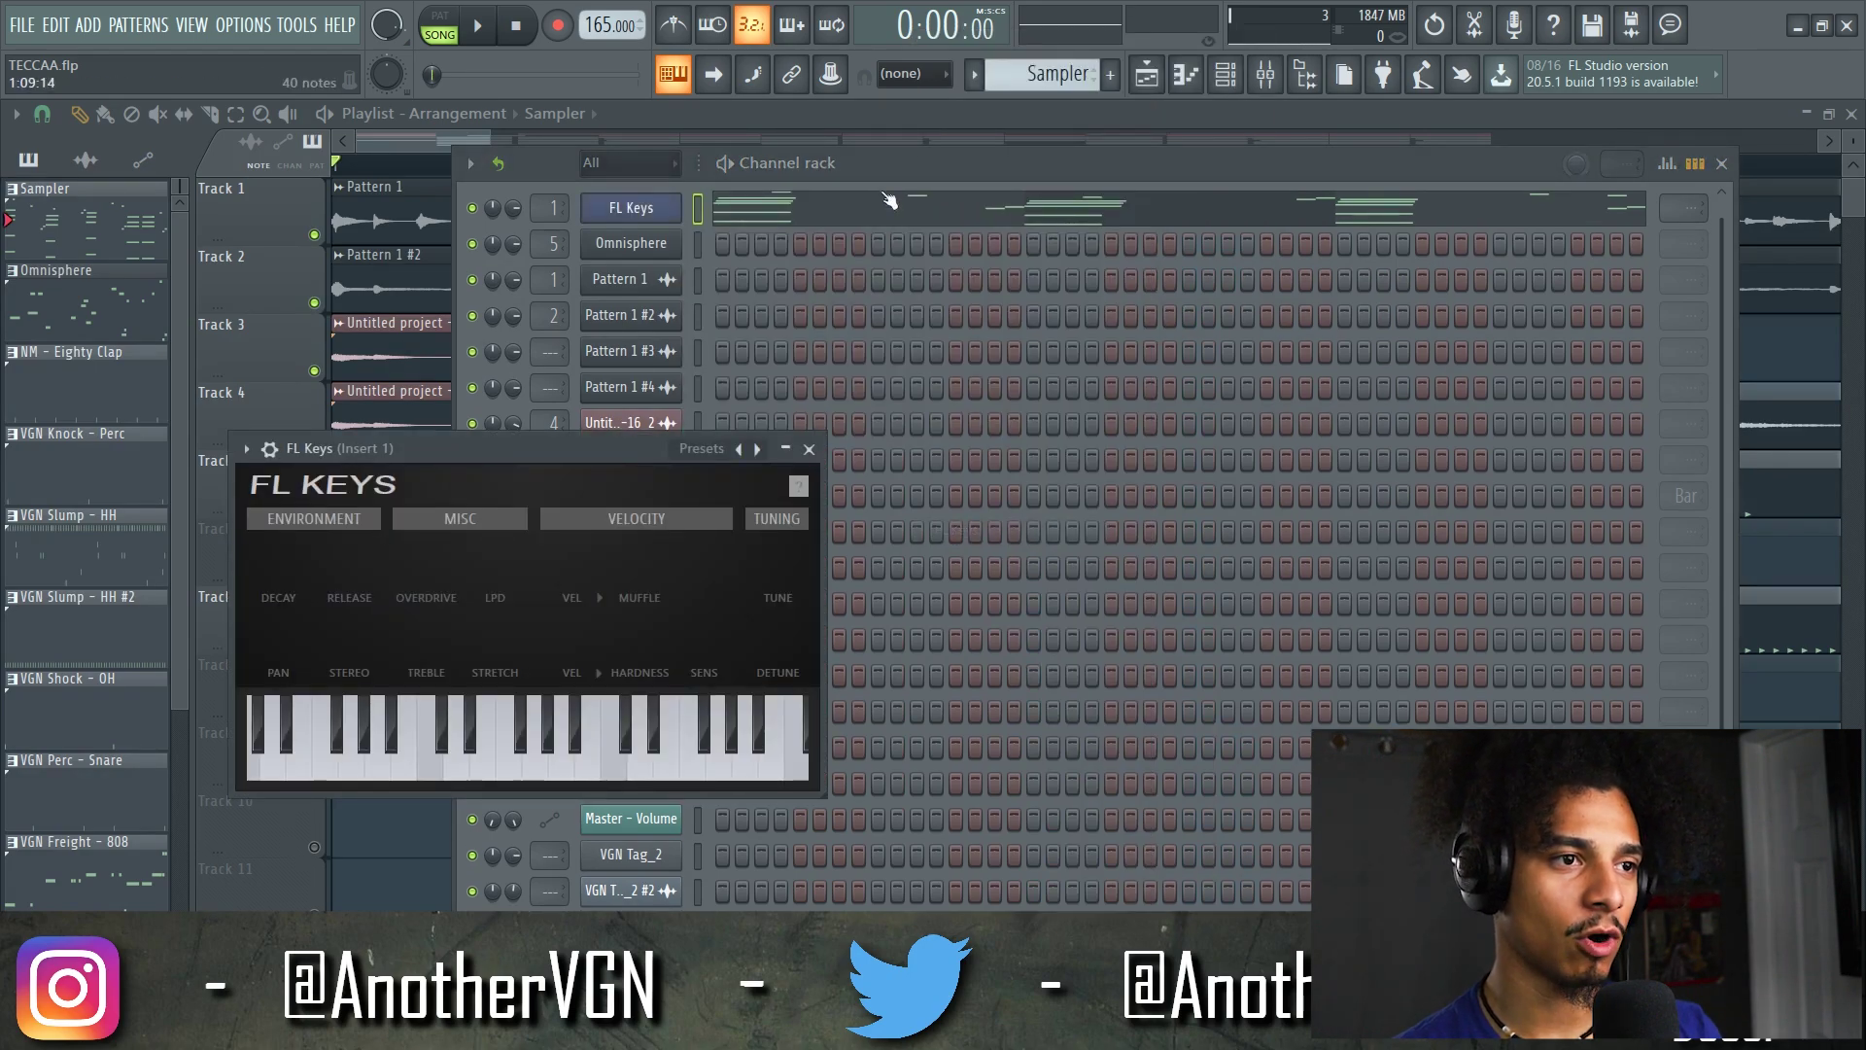
left_click(880, 195)
scroll(276, 434, "up", 1)
left_click_drag(299, 153, 238, 152)
key("y")
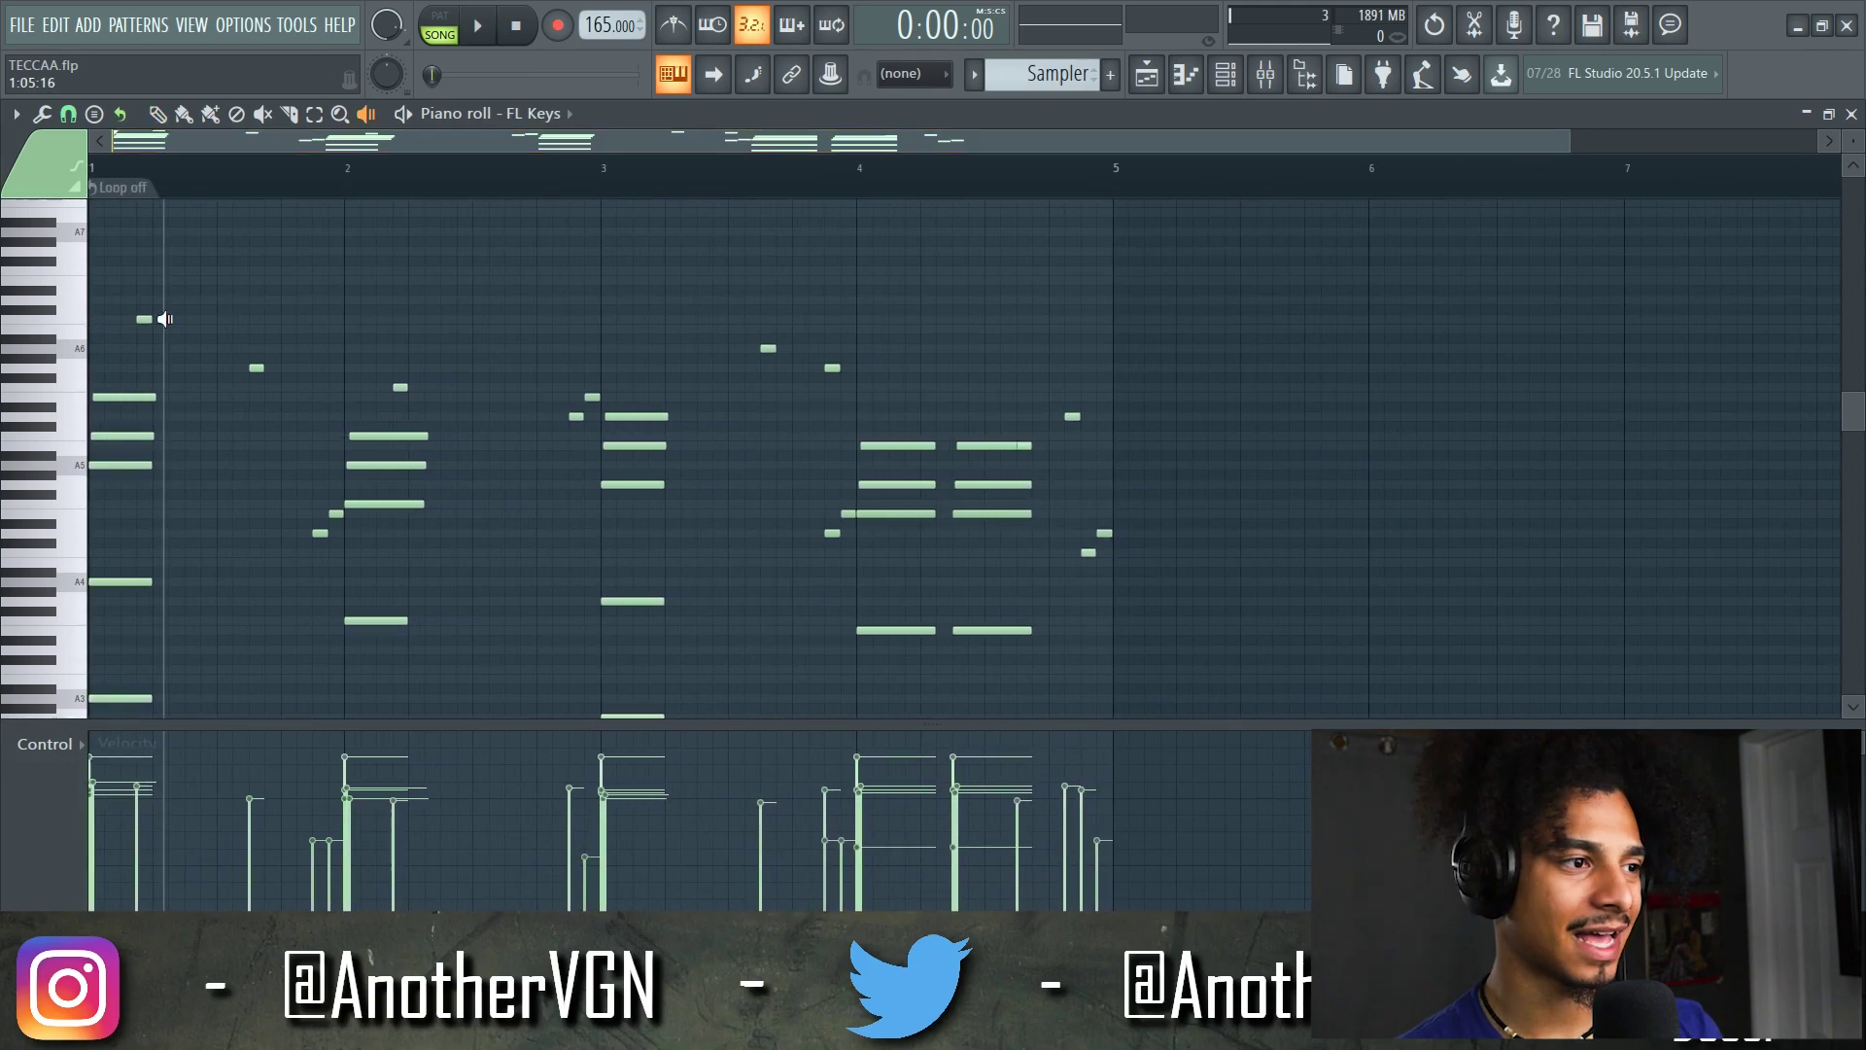
scroll(164, 366, "down", 3)
left_click(108, 338)
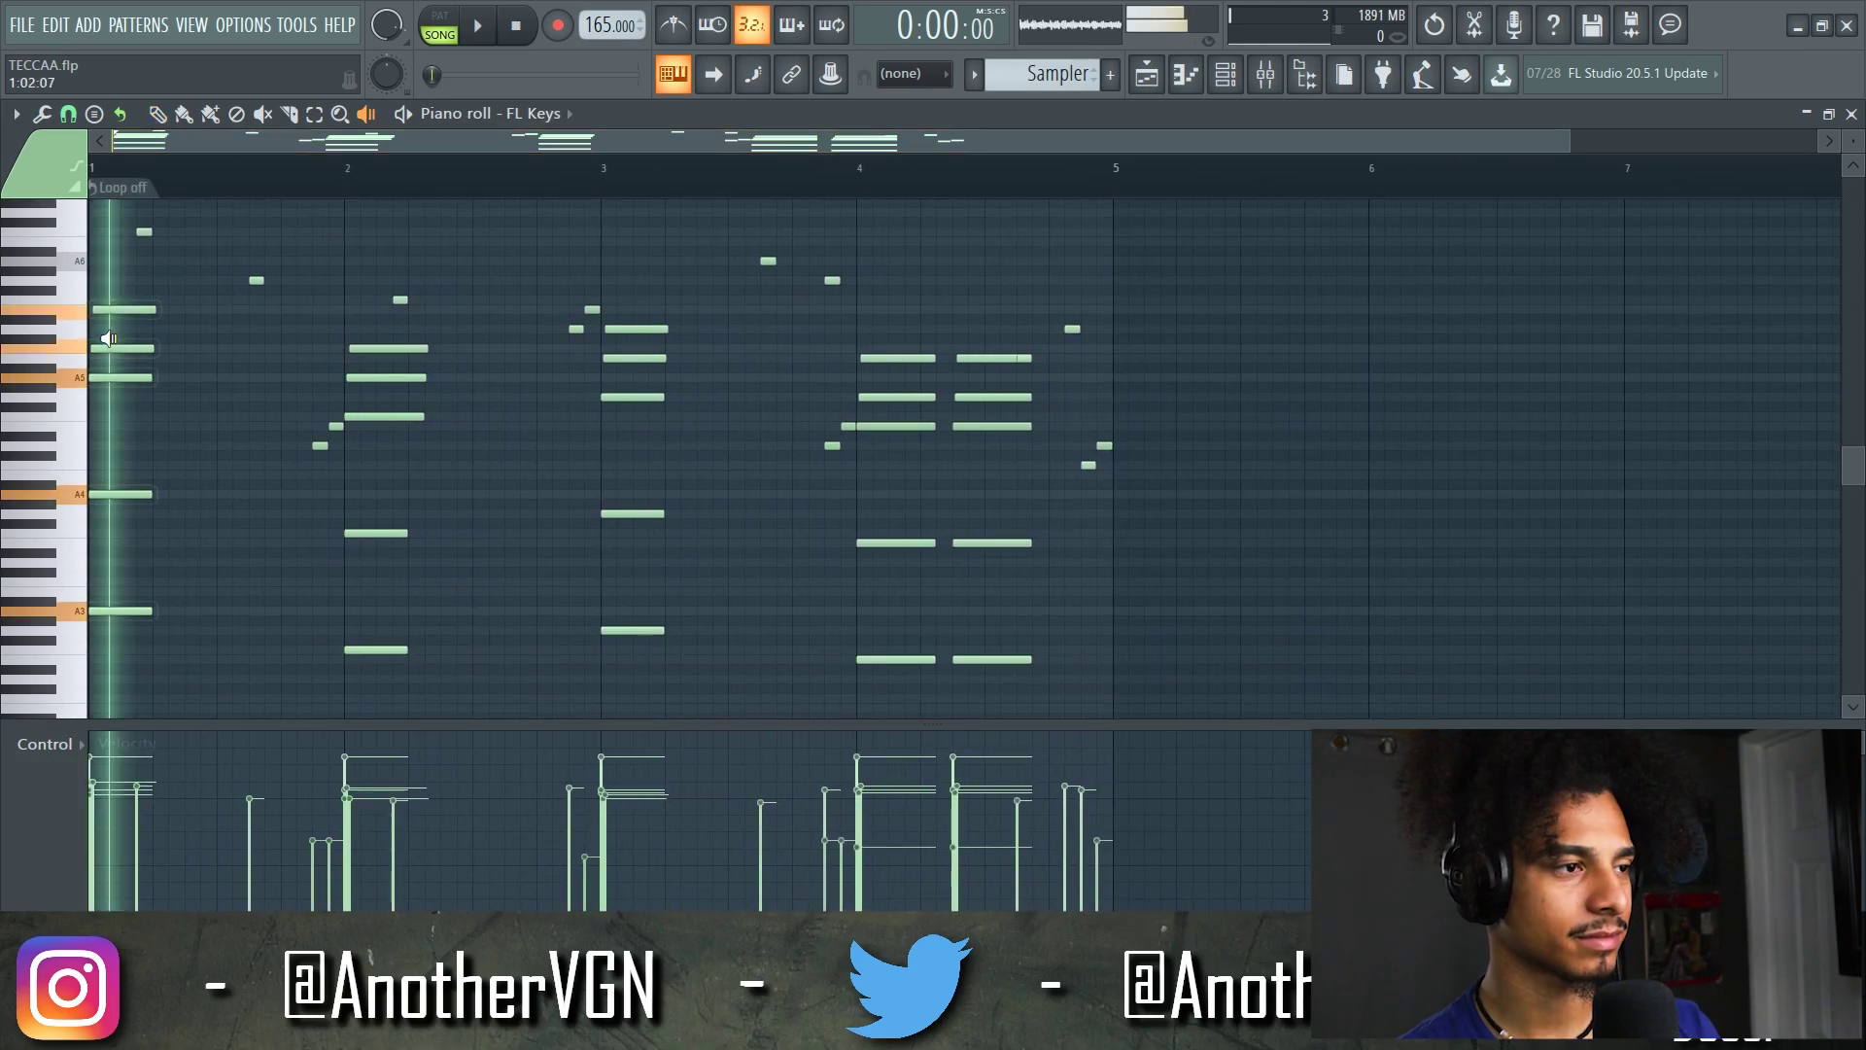
left_click_drag(108, 338, 623, 365)
left_click_drag(873, 418, 967, 418)
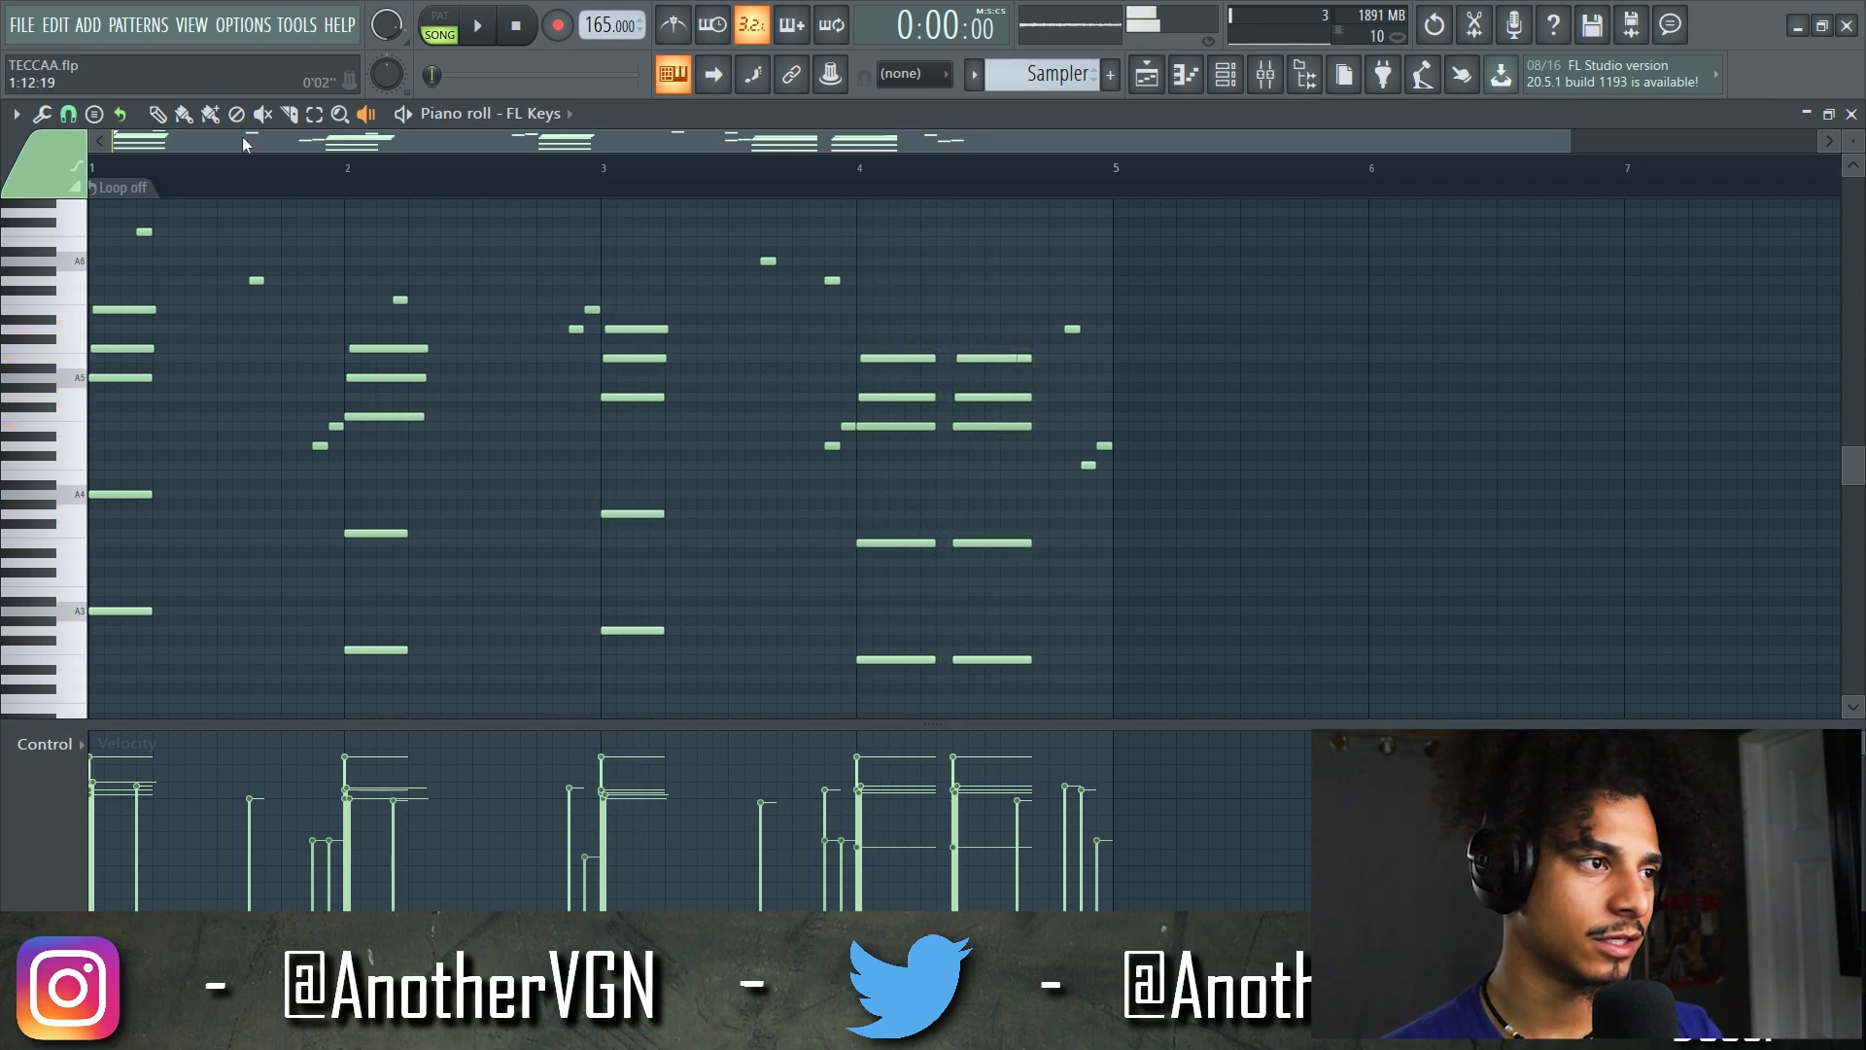
scroll(36, 415, "up", 3)
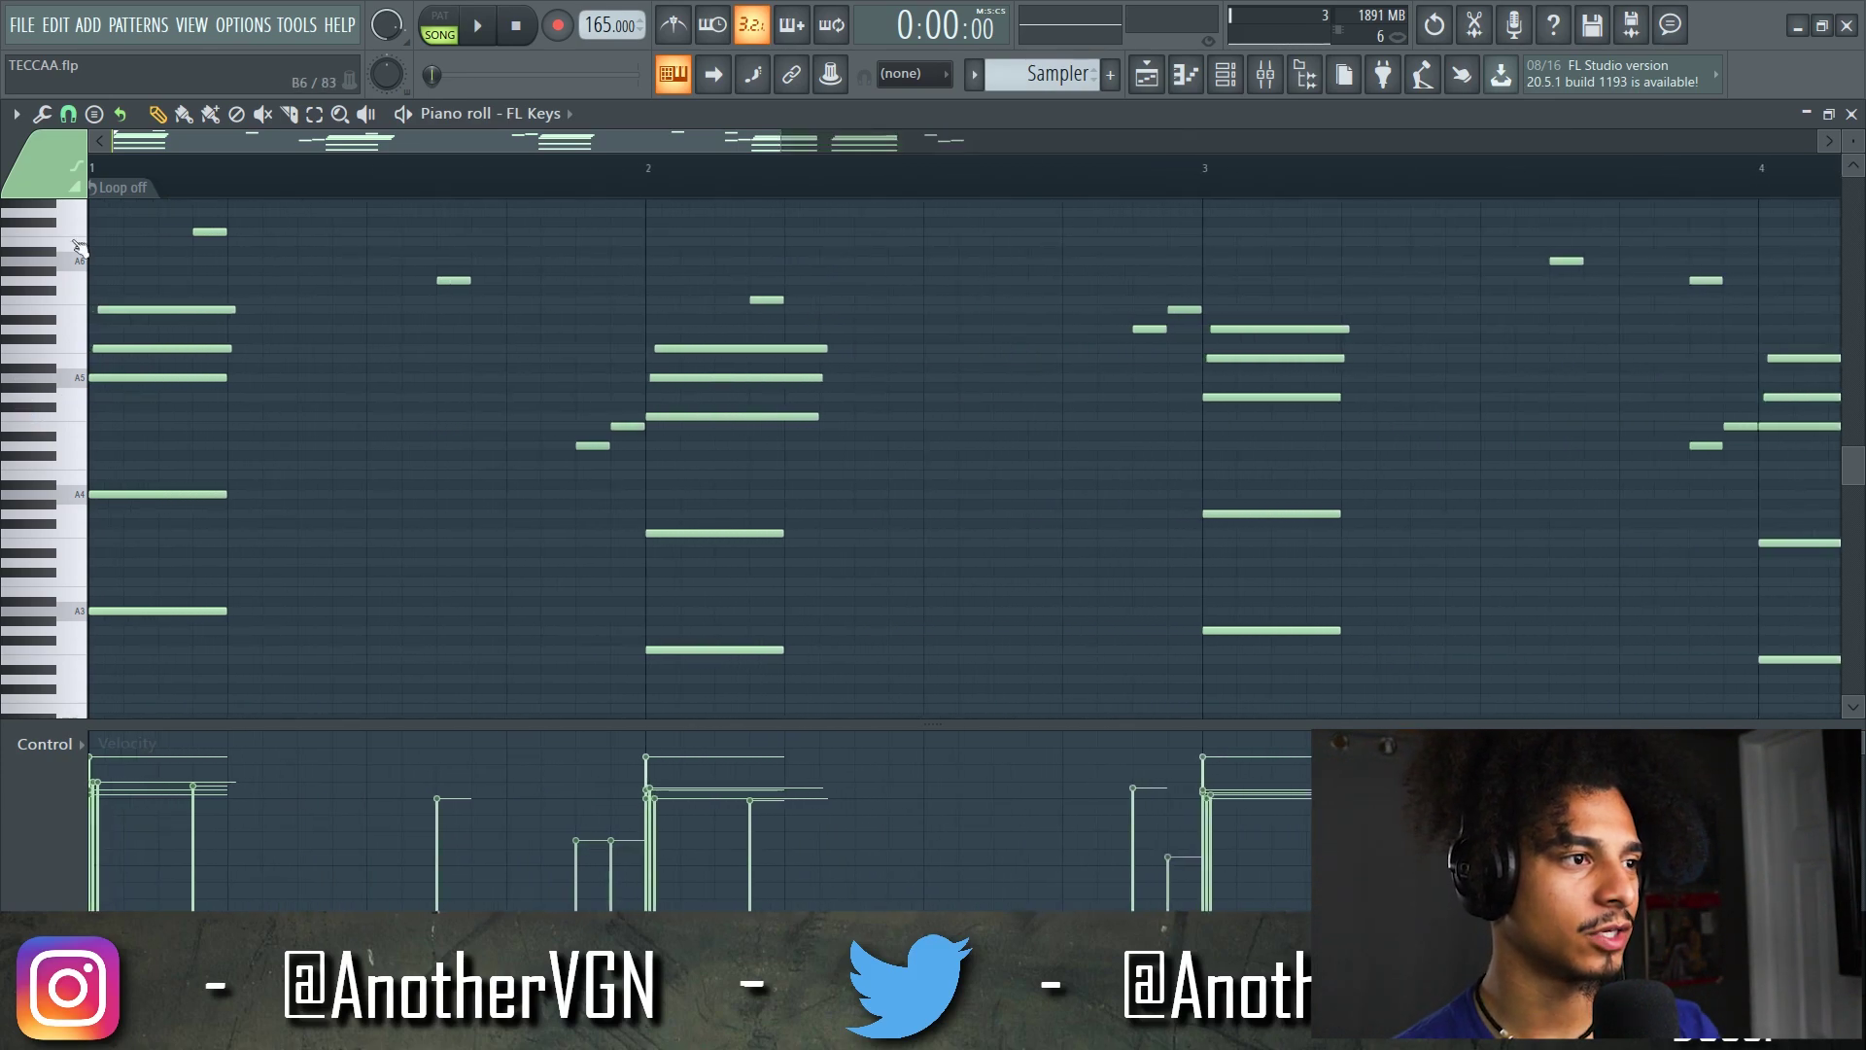
scroll(78, 370, "up", 2)
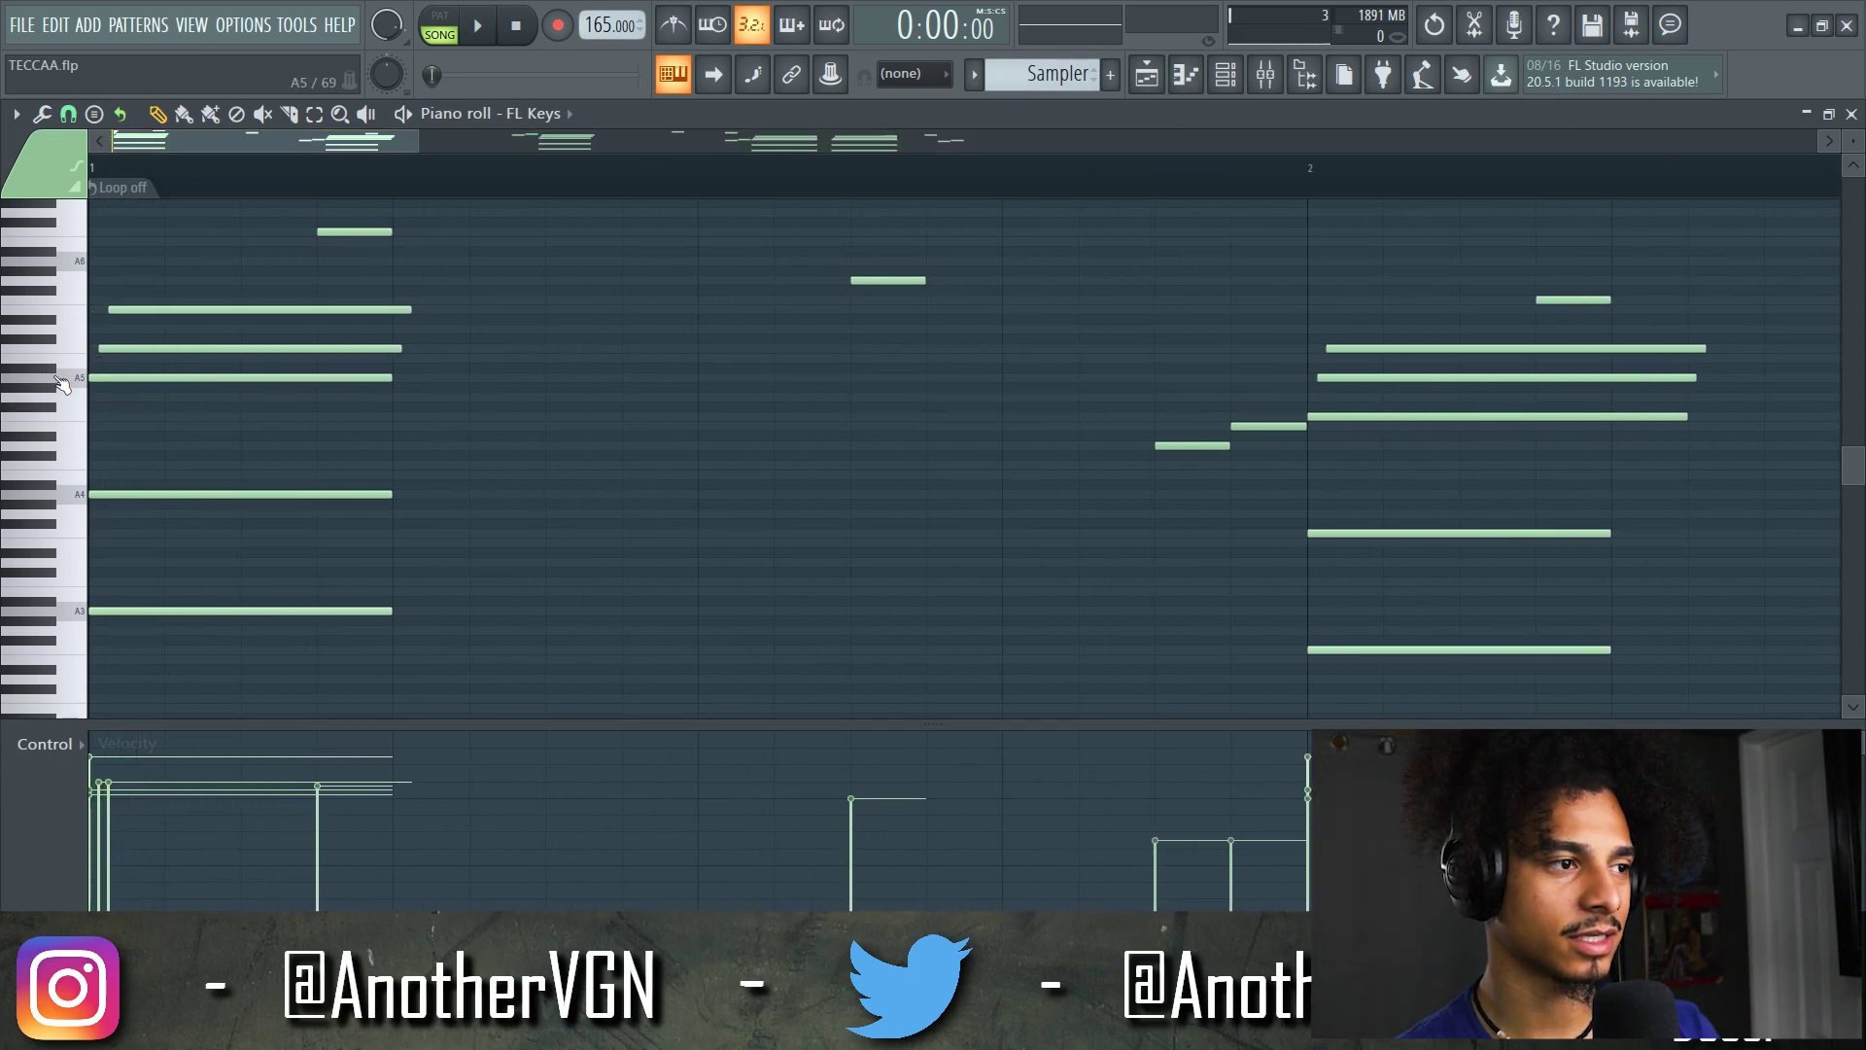
left_click(17, 114)
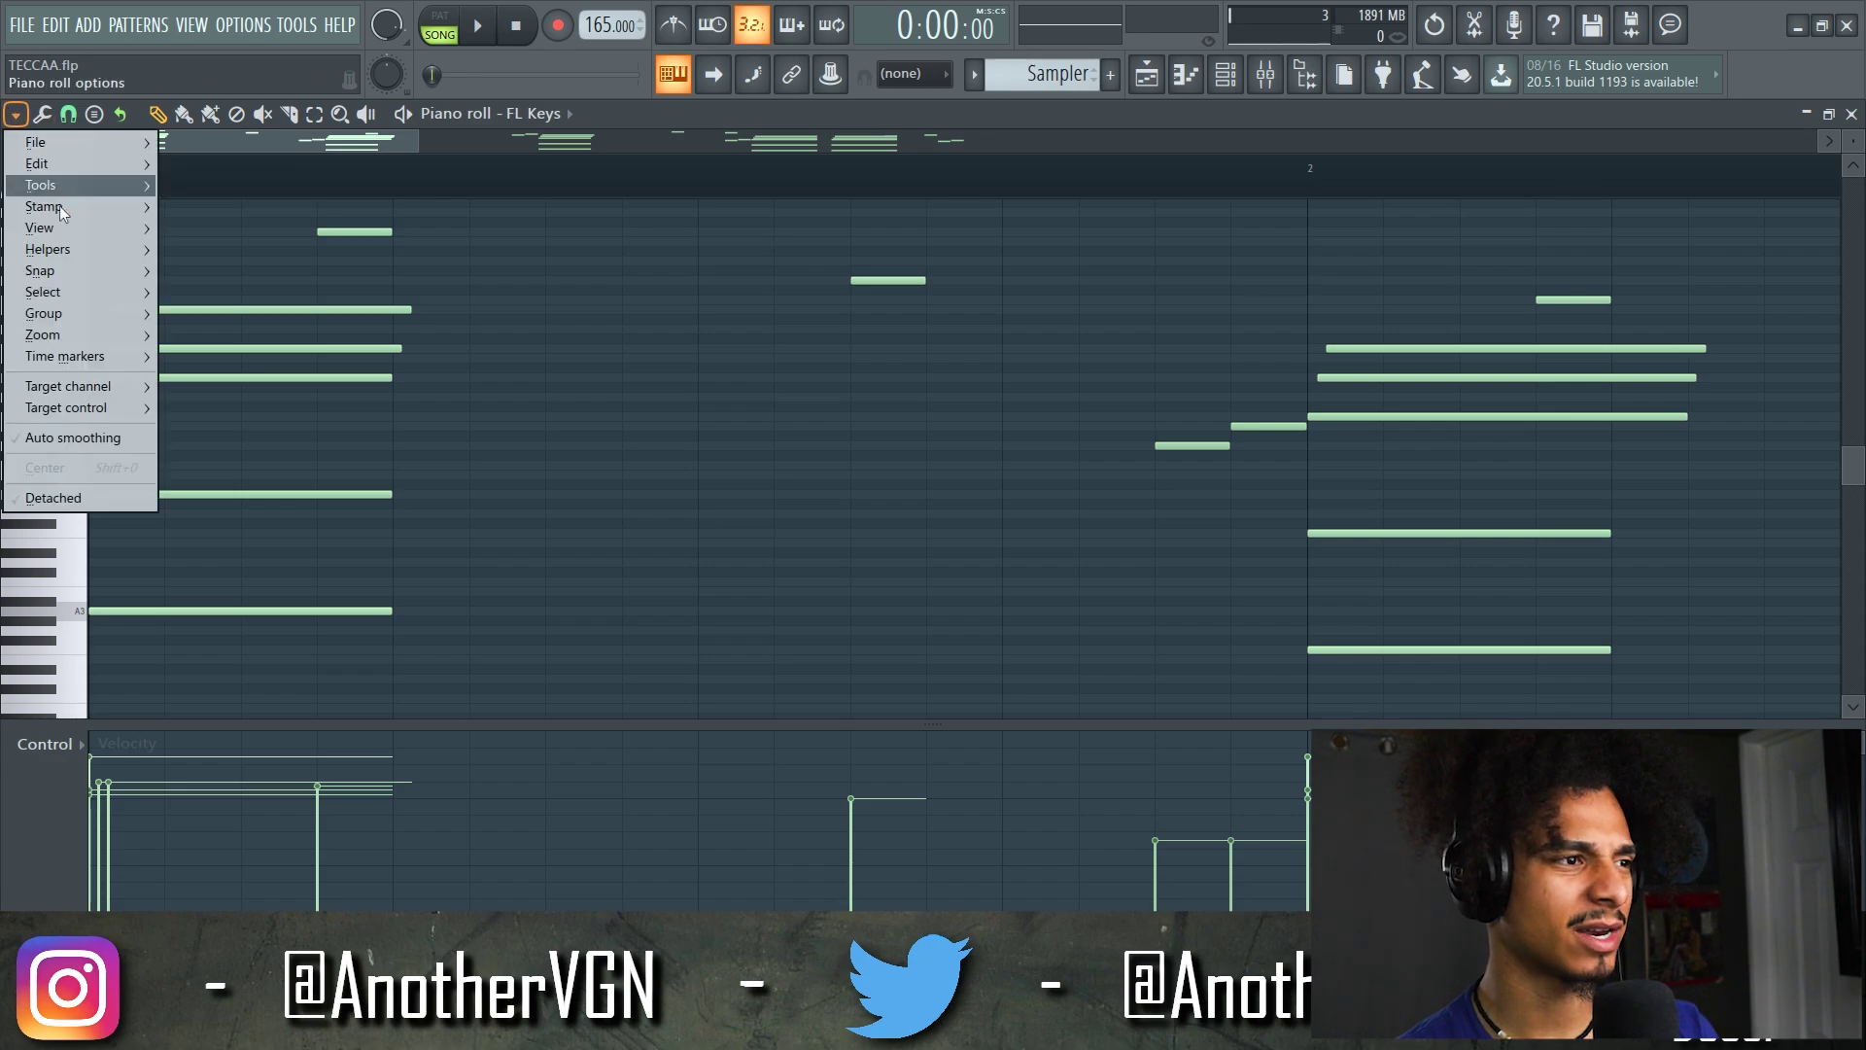
mouse_move(79, 253)
mouse_move(197, 271)
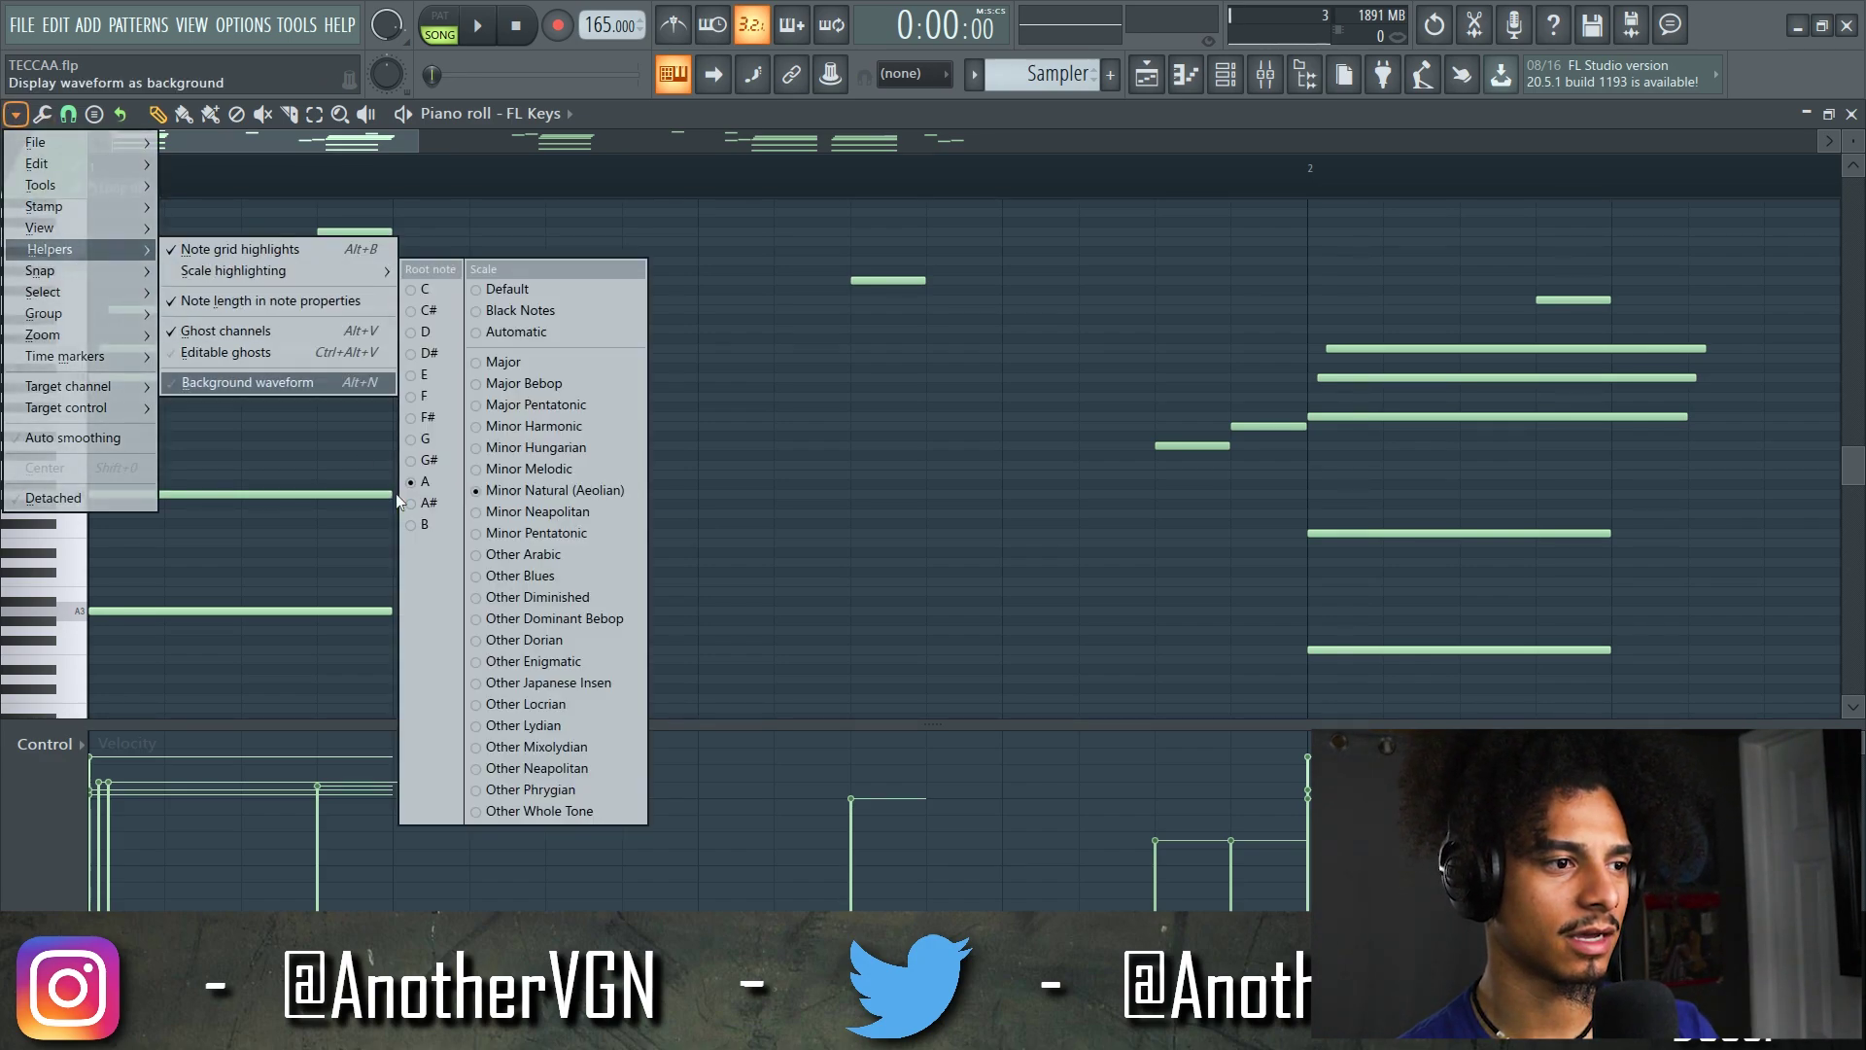
left_click(709, 412)
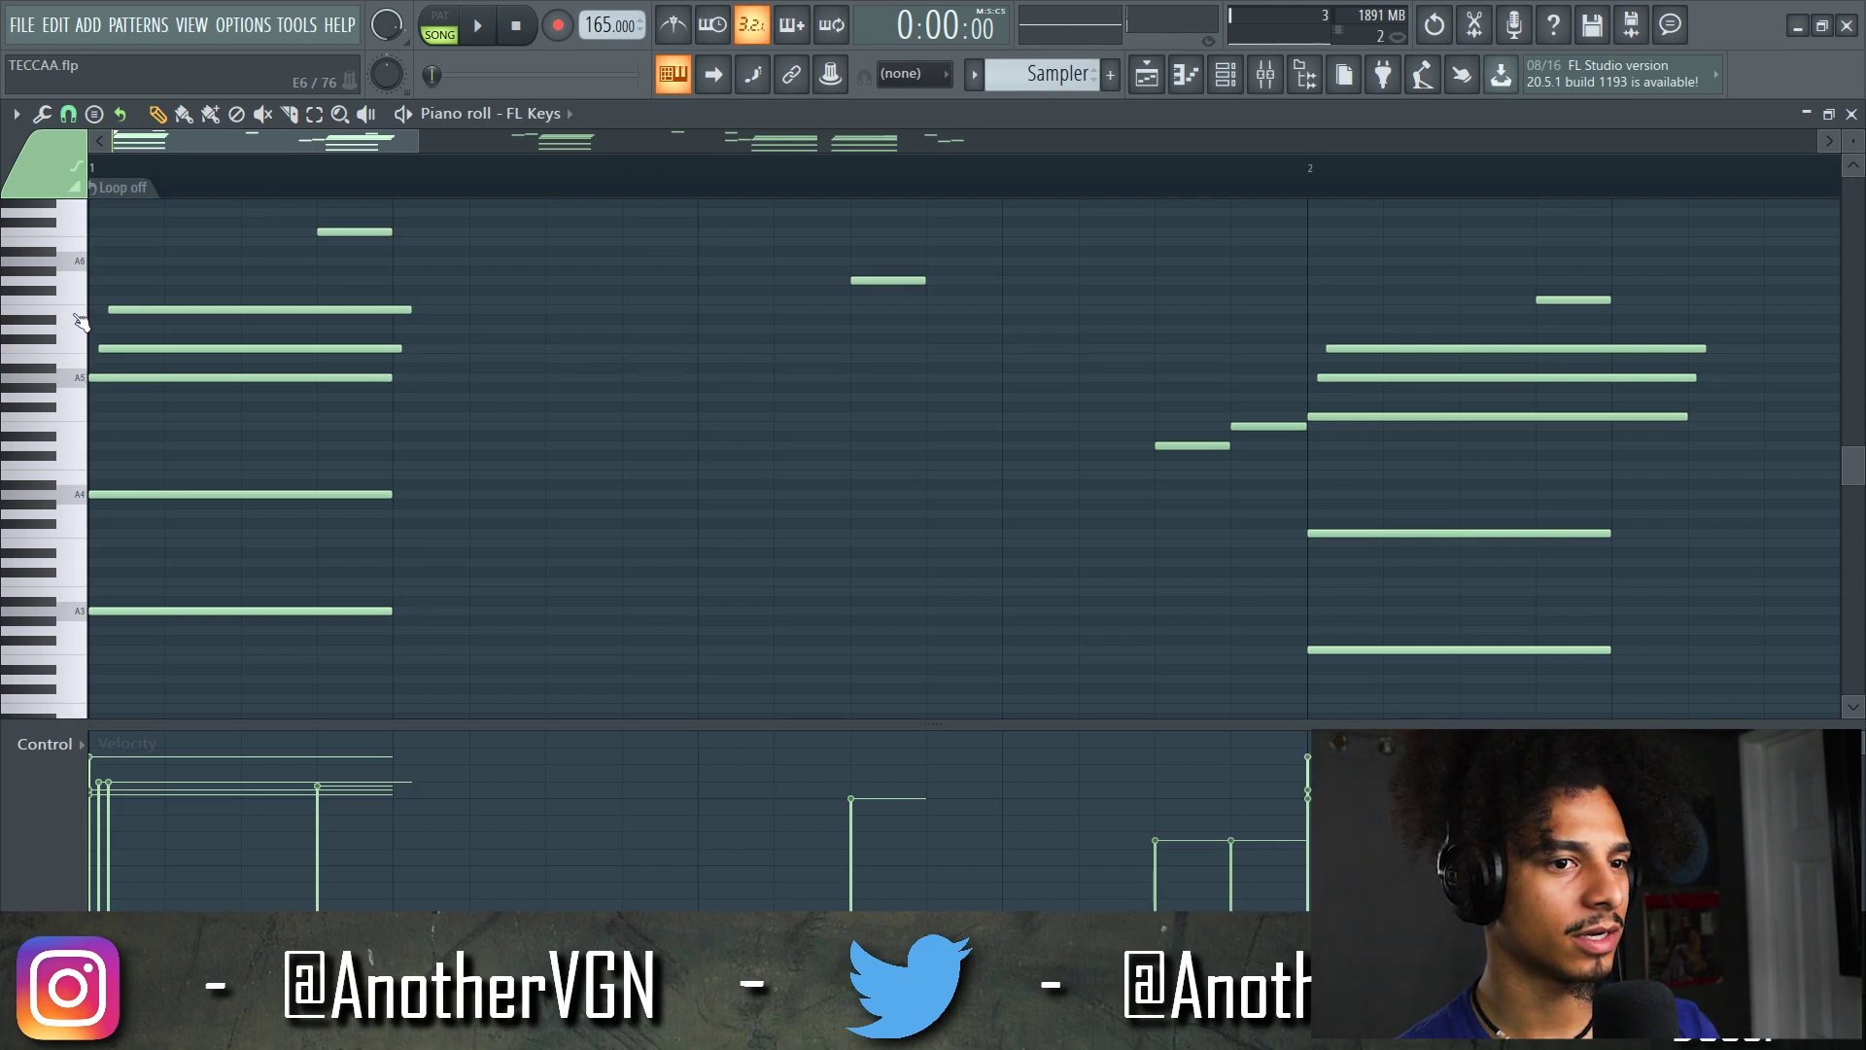
scroll(606, 500, "down", 4)
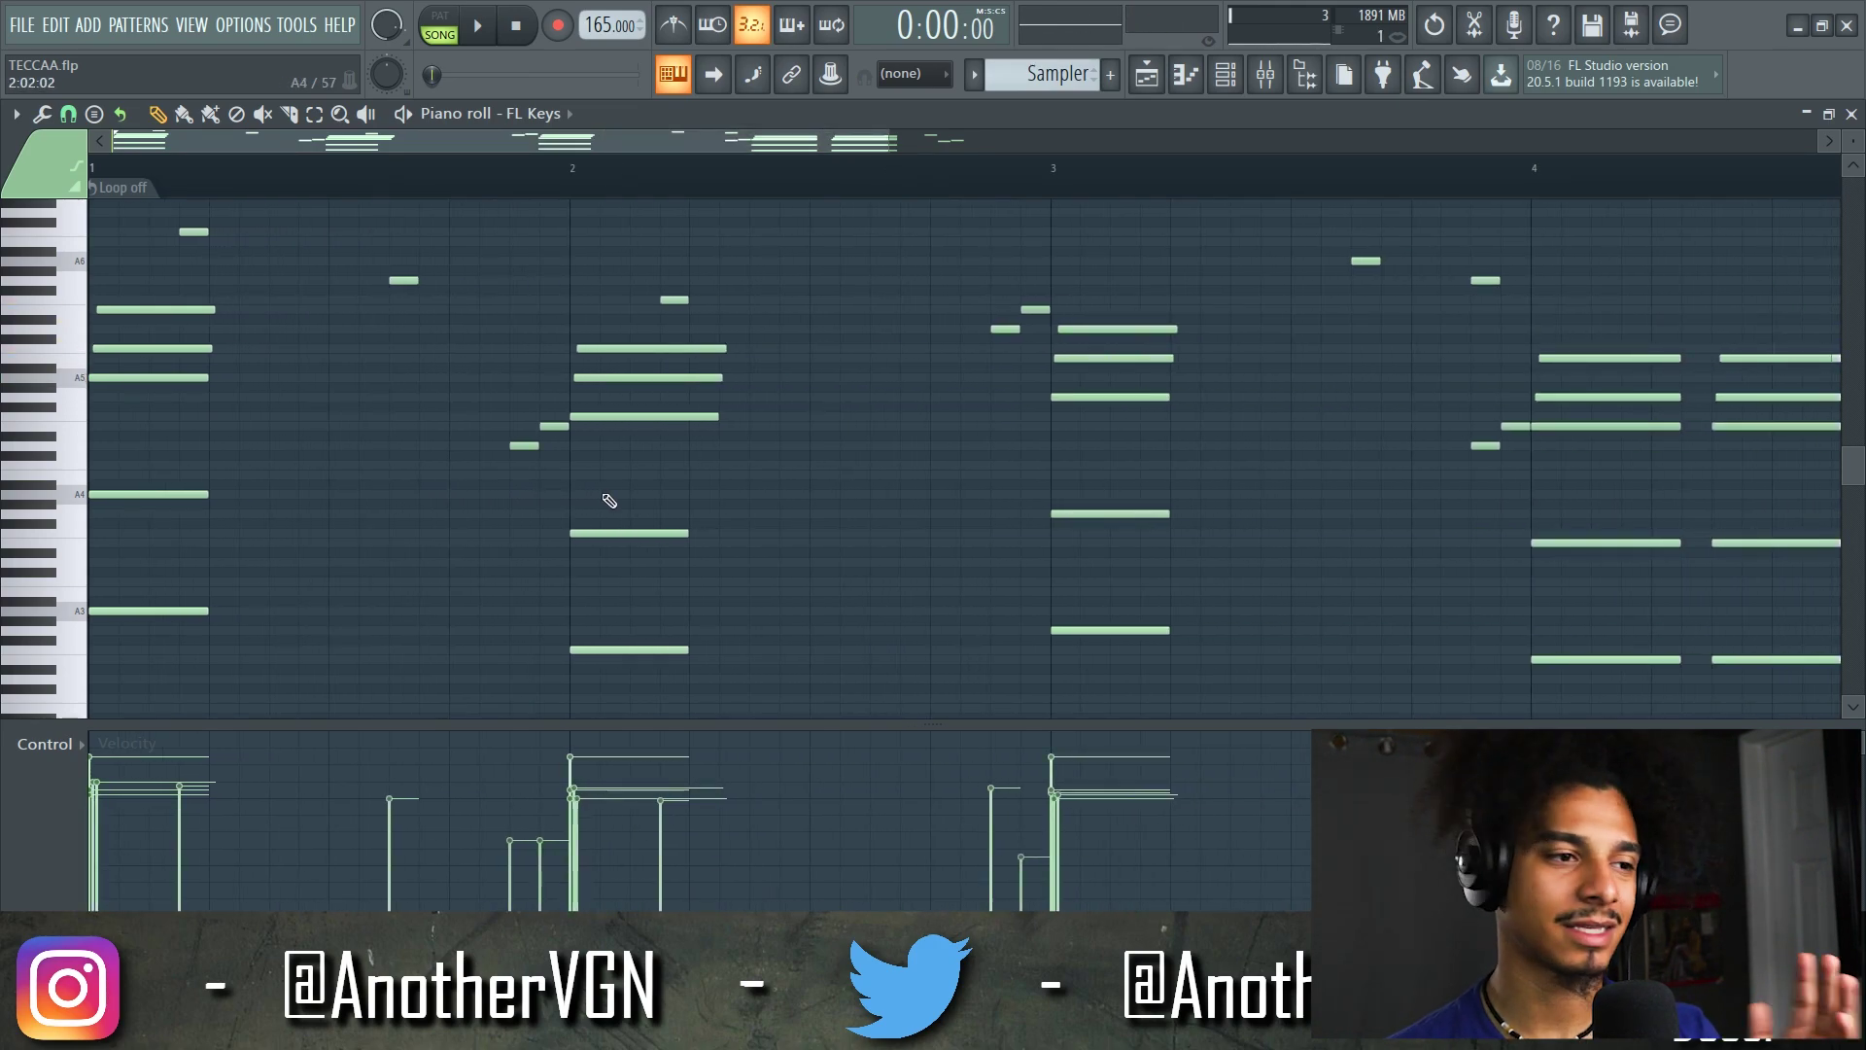
scroll(328, 454, "down", 3)
scroll(244, 479, "up", 2)
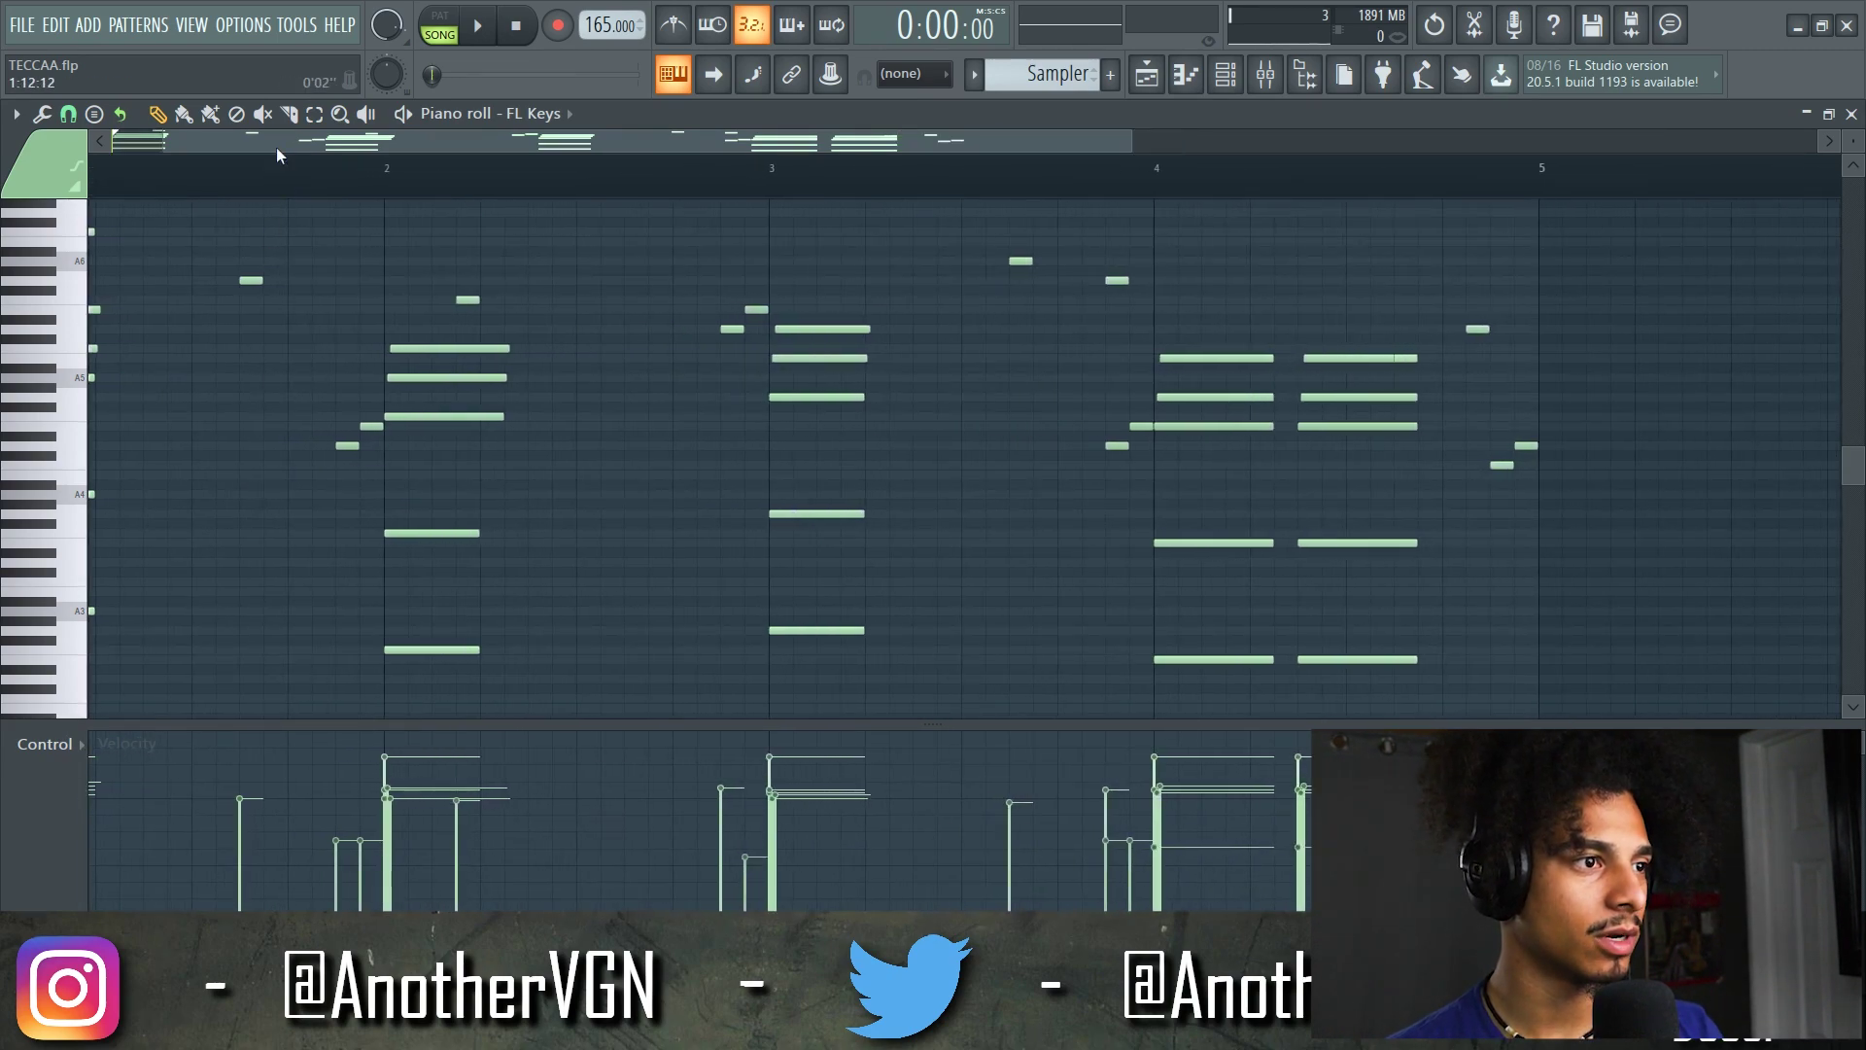
left_click_drag(276, 147, 96, 164)
left_click_drag(1563, 547, 96, 469)
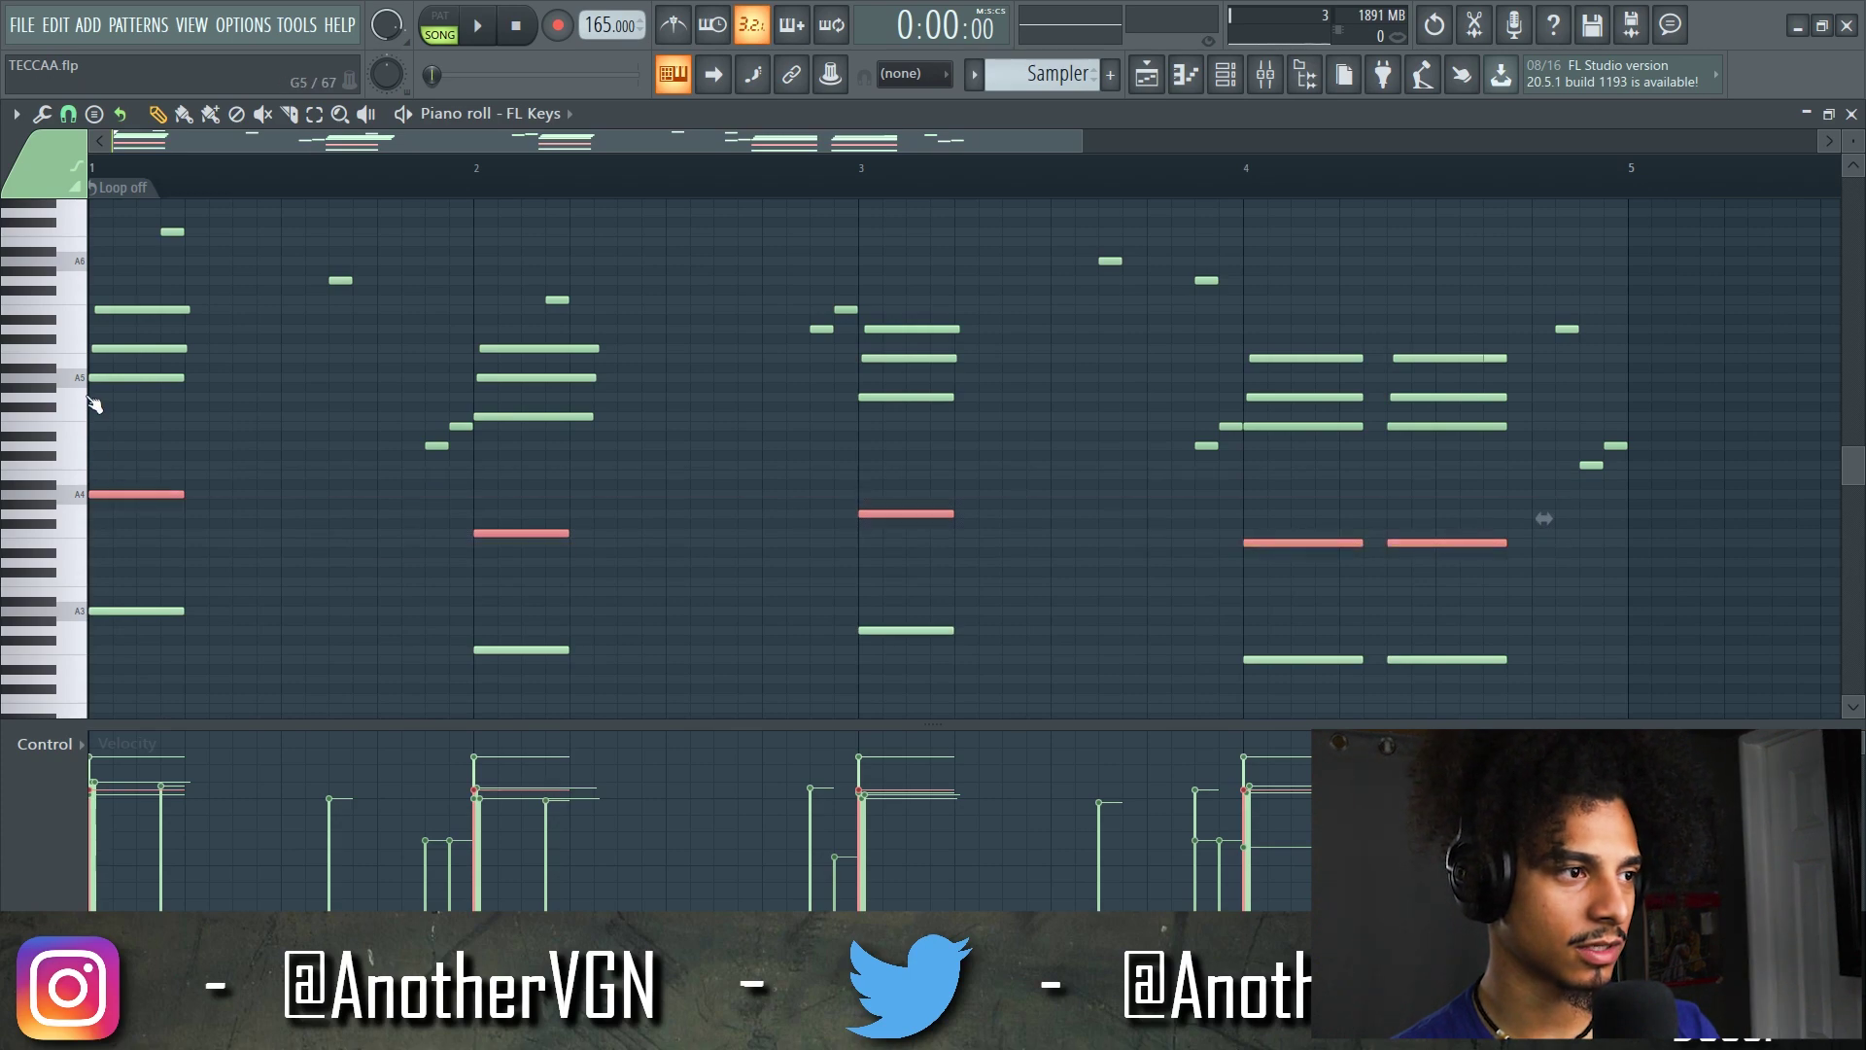
left_click(513, 418)
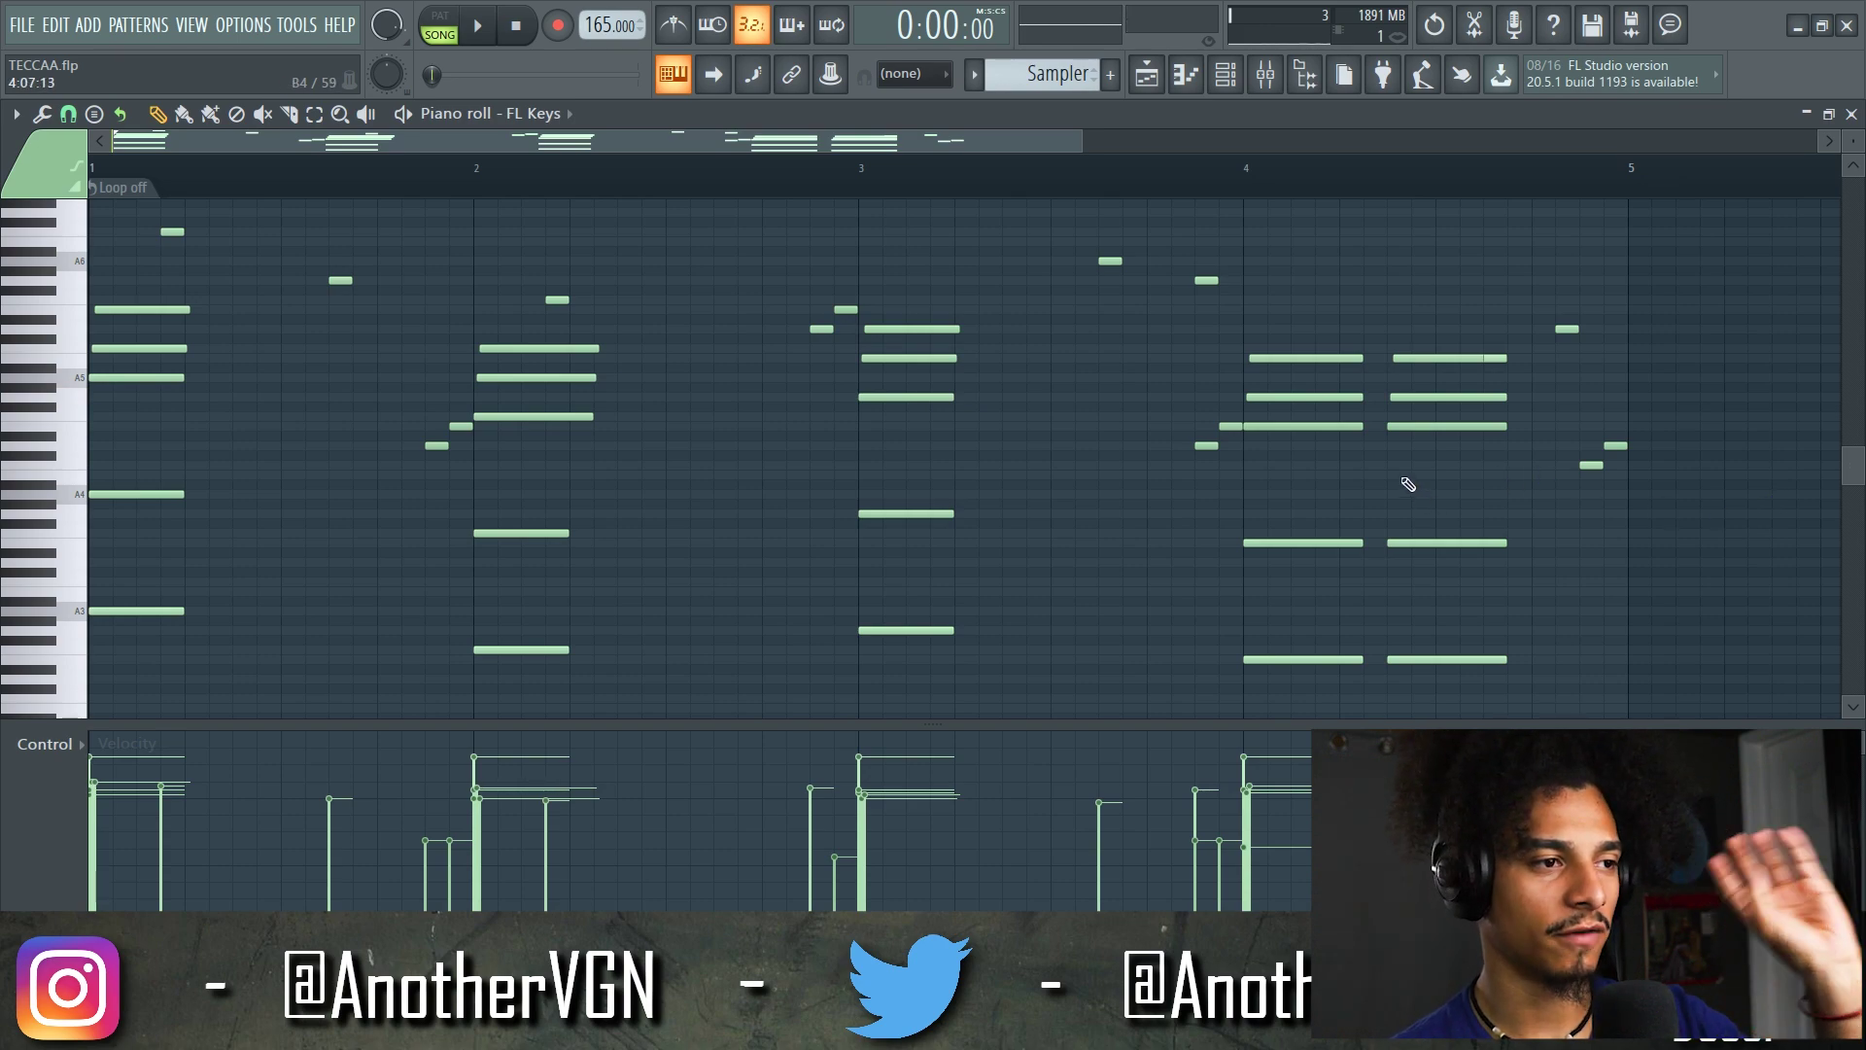
left_click_drag(1545, 554, 85, 453)
scroll(417, 471, "down", 3)
left_click(369, 512)
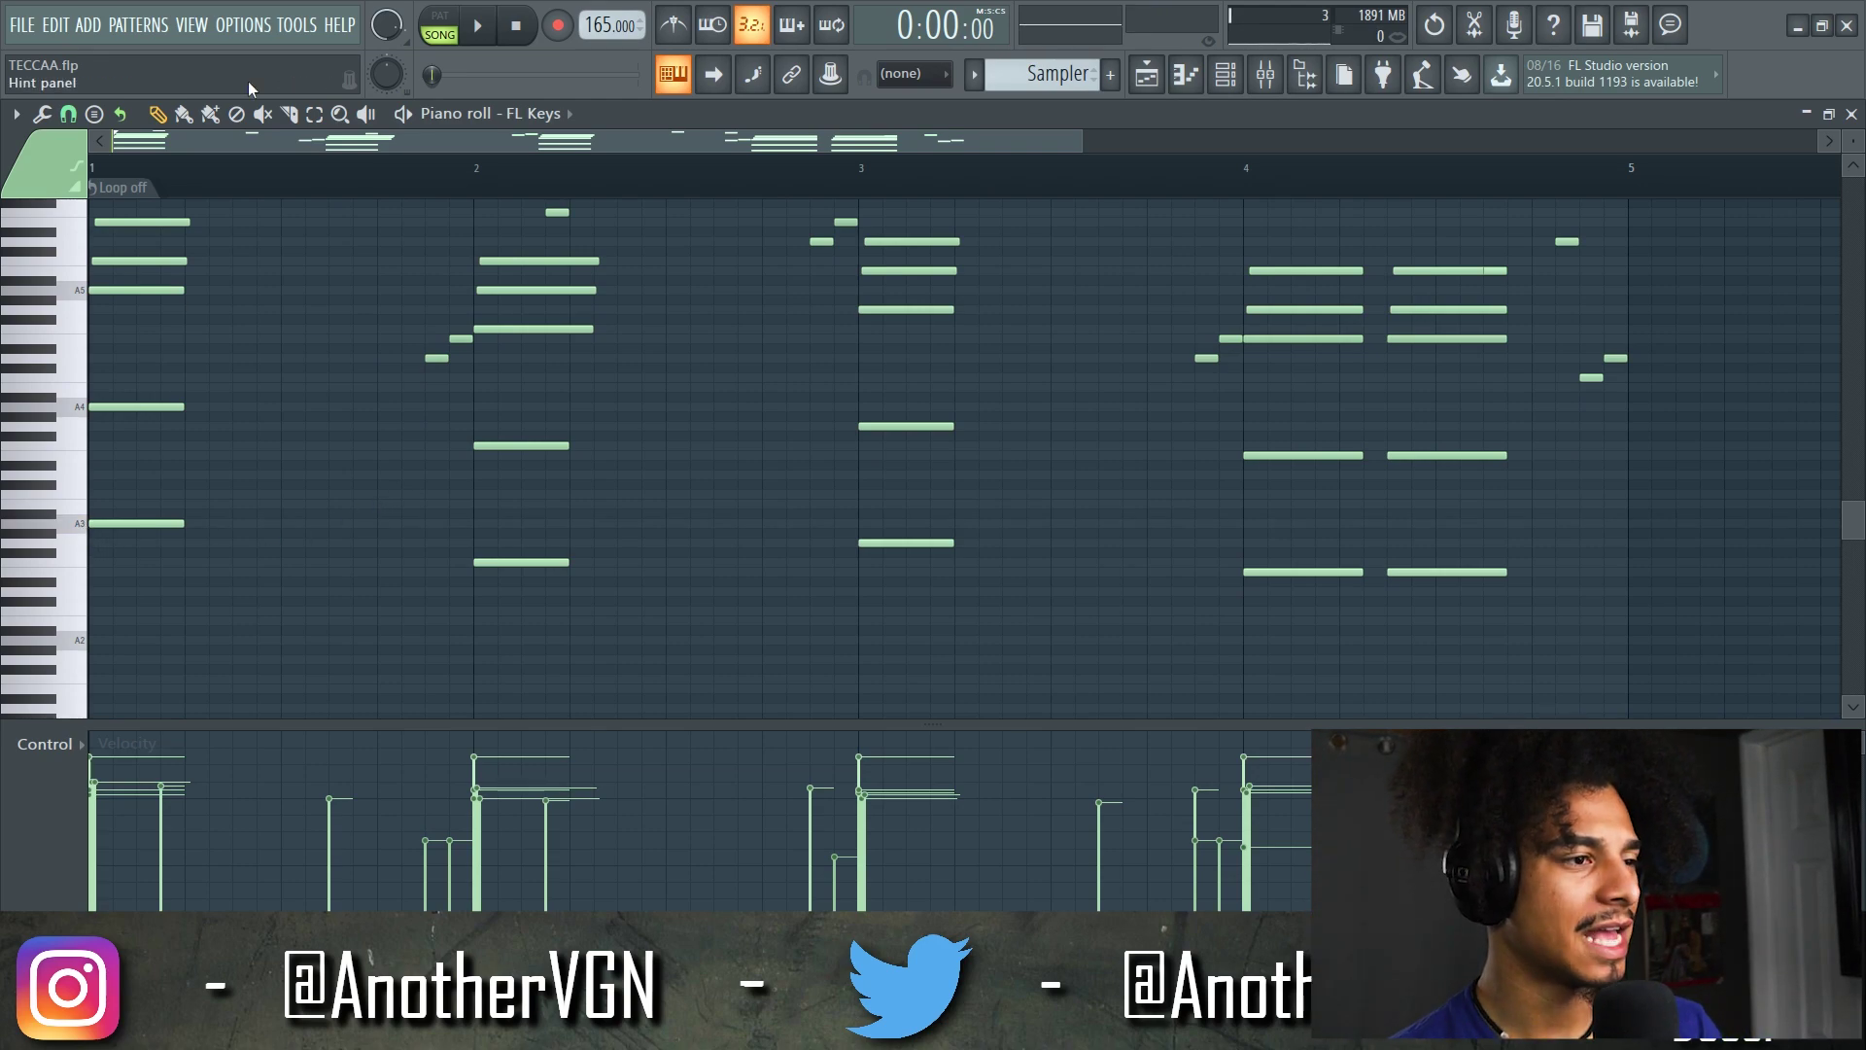
- Scroll the FL Keys piano roll, then switch back to the Playlist view
scroll(196, 423, "up", 7)
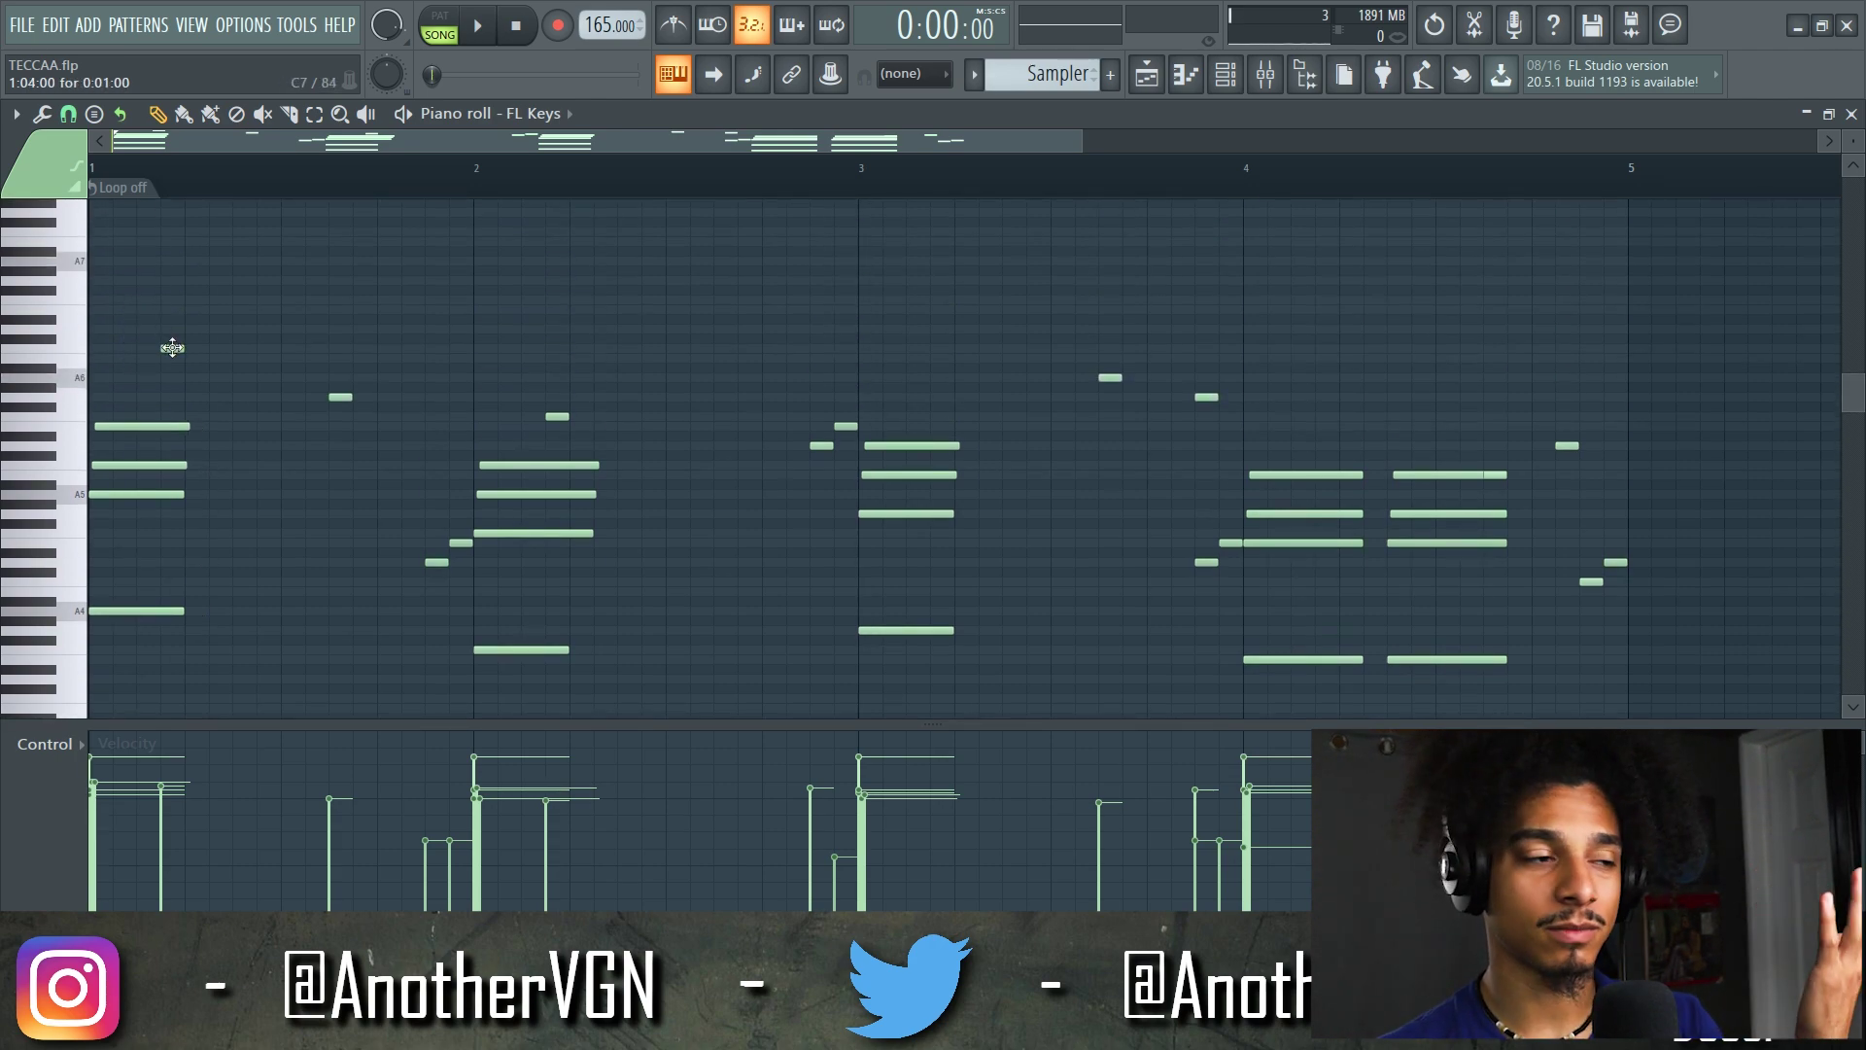
left_click(1147, 74)
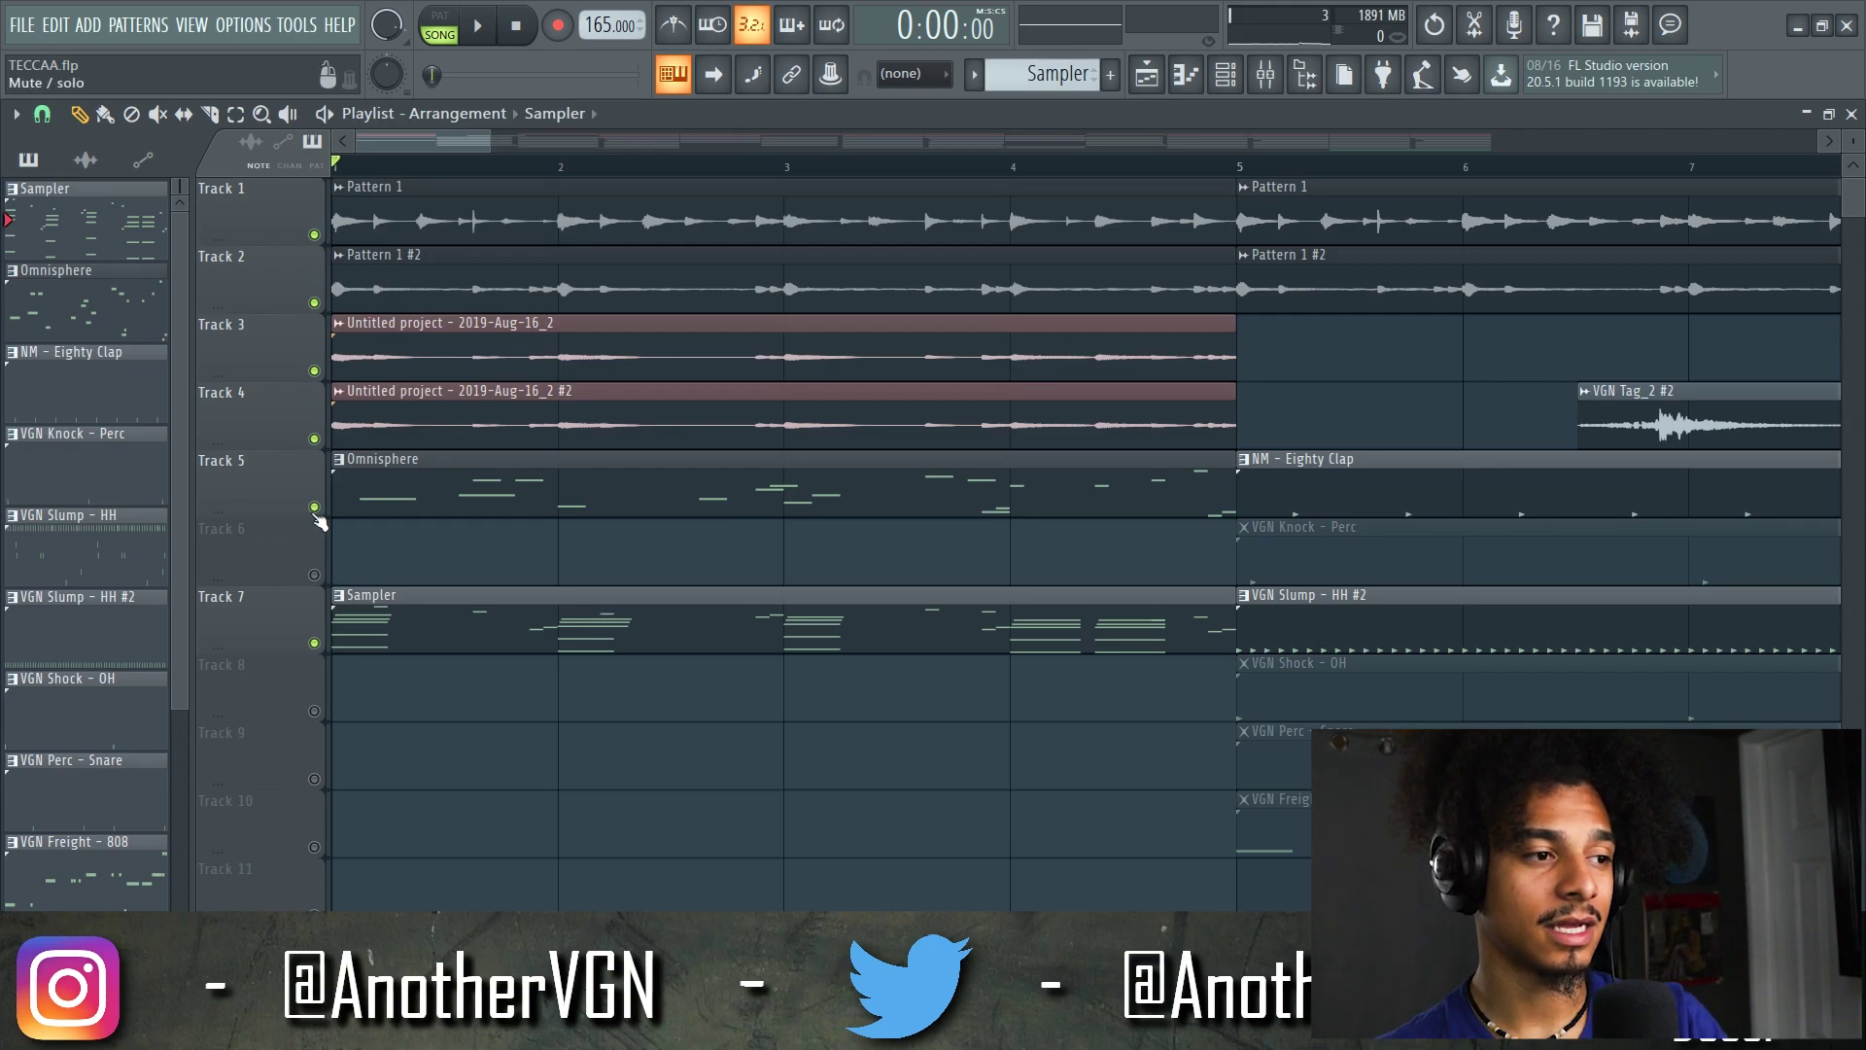
- Audition Track 1 soloed, then Track 2 on its own, playing the song each time
right_click(316, 234)
key("space")
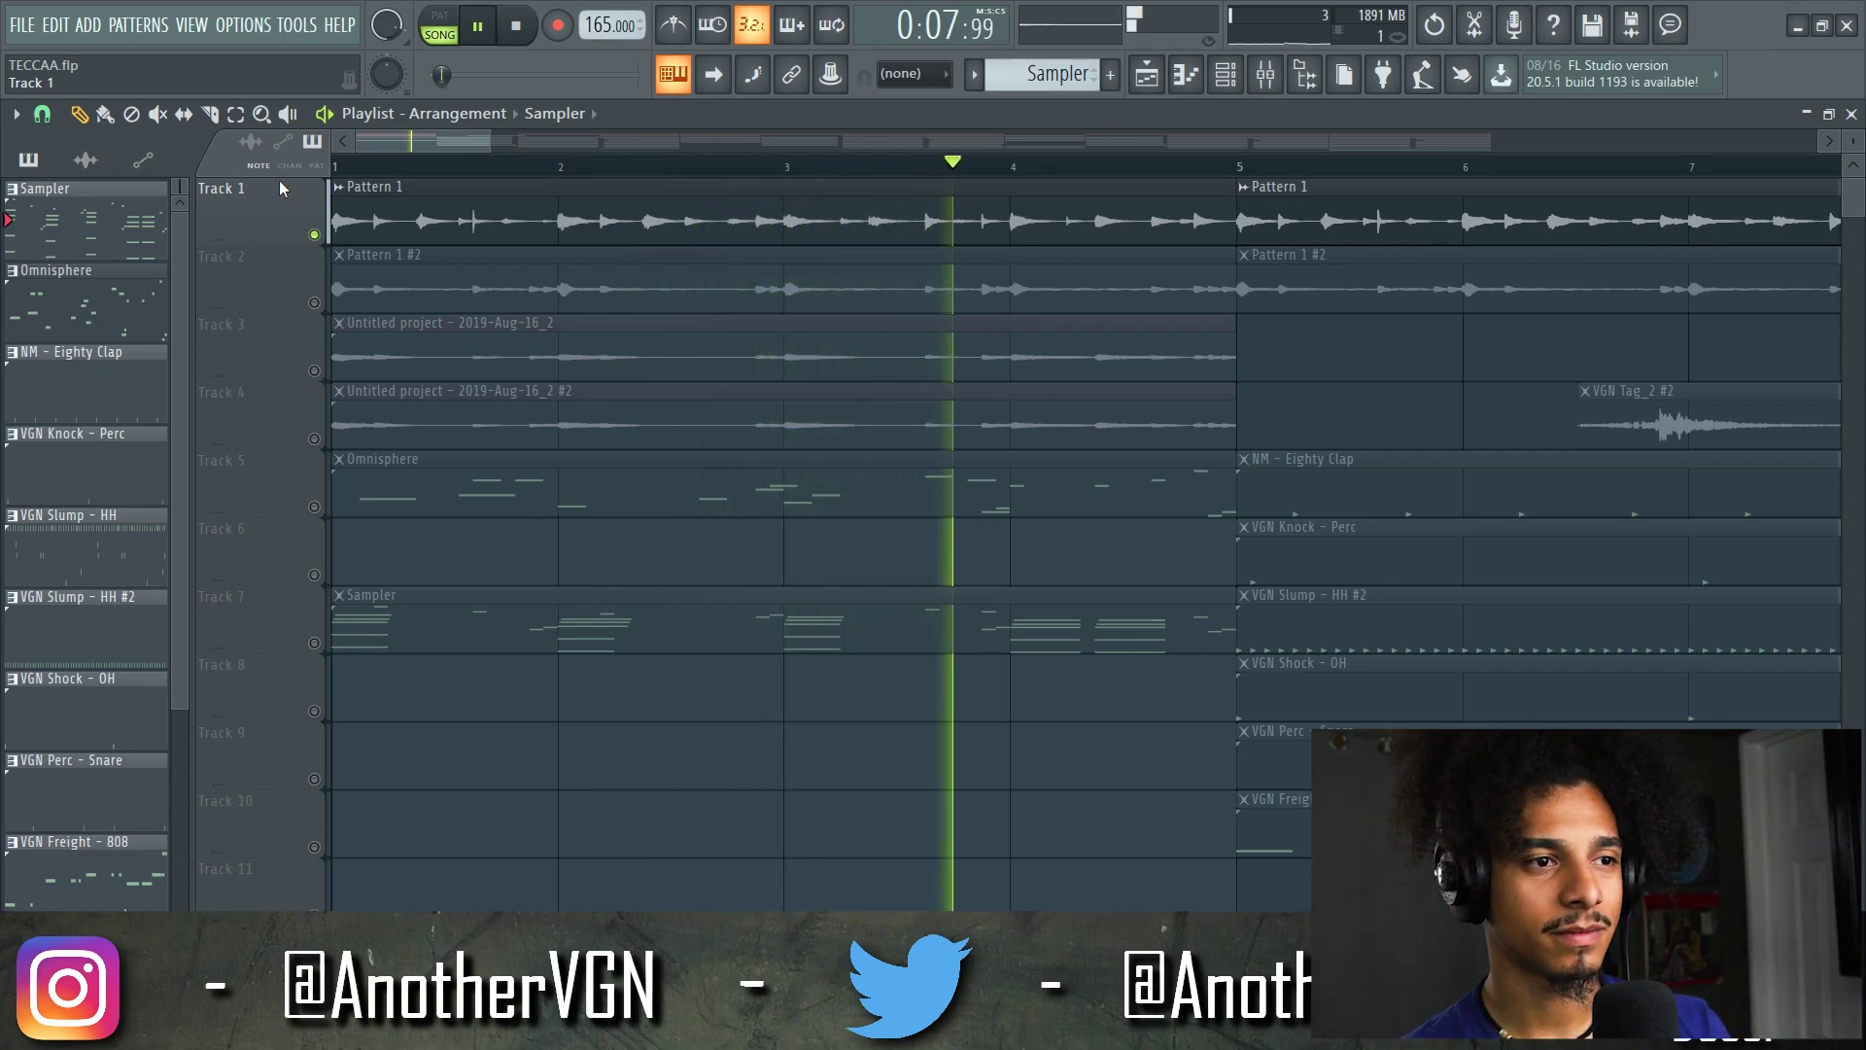
key("space")
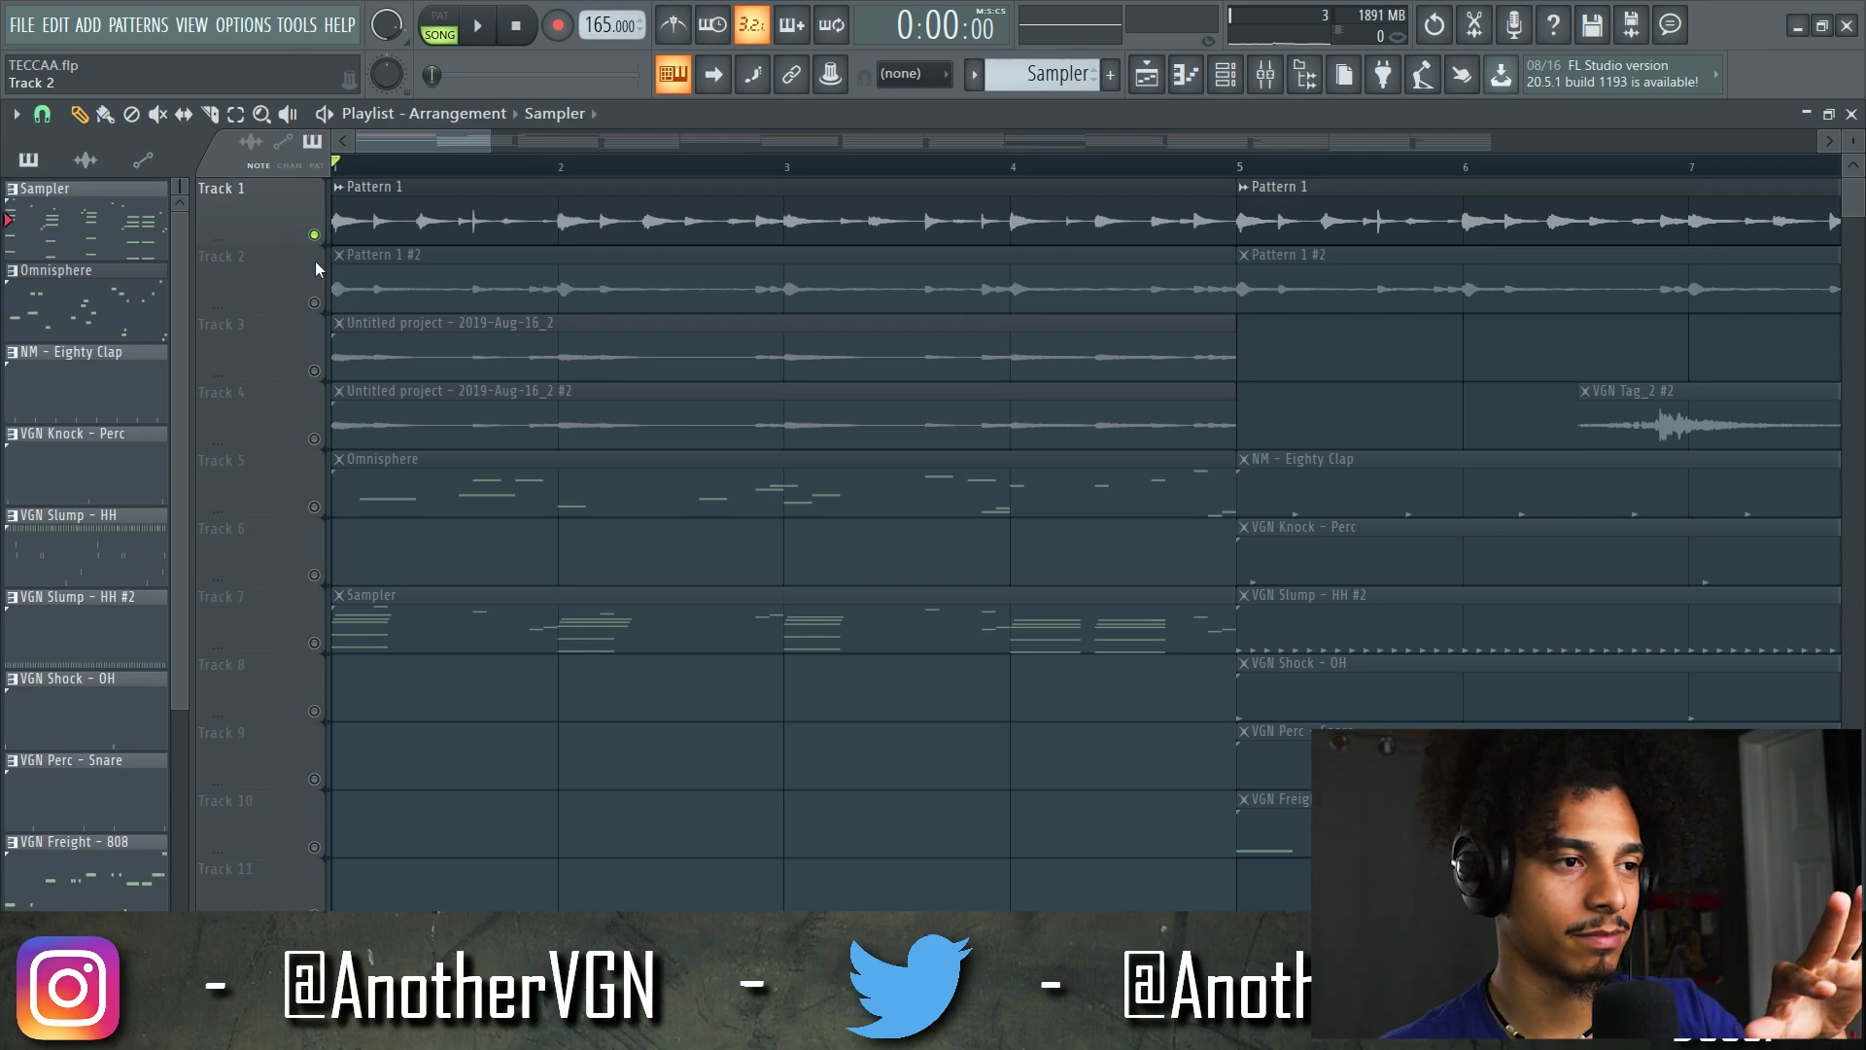
left_click(314, 303)
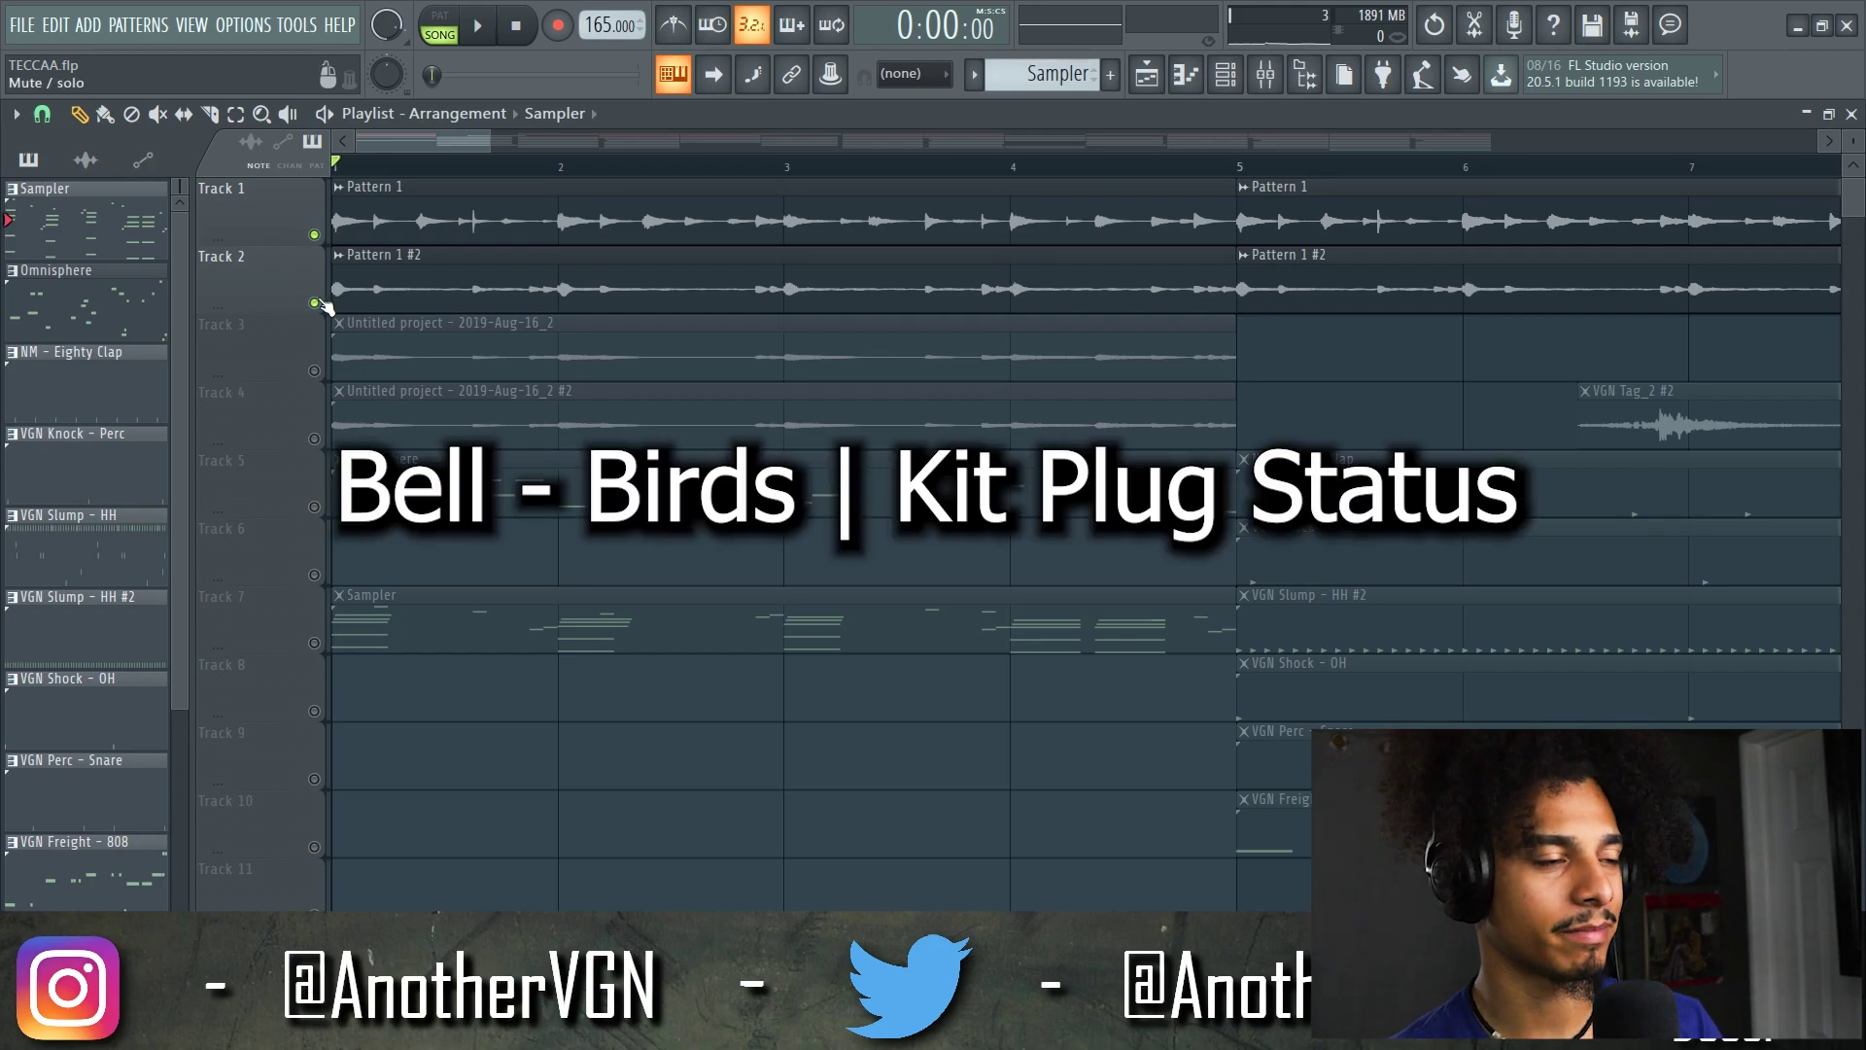
right_click(314, 303)
key("space")
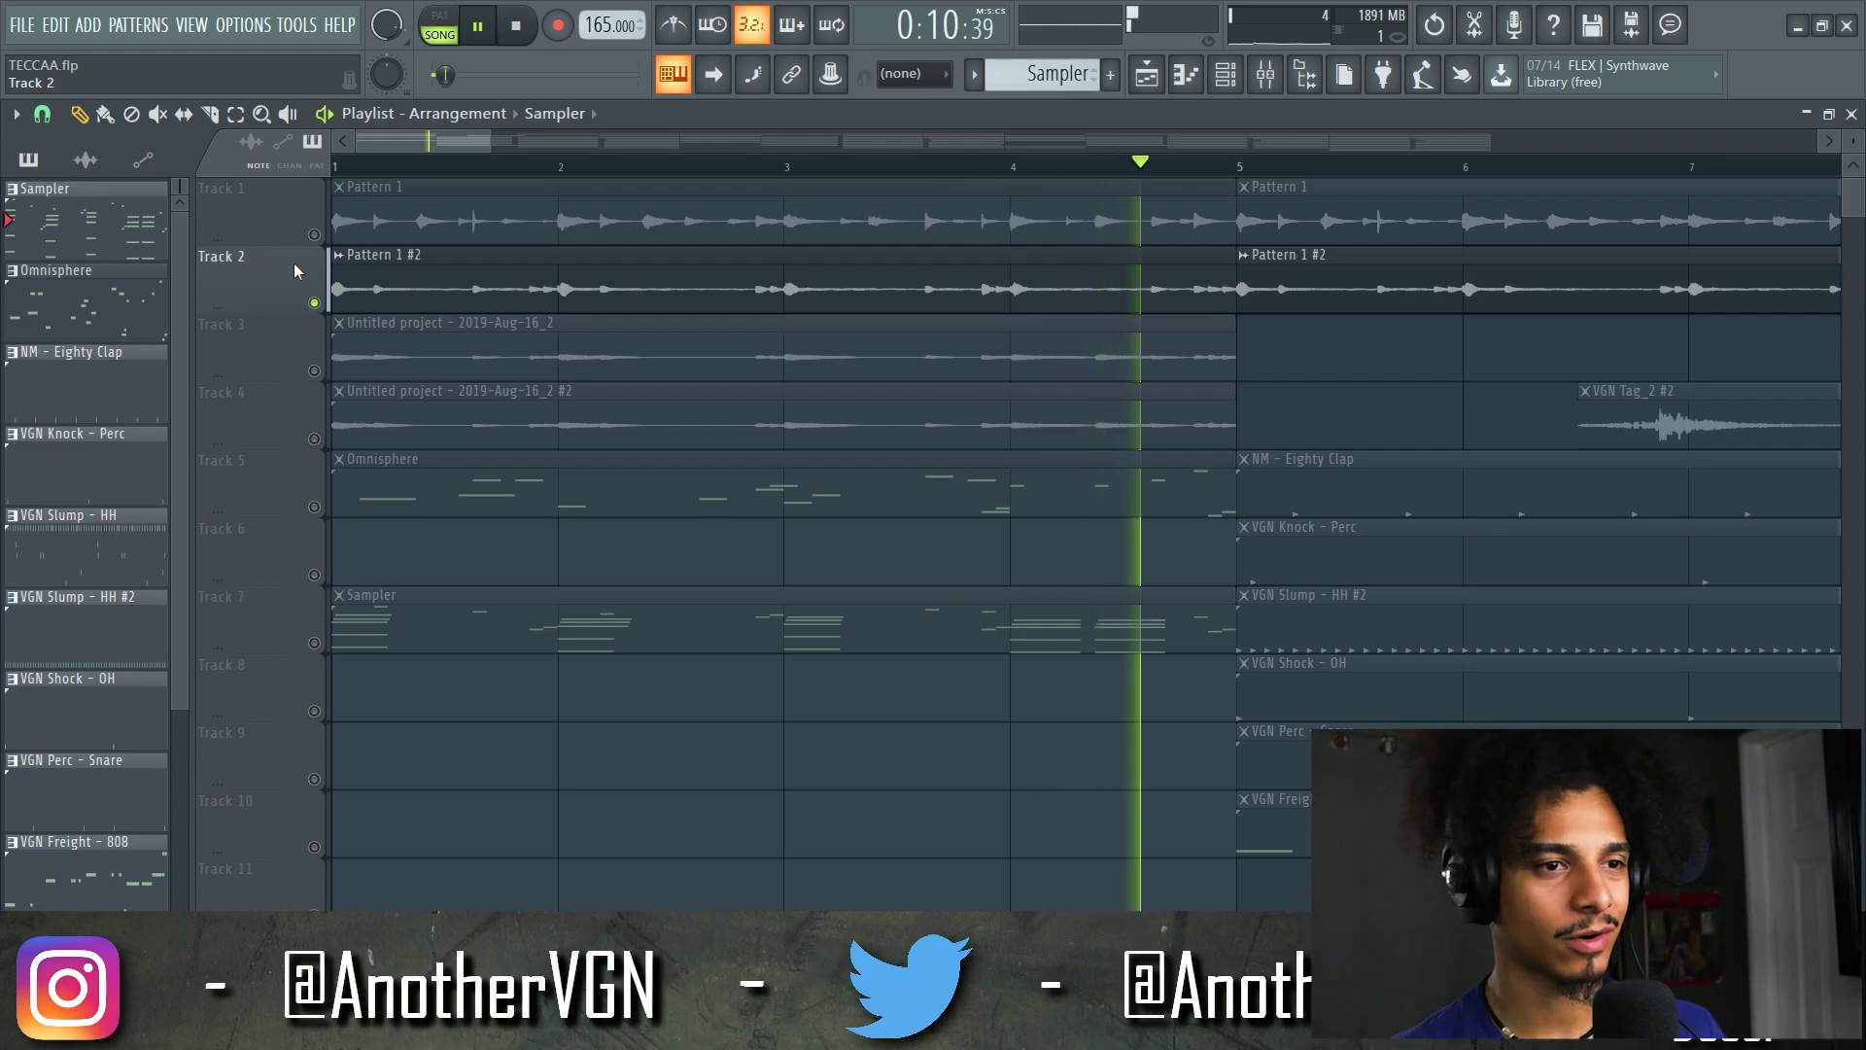
key("space")
- Unmute Track 1 and replay, then solo Track 3 and play to hear the audio clips
left_click(314, 234)
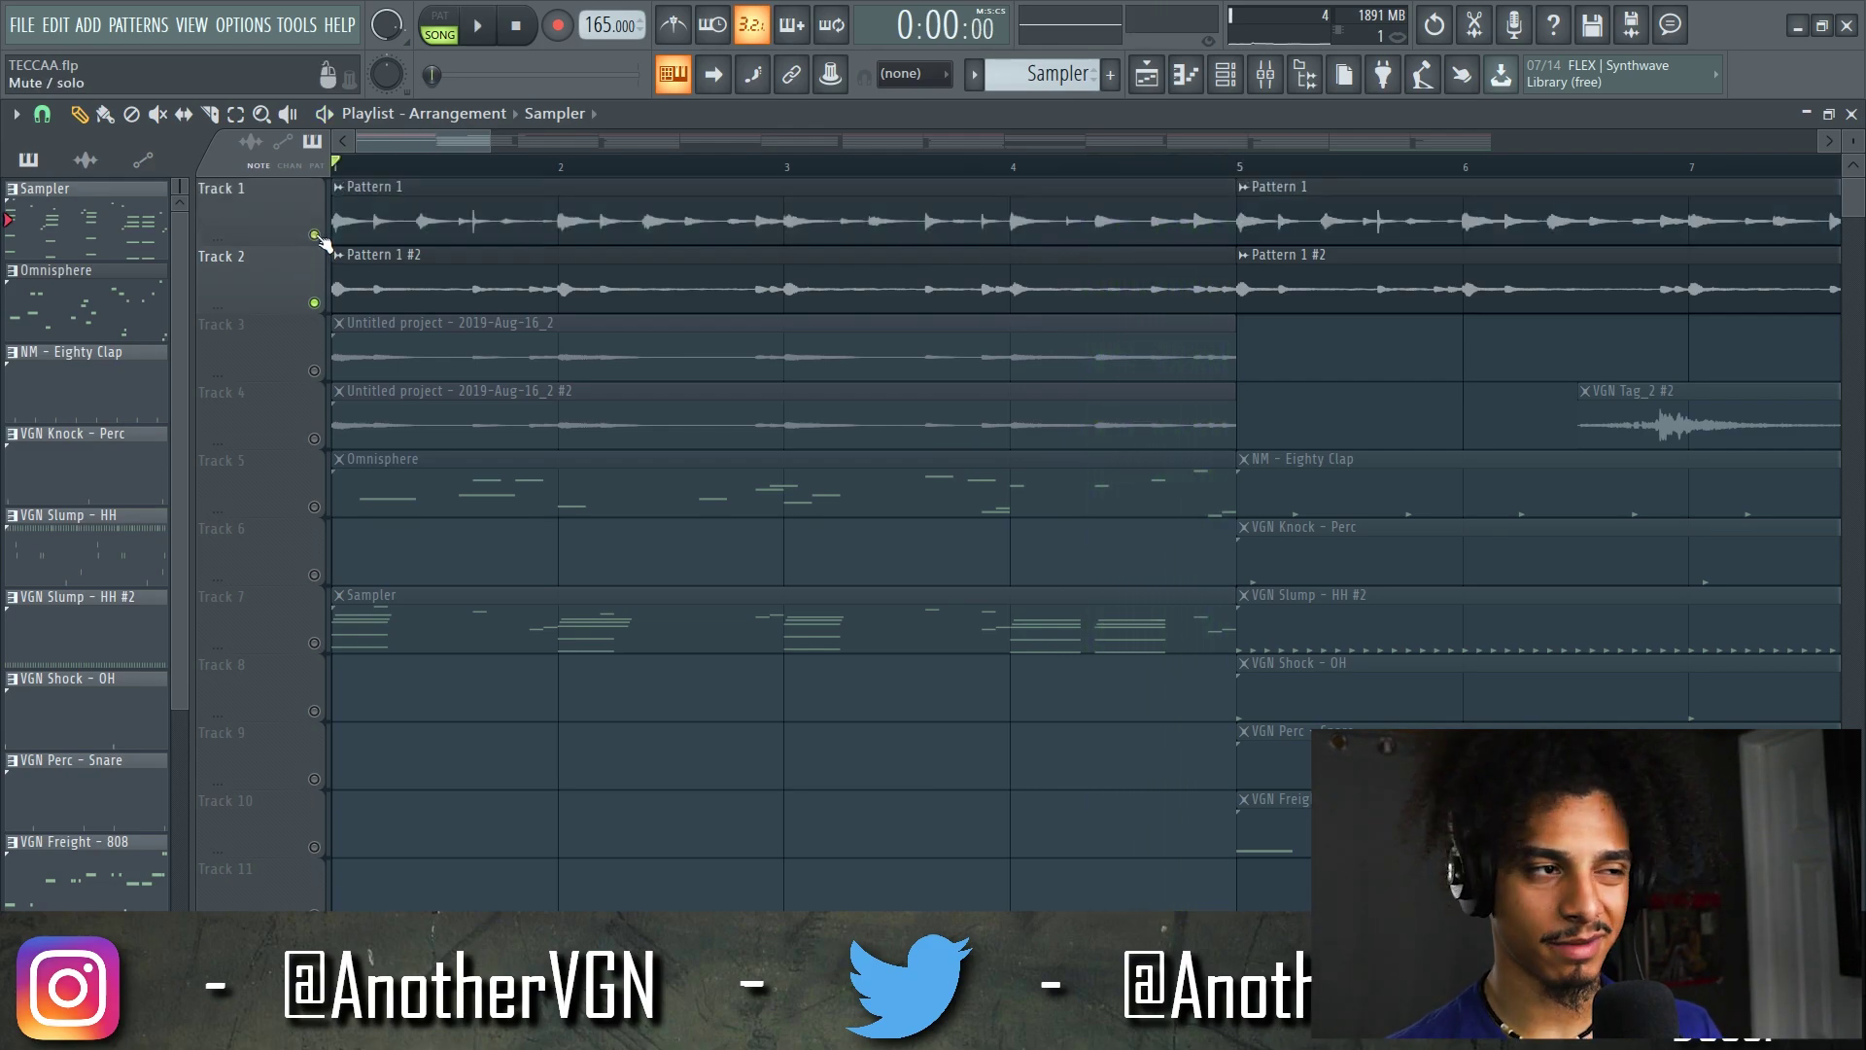
key("space")
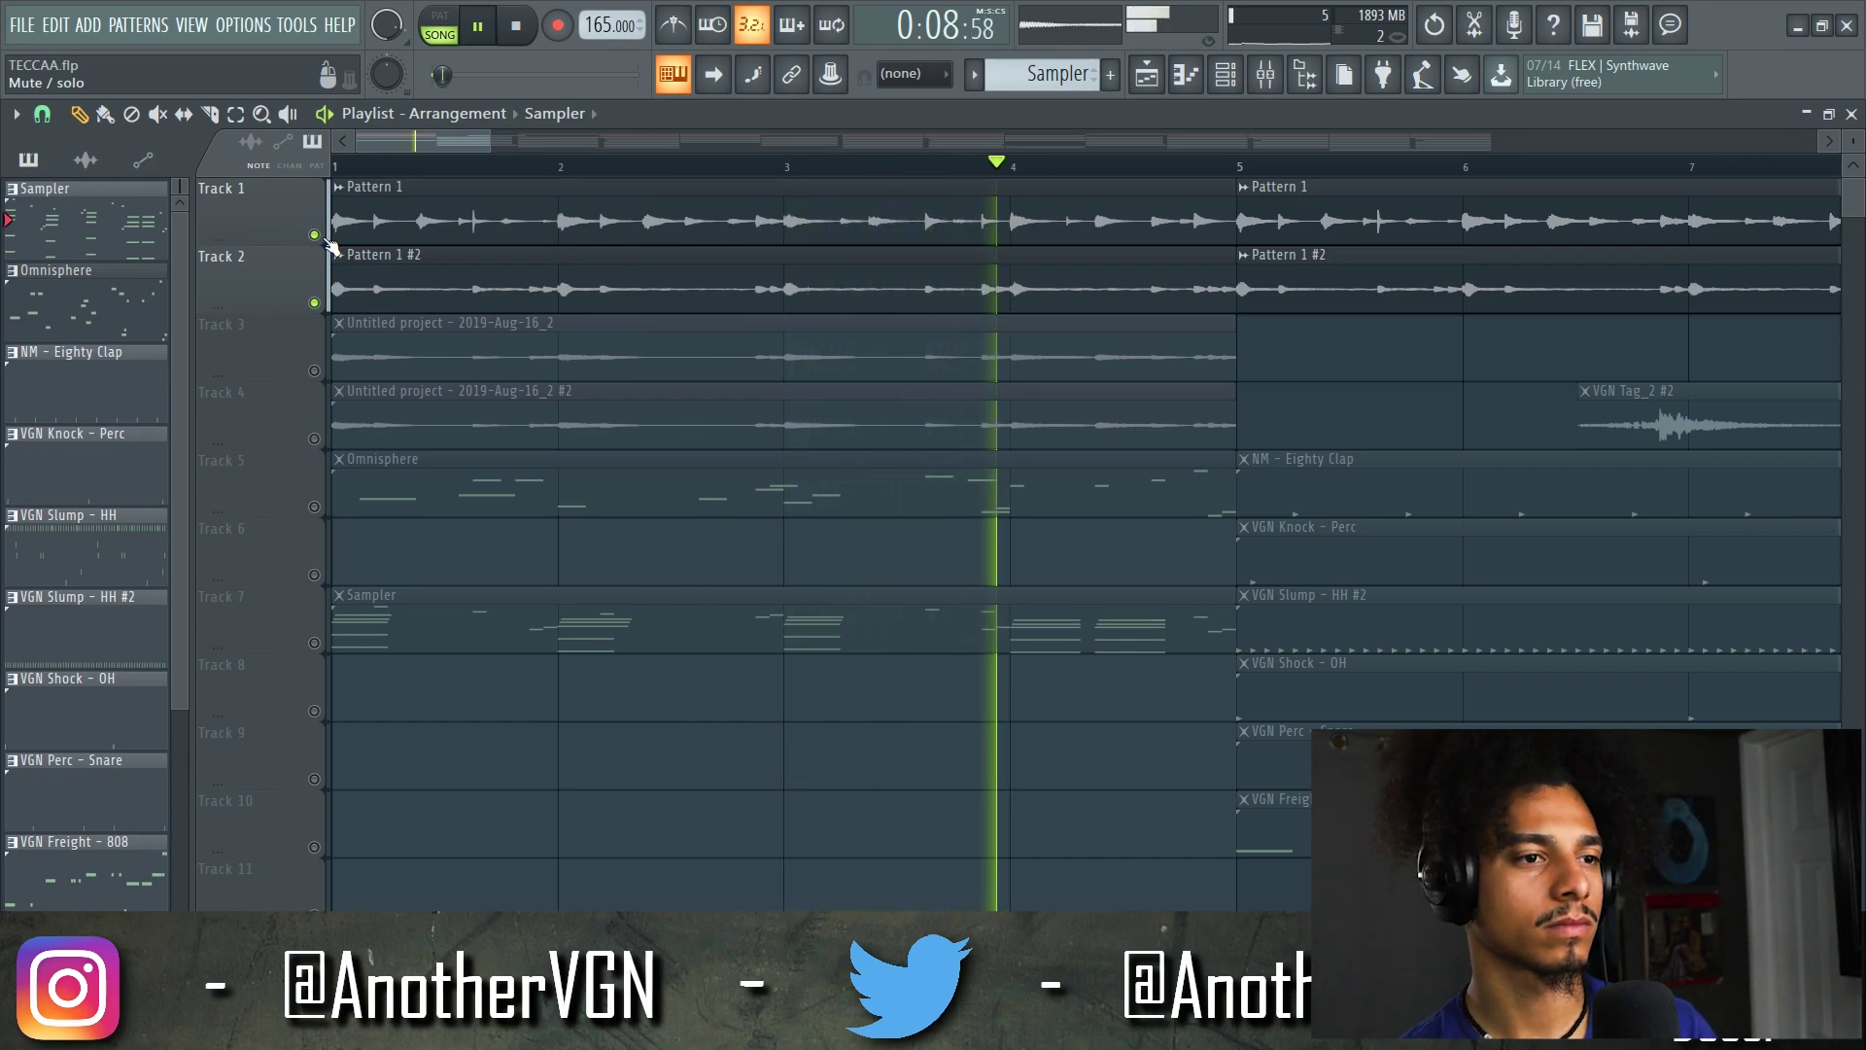
key("space")
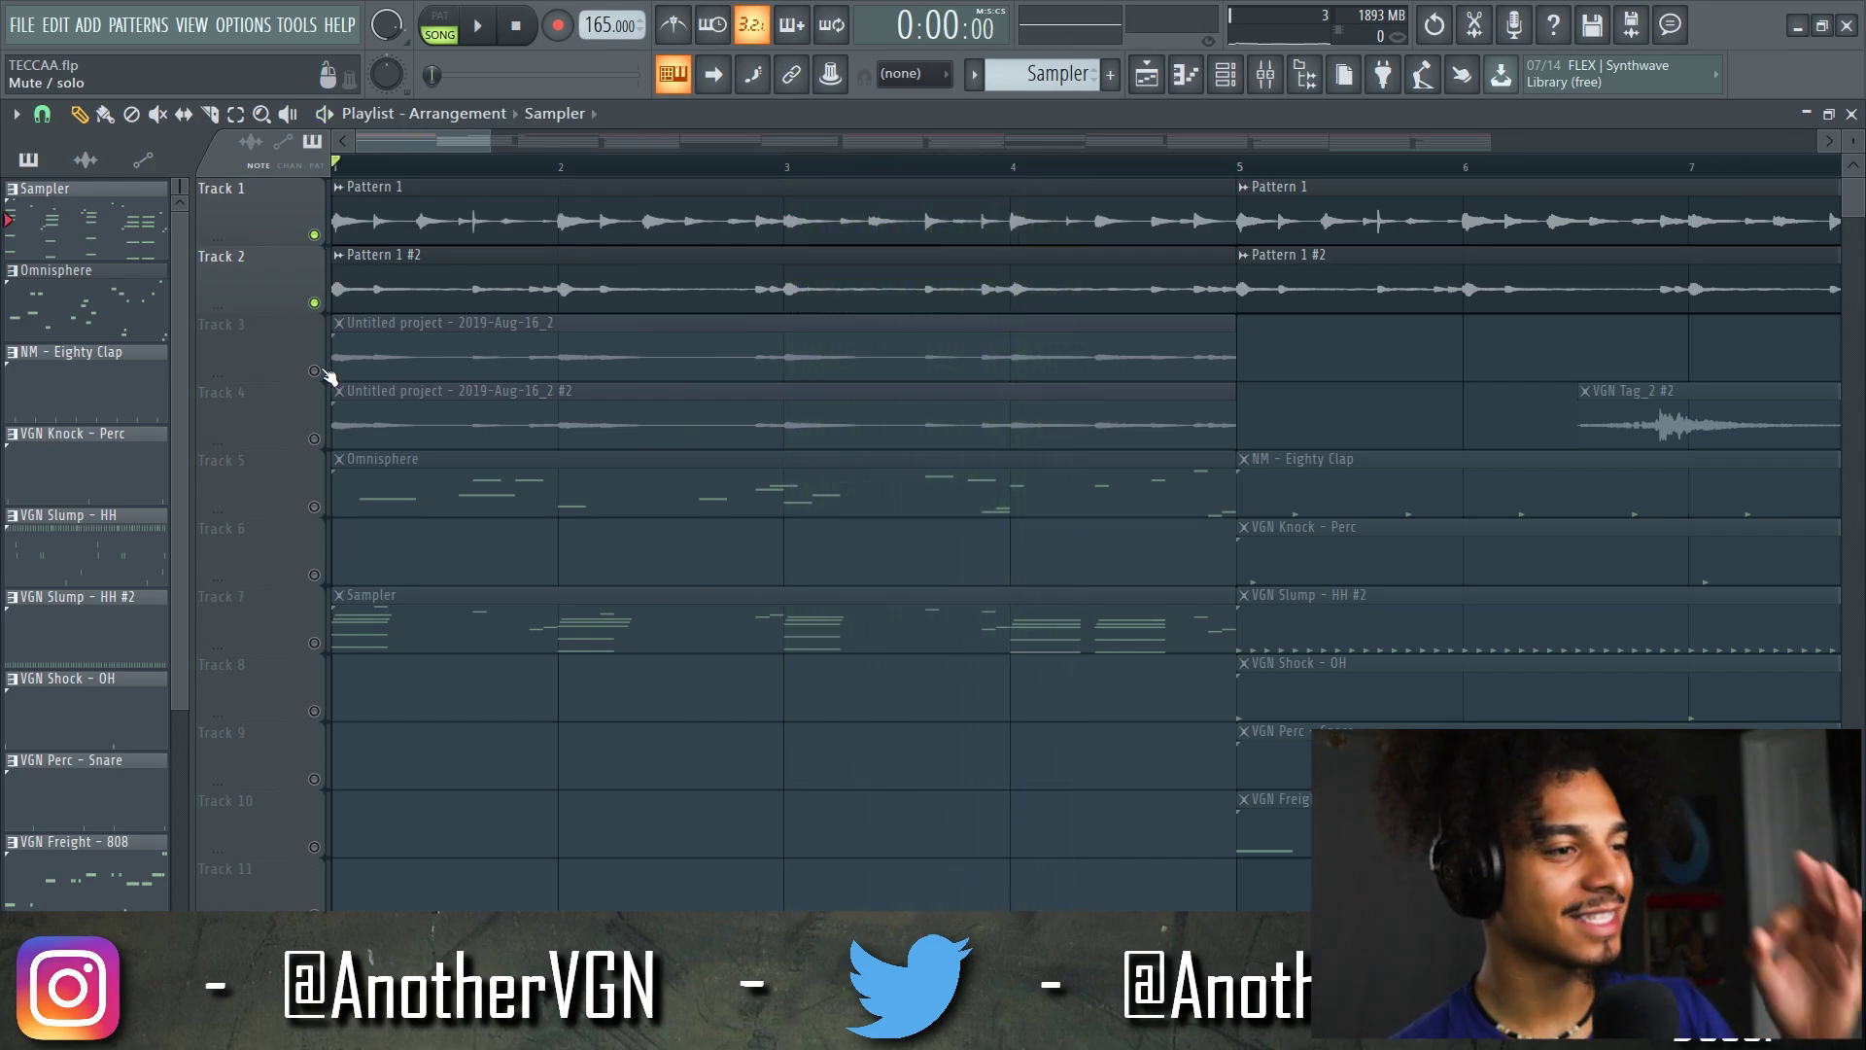
right_click(314, 370)
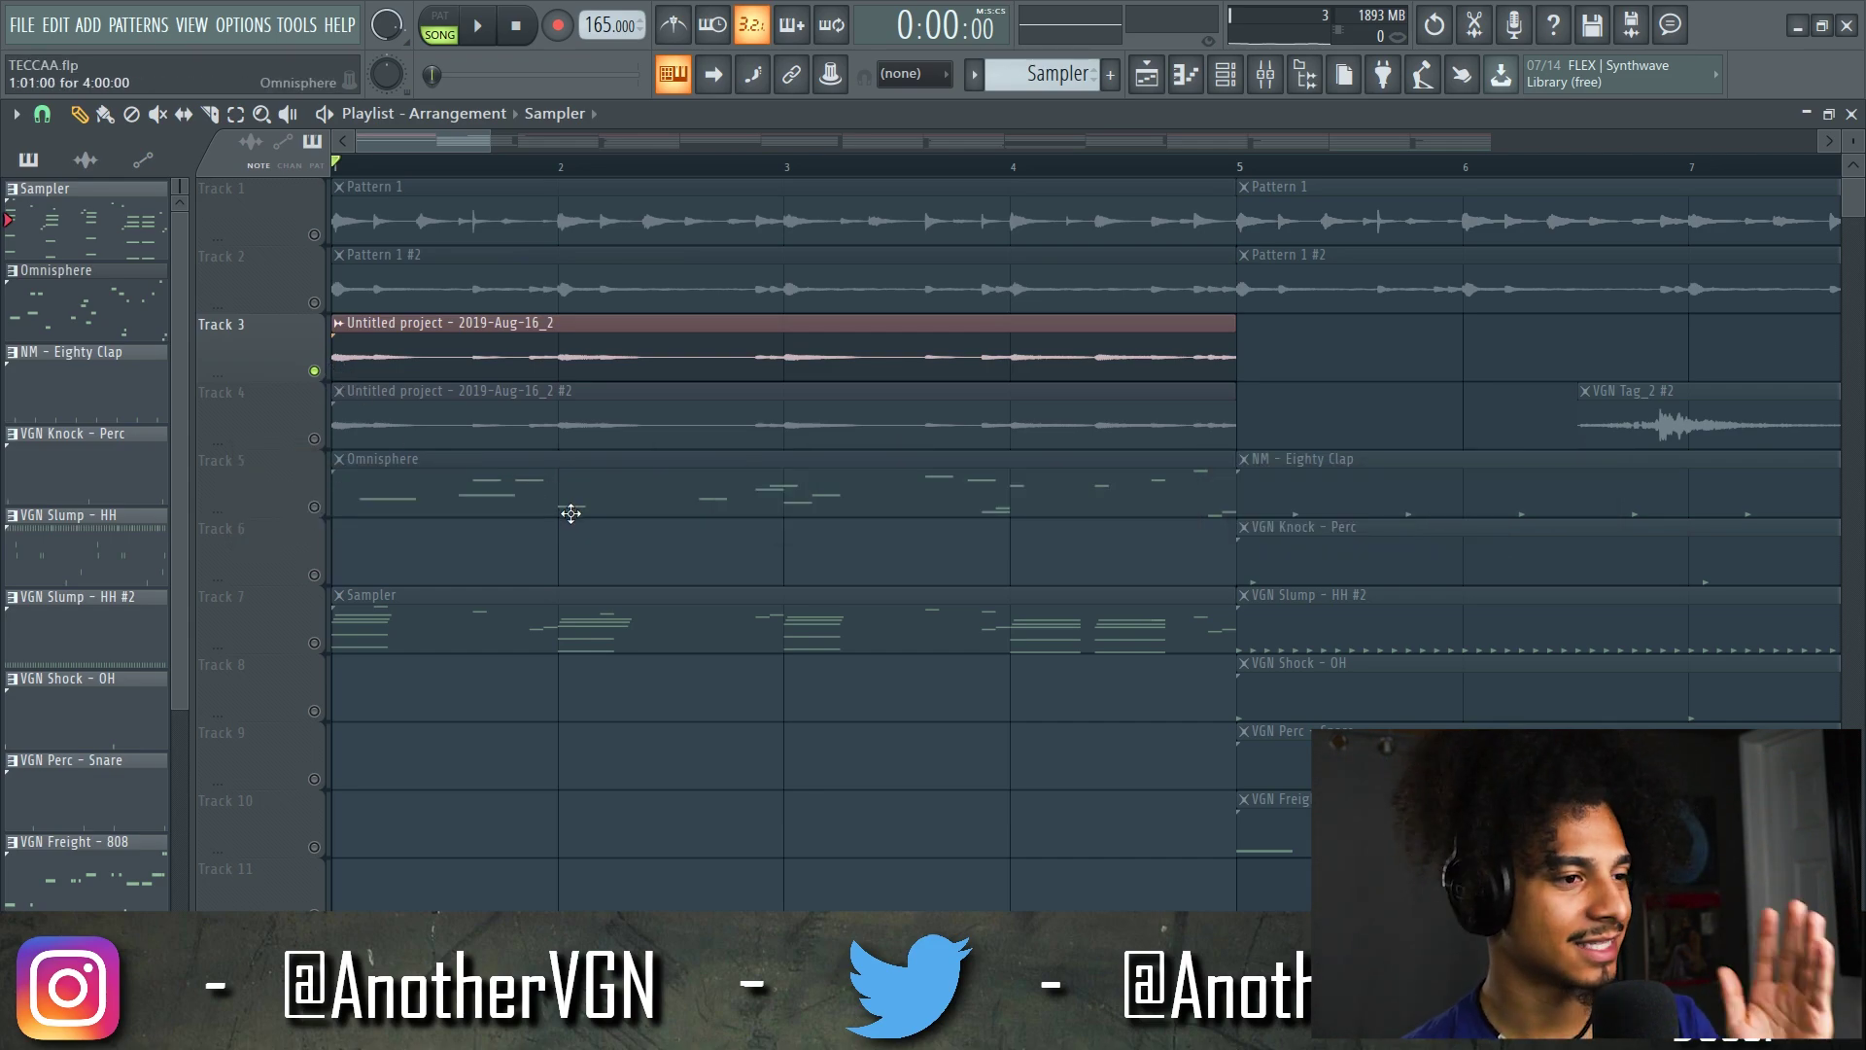
key("space")
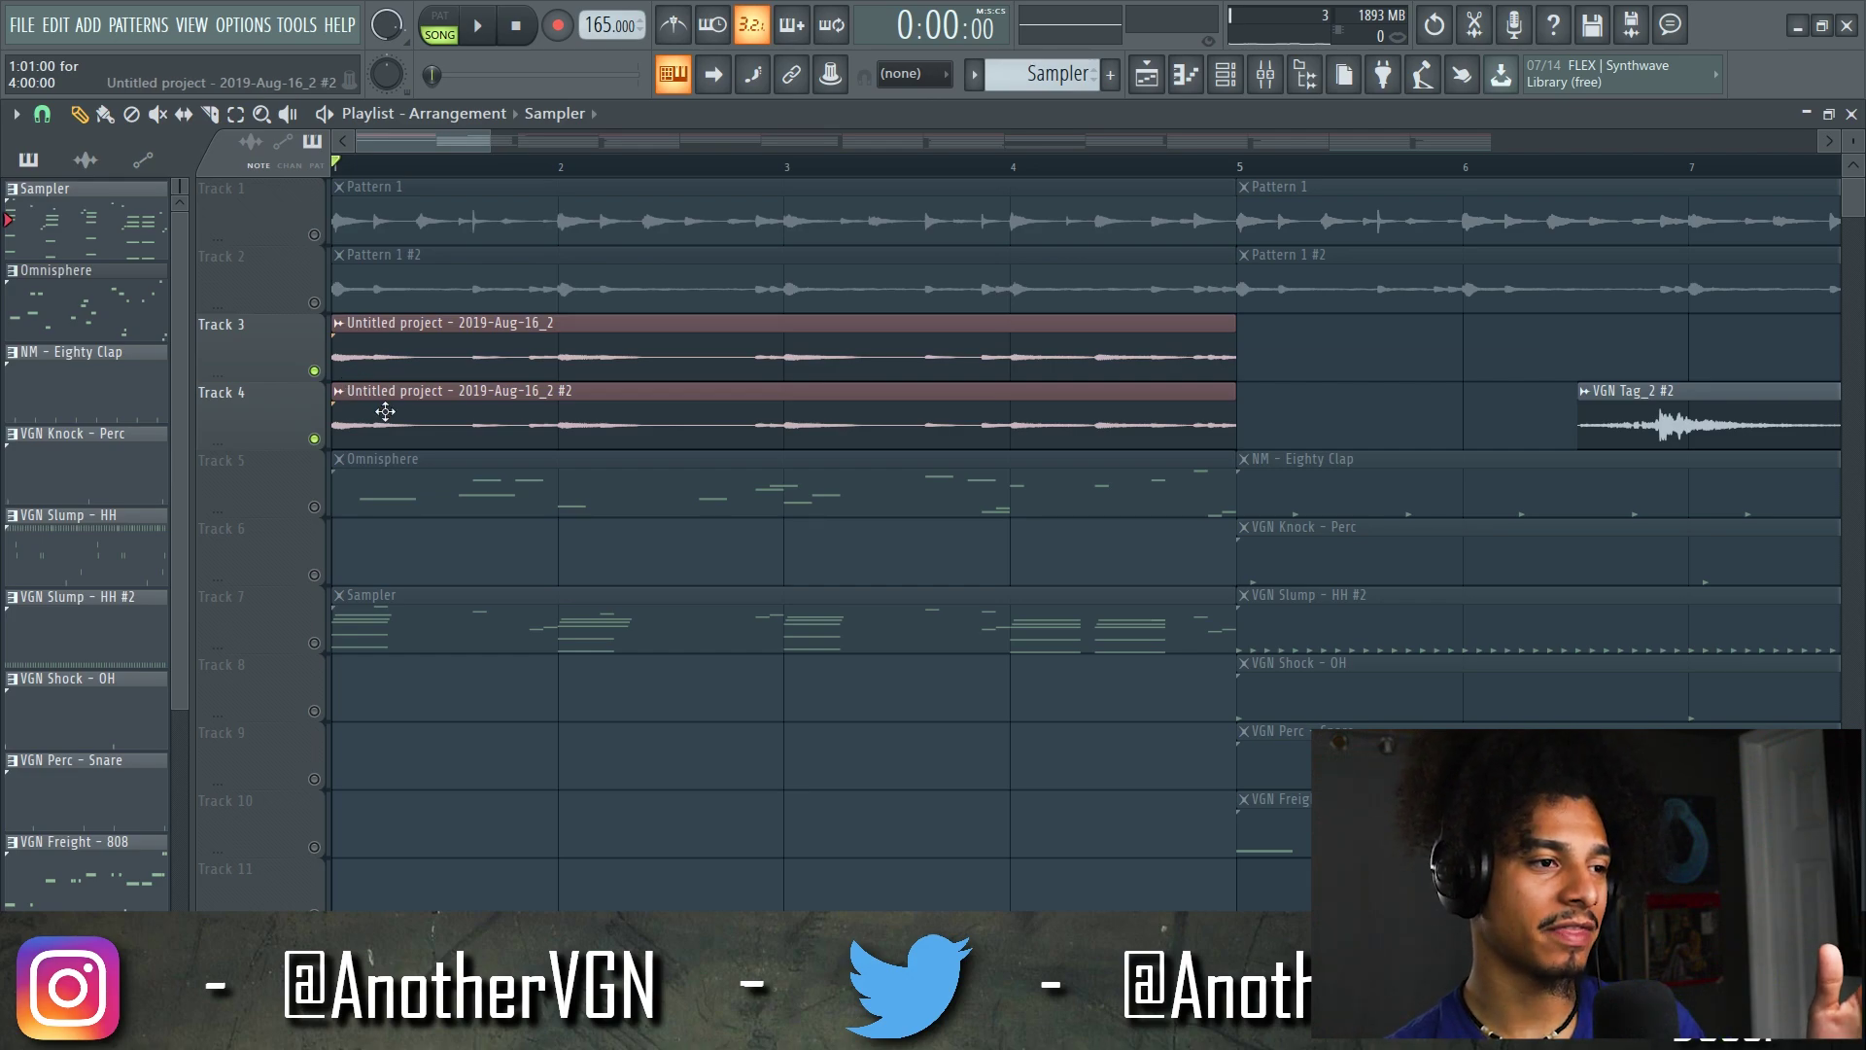
- Inspect and close the #2 audio clip's settings, then play and stop the song
double_click(385, 413)
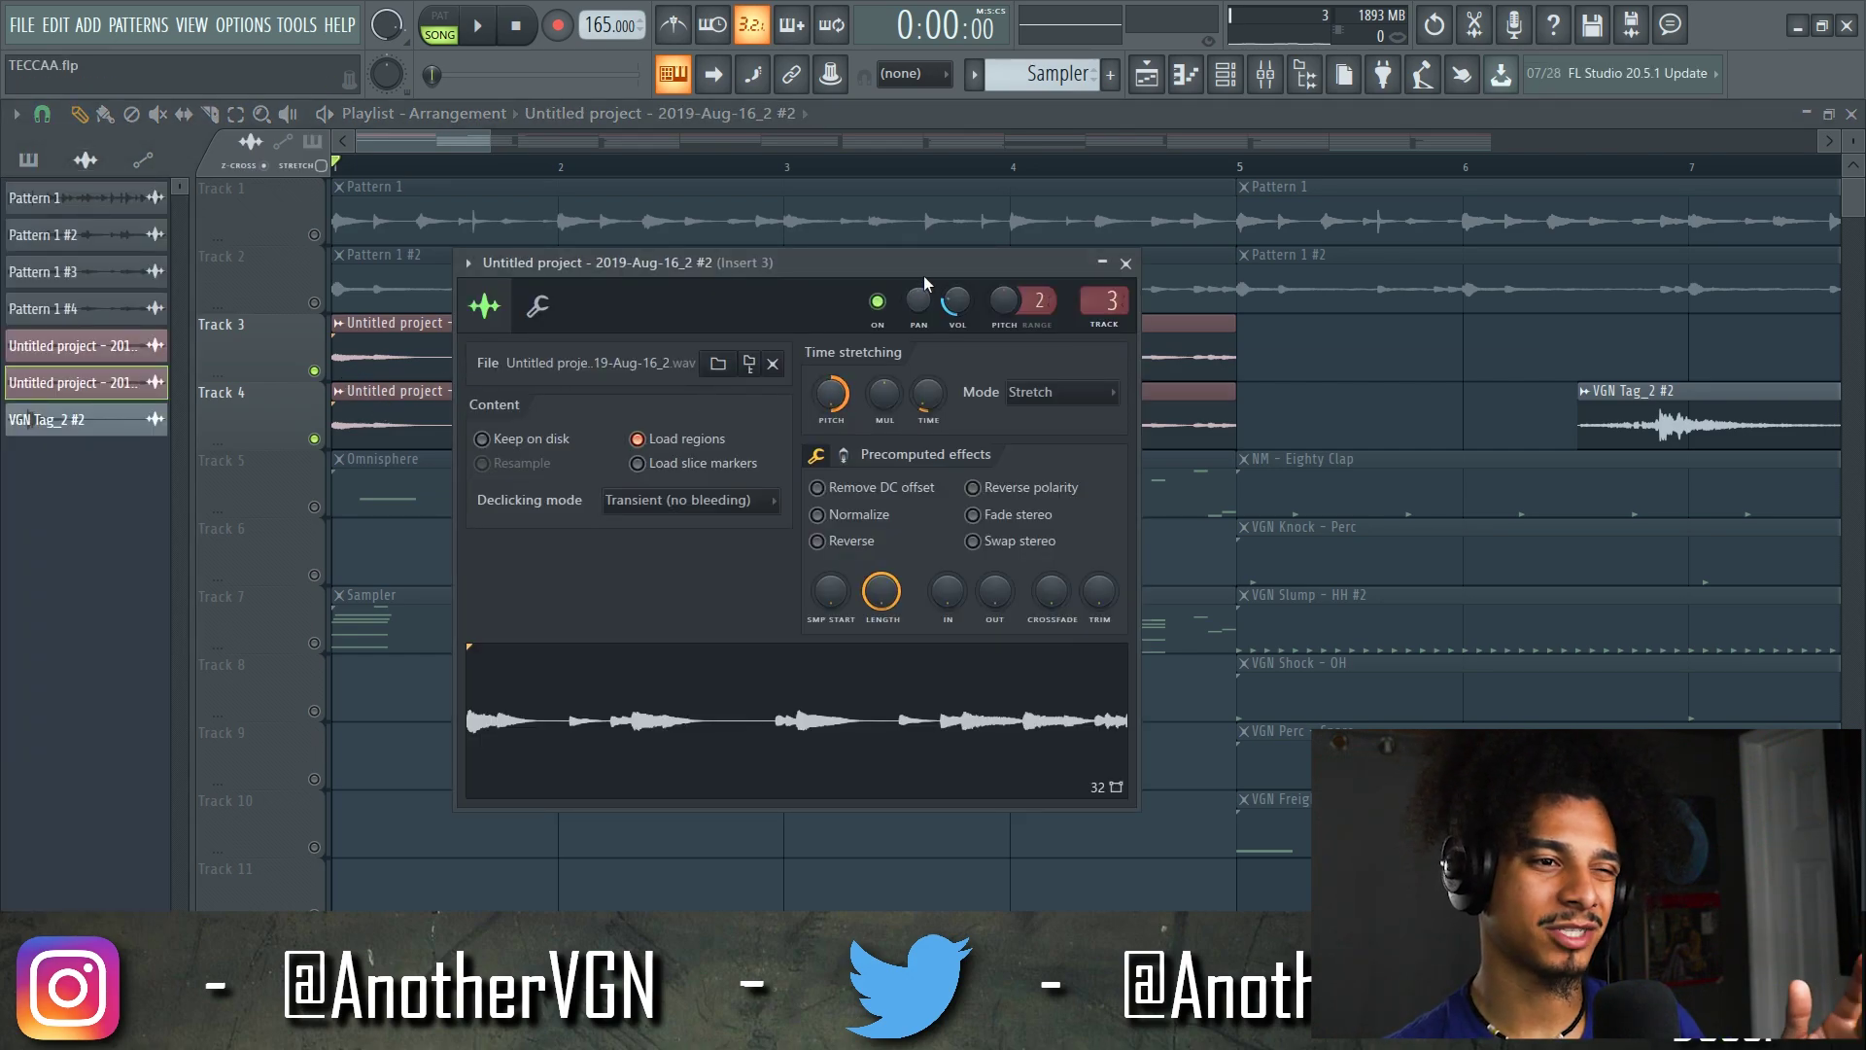
left_click(1125, 263)
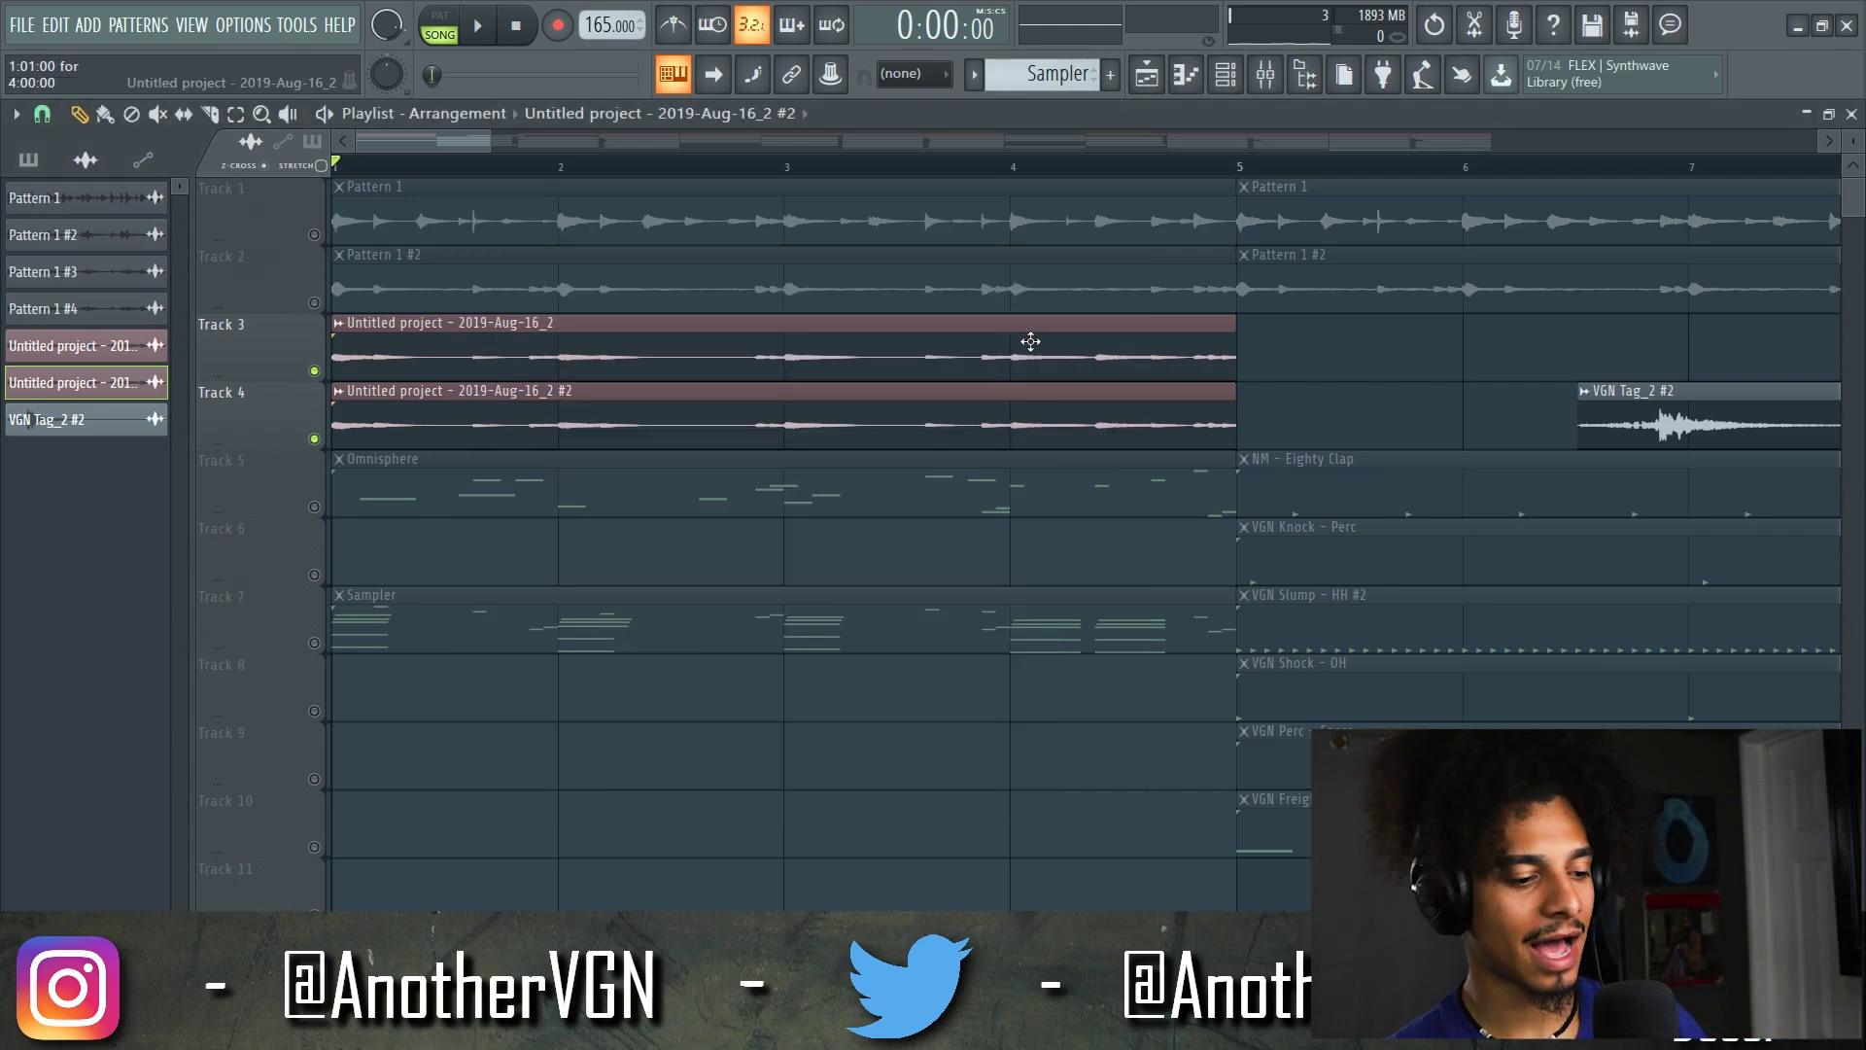
key("space")
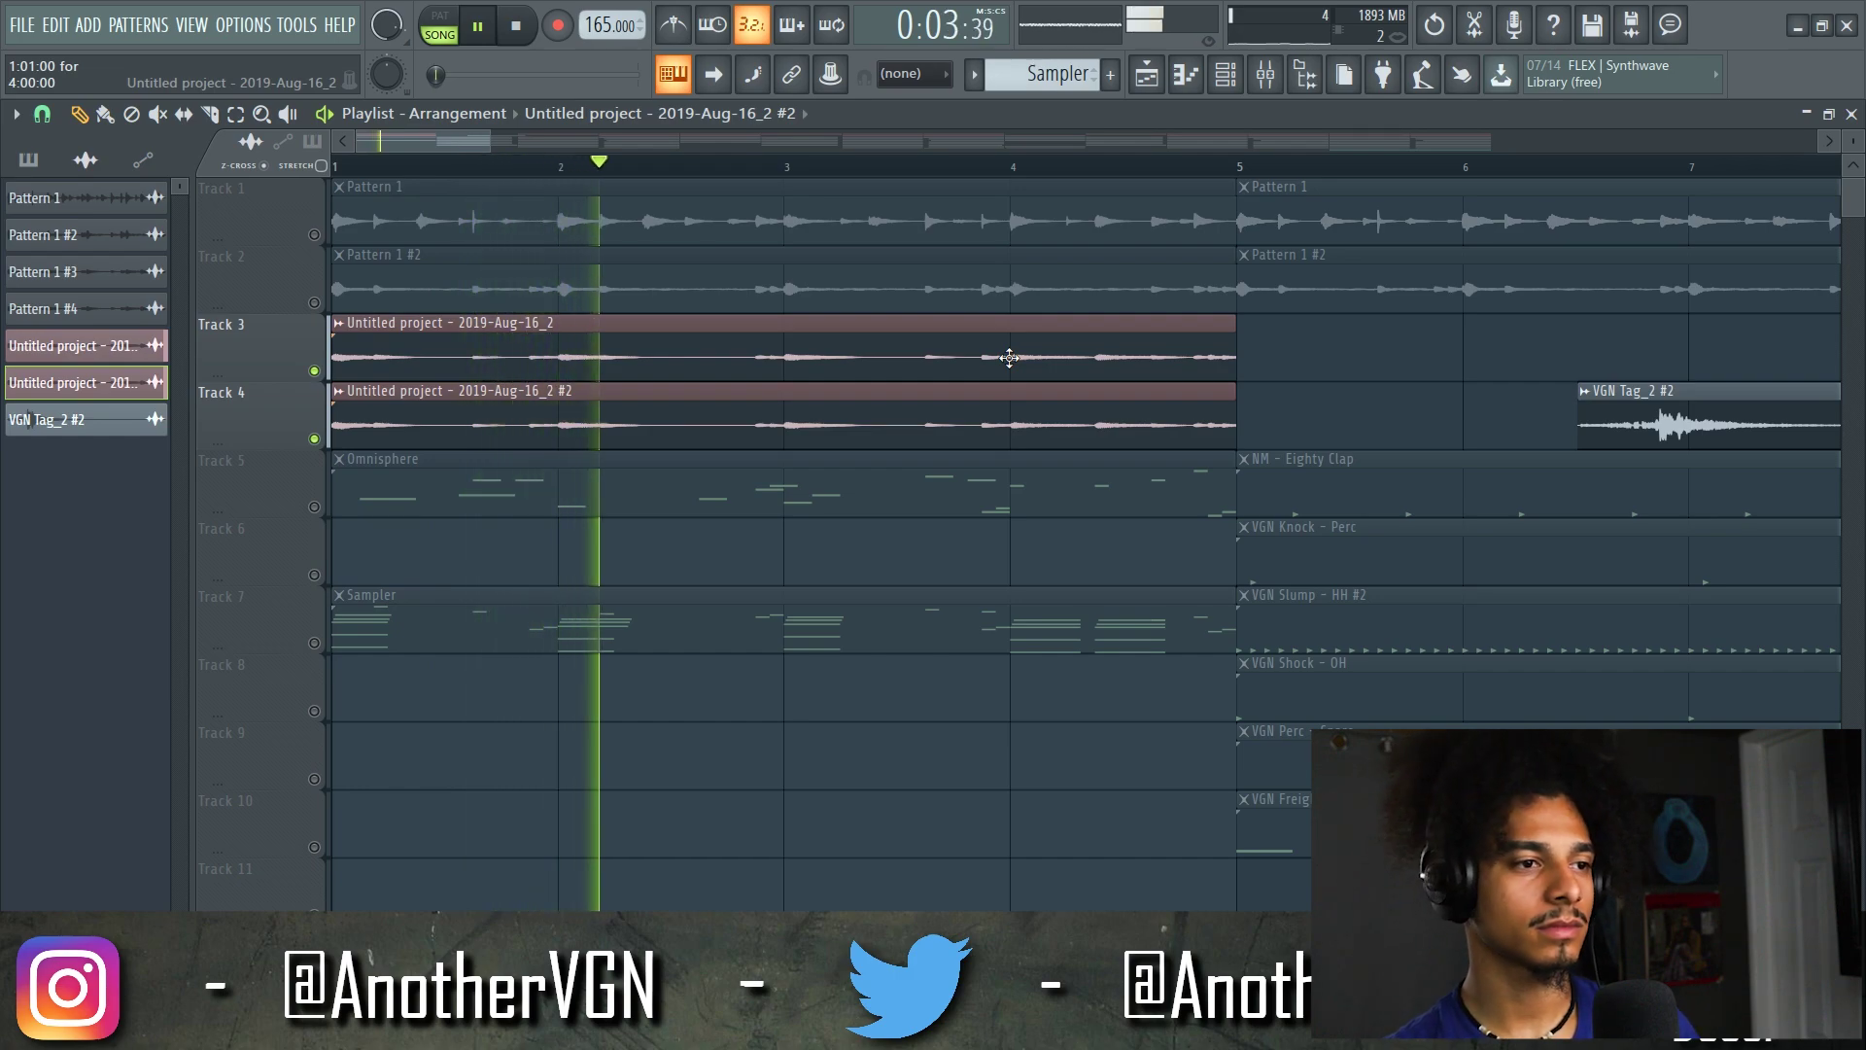
key("space")
- Unmute Tracks 2 and 1 and play the song with all four tracks active
left_click(314, 302)
left_click(314, 234)
key("space")
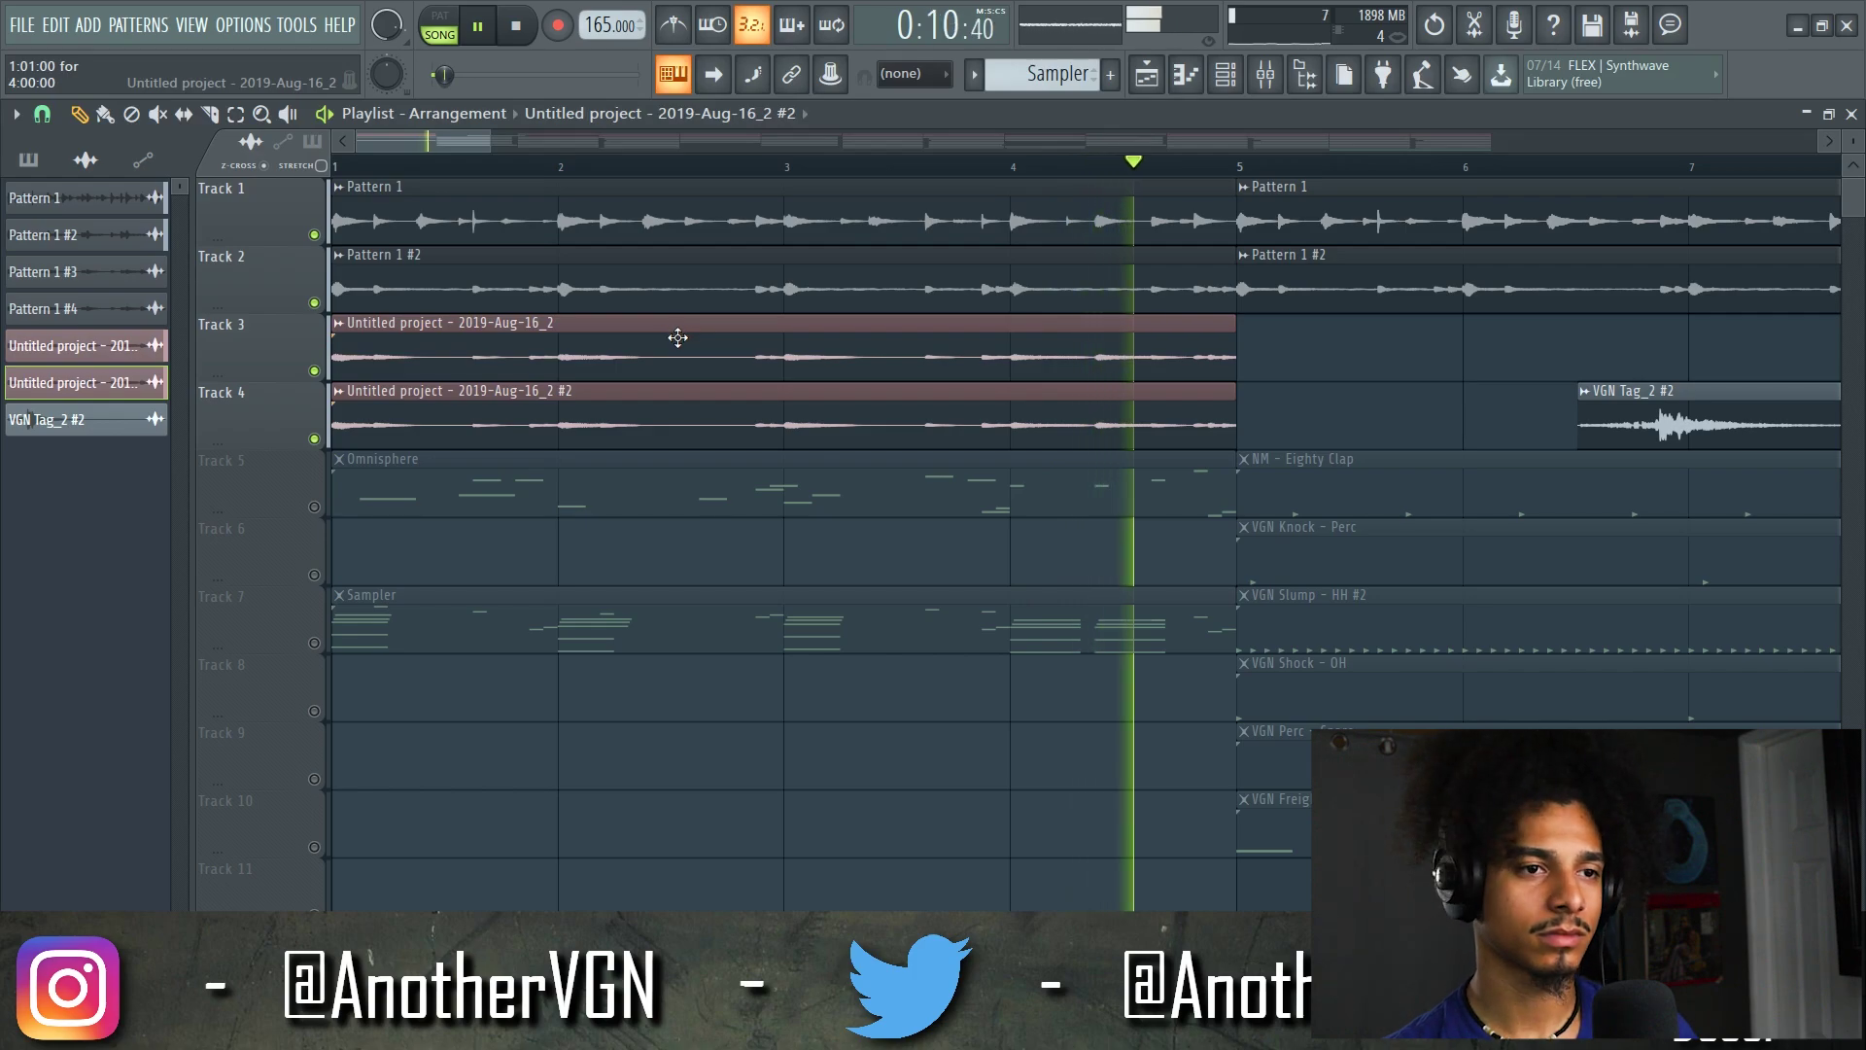
key("space")
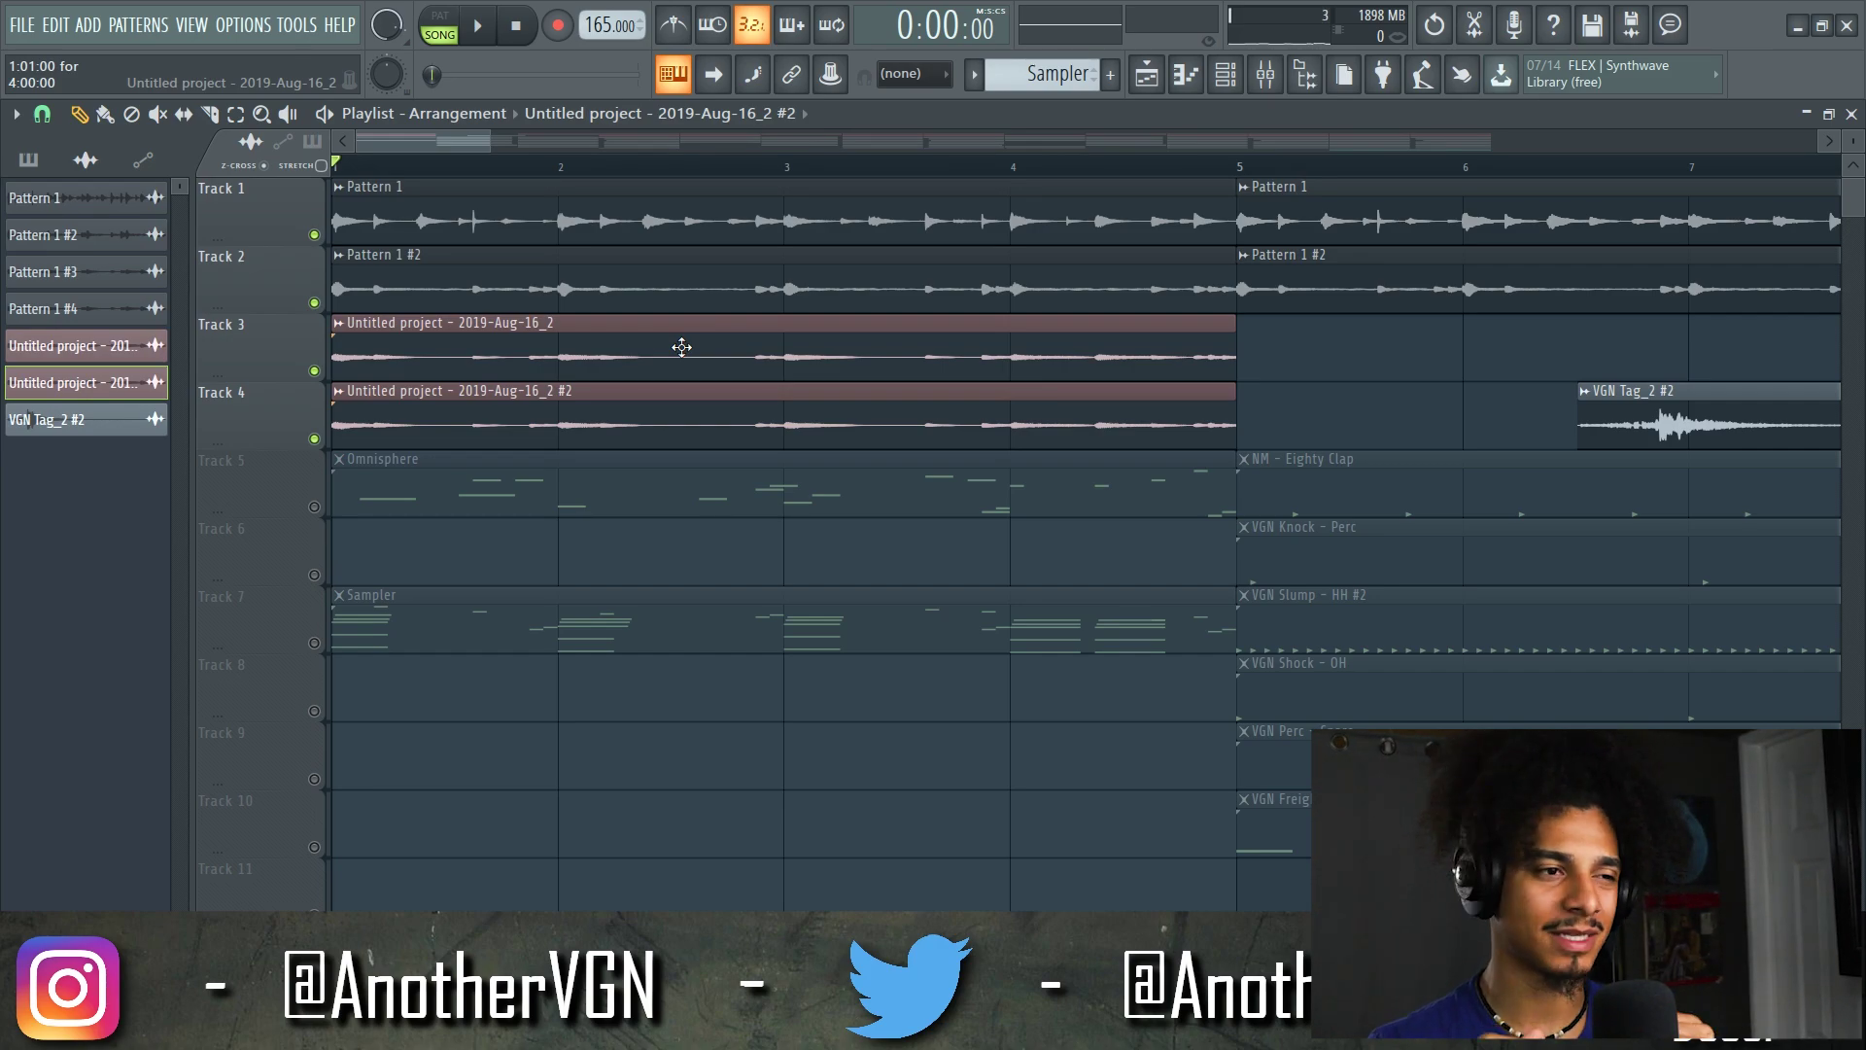
- Solo Track 5 and show the channel rack with the Omnisphere channel selected
left_click(314, 506, "ctrl")
left_click(1244, 81)
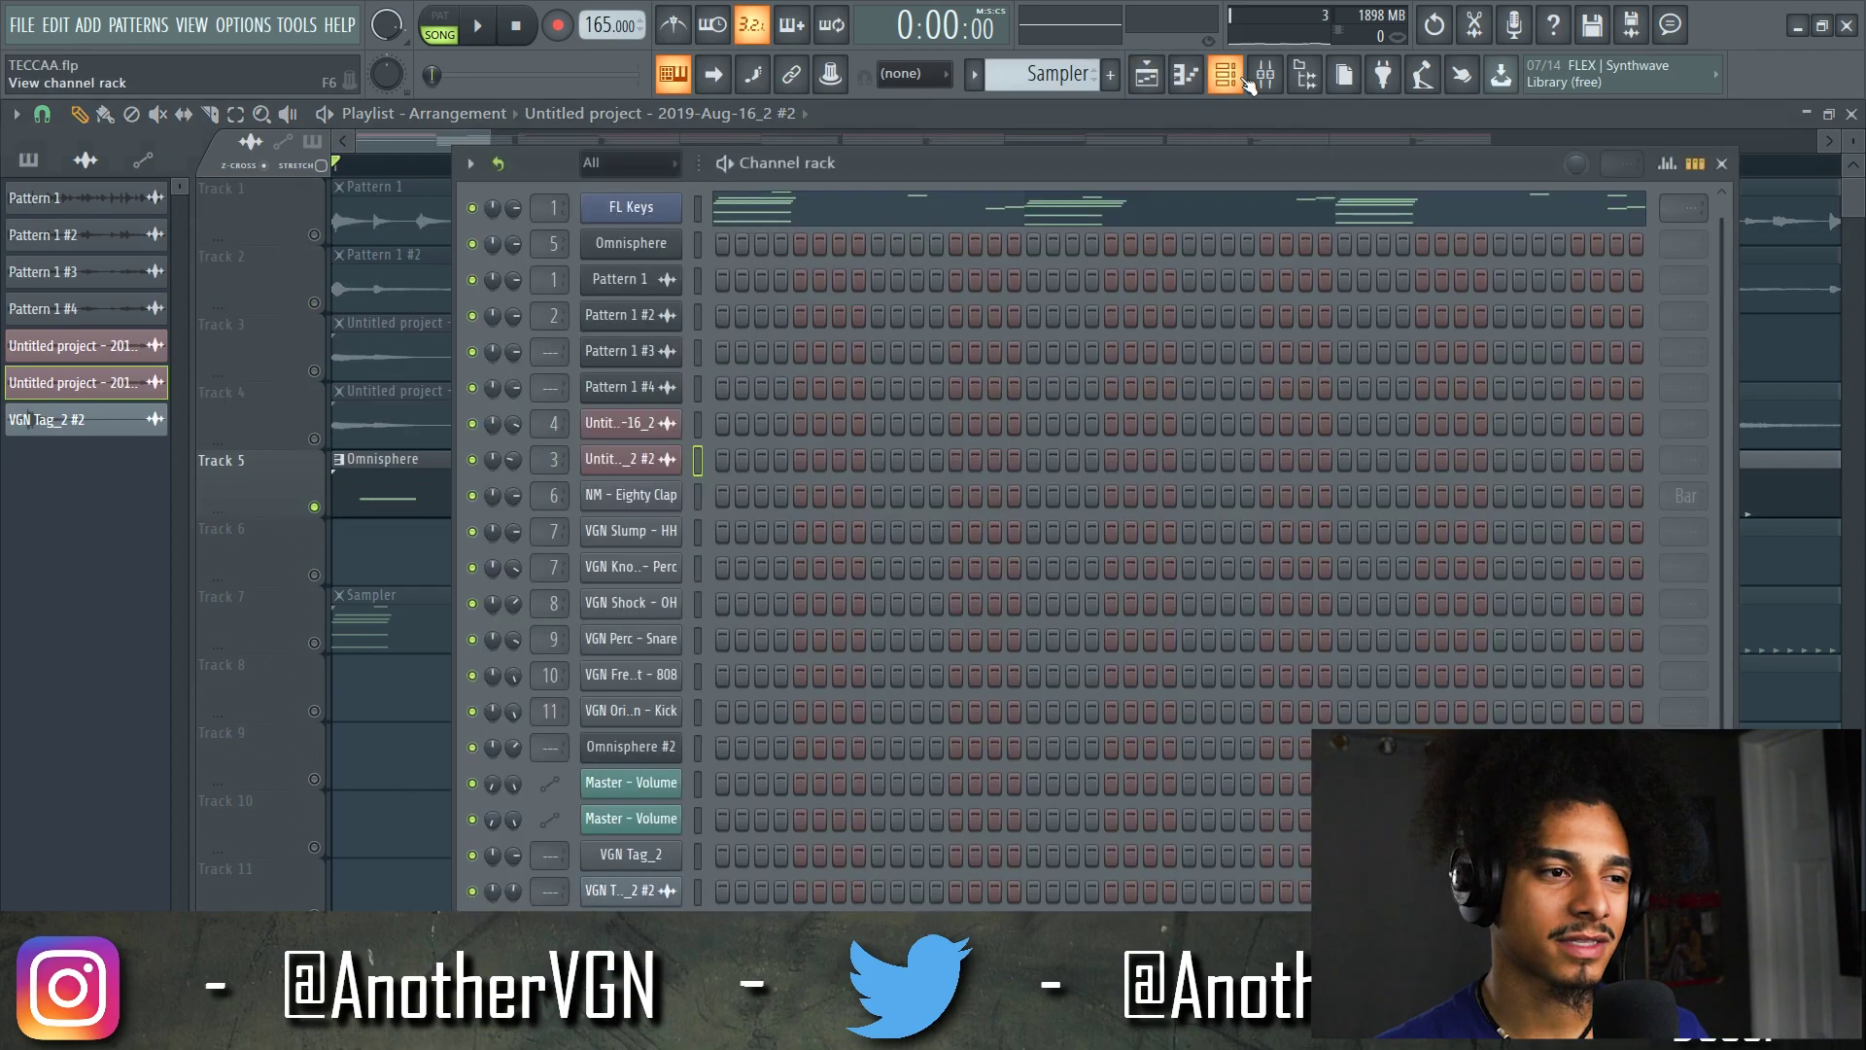
scroll(679, 715, "down", 2)
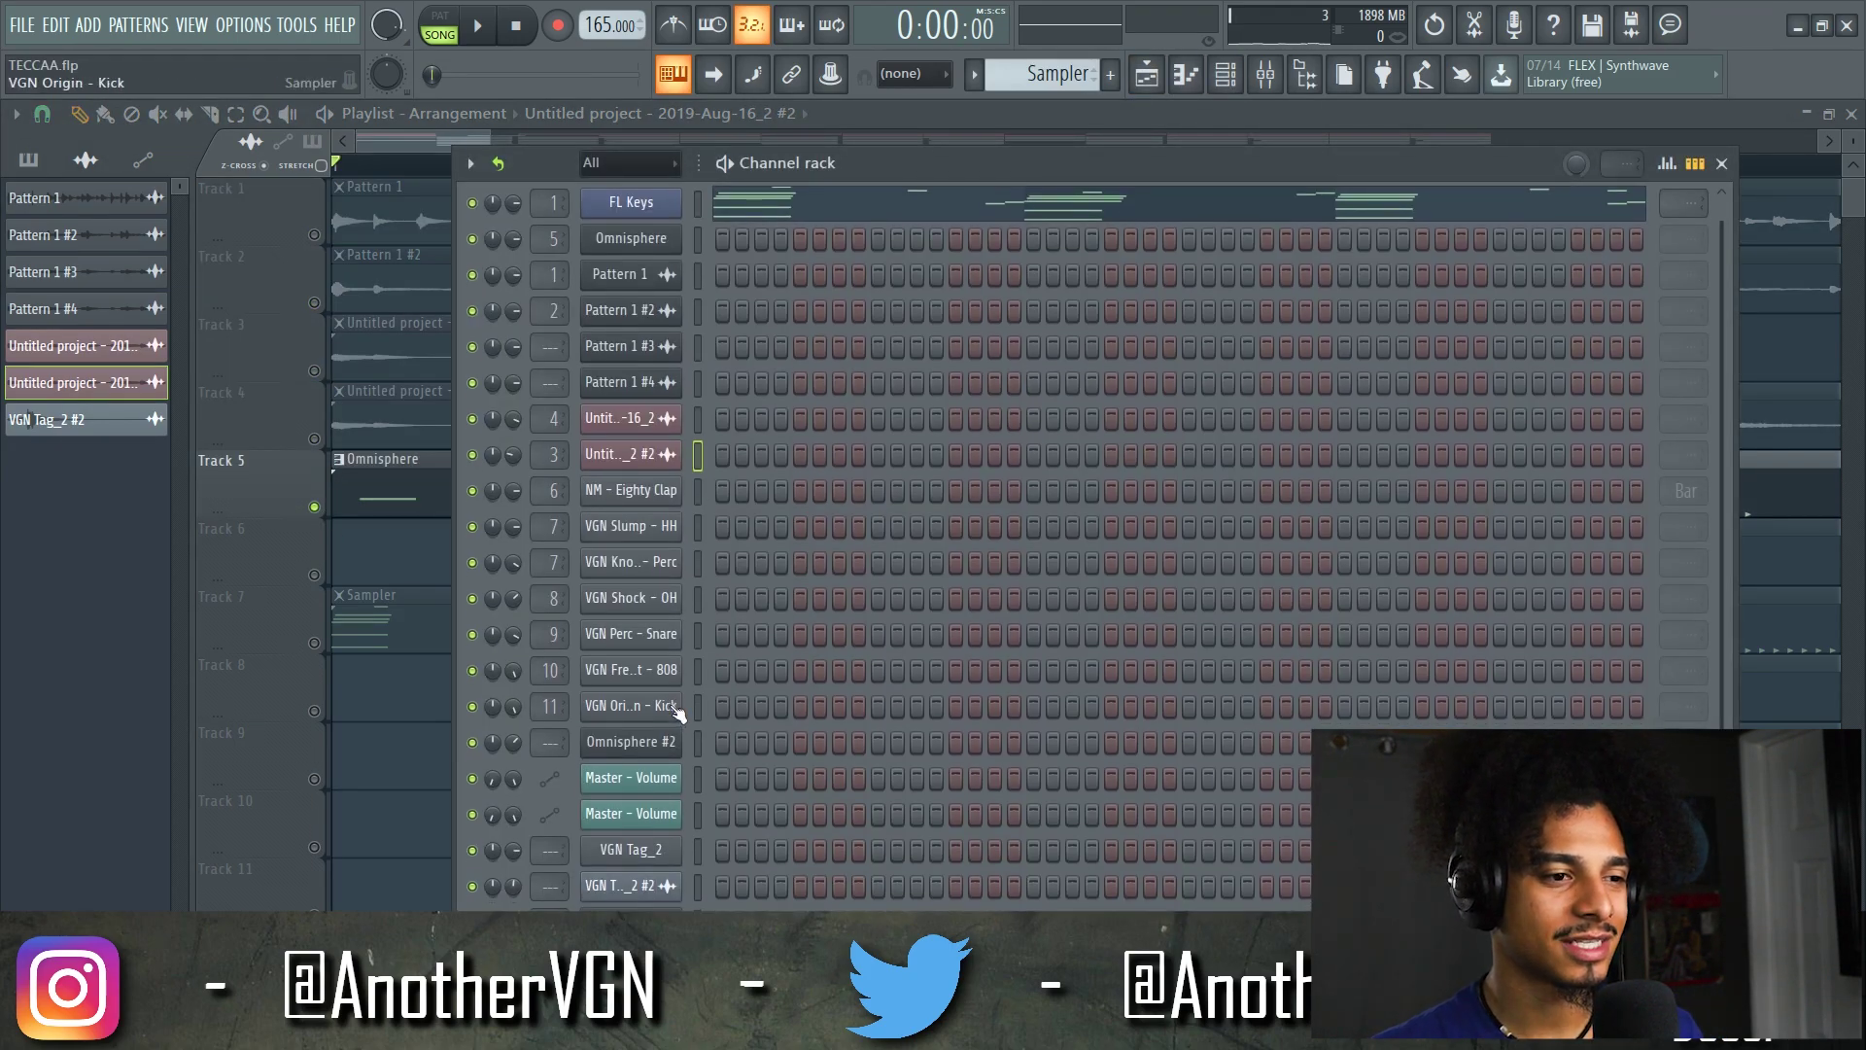
left_click(975, 76)
left_click(1034, 124)
- Open the Omnisphere instrument, audition its FLUTE - Arrow patch, and close it
left_click(644, 249)
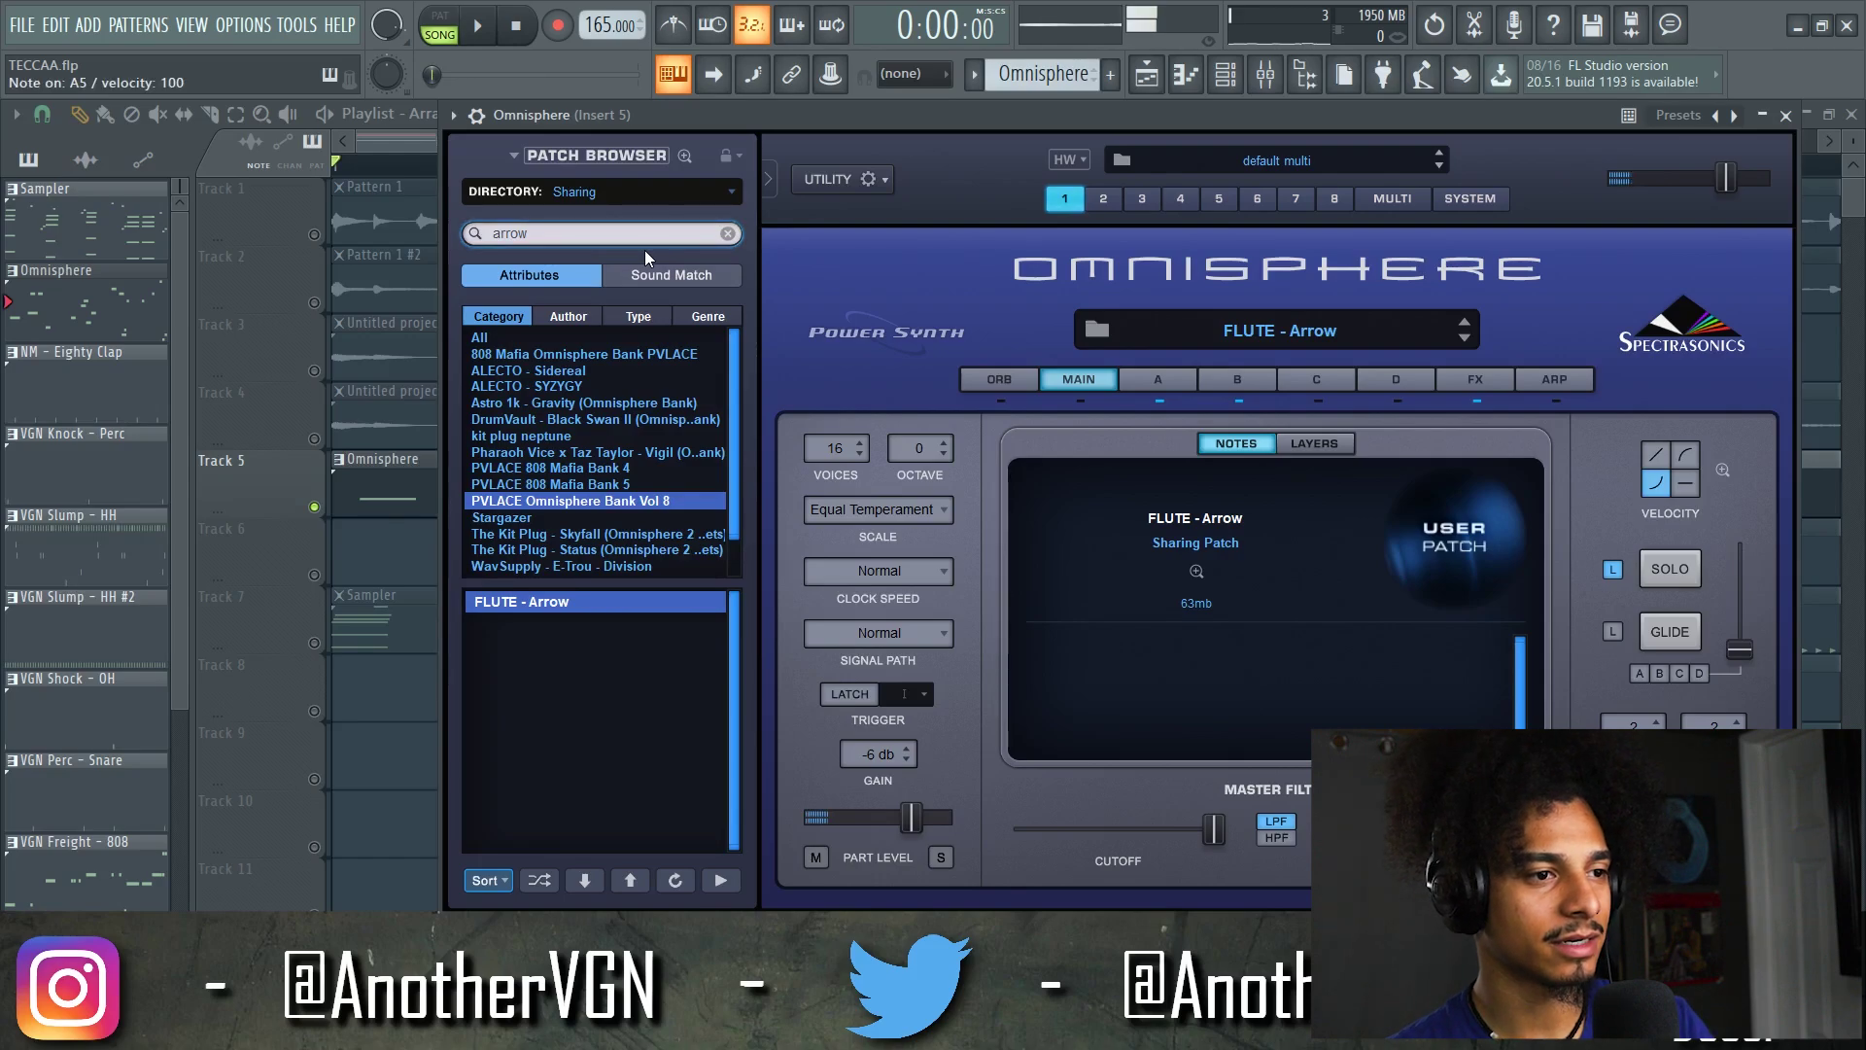
key("n")
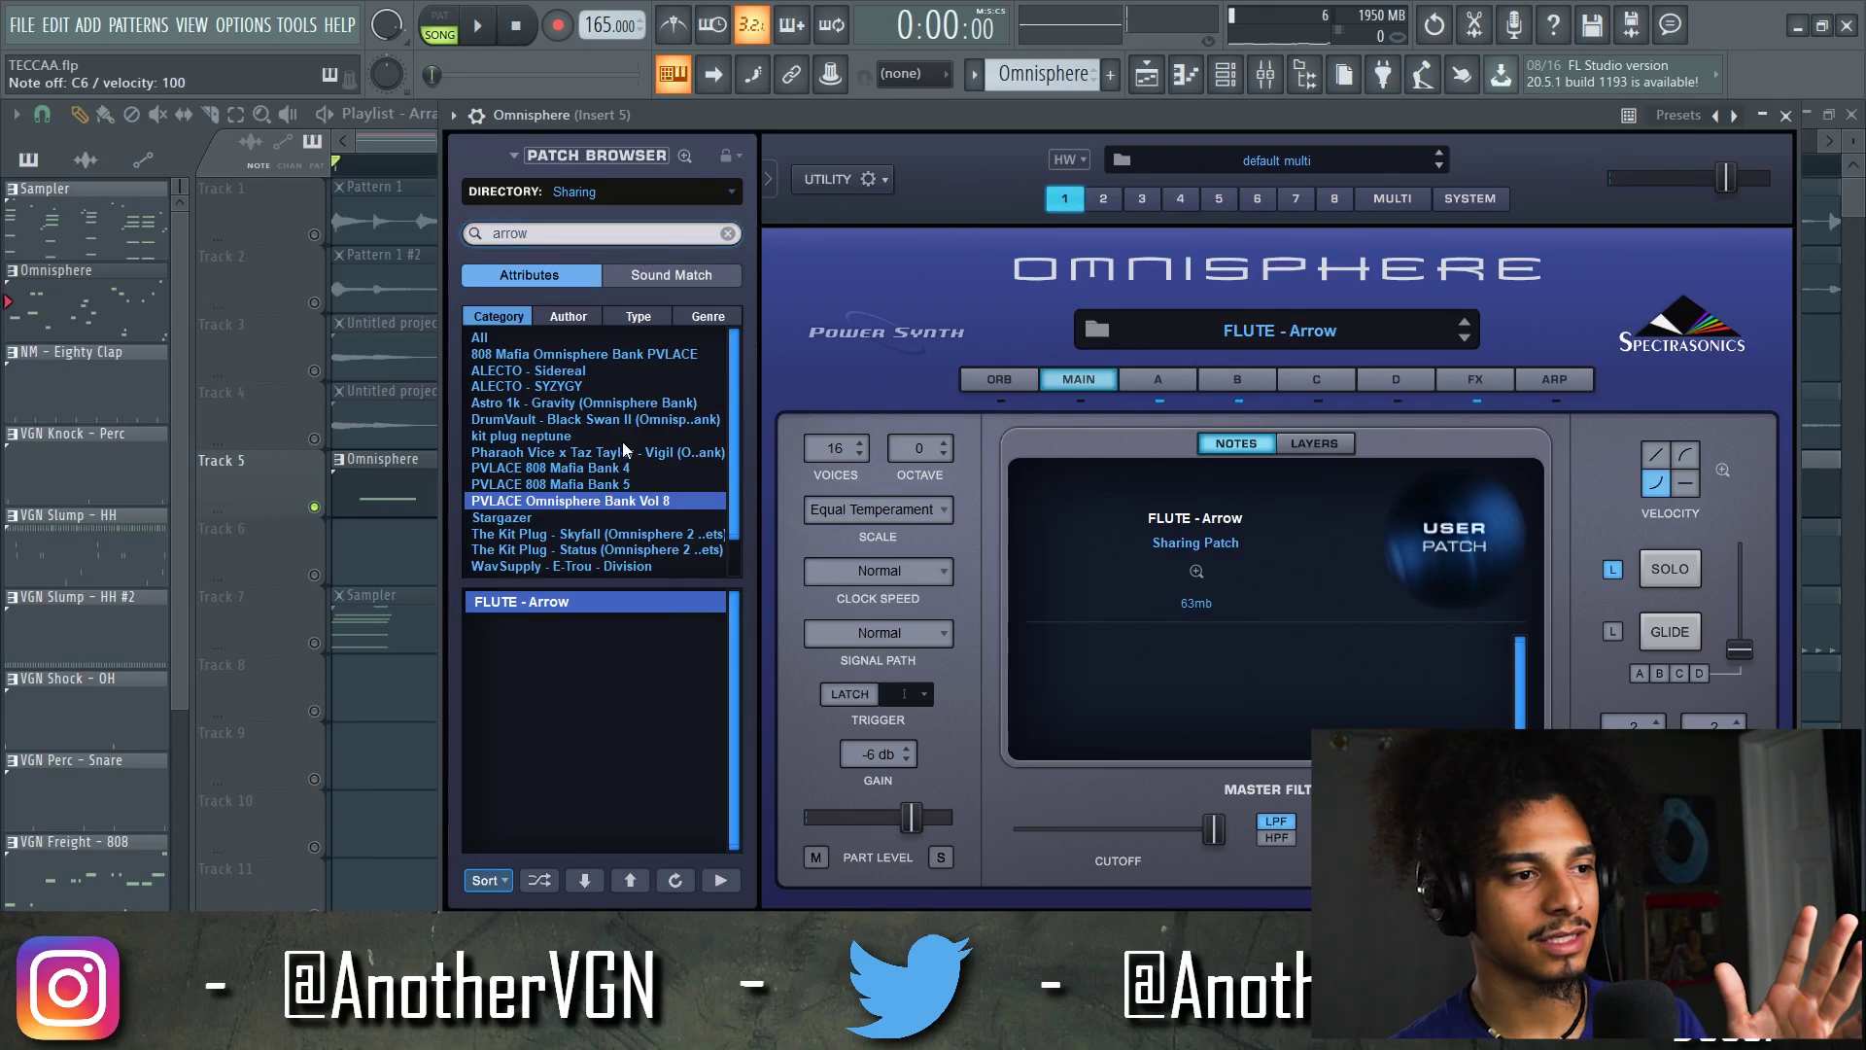
left_click(1786, 115)
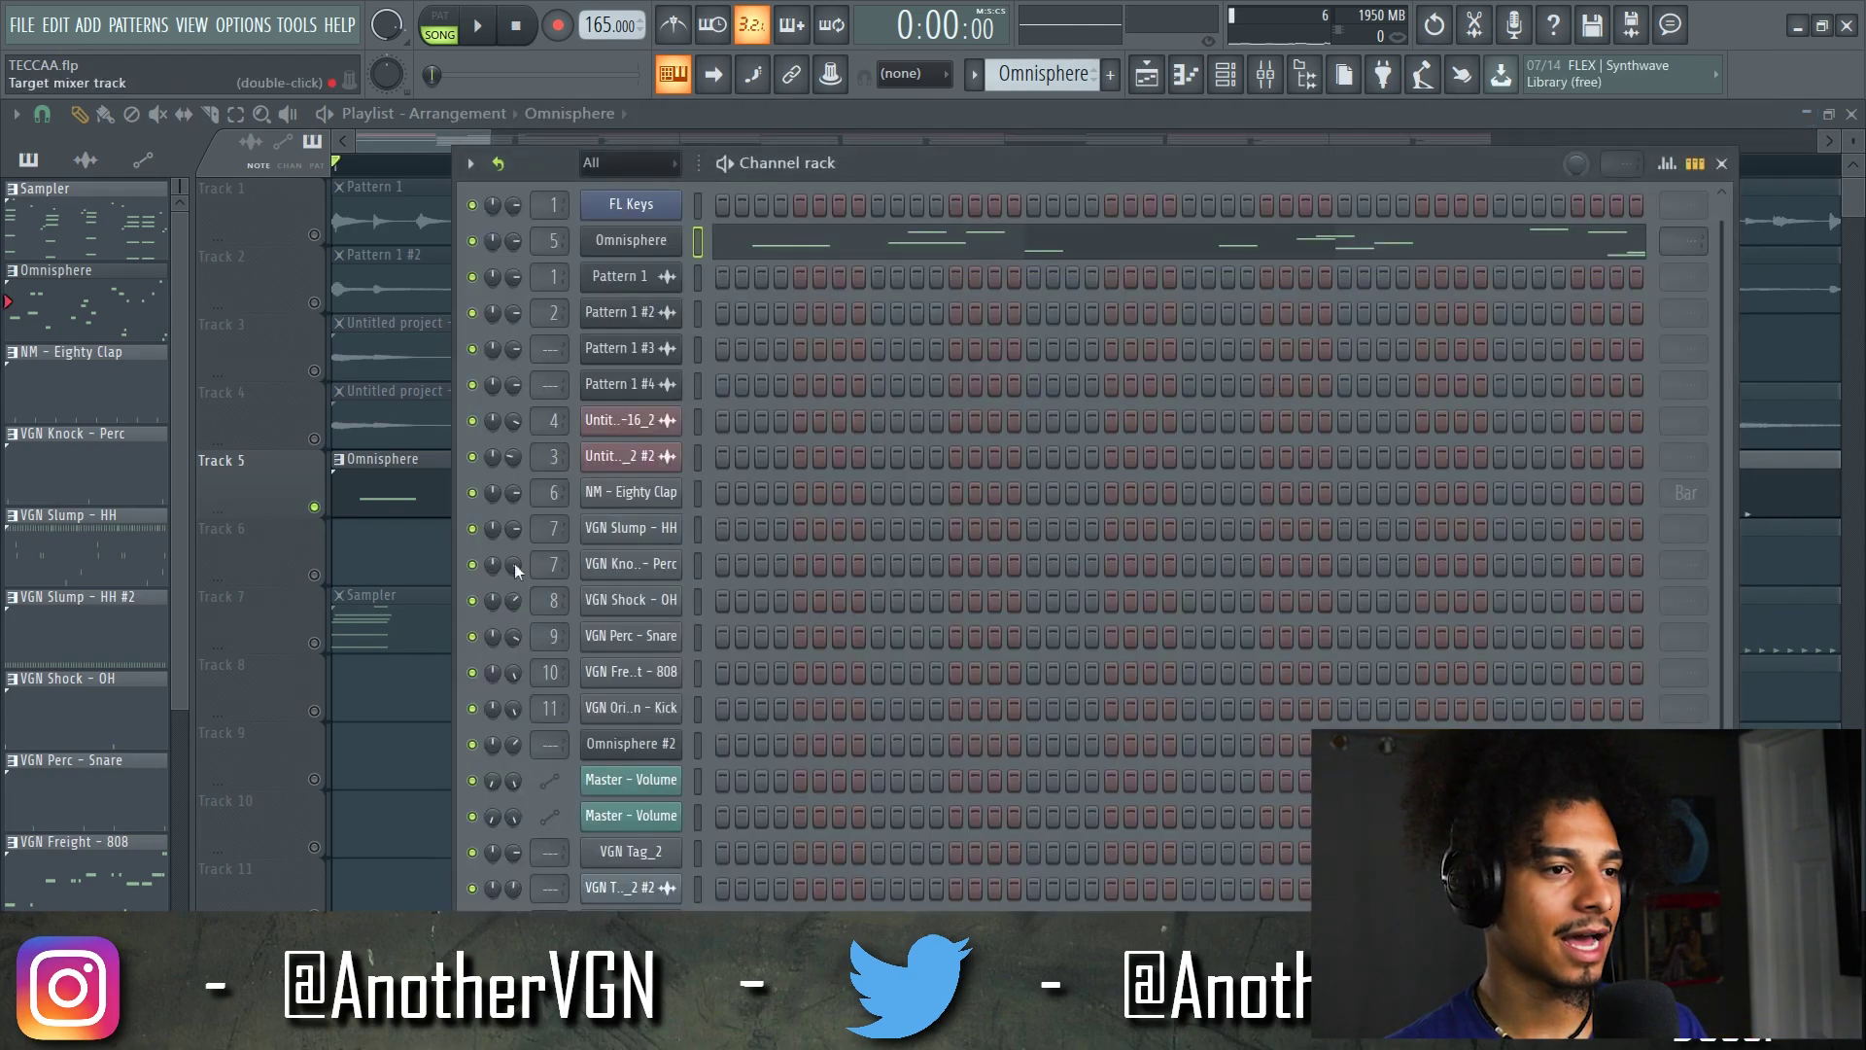
- Open the Omnisphere clip in the piano roll, play its melody, then return to the Playlist
double_click(432, 490)
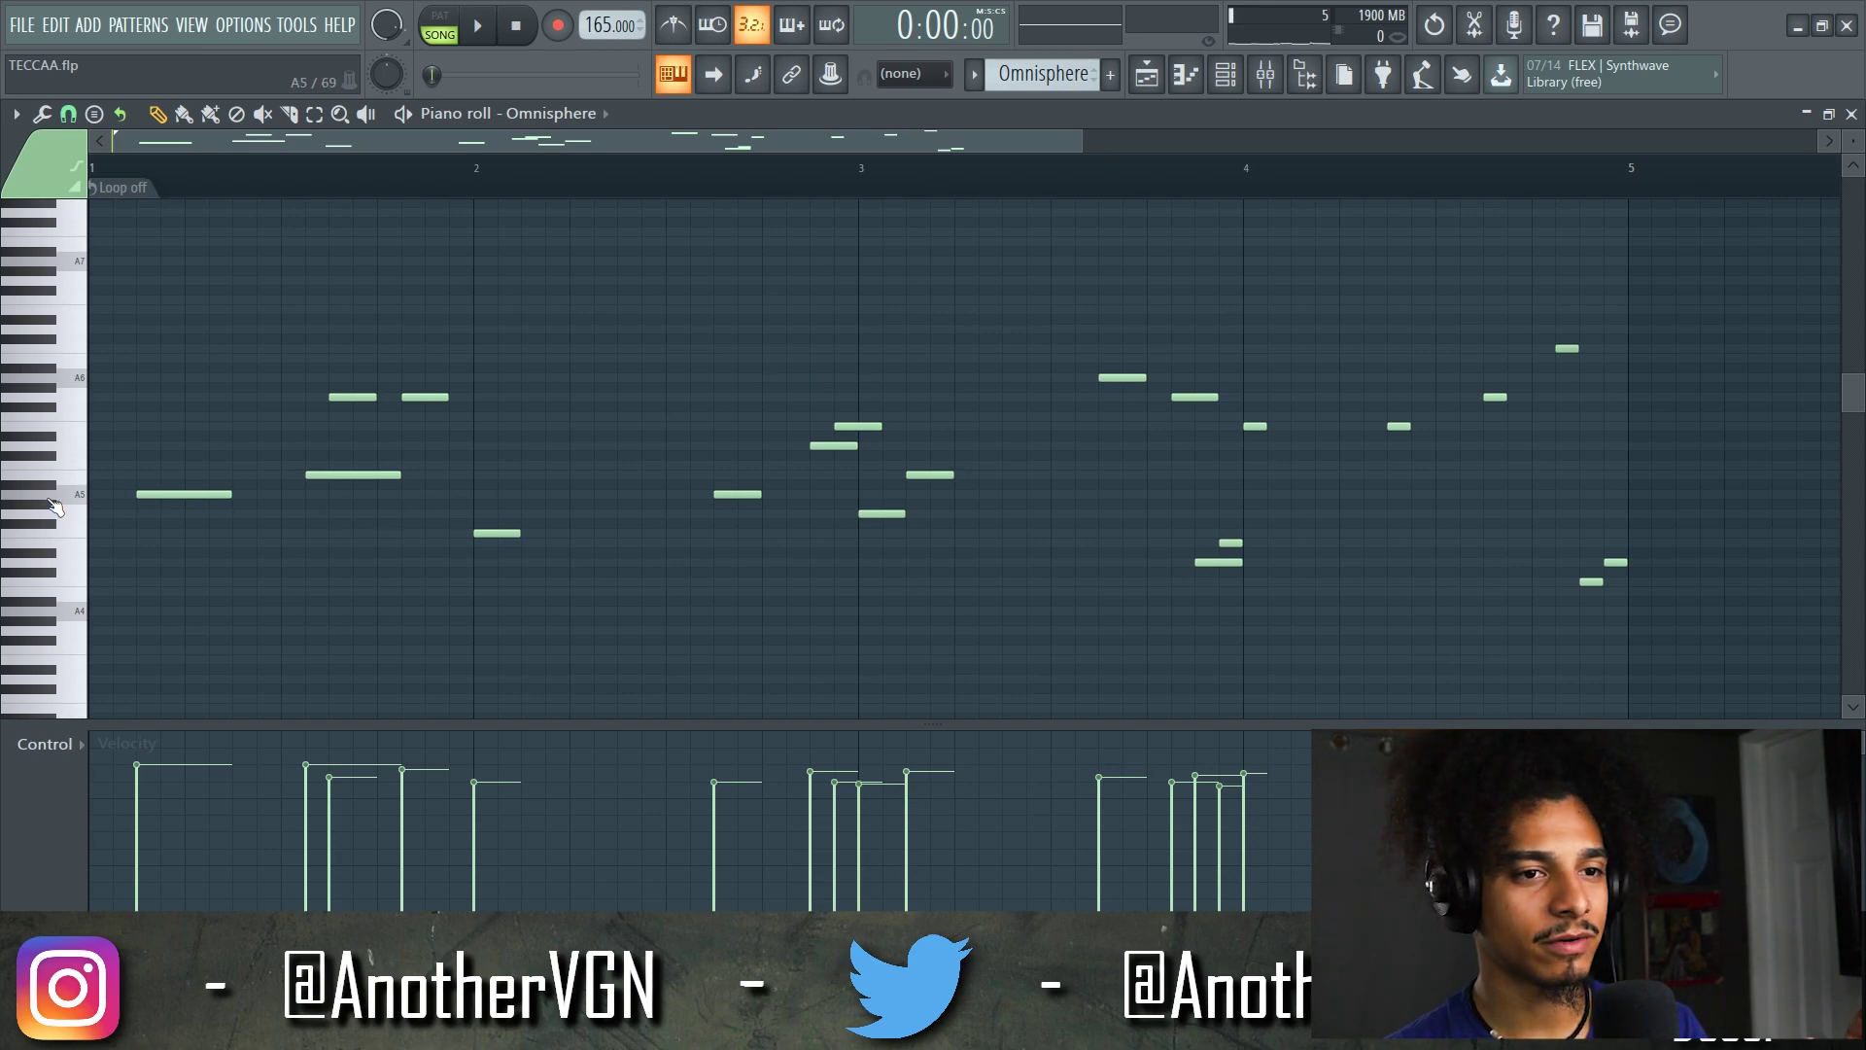
key("space")
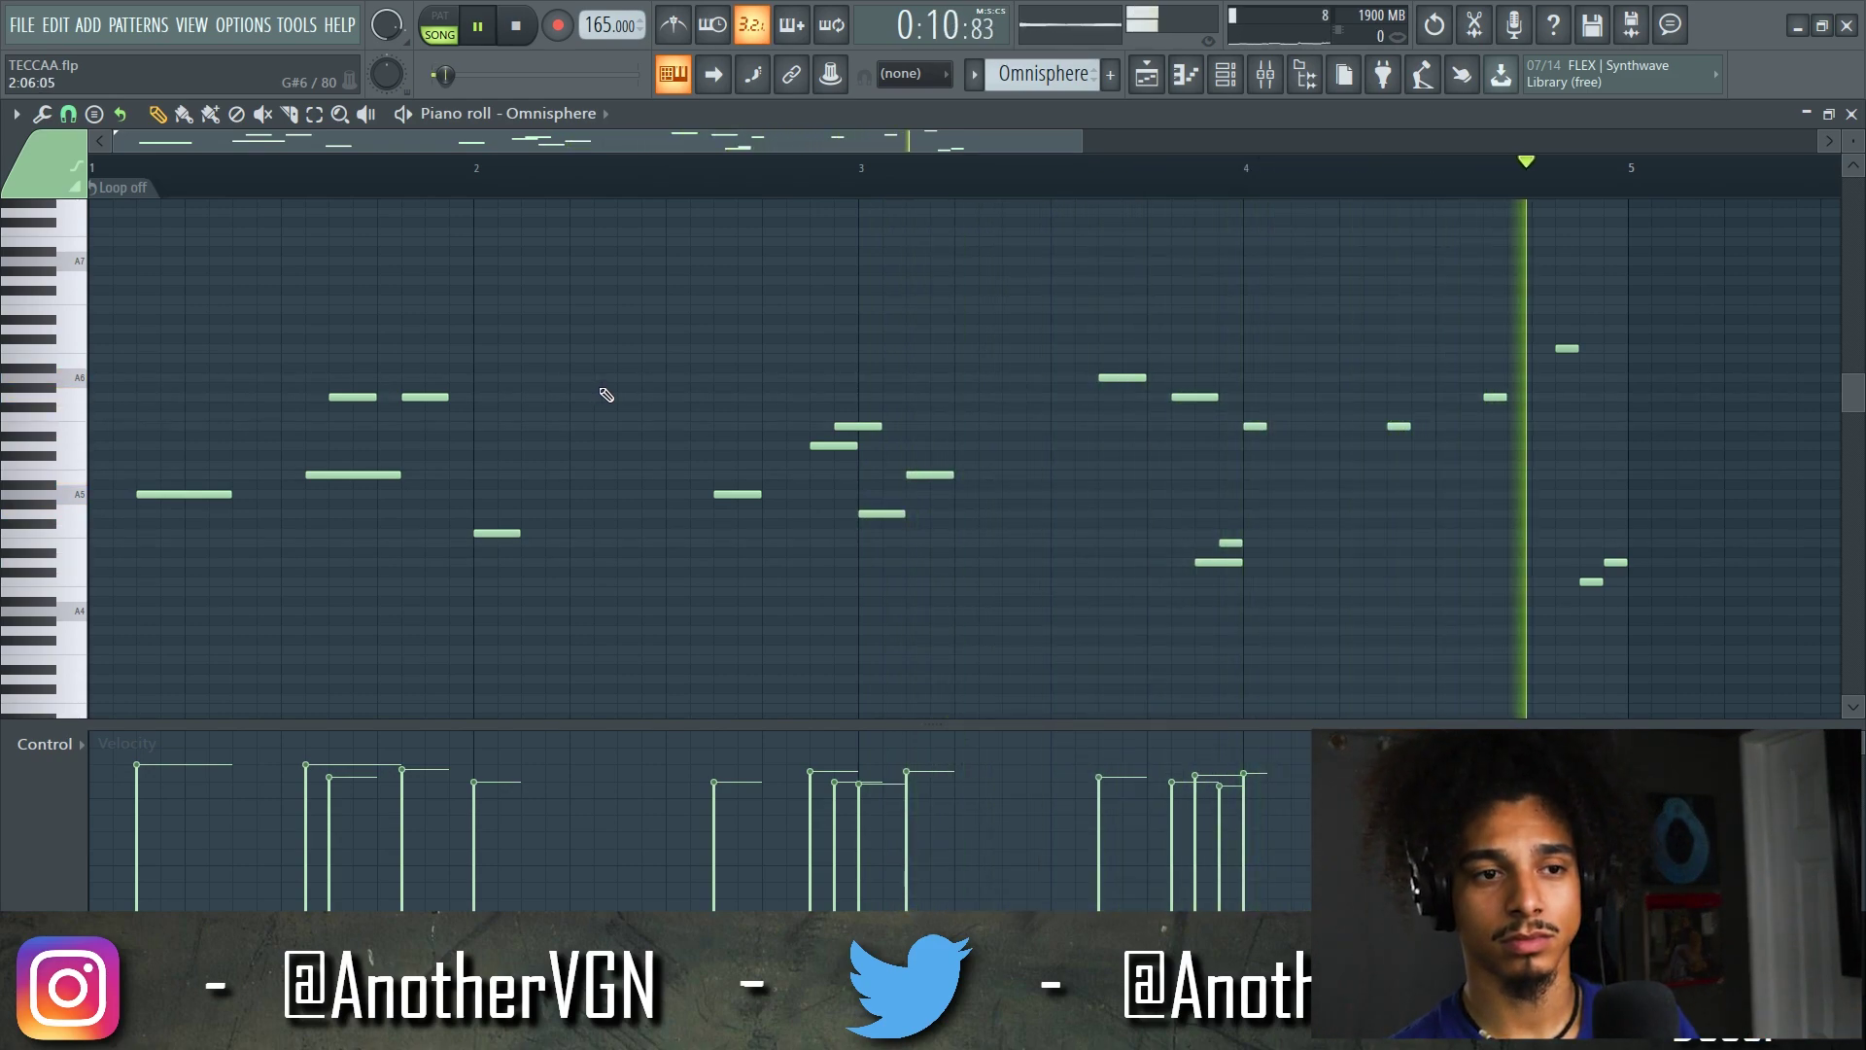
key("space")
left_click(1147, 75)
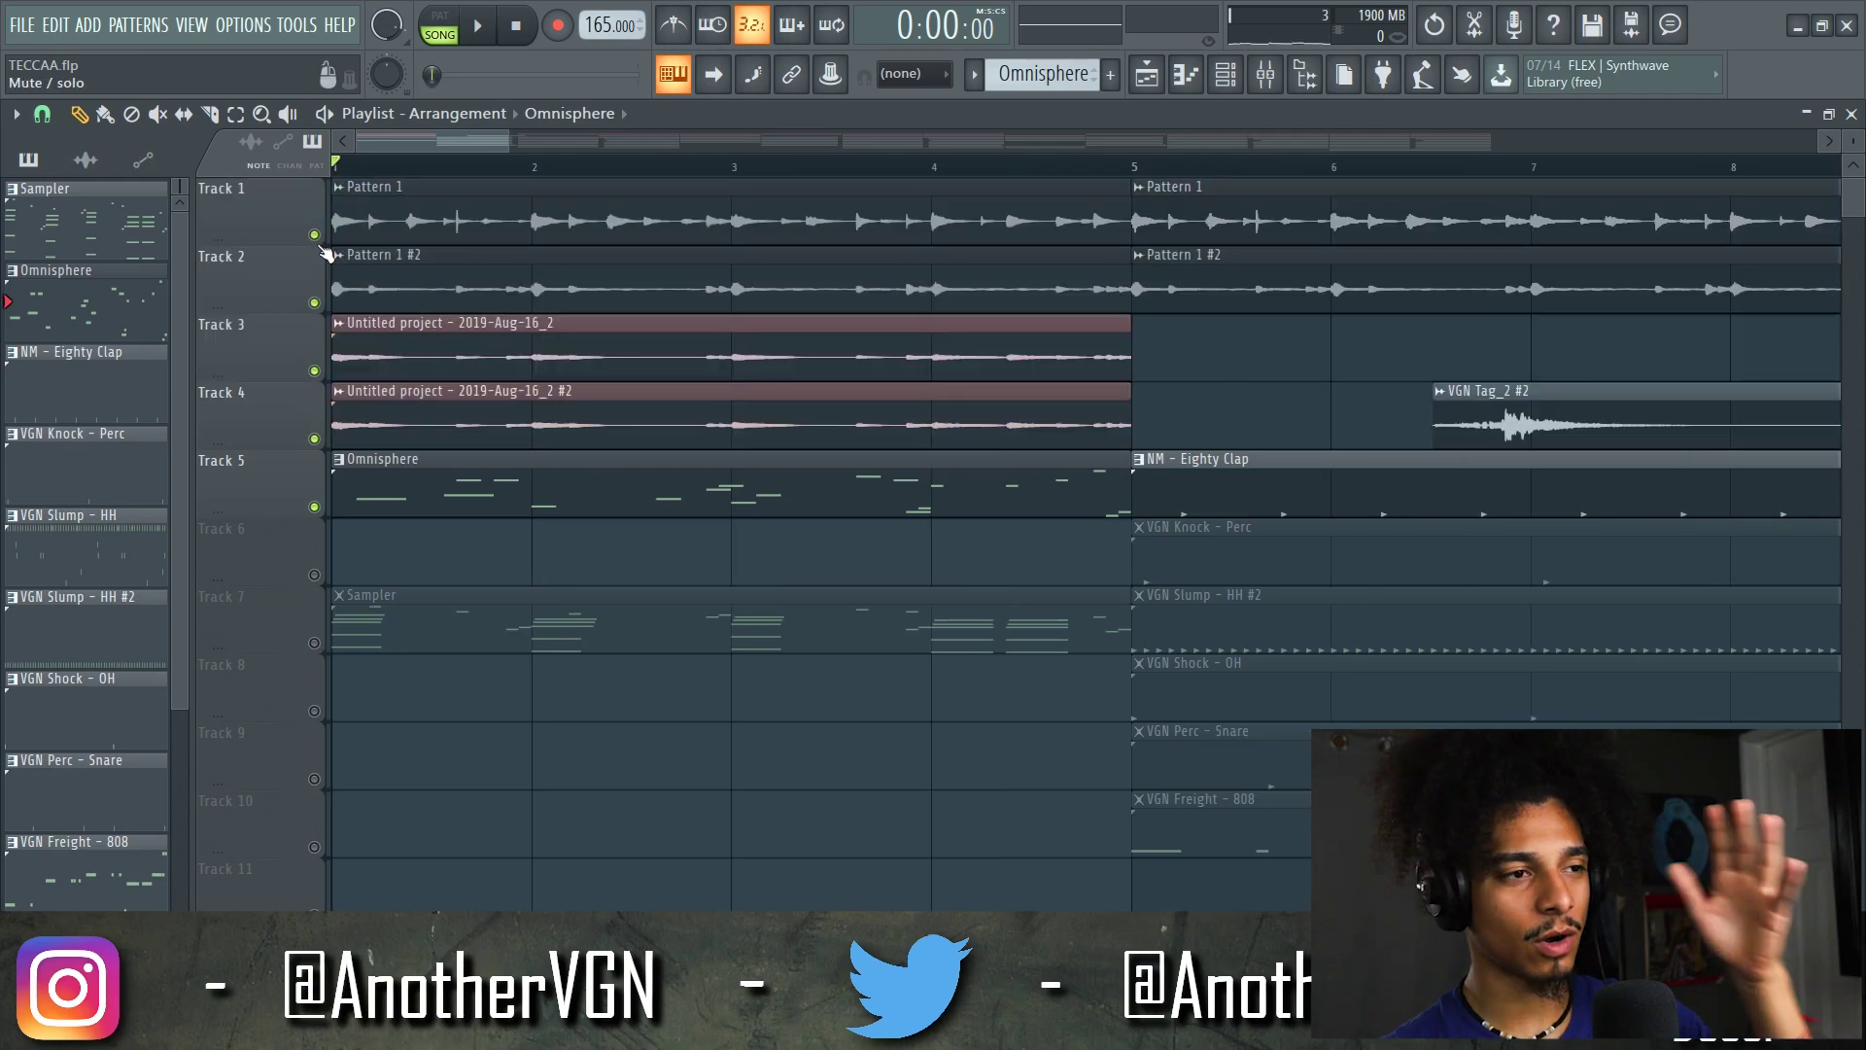
key("space")
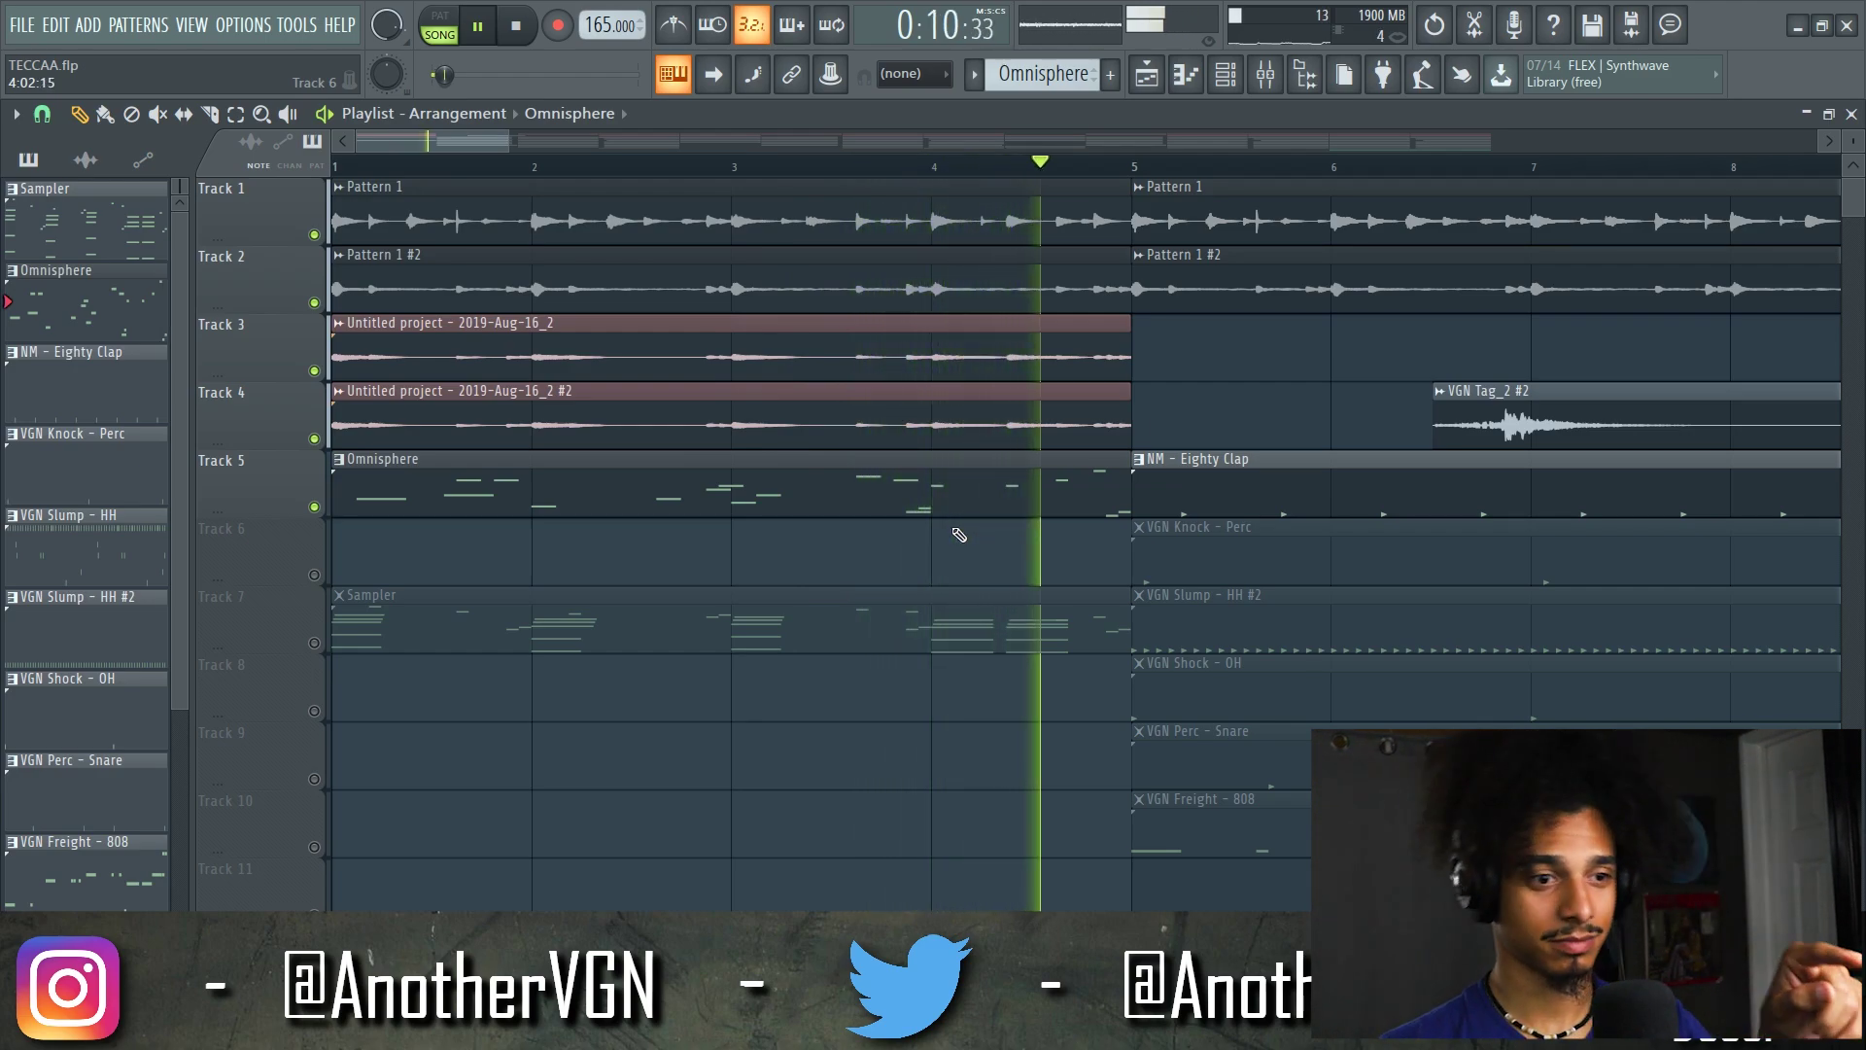
key("space")
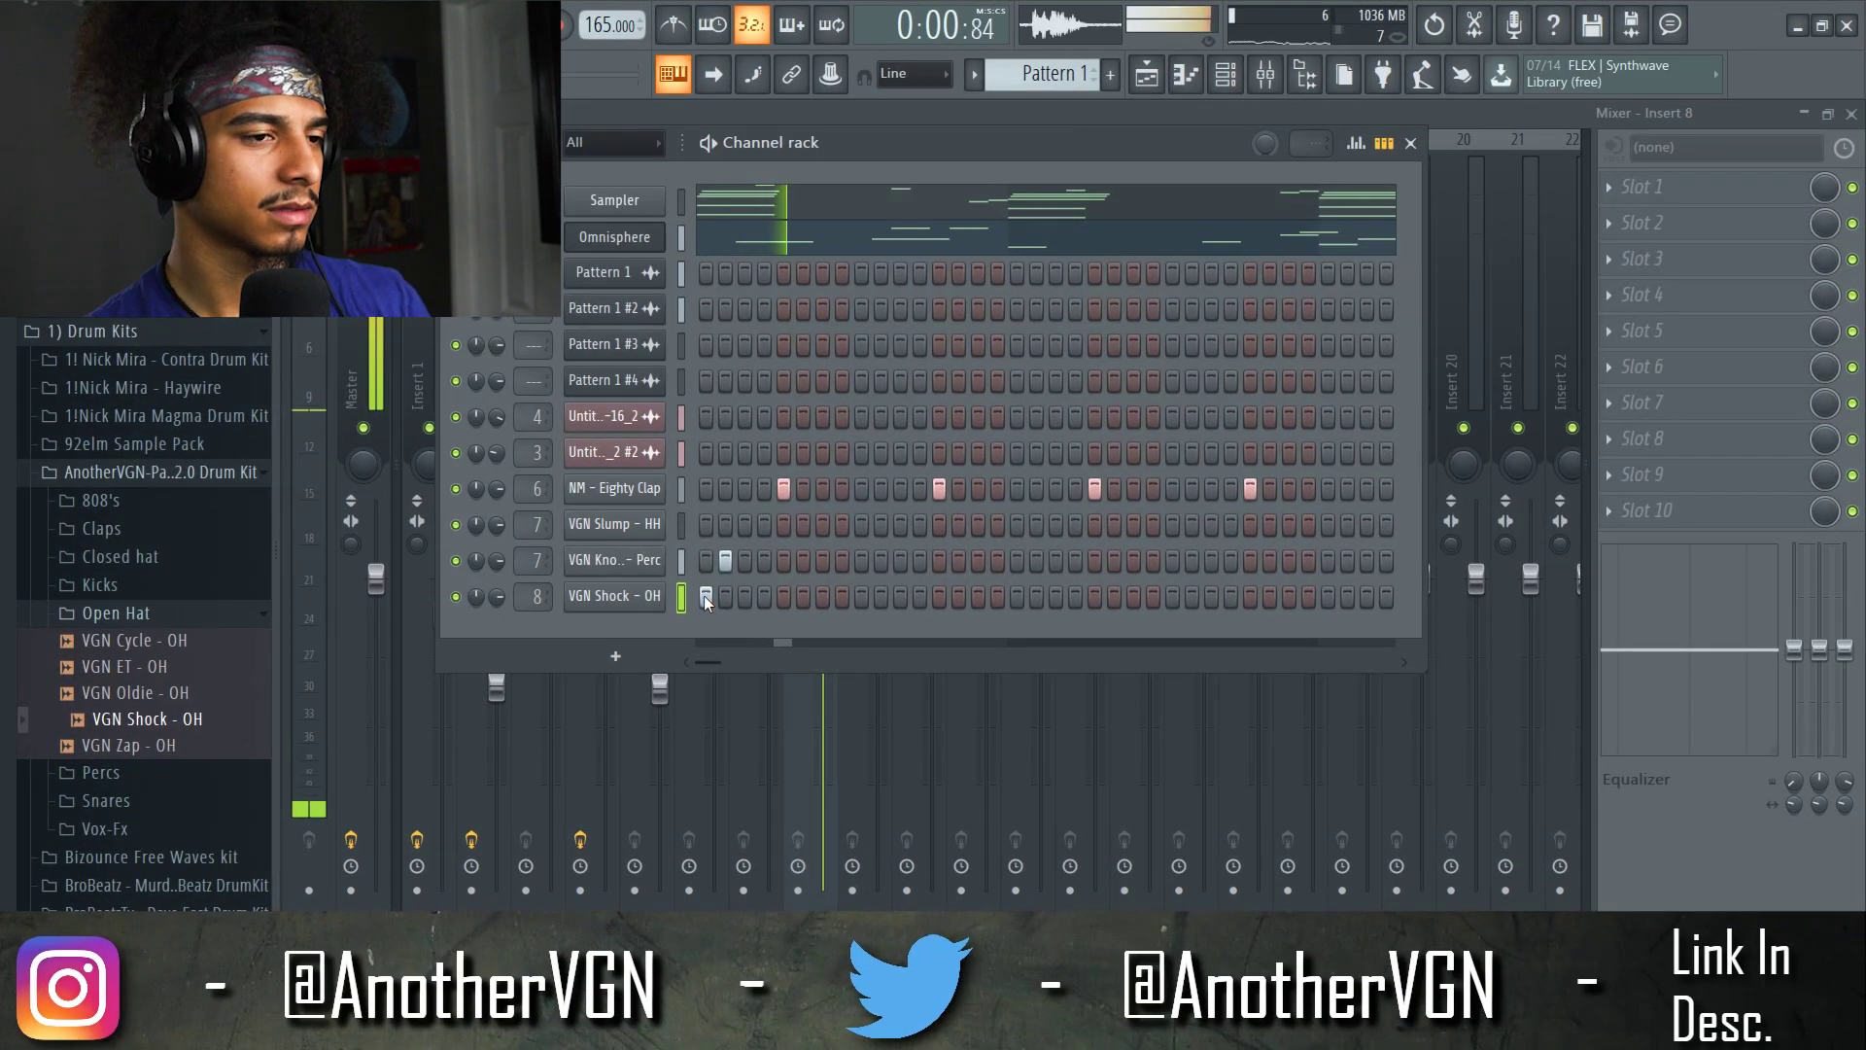
- Give the VGN Shock - OH open hat a fade-out with the OUT knob while it plays
key("space")
left_click(622, 596)
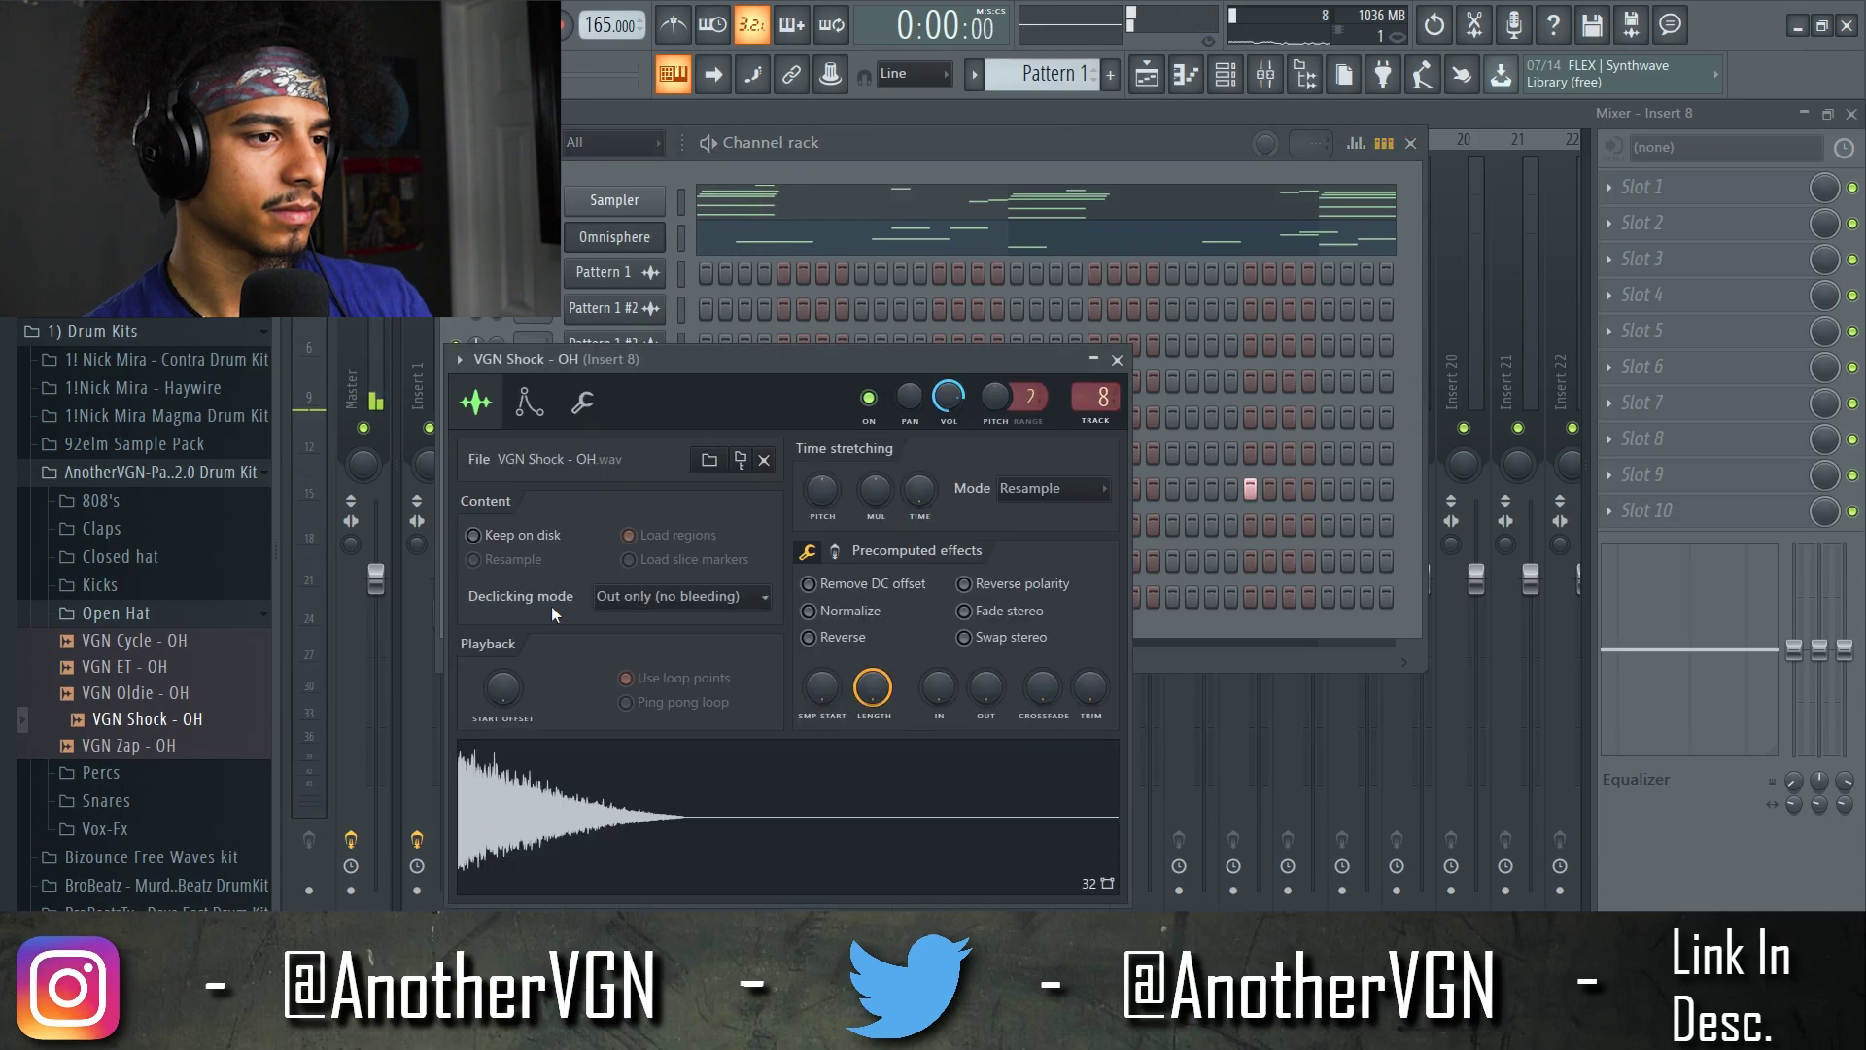
key("space")
left_click_drag(986, 702, 984, 698)
left_click(1118, 361)
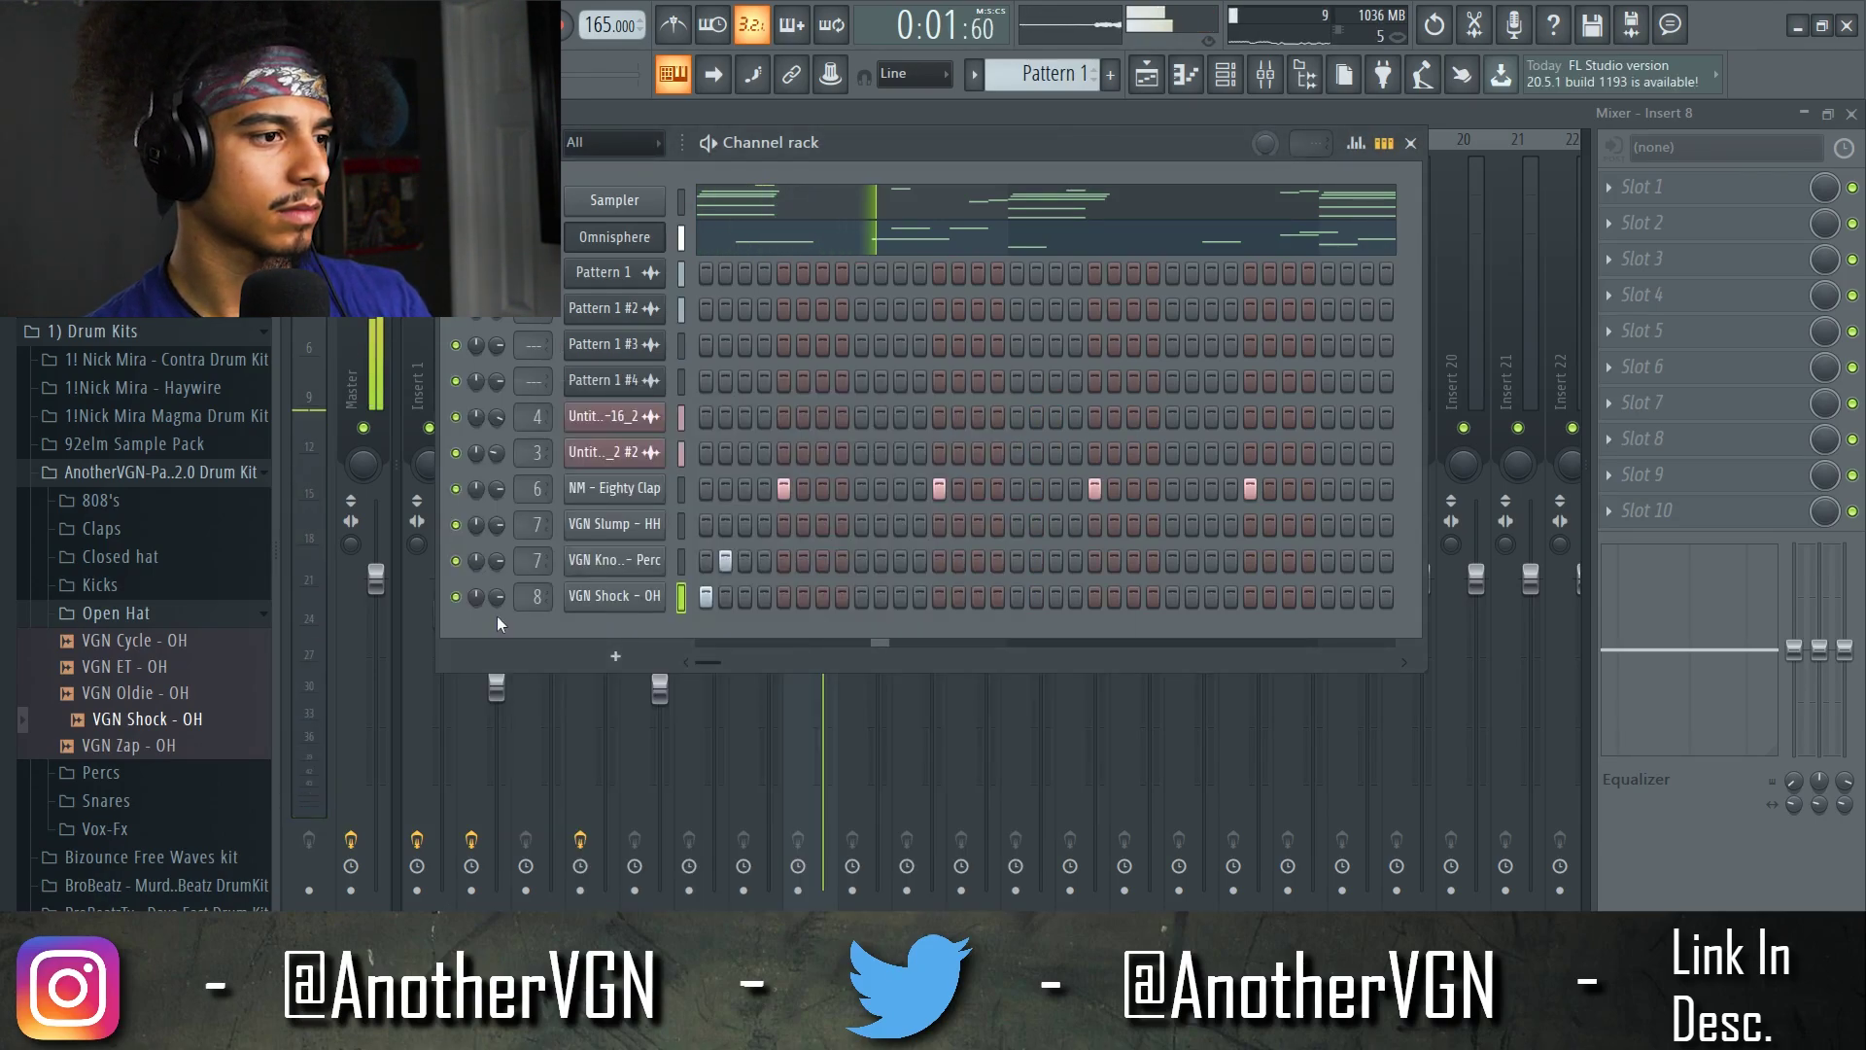
- Preview the VGN Zap - OH sample, replay the drums, and enable Always show advanced controls
left_click(124, 746)
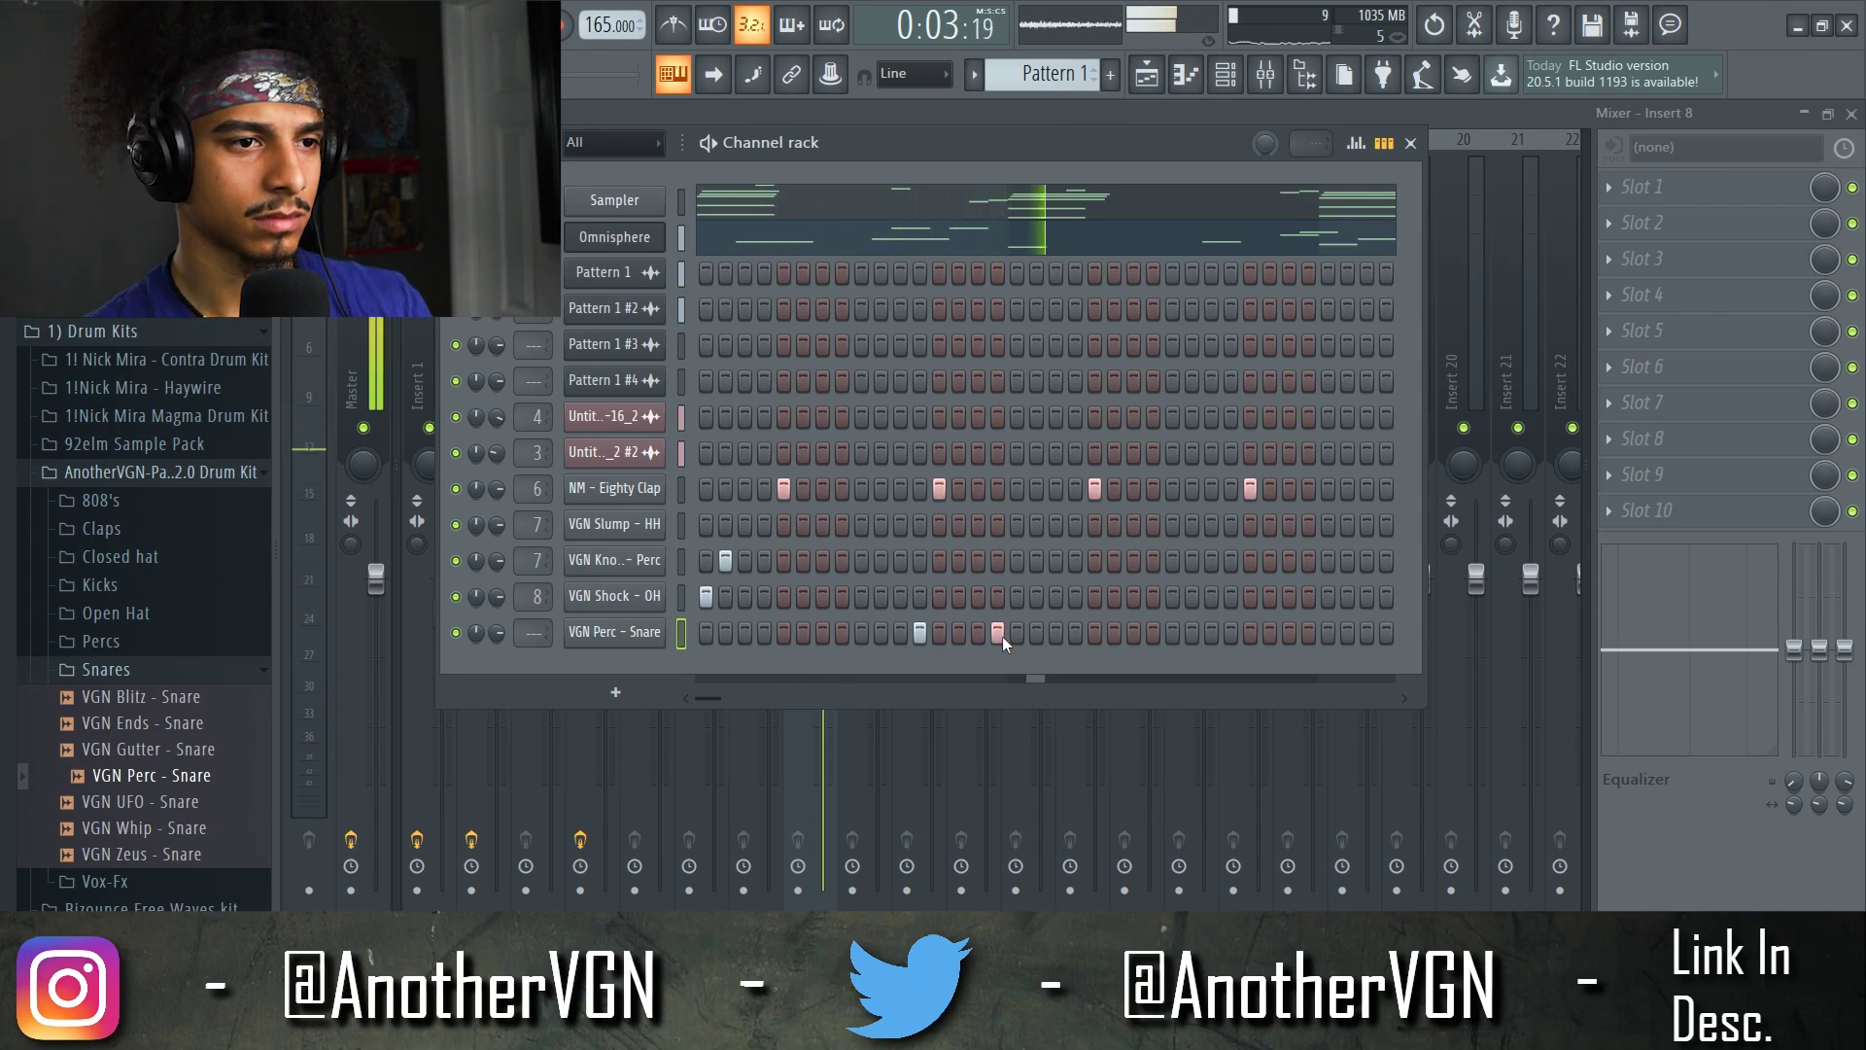
key("space")
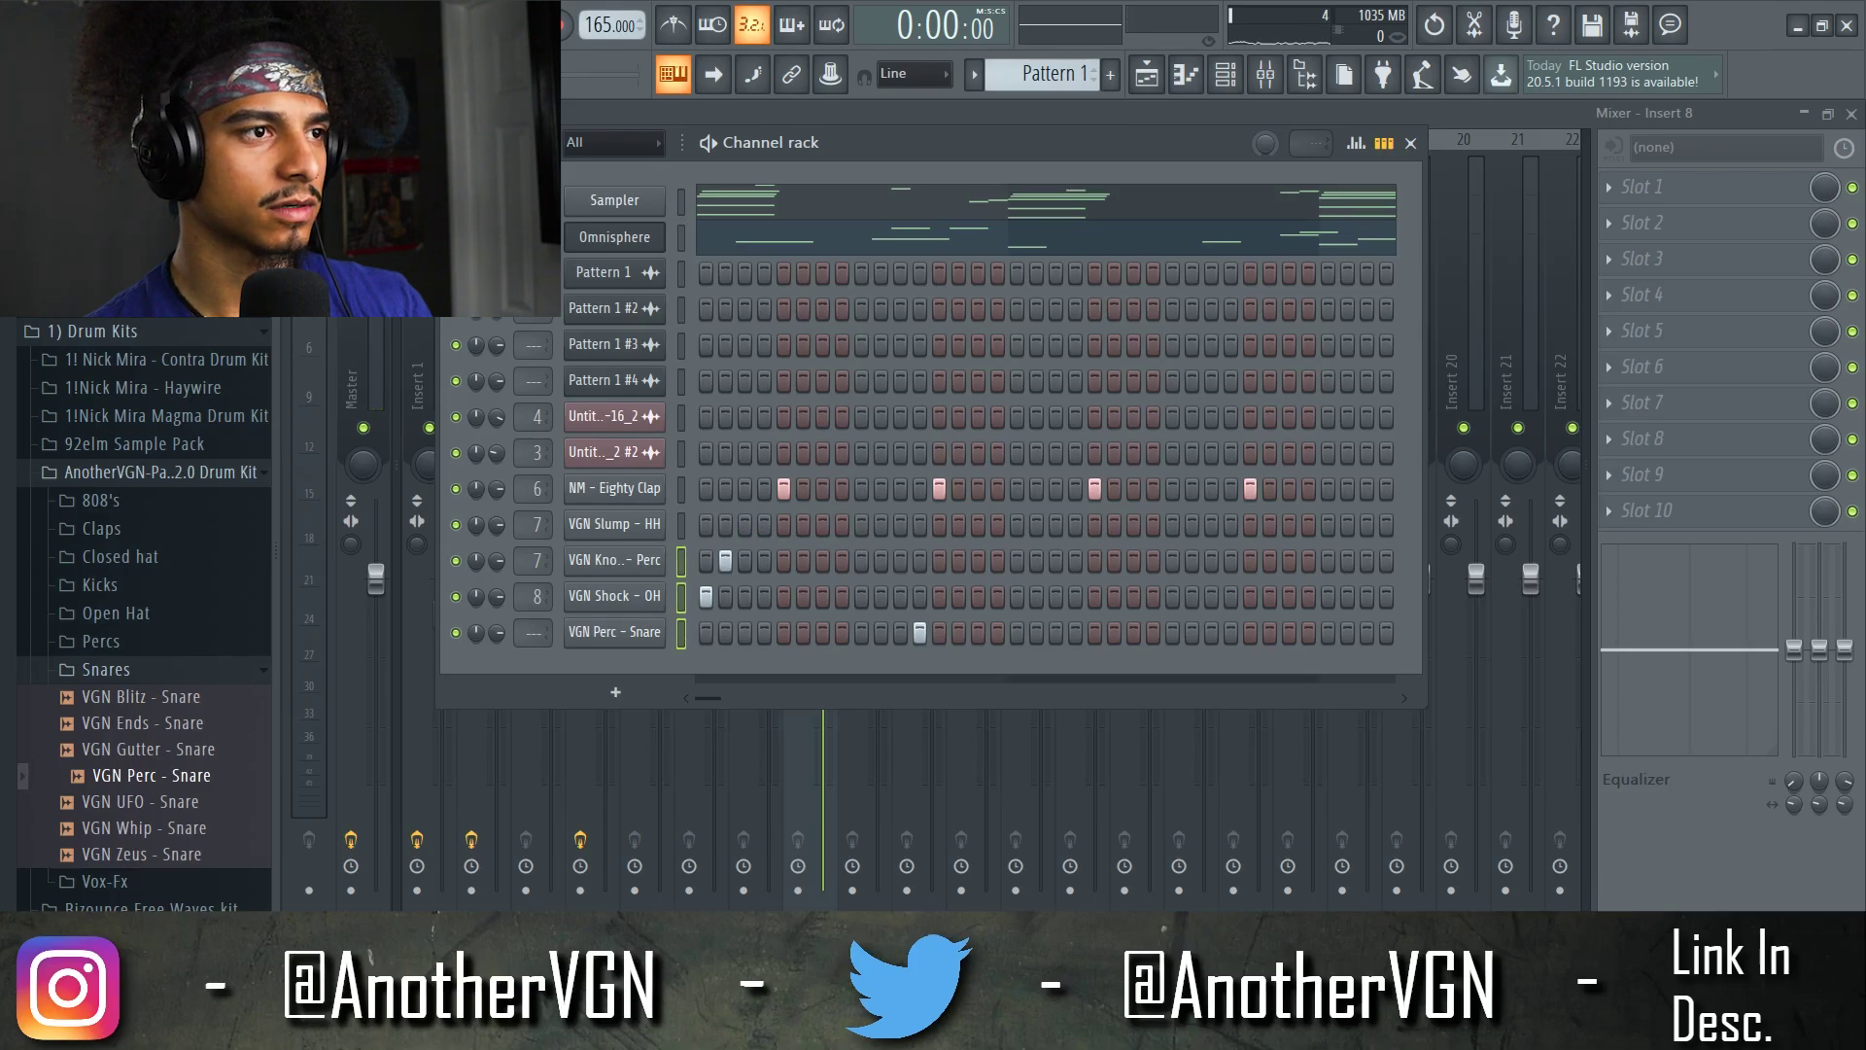
key("space")
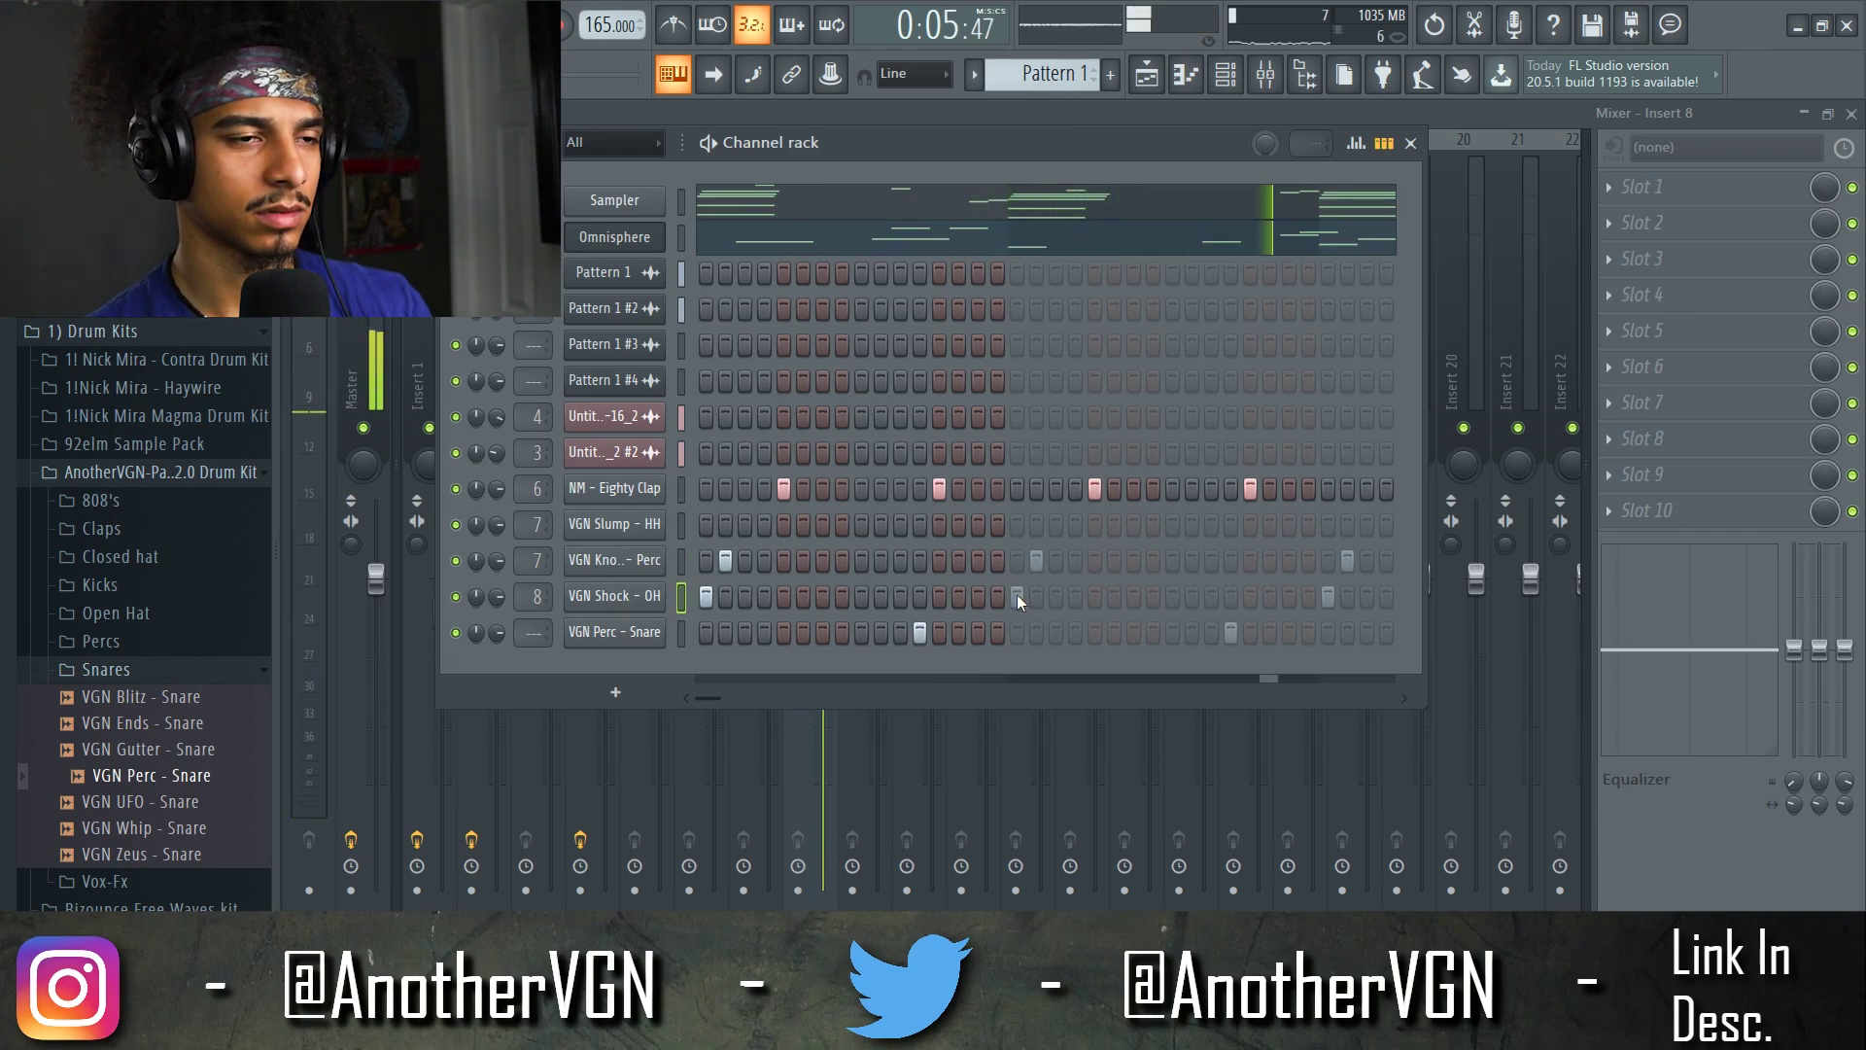
mouse_move(713, 698)
left_mouse_down()
mouse_move(729, 698)
mouse_move(692, 698)
left_mouse_up()
key("space")
right_click(498, 136)
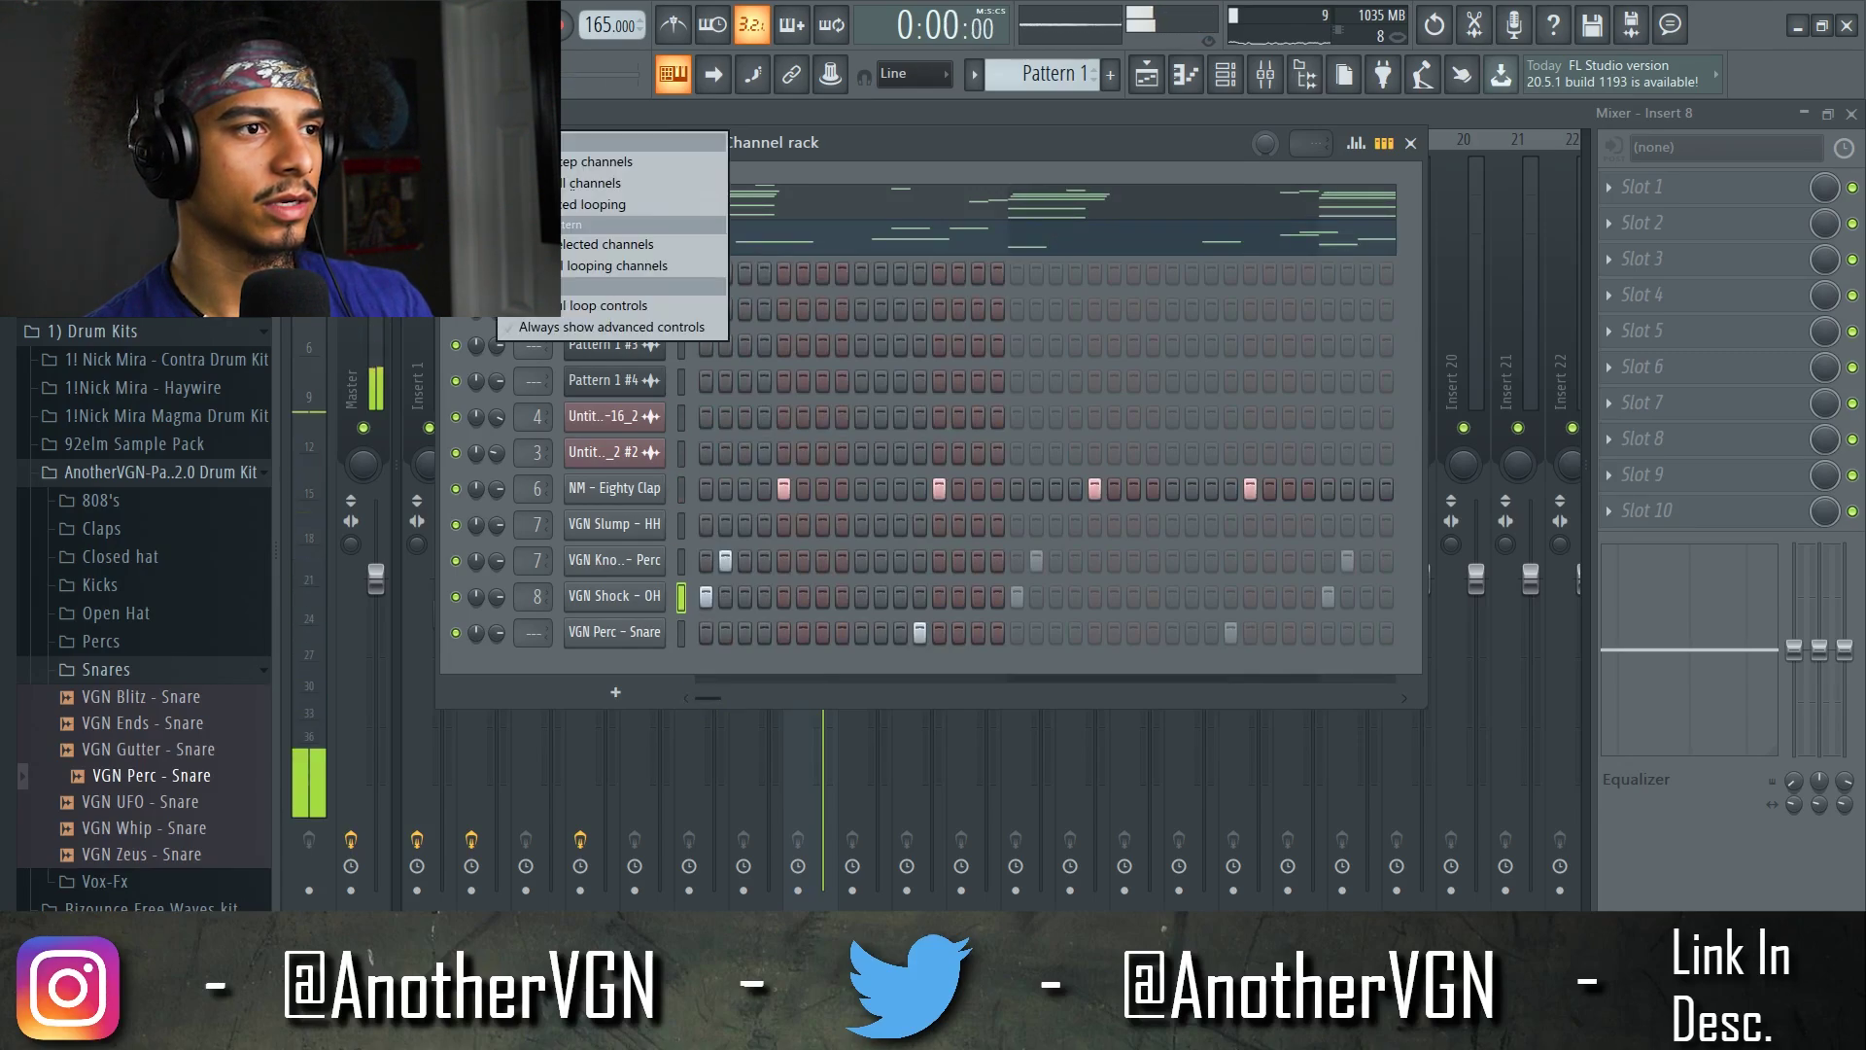
left_click(612, 327)
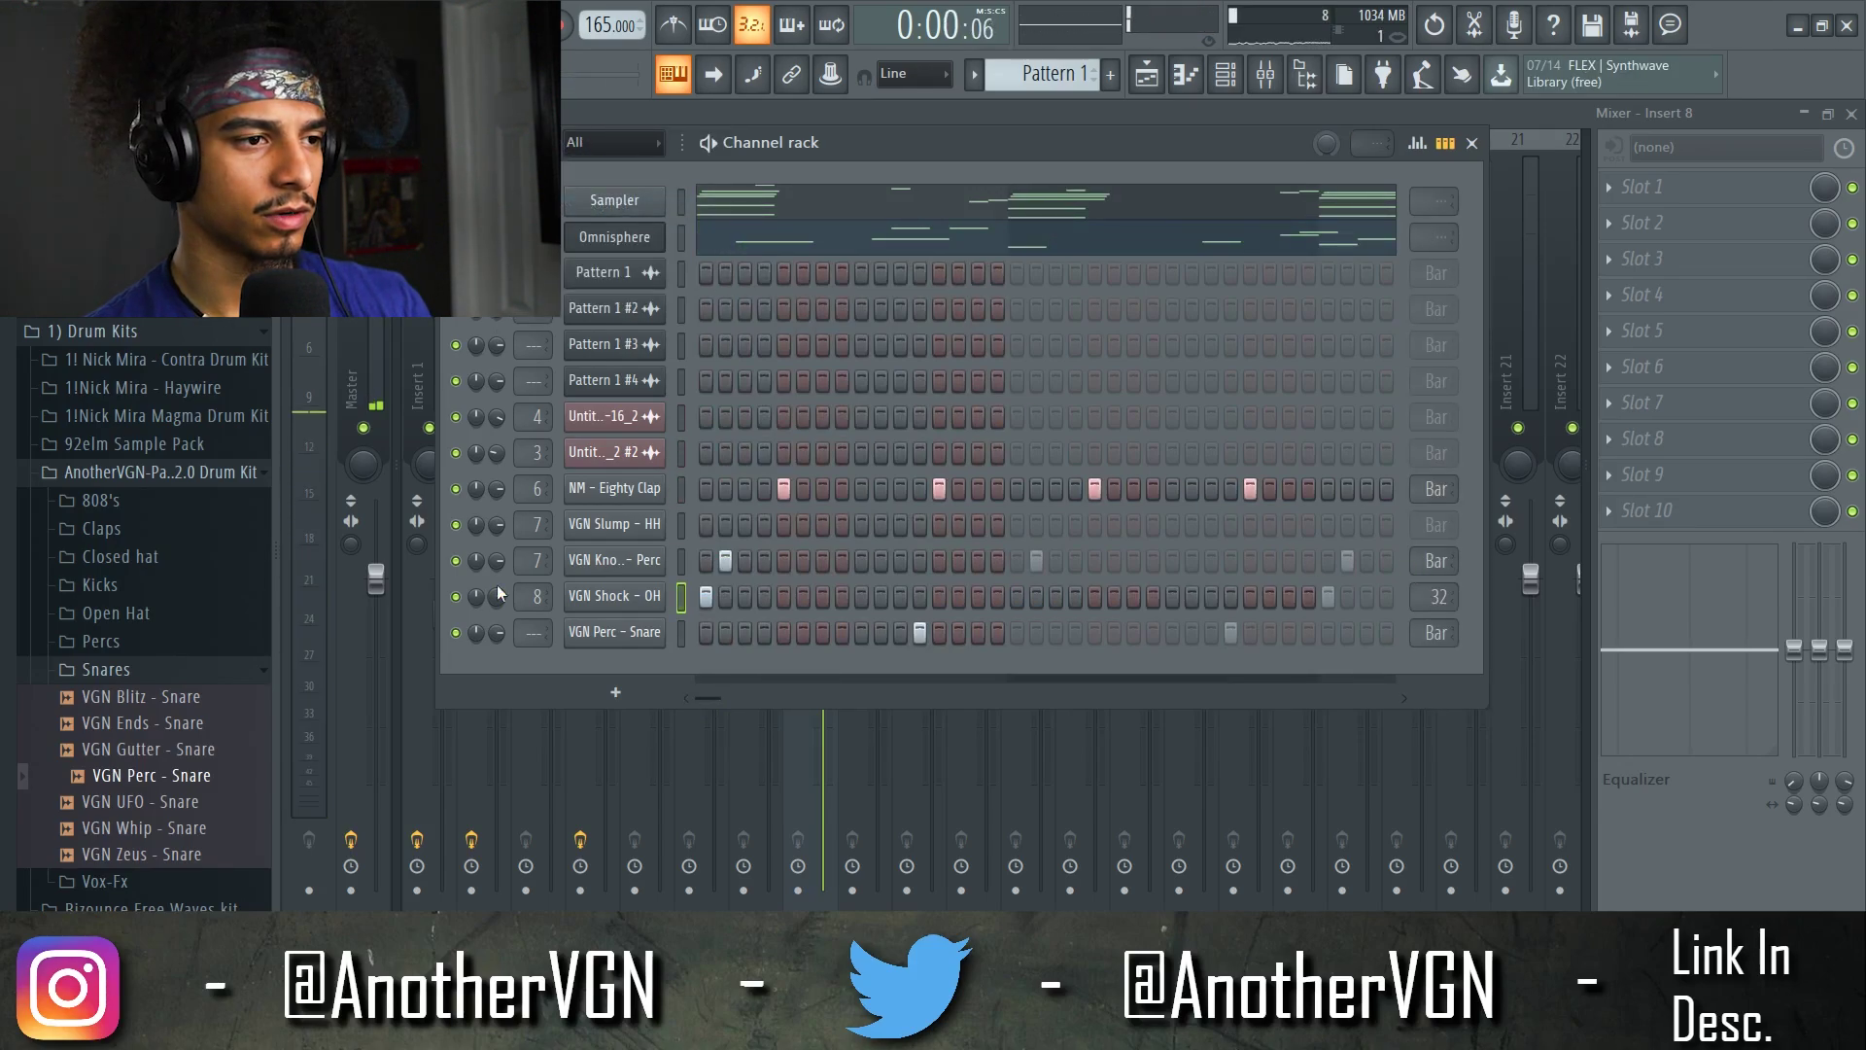
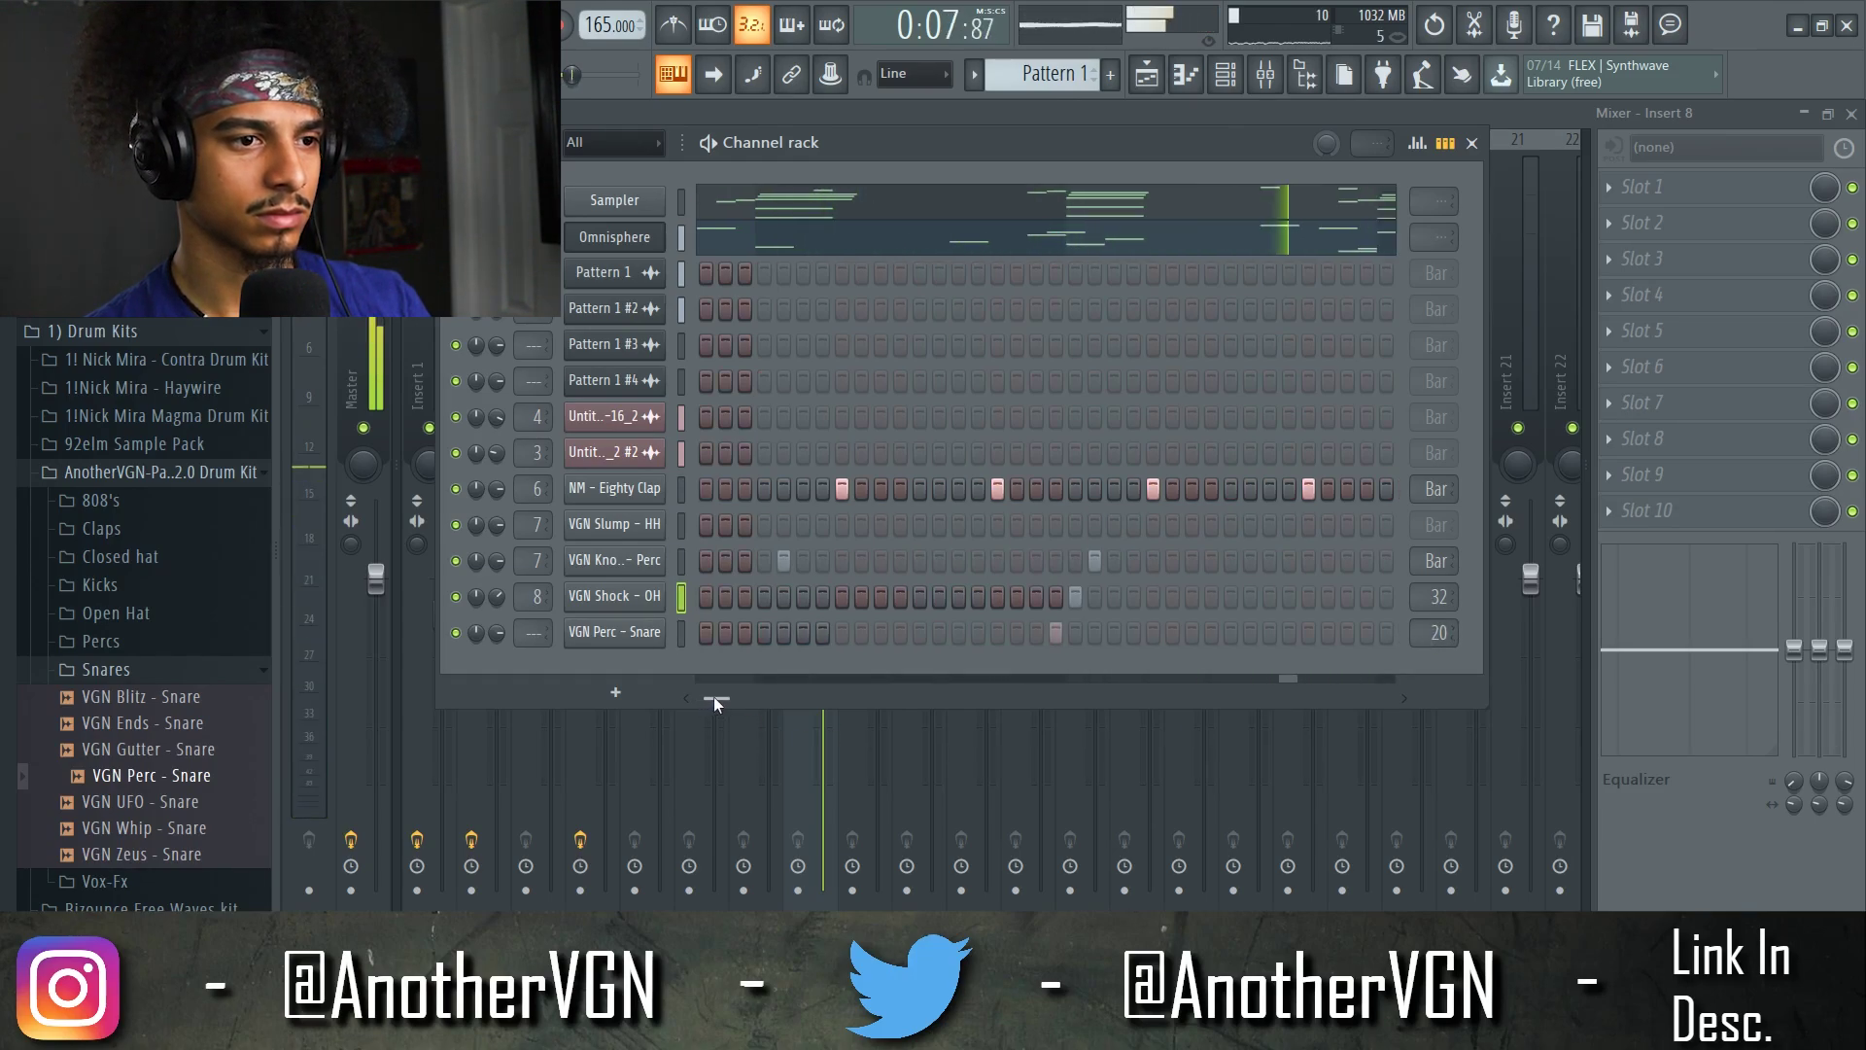
- Drag the piano roll view so the Sampler melody notes are visible
left_click_drag(714, 696, 670, 684)
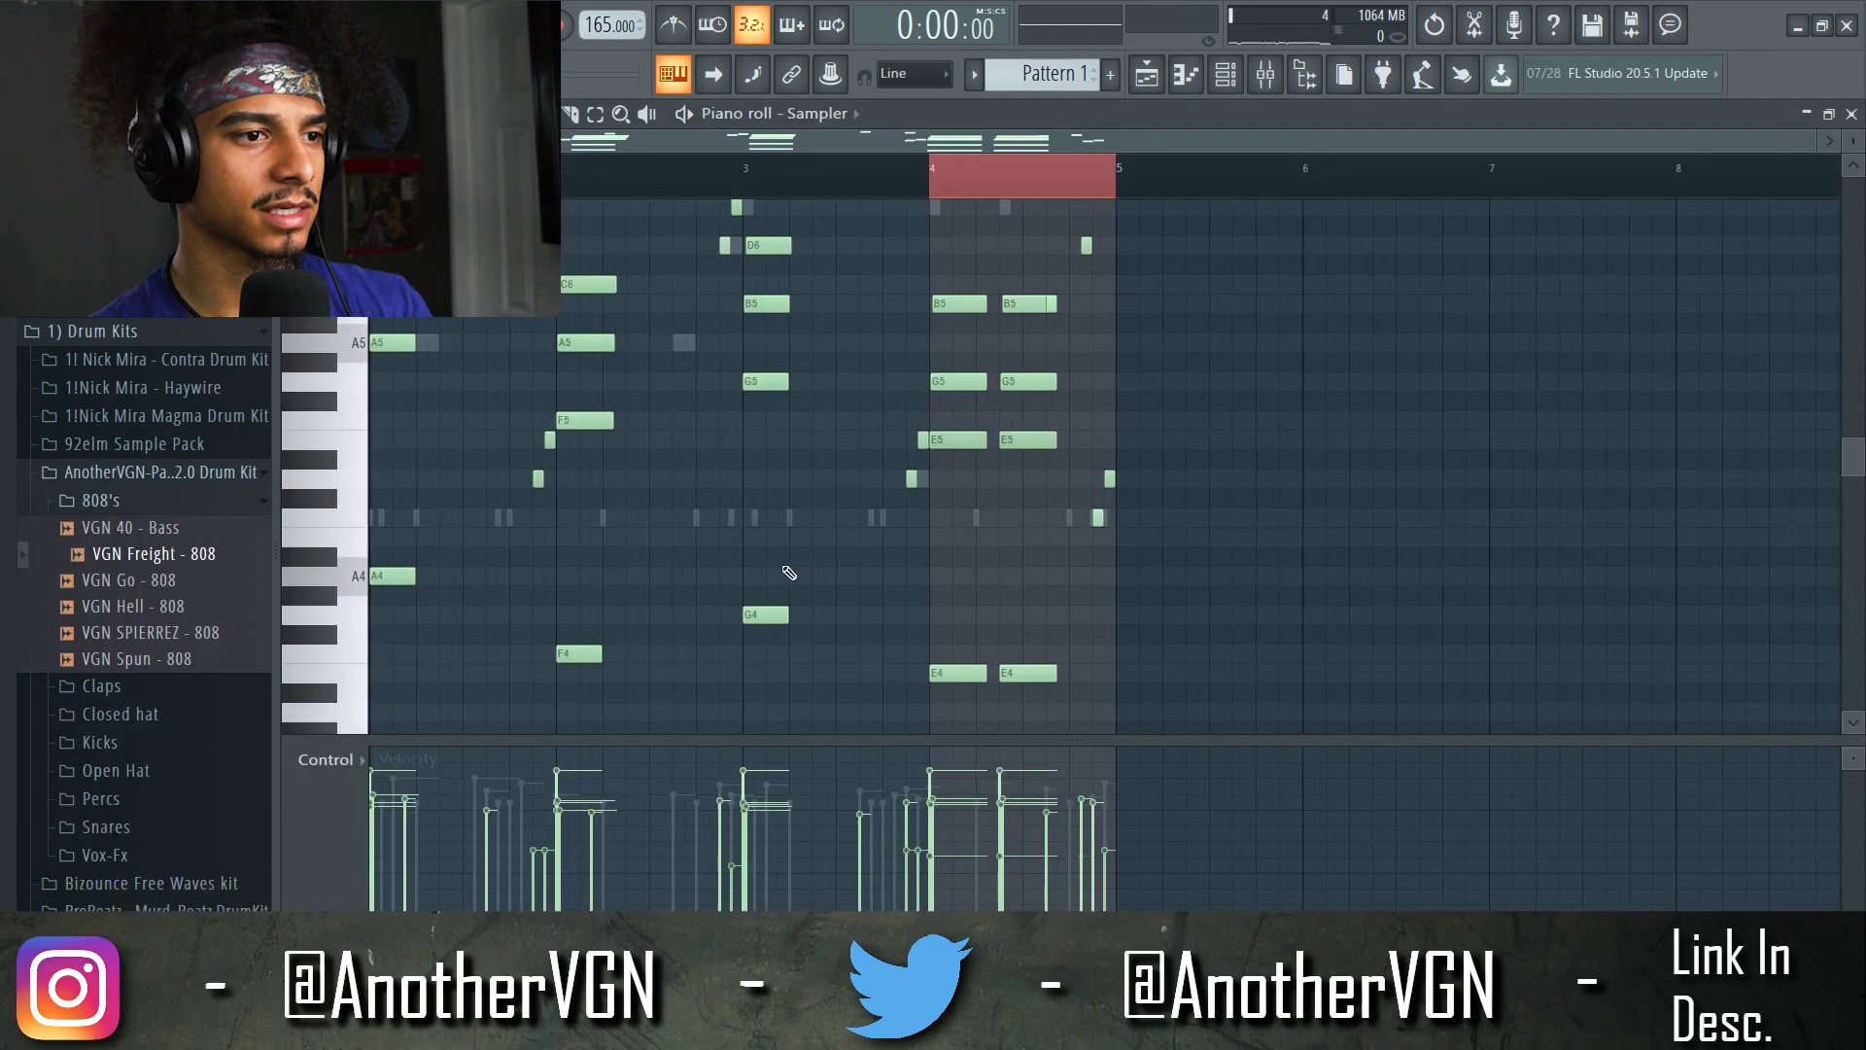
- Copy the melody's lowest notes onto VGN Freight - 808 and raise them two octaves
scroll(1270, 708, "down", 2)
left_click_drag(1268, 719, 229, 413)
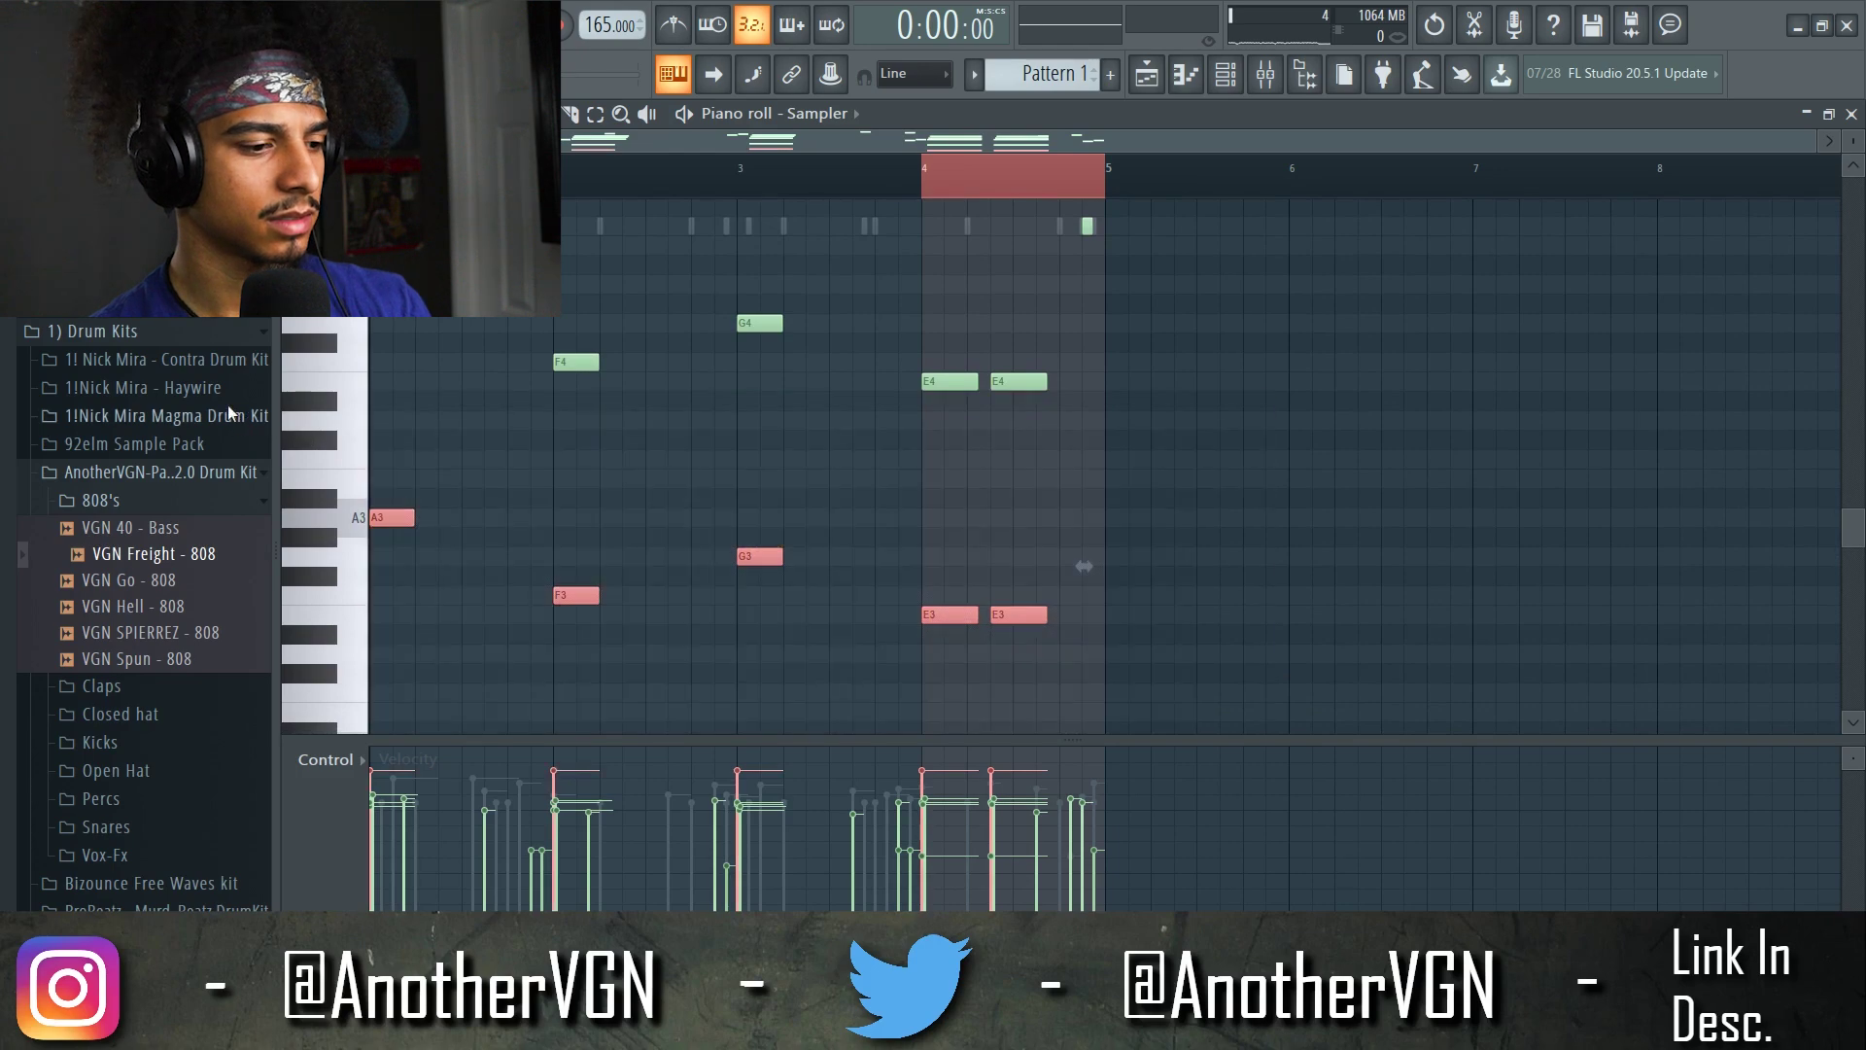
left_click(831, 129)
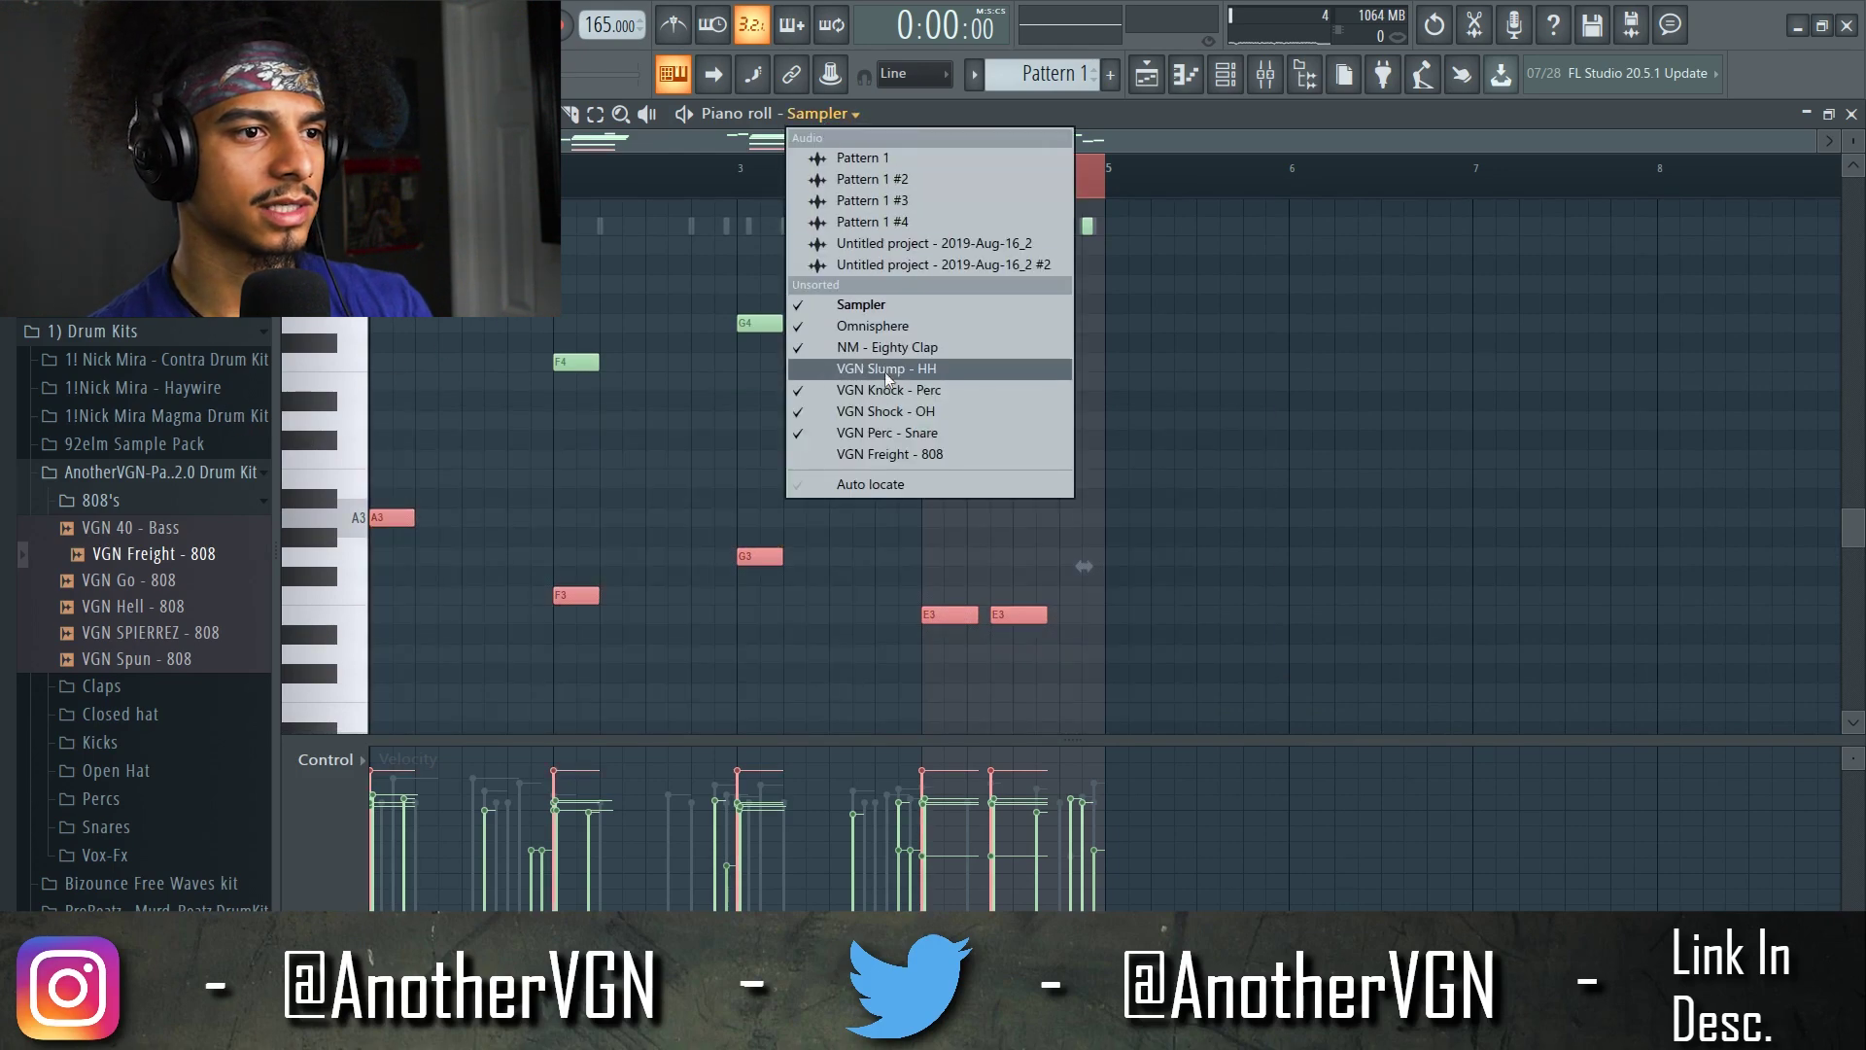
left_click(872, 457)
key("ctrl+d")
key("ctrl+Up")
key("ctrl+Up")
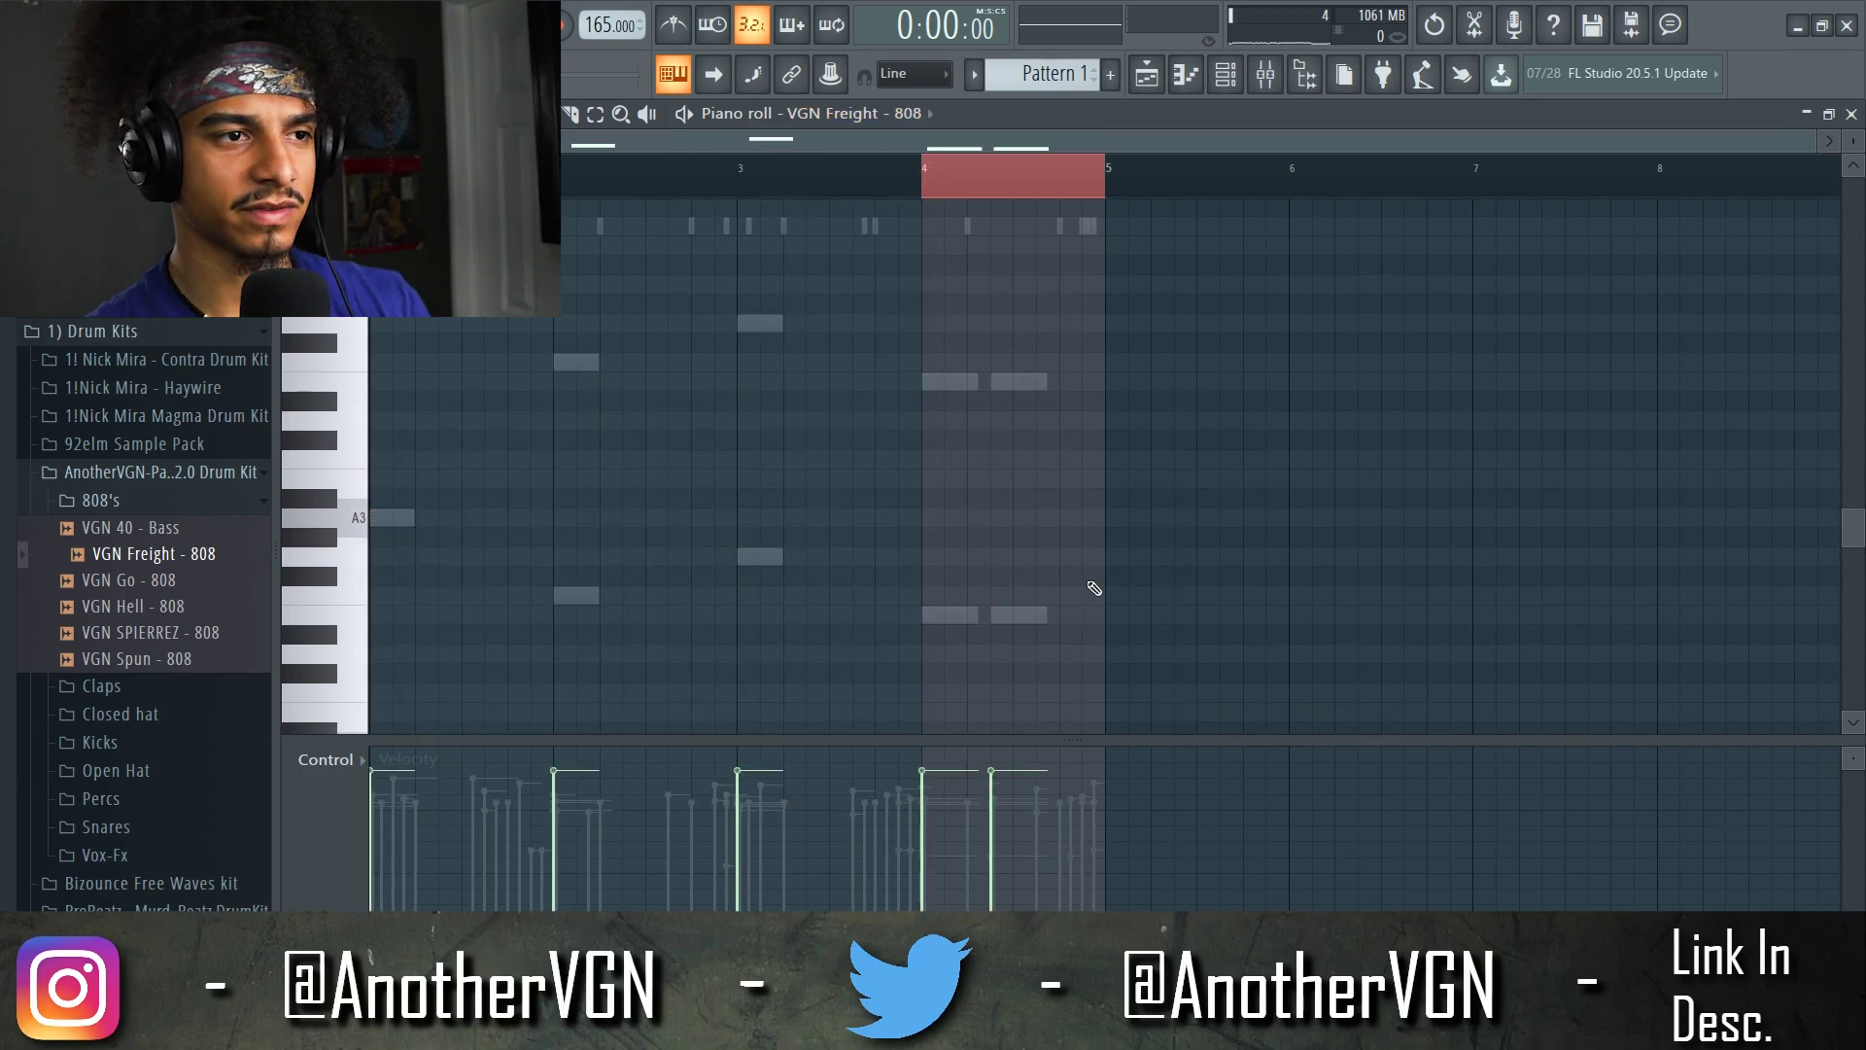
key("space")
scroll(796, 521, "up", 5)
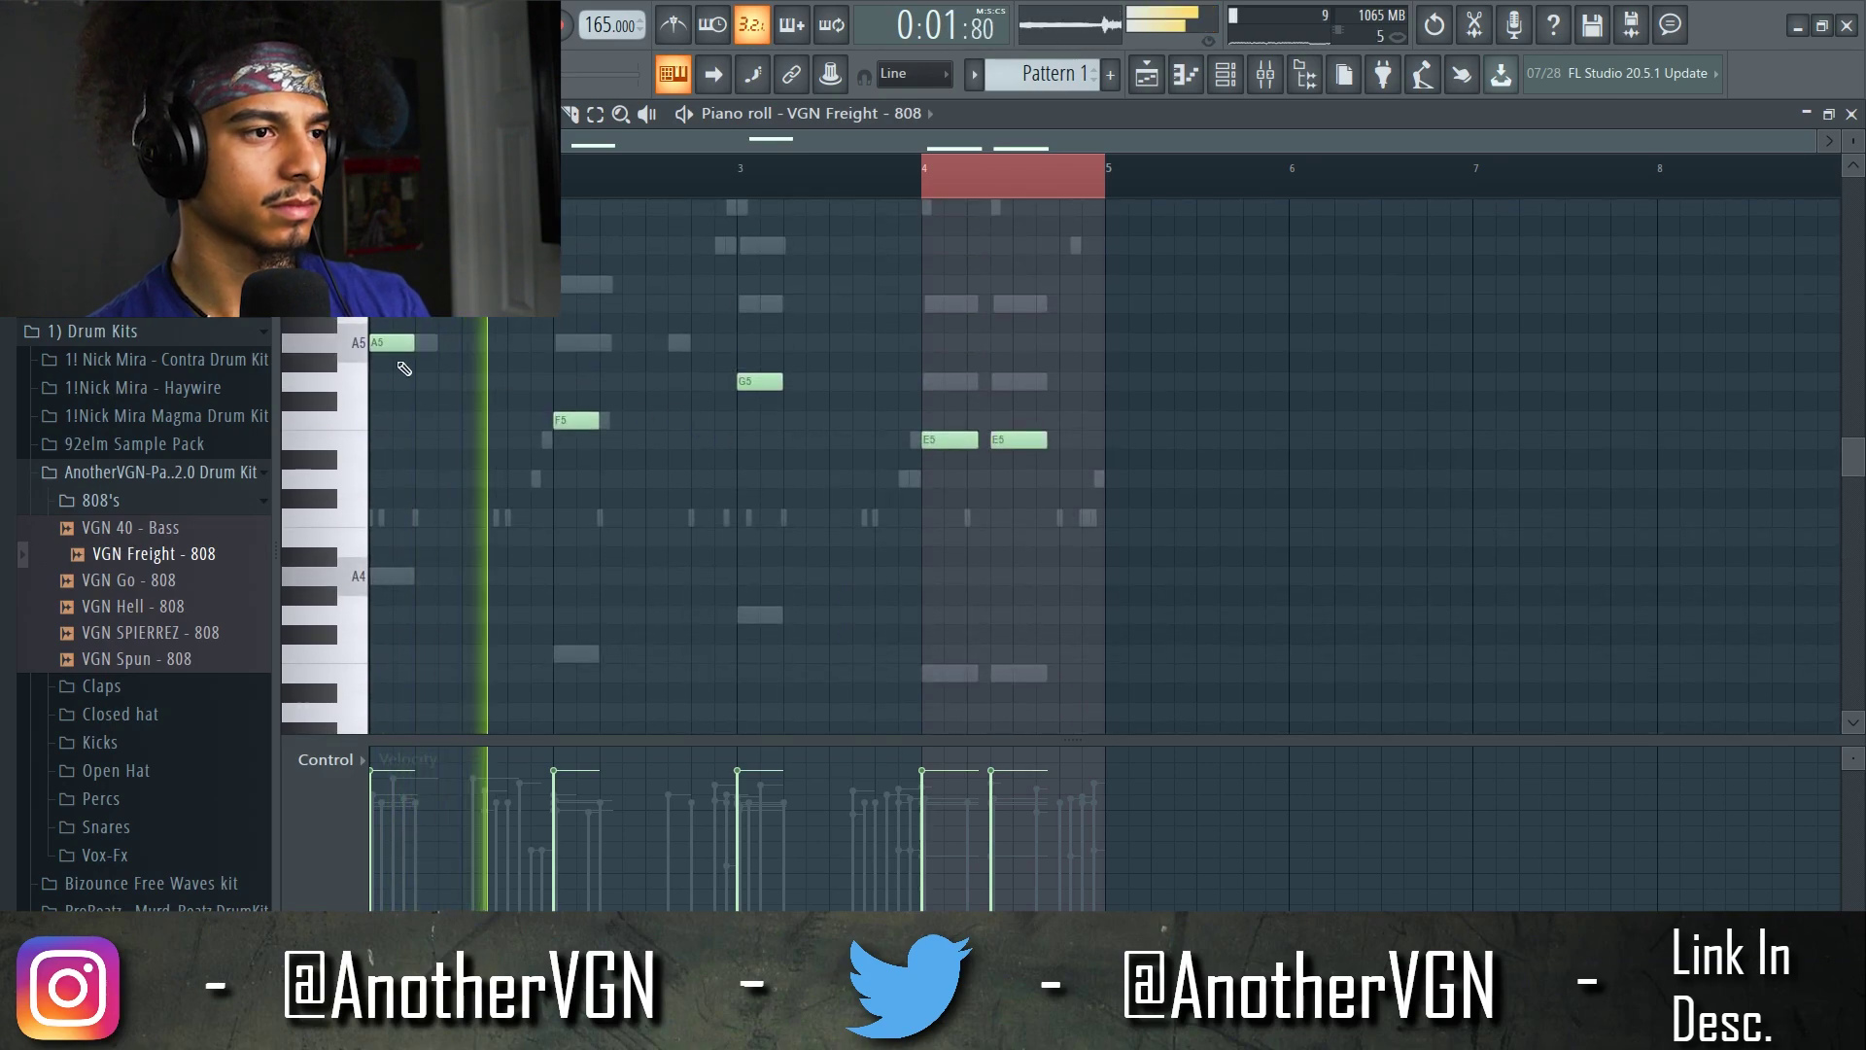
scroll(467, 413, "up", 2)
scroll(466, 412, "down", 2)
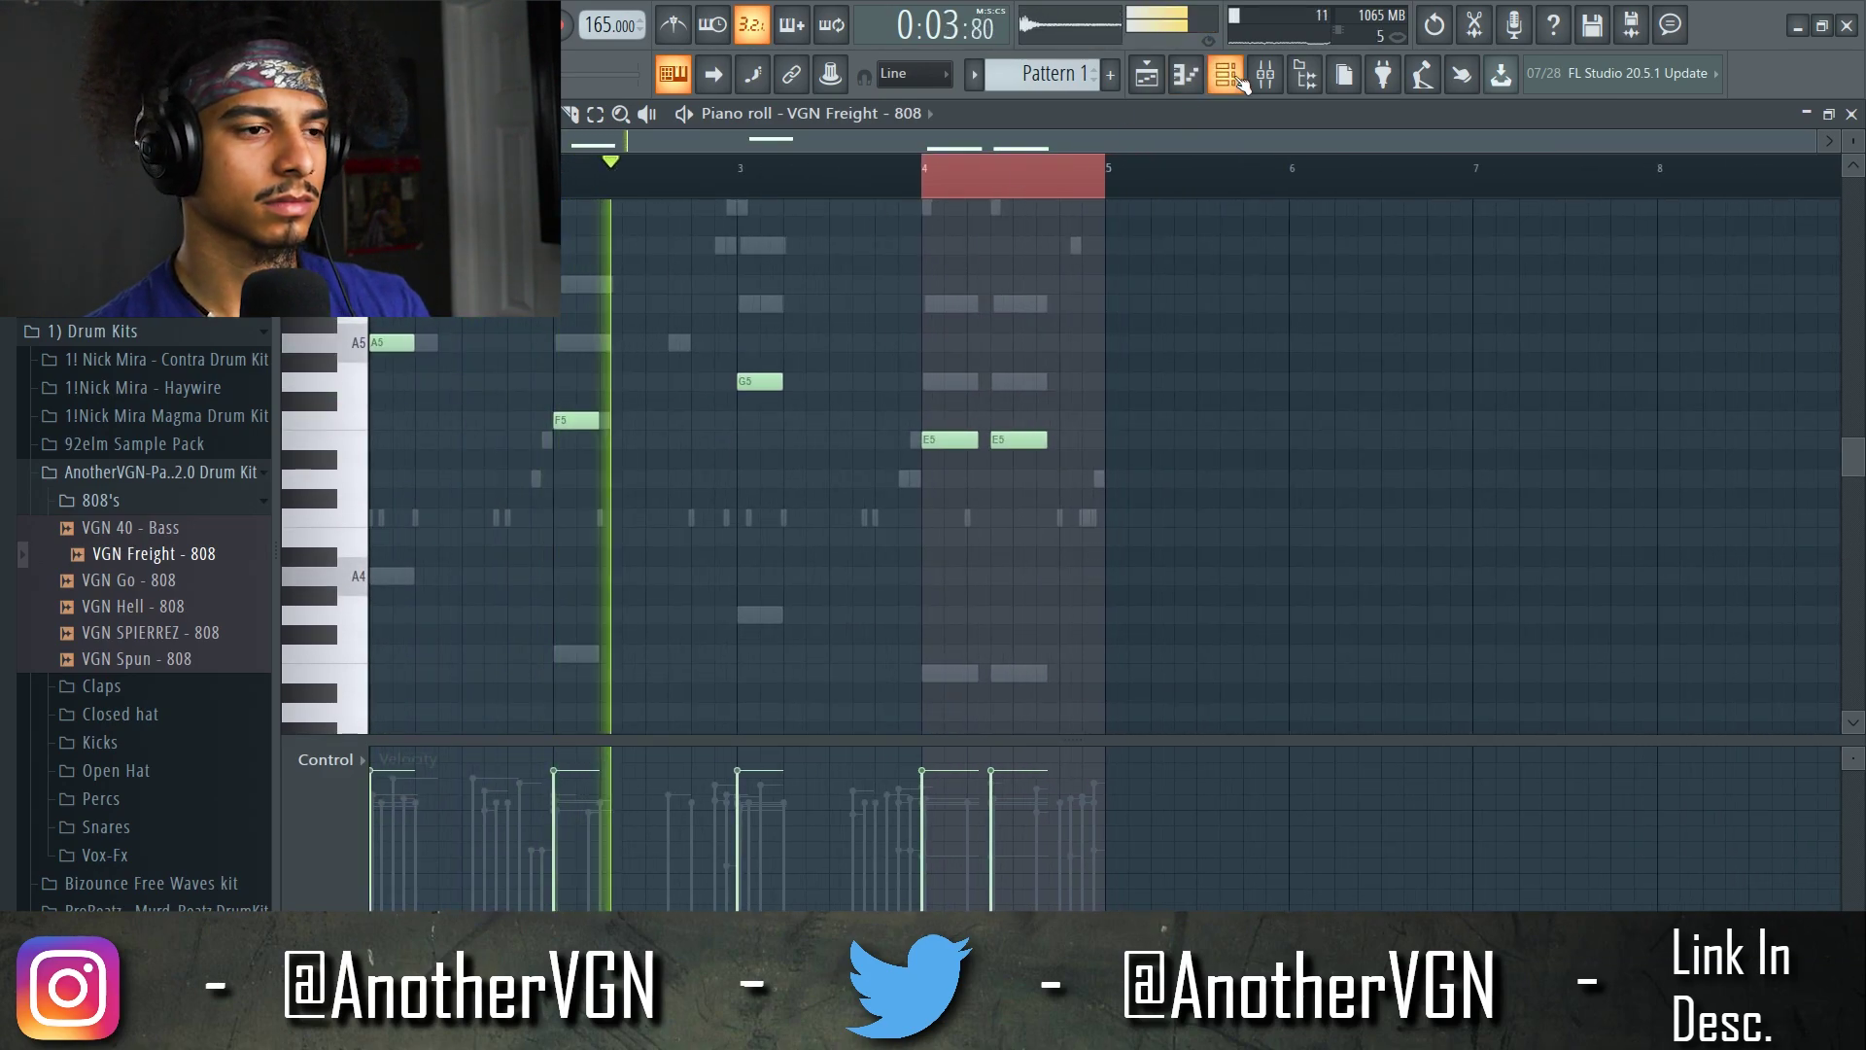
- Set the VGN Freight - 808 channel to Cut itself
key("F6")
right_click(633, 673)
left_click(727, 812)
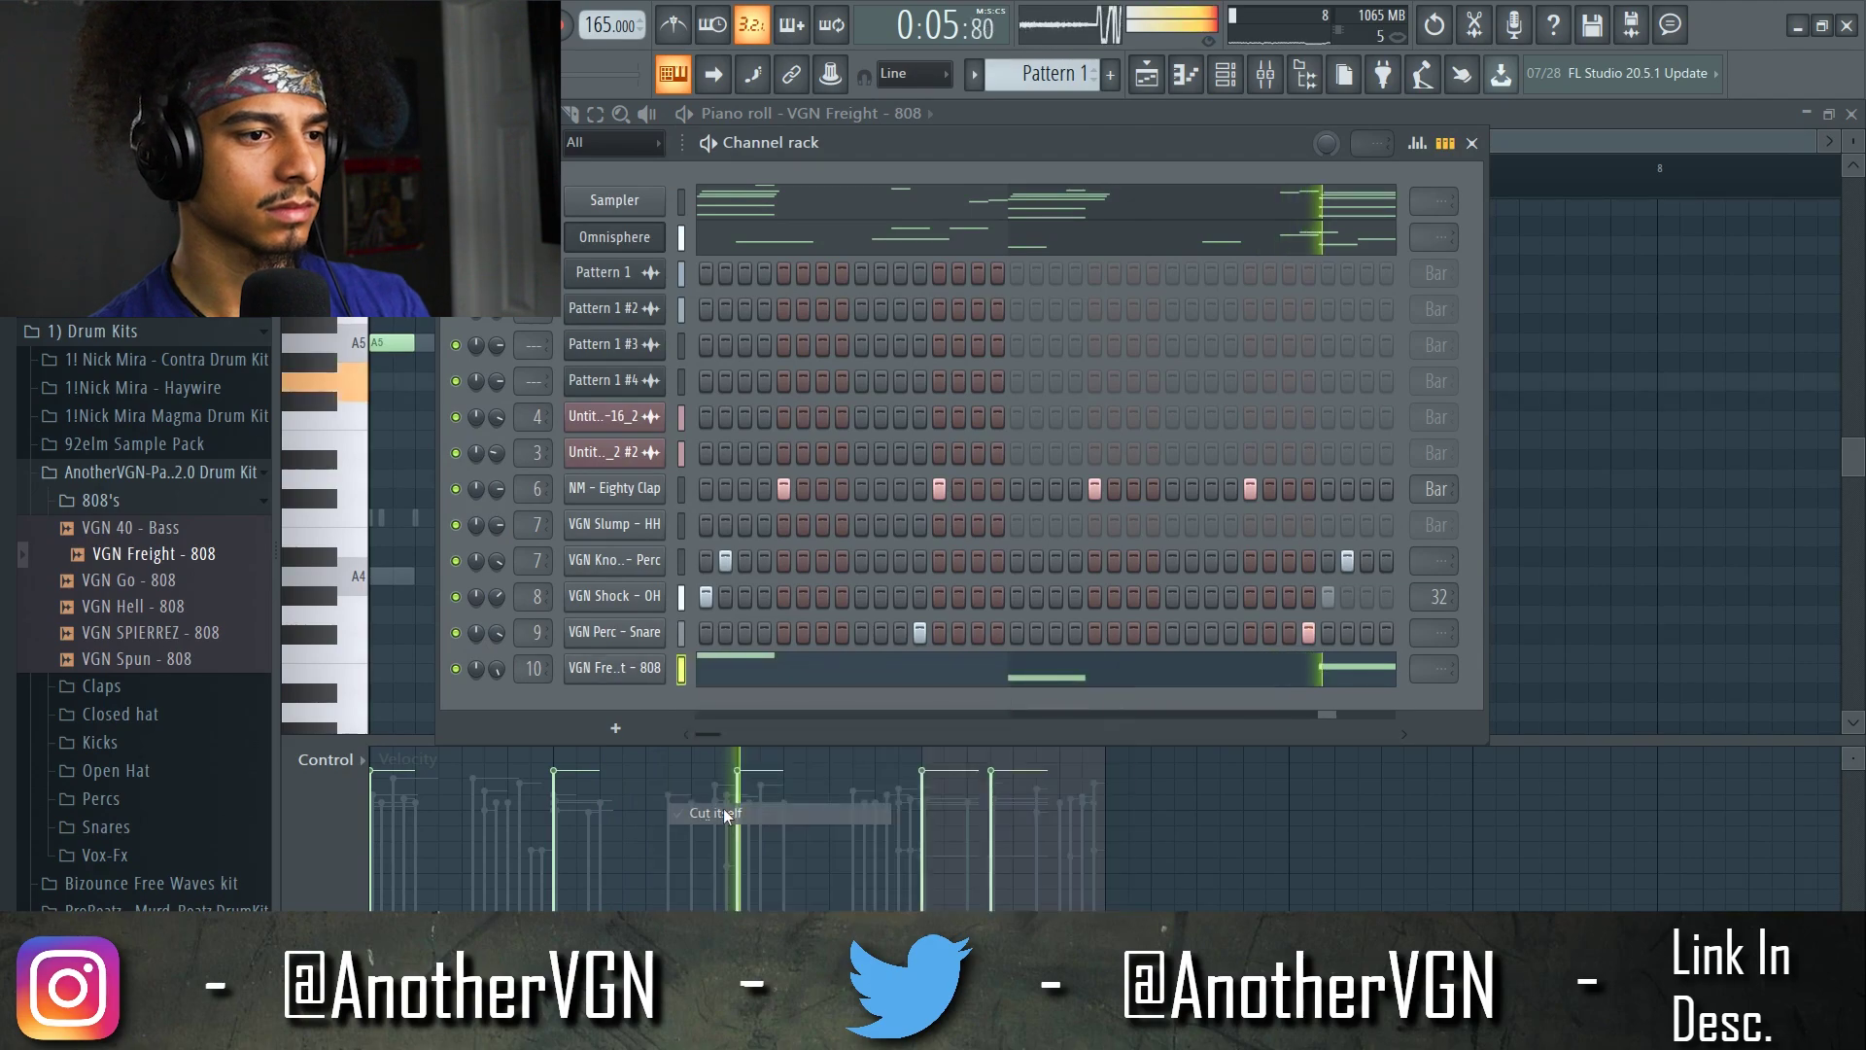
key("F7")
key("F7")
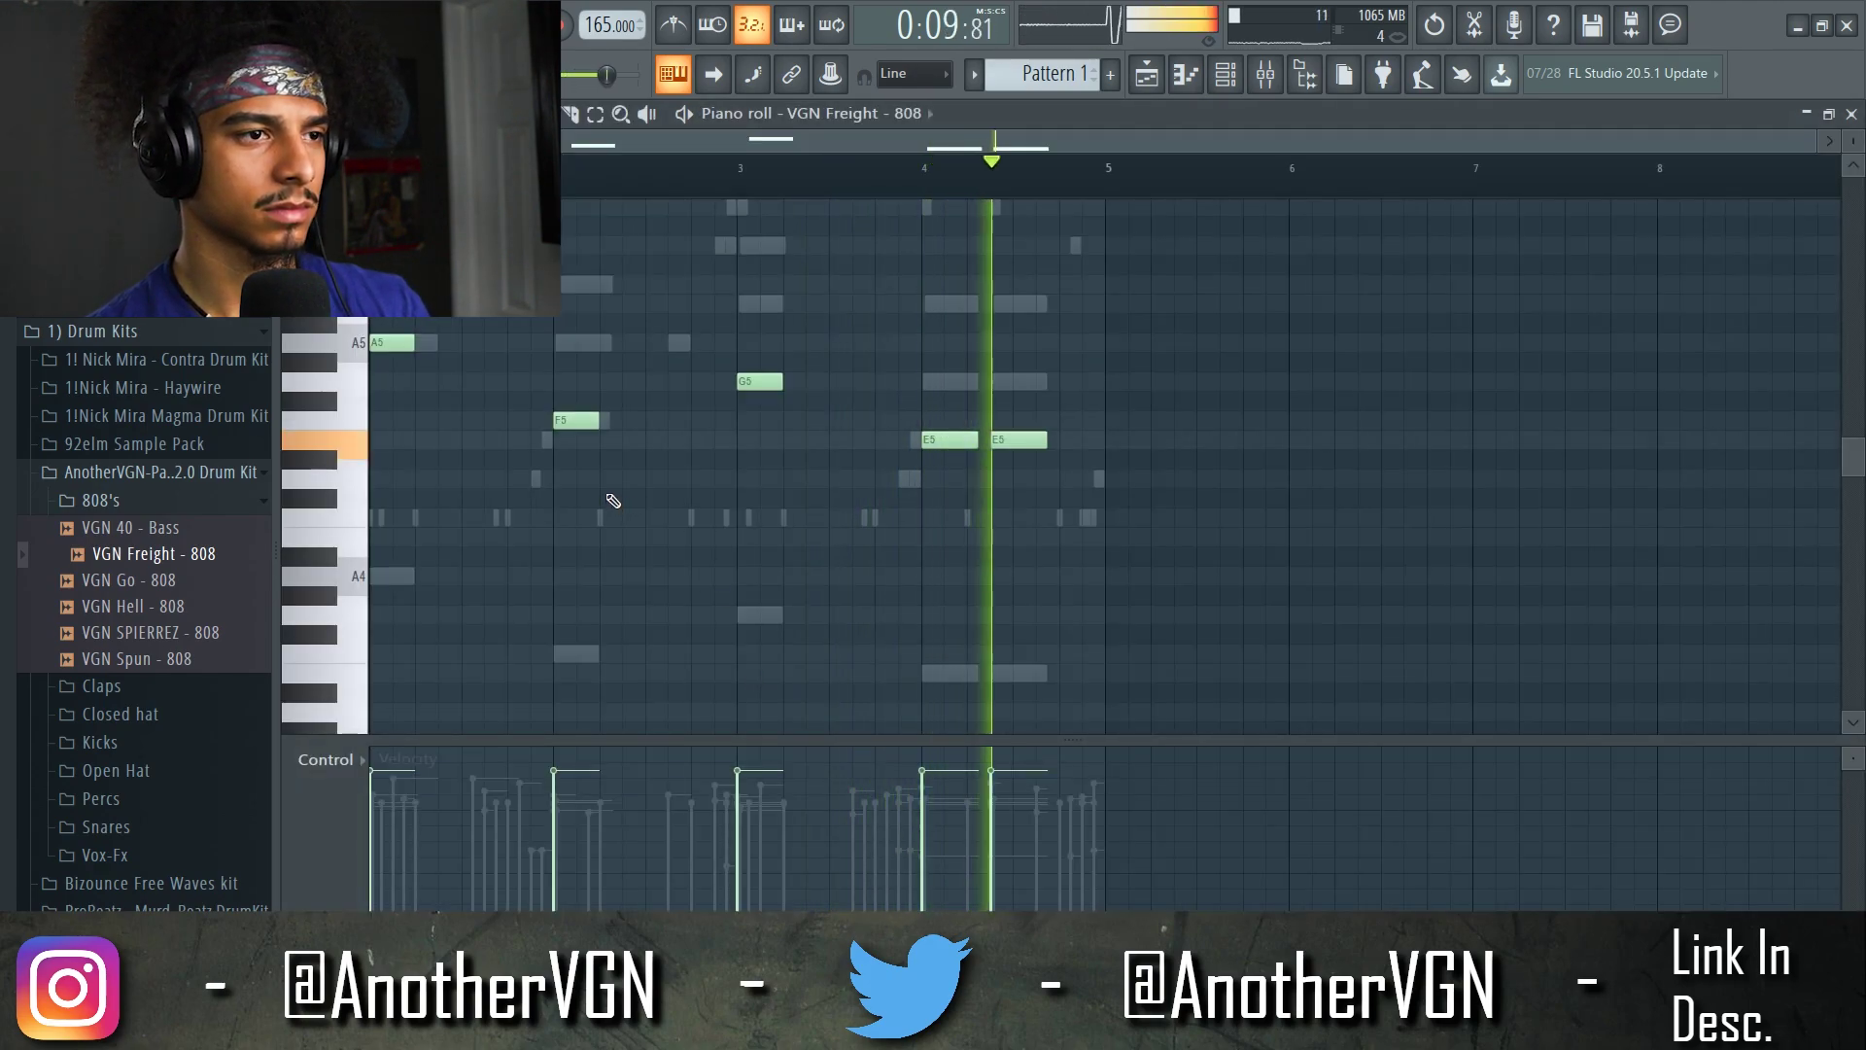
scroll(462, 243, "up", 3)
scroll(463, 243, "left", 1)
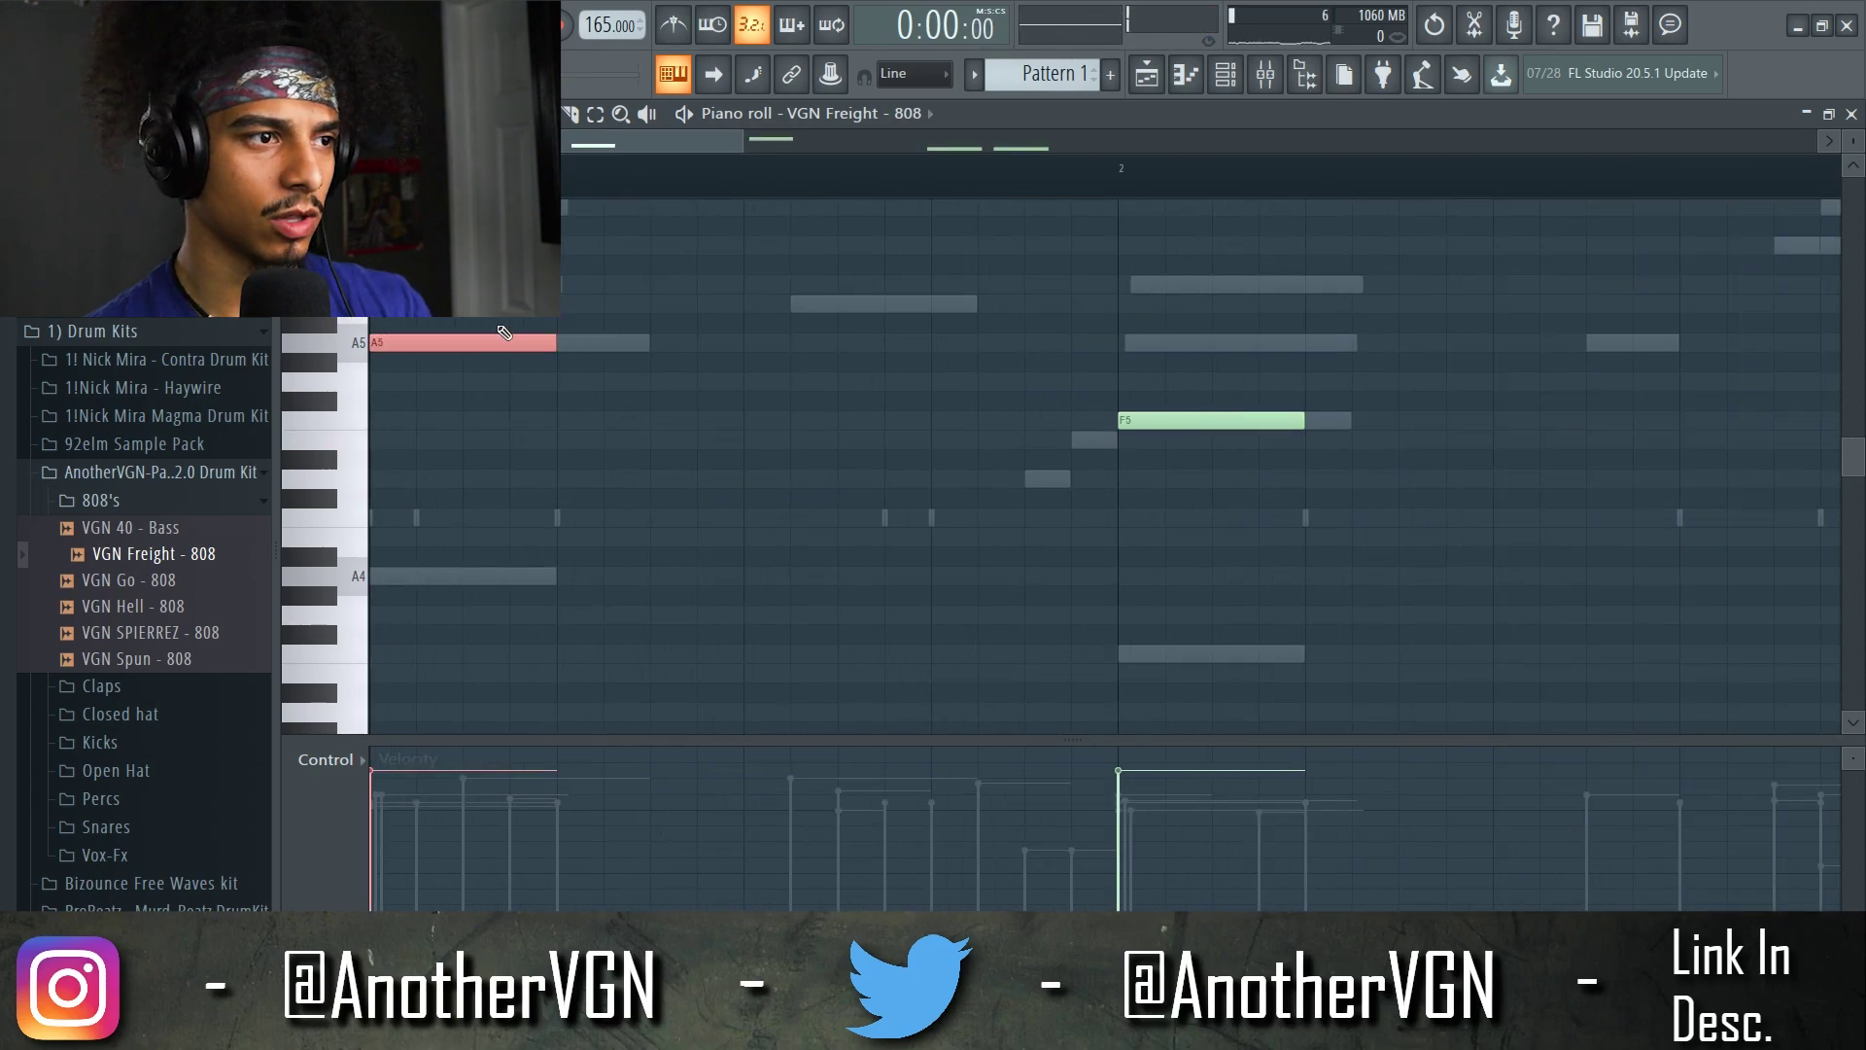
- Lower the opening 808 note to A4 and add a short A4 after it
key("ctrl+Down")
key("space")
key("space")
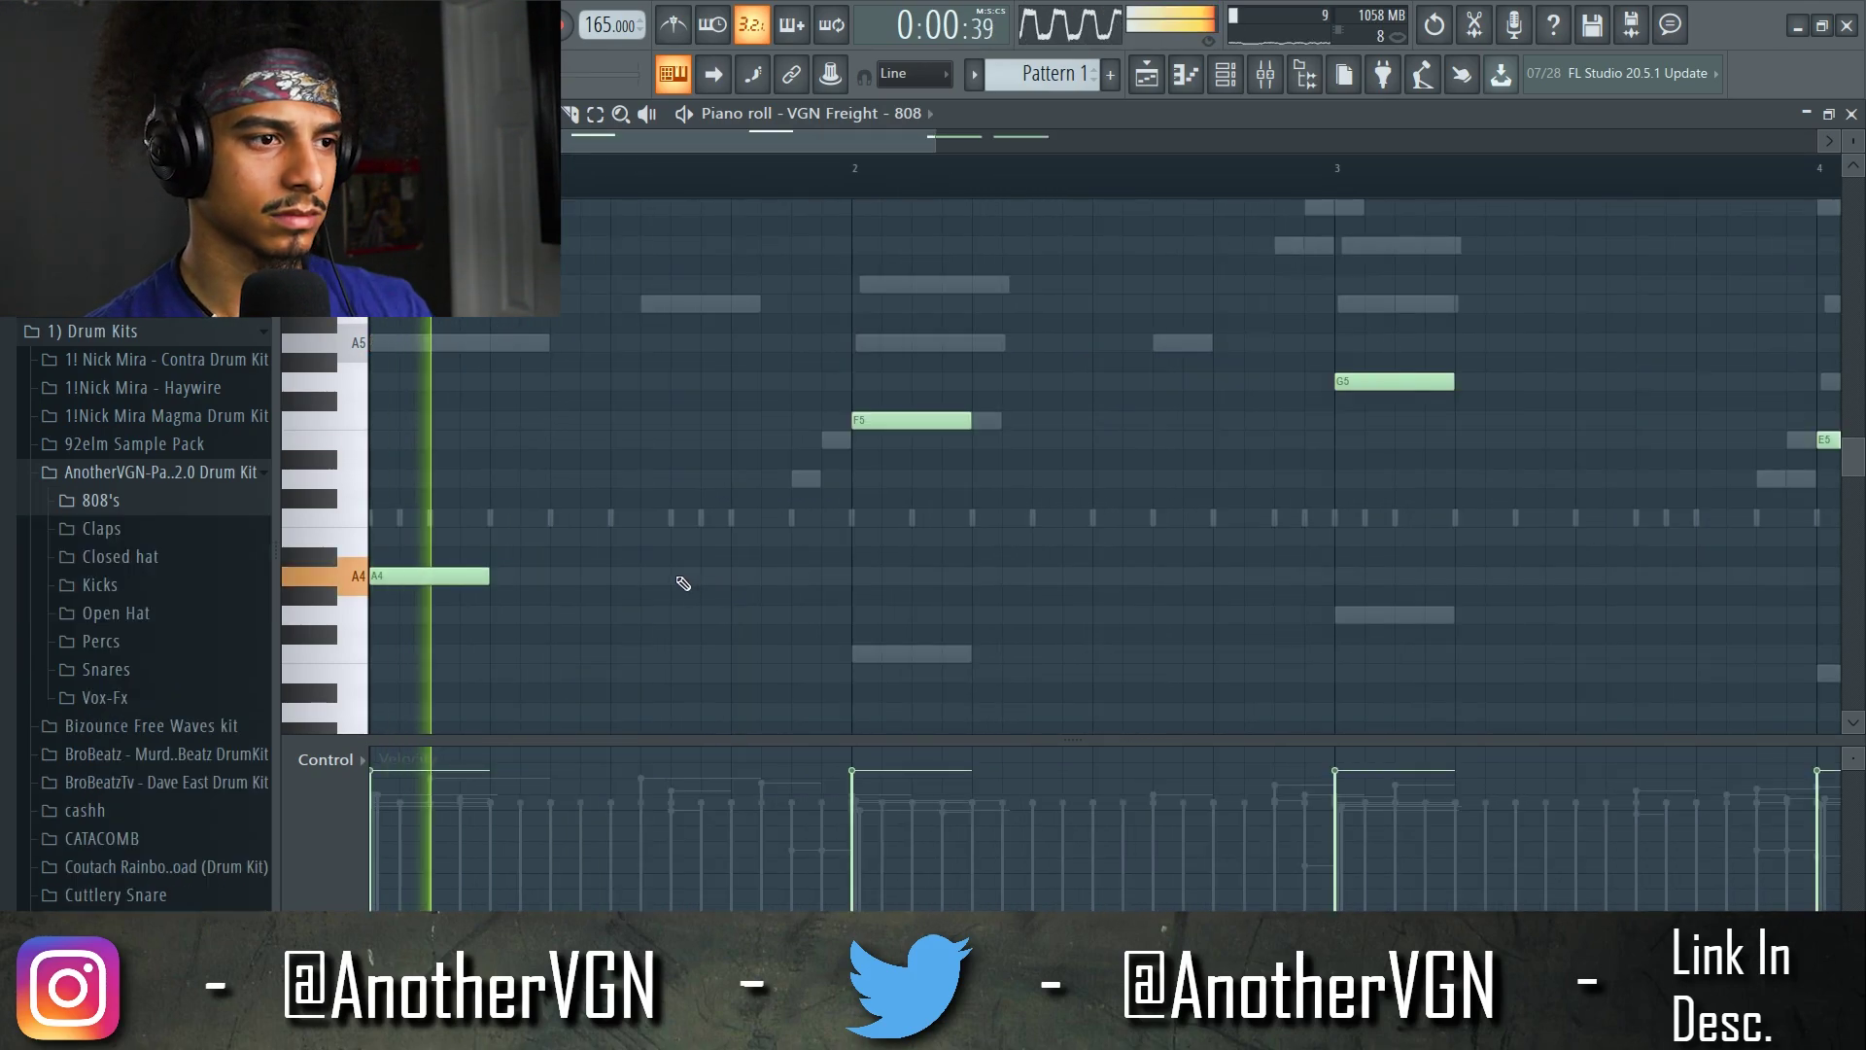
left_click(680, 575)
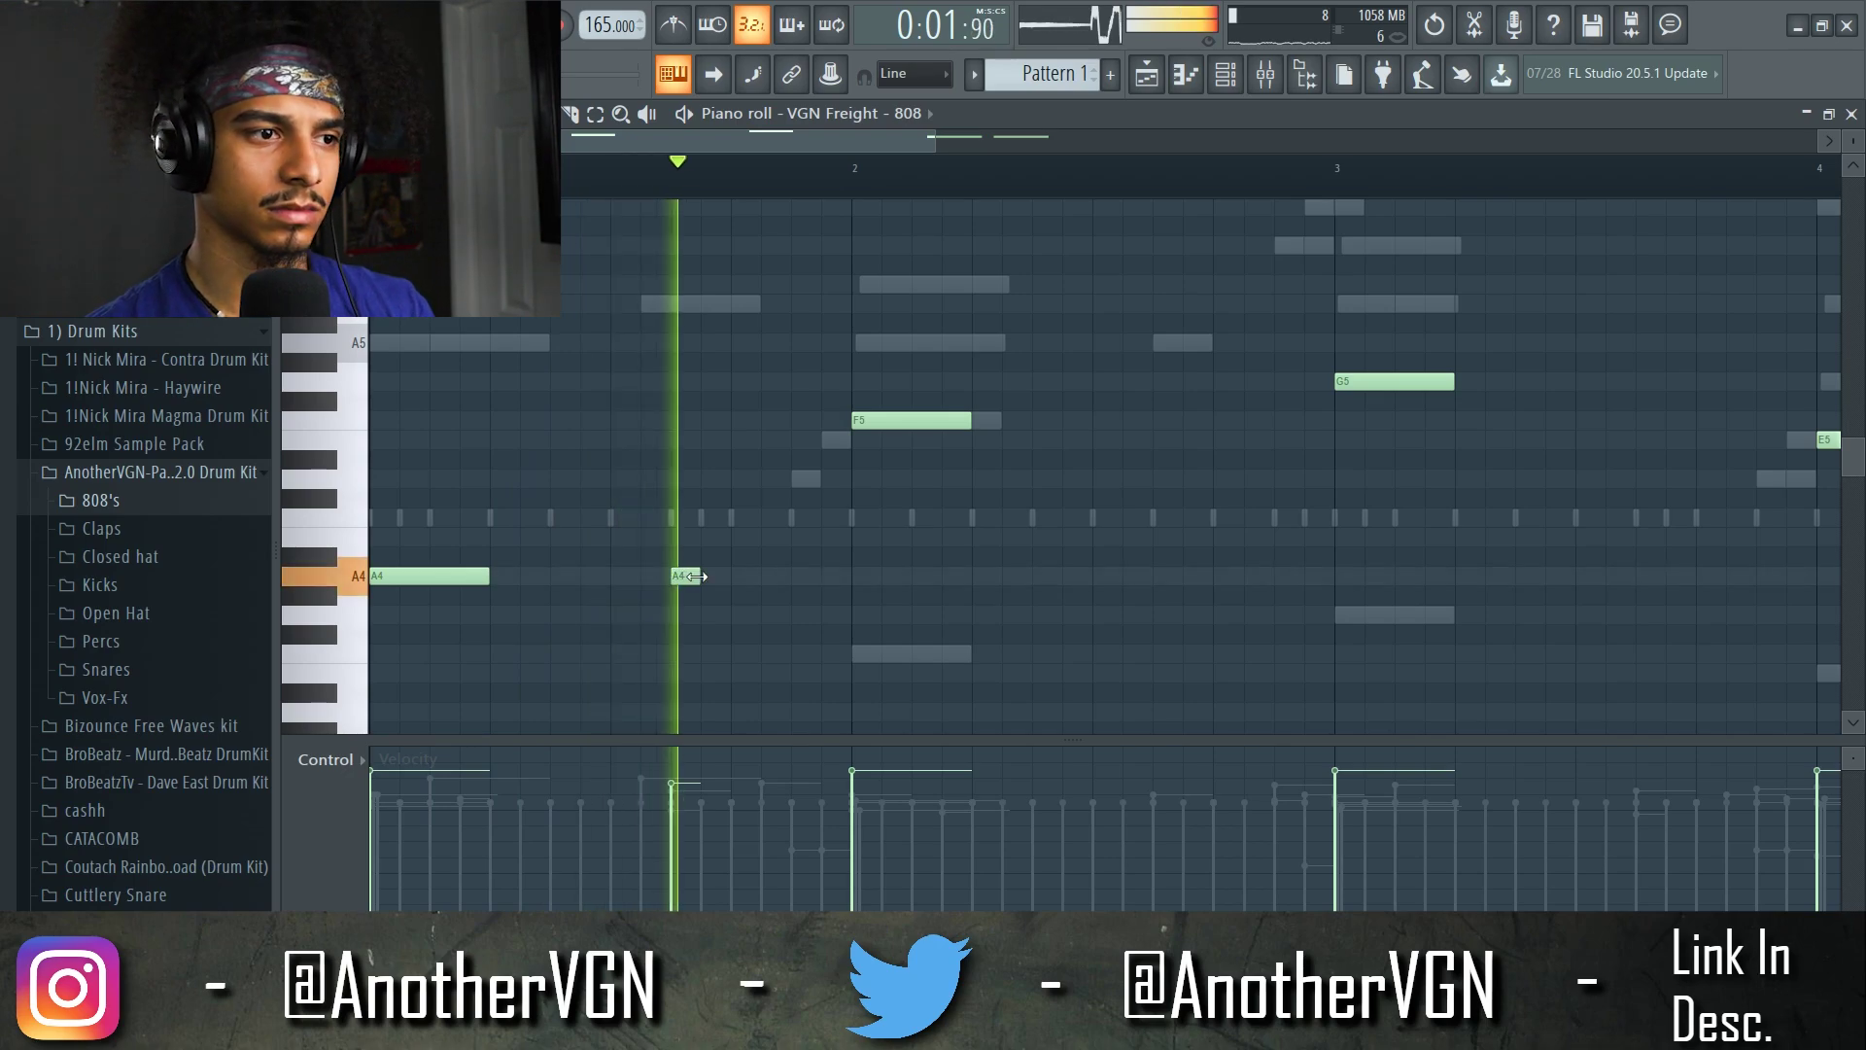
- Add three short F5 notes to the 808 line, nudging the second against the first
scroll(1076, 488, "up", 2)
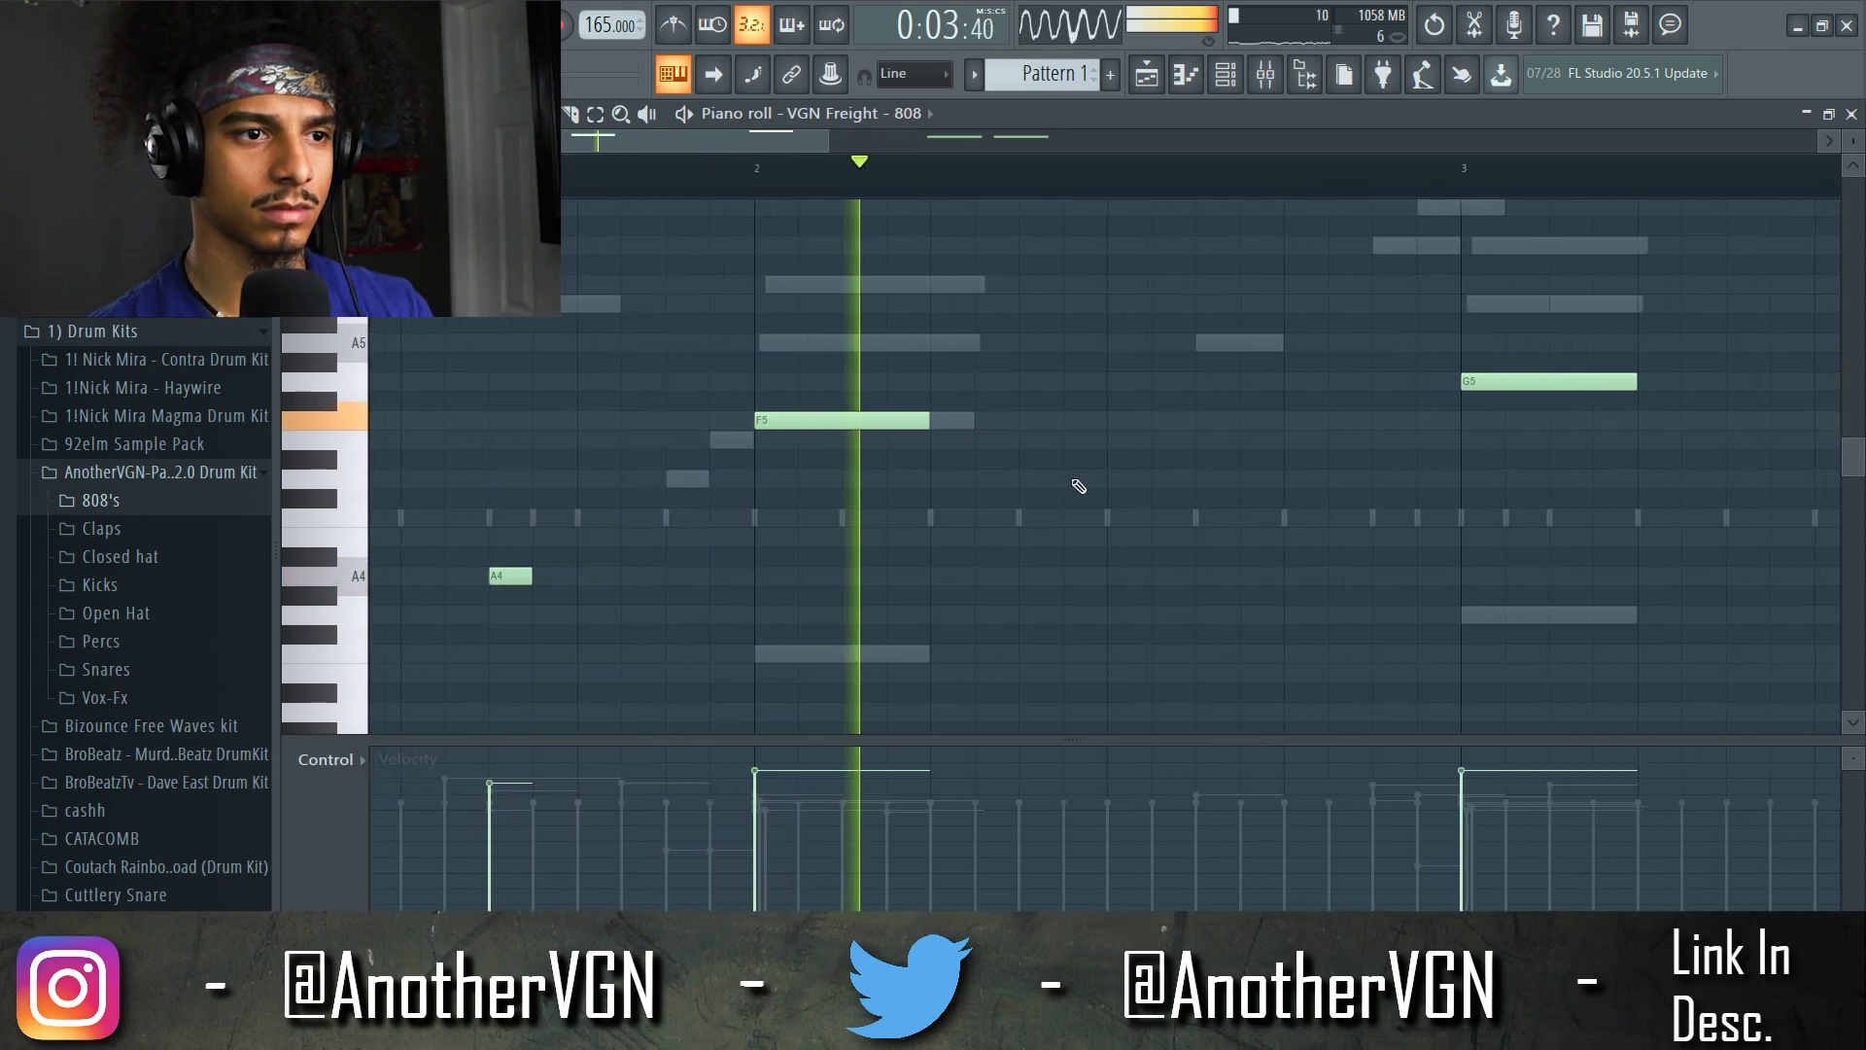
left_click(1215, 420)
left_click(1312, 420)
scroll(1316, 388, "down", 1)
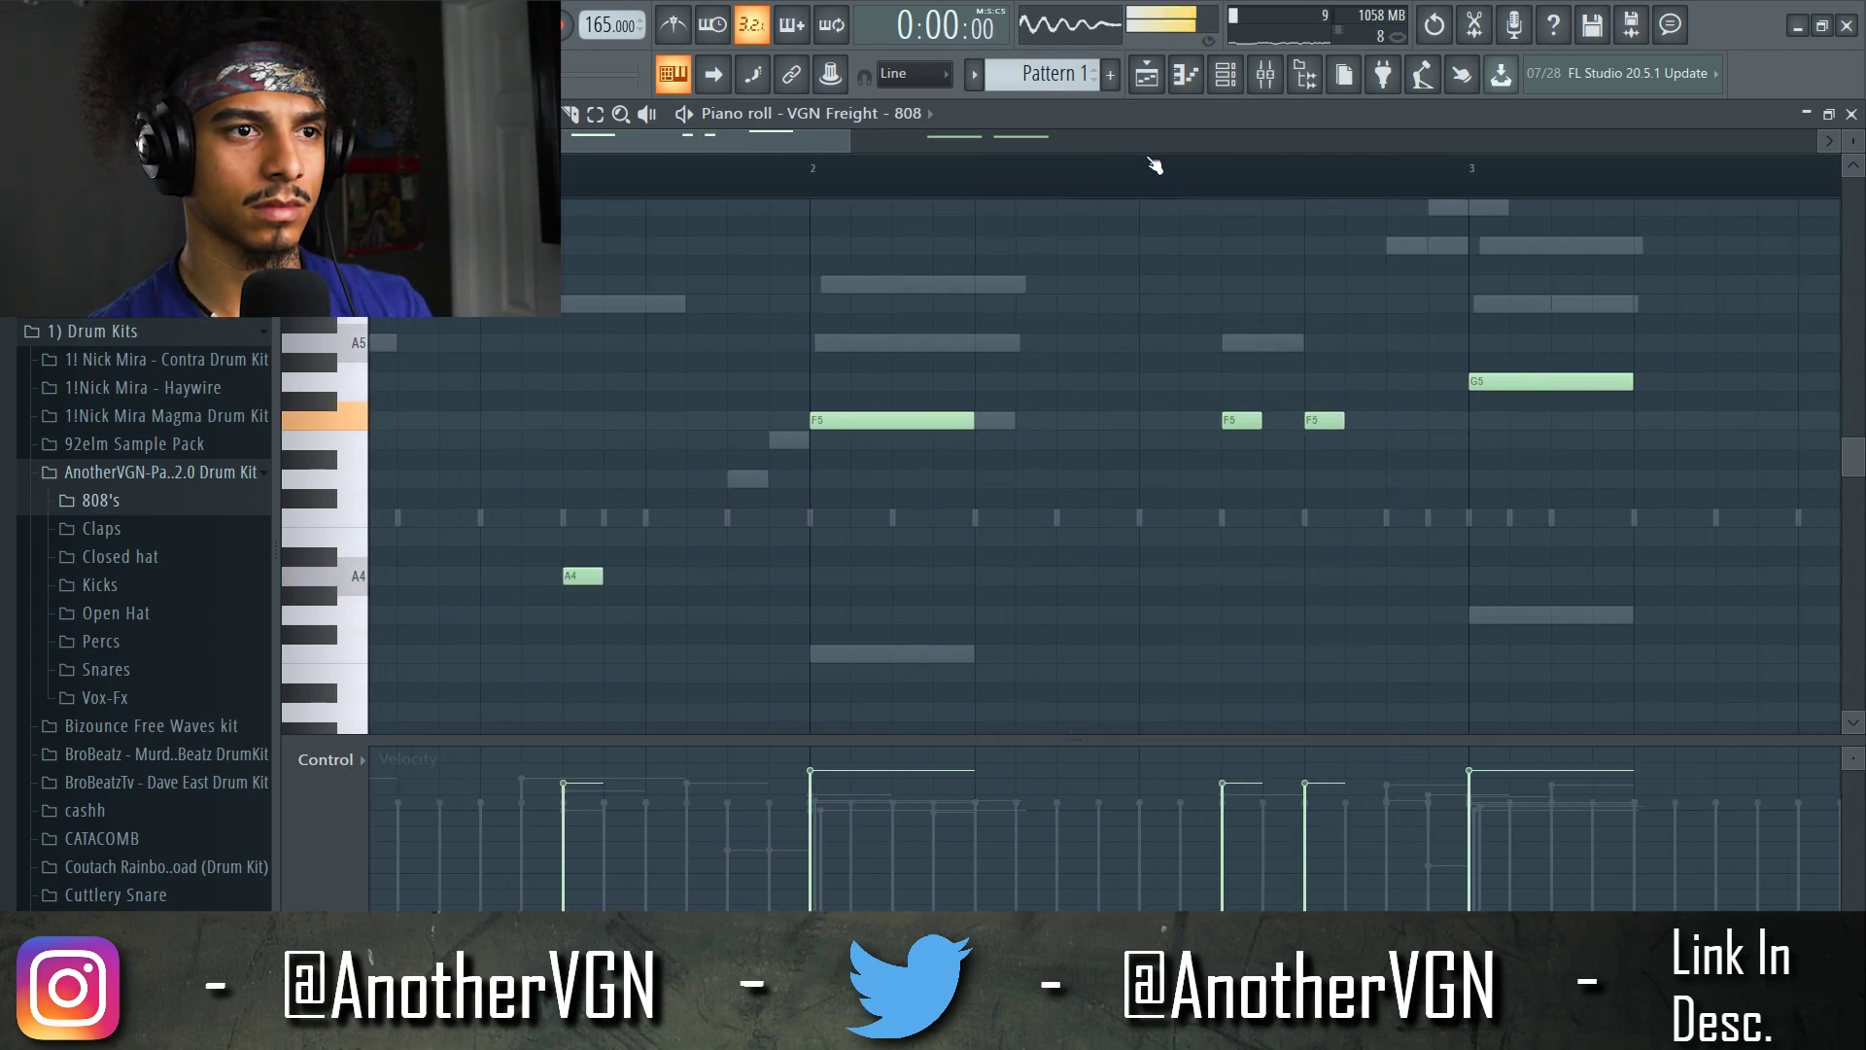
left_click_drag(1319, 421, 1279, 425)
scroll(1285, 429, "down", 2)
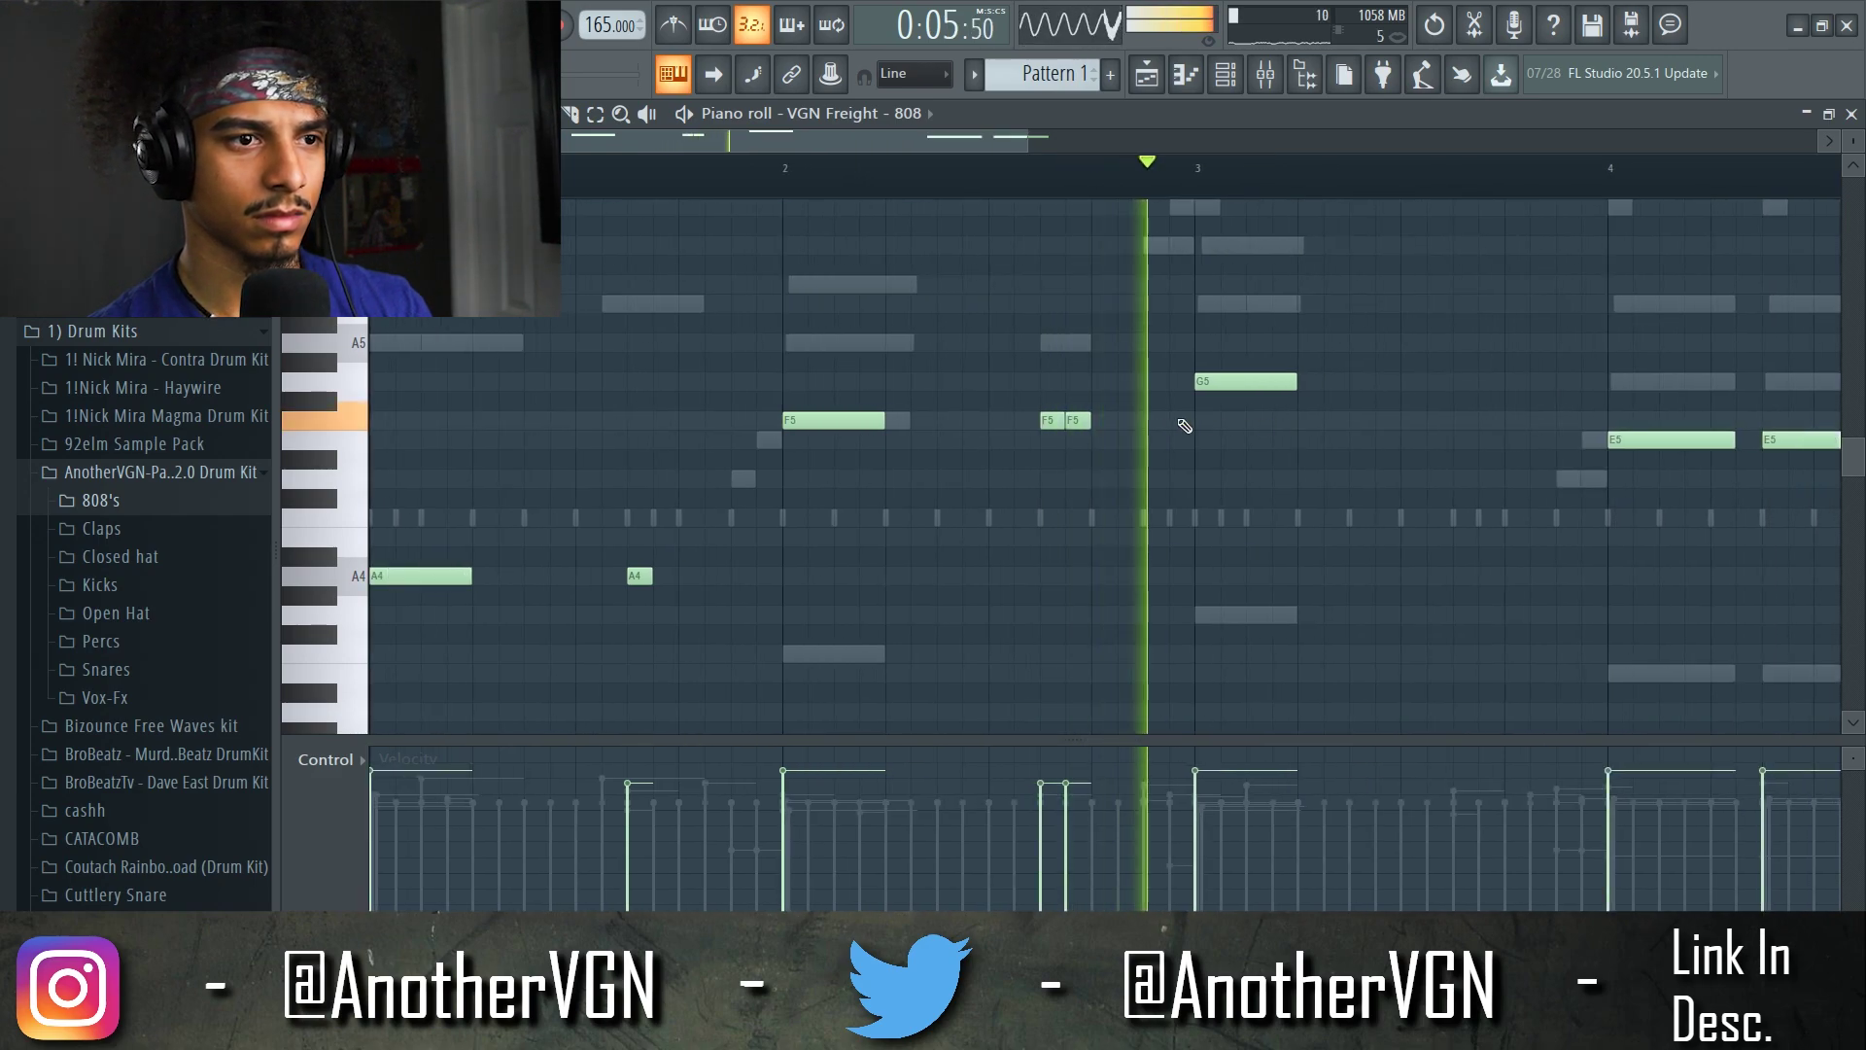
scroll(1123, 434, "up", 2)
scroll(1128, 436, "up", 1)
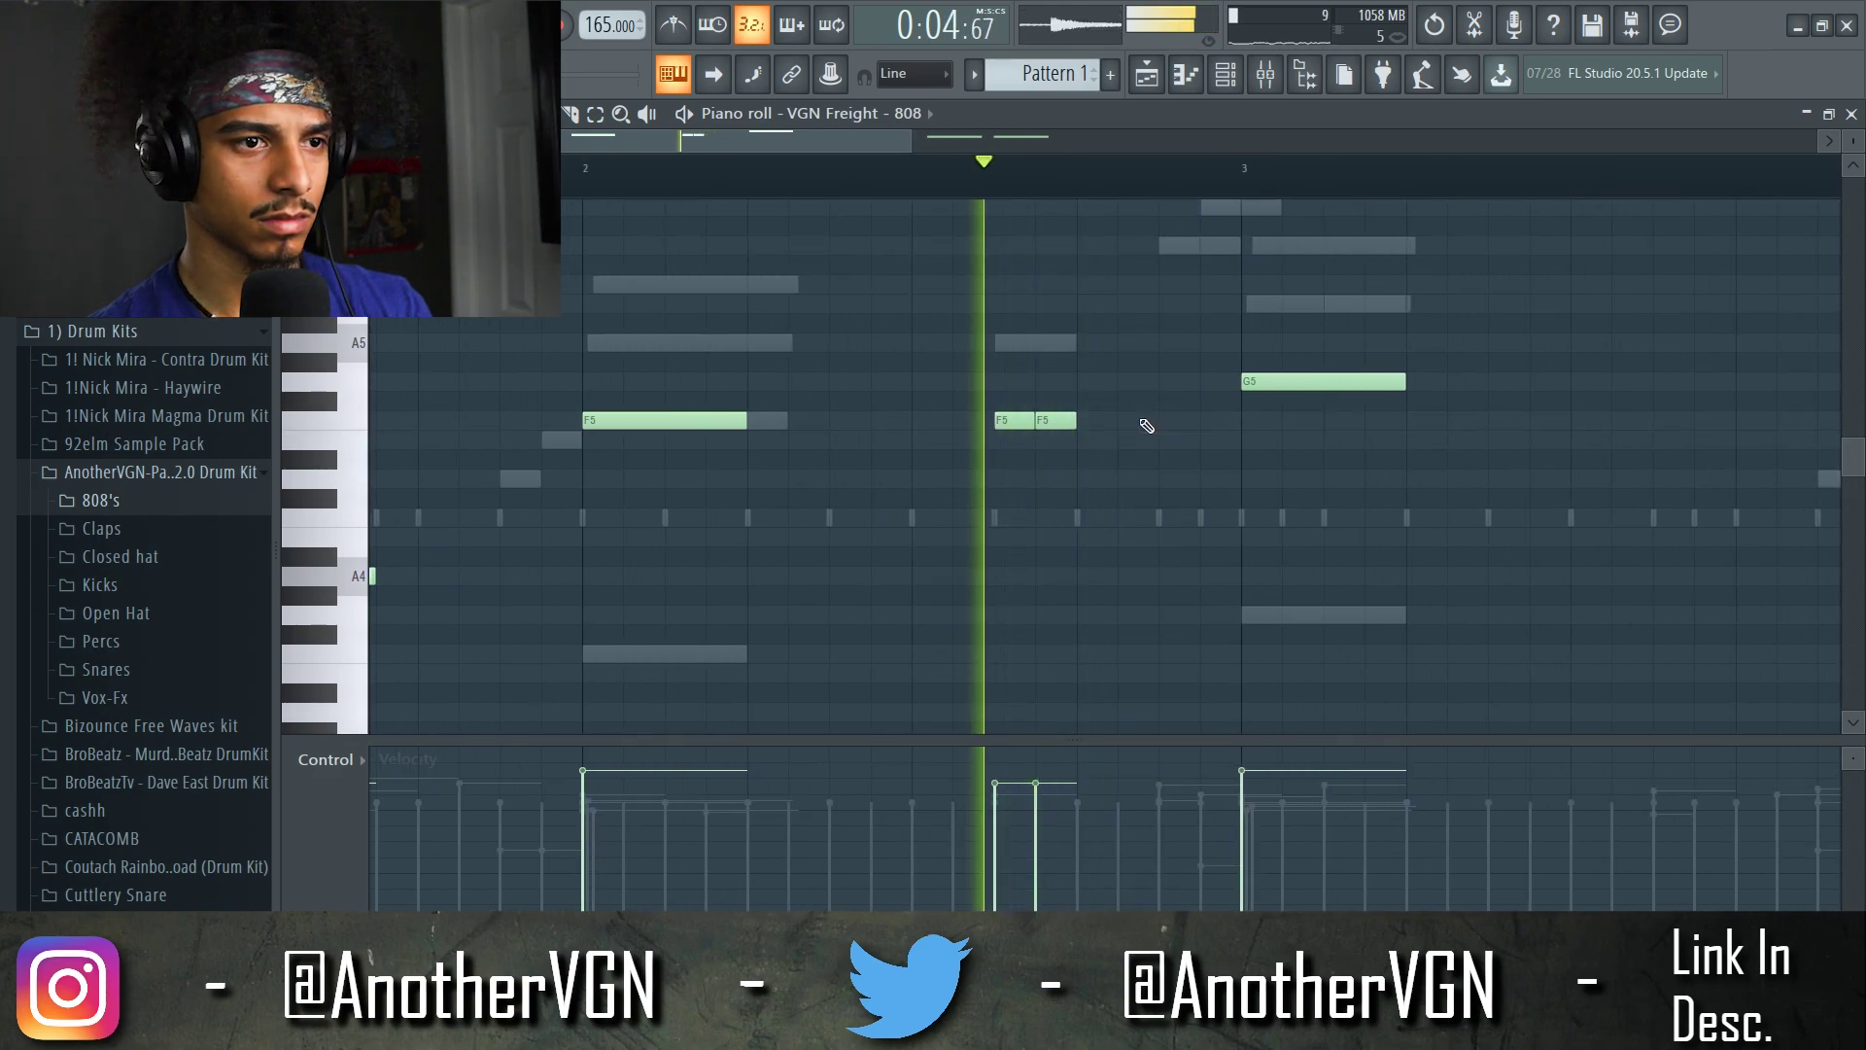
left_click(1131, 420)
scroll(1137, 425, "down", 3)
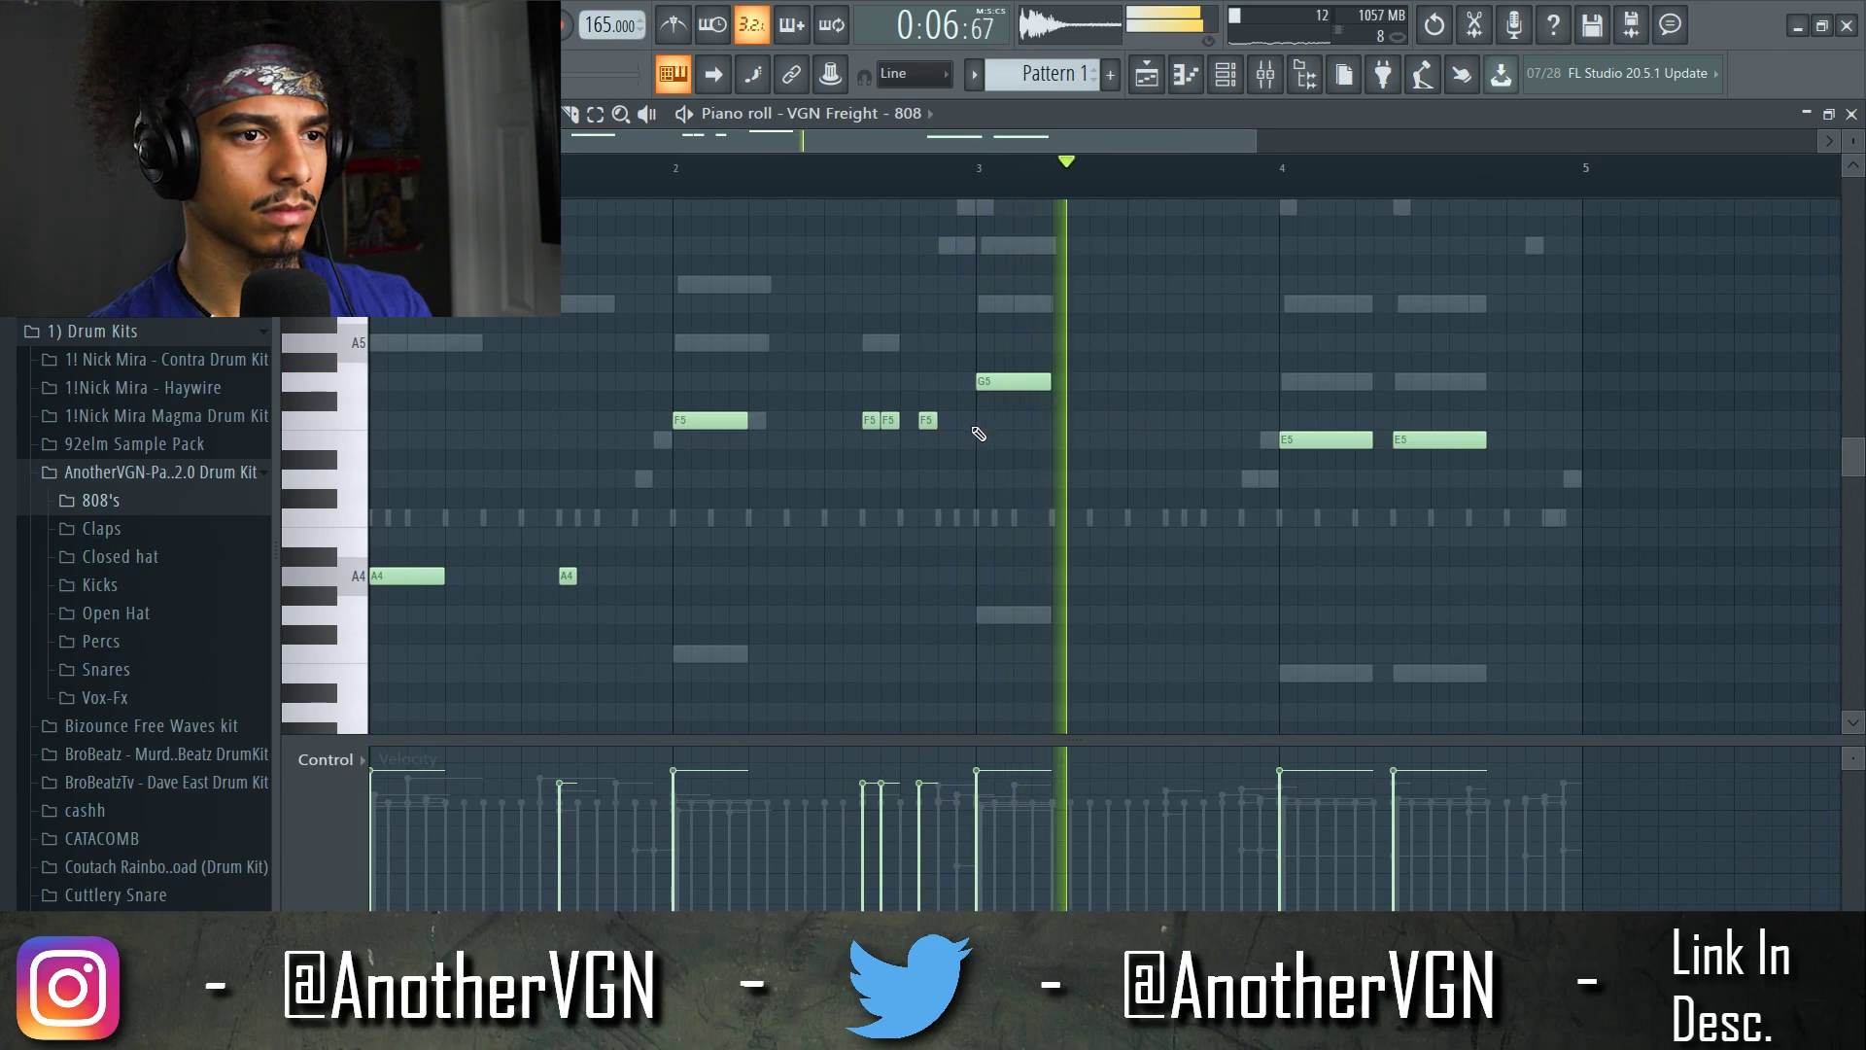
left_click(930, 420, "ctrl")
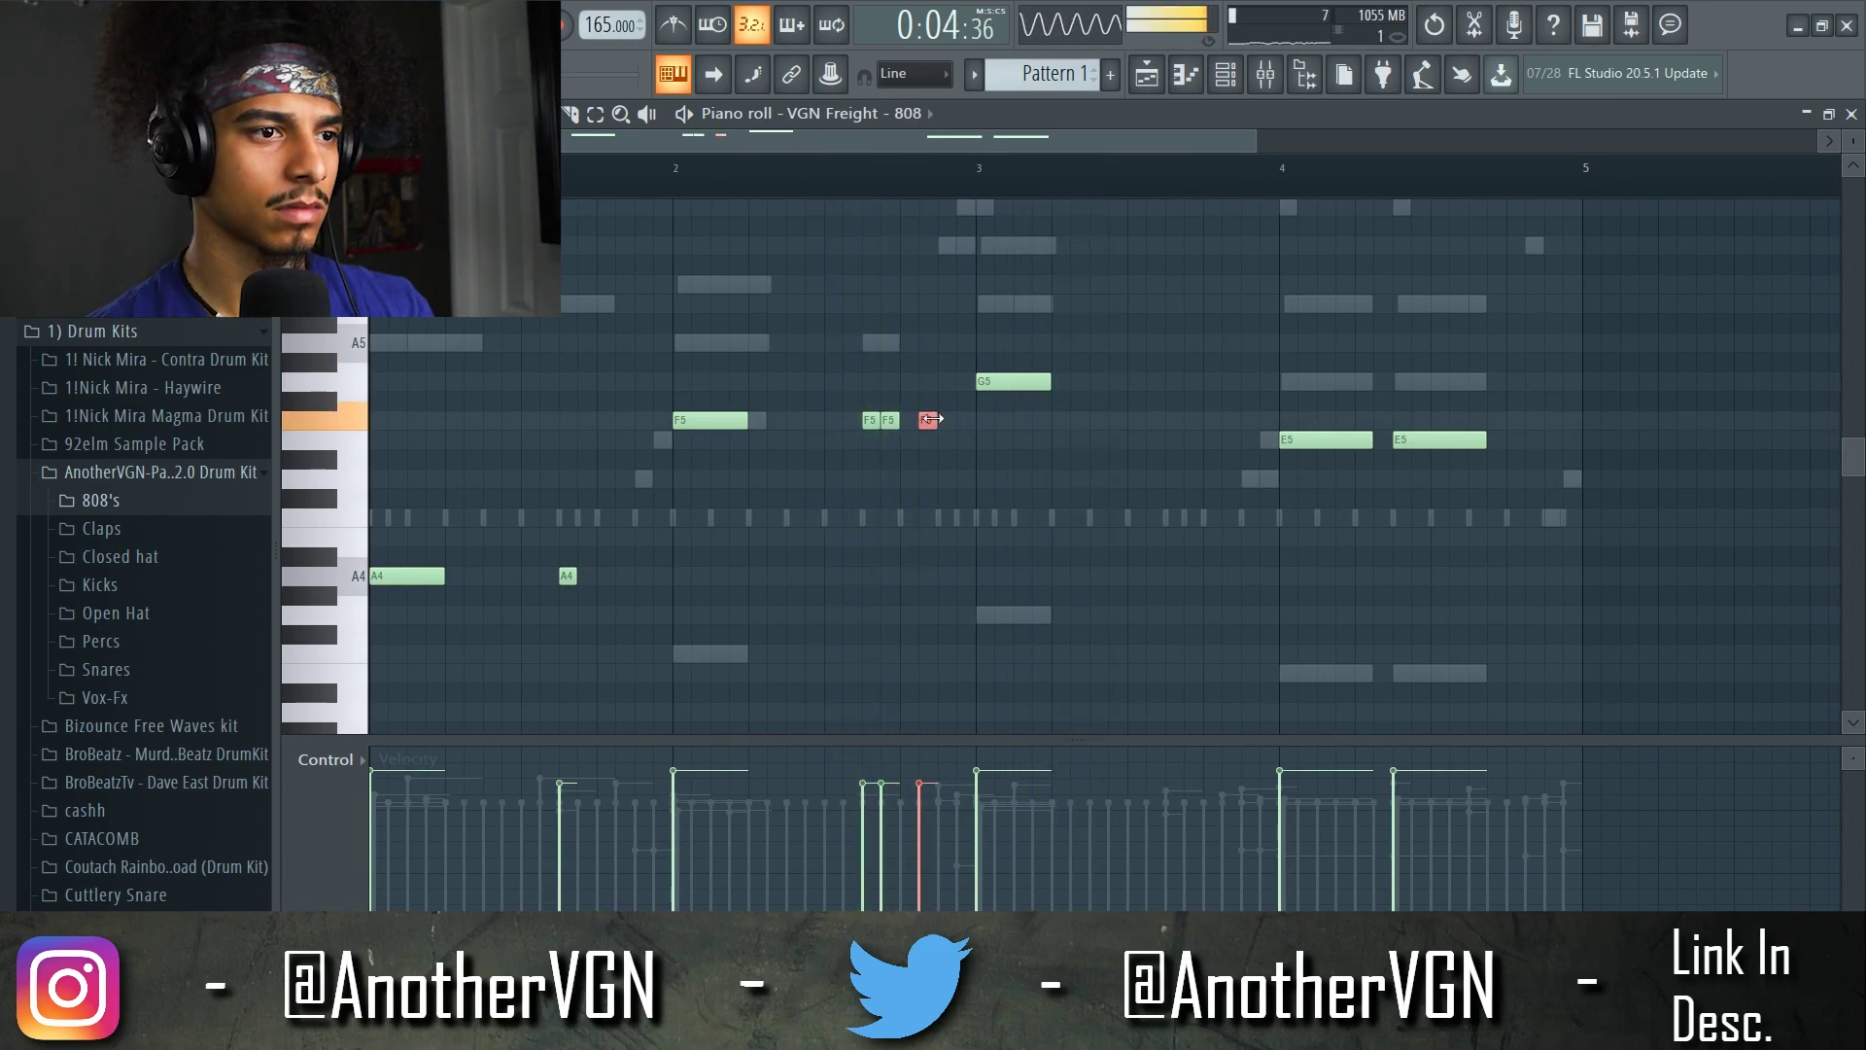
- Add three short G5 notes later in the bar
scroll(1137, 413, "up", 3)
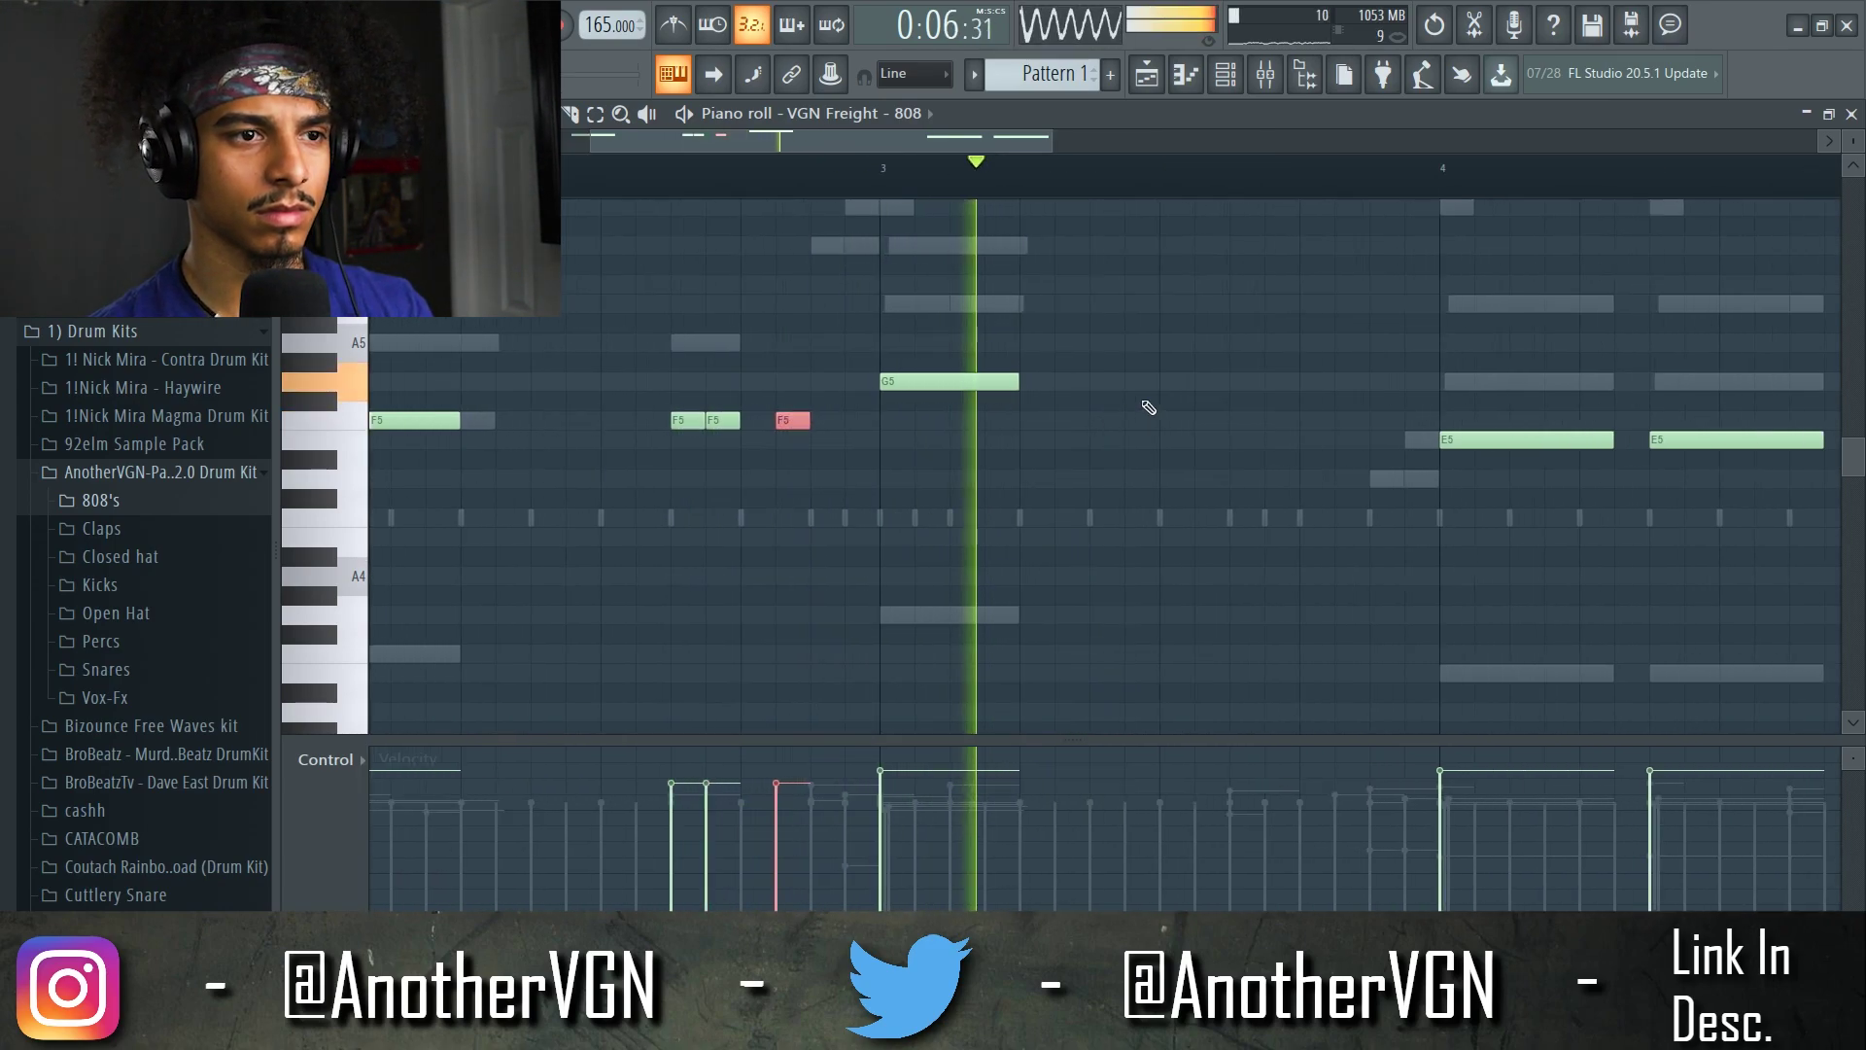
left_click(1236, 381)
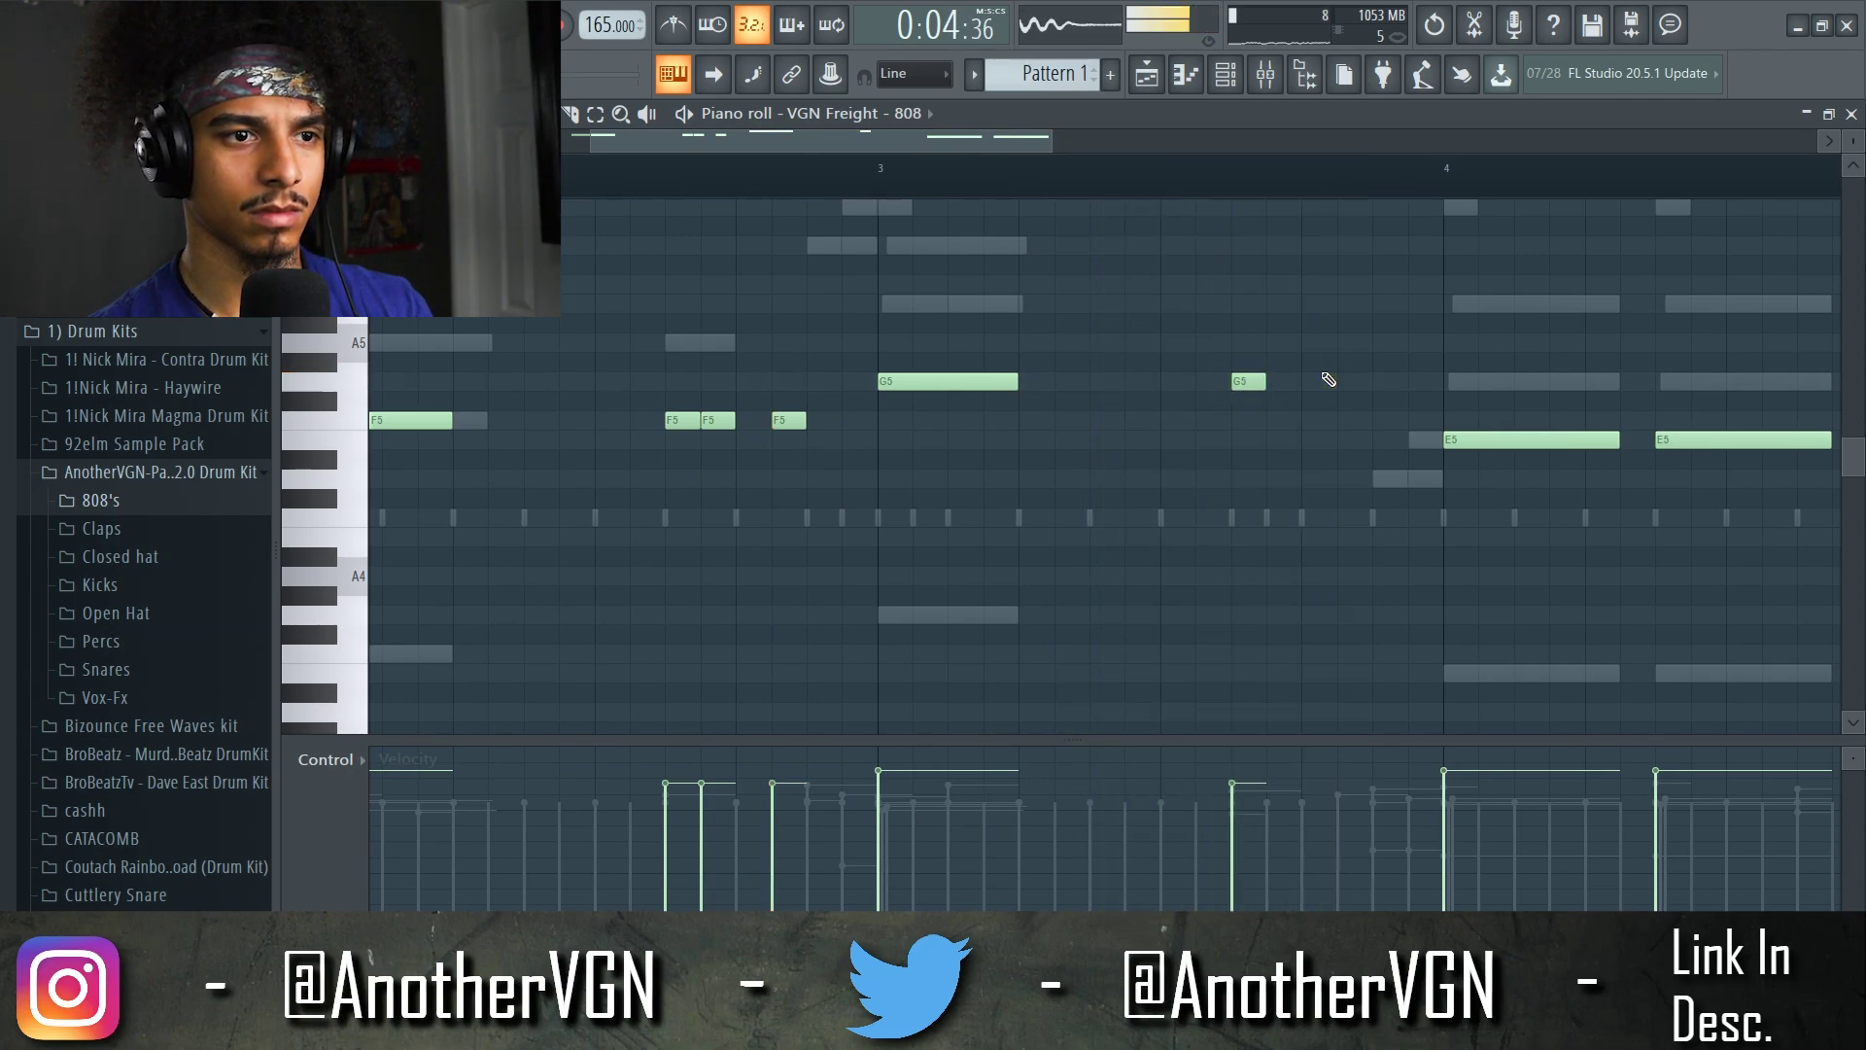
scroll(1283, 386, "down", 3)
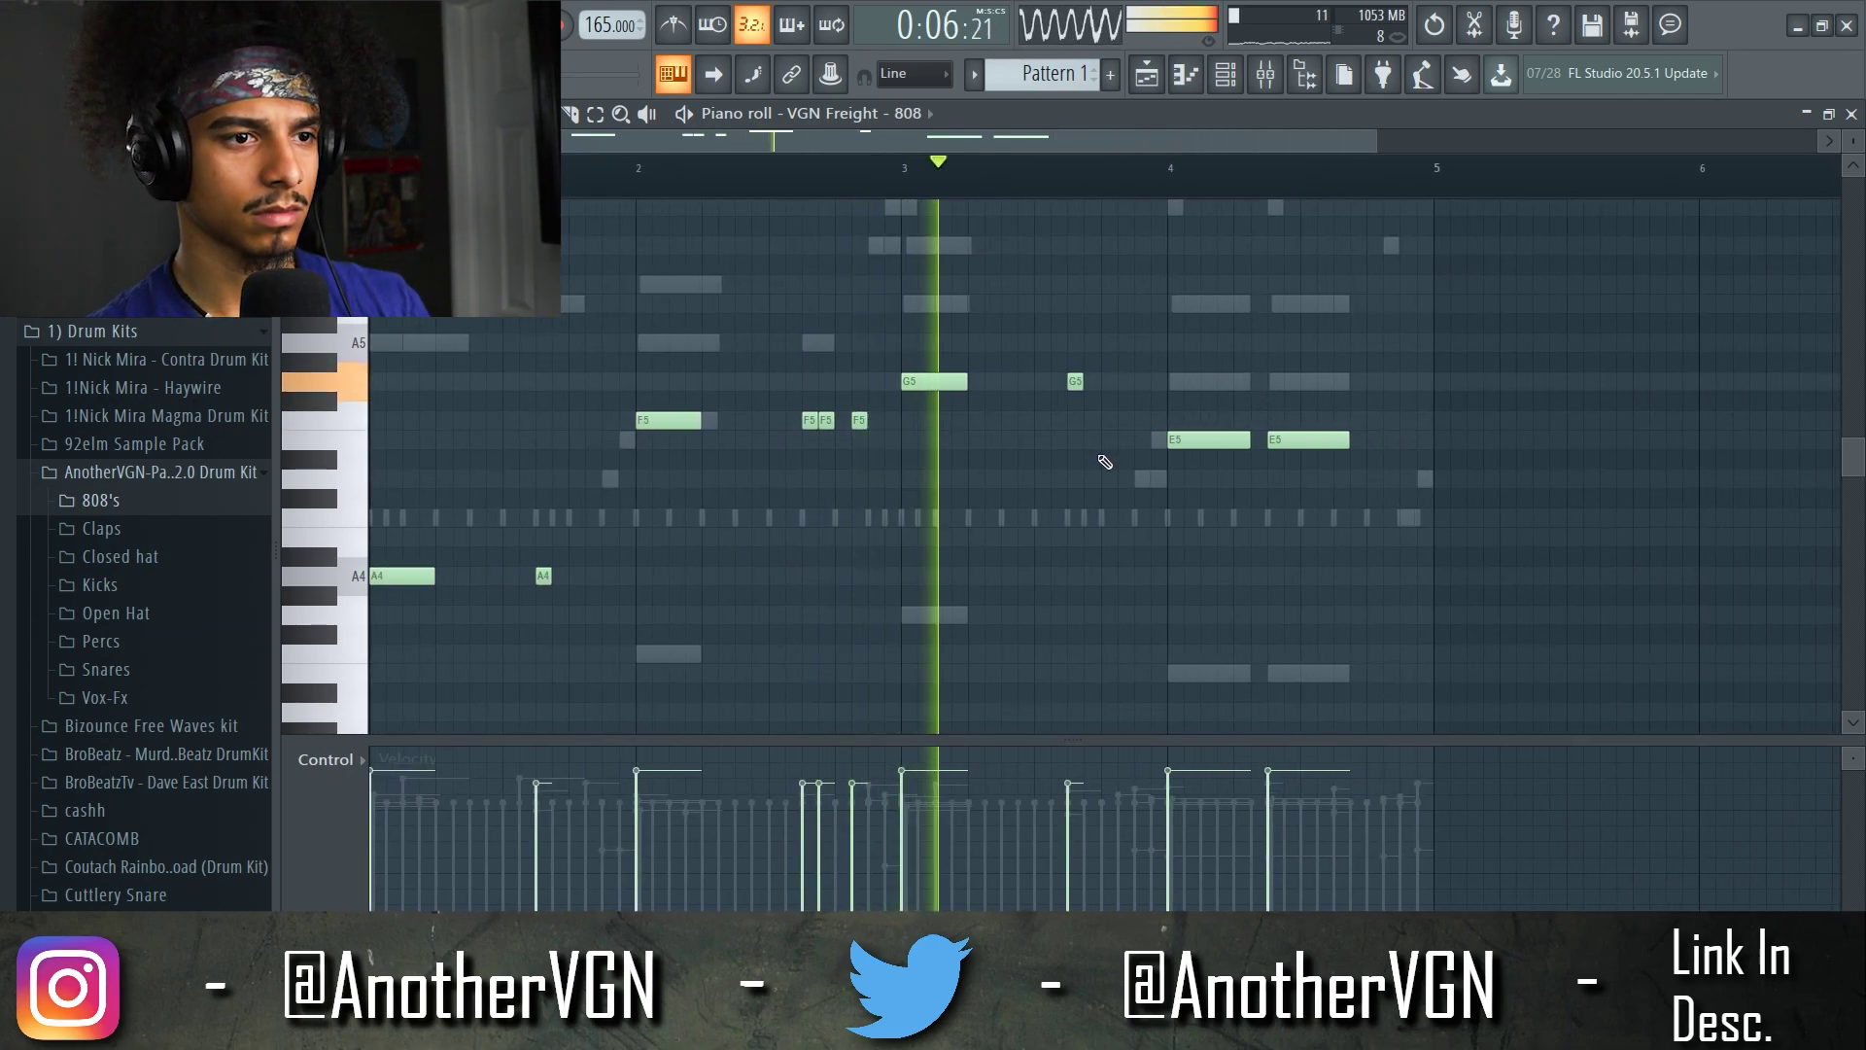
scroll(1158, 417, "up", 3)
left_click(1183, 379)
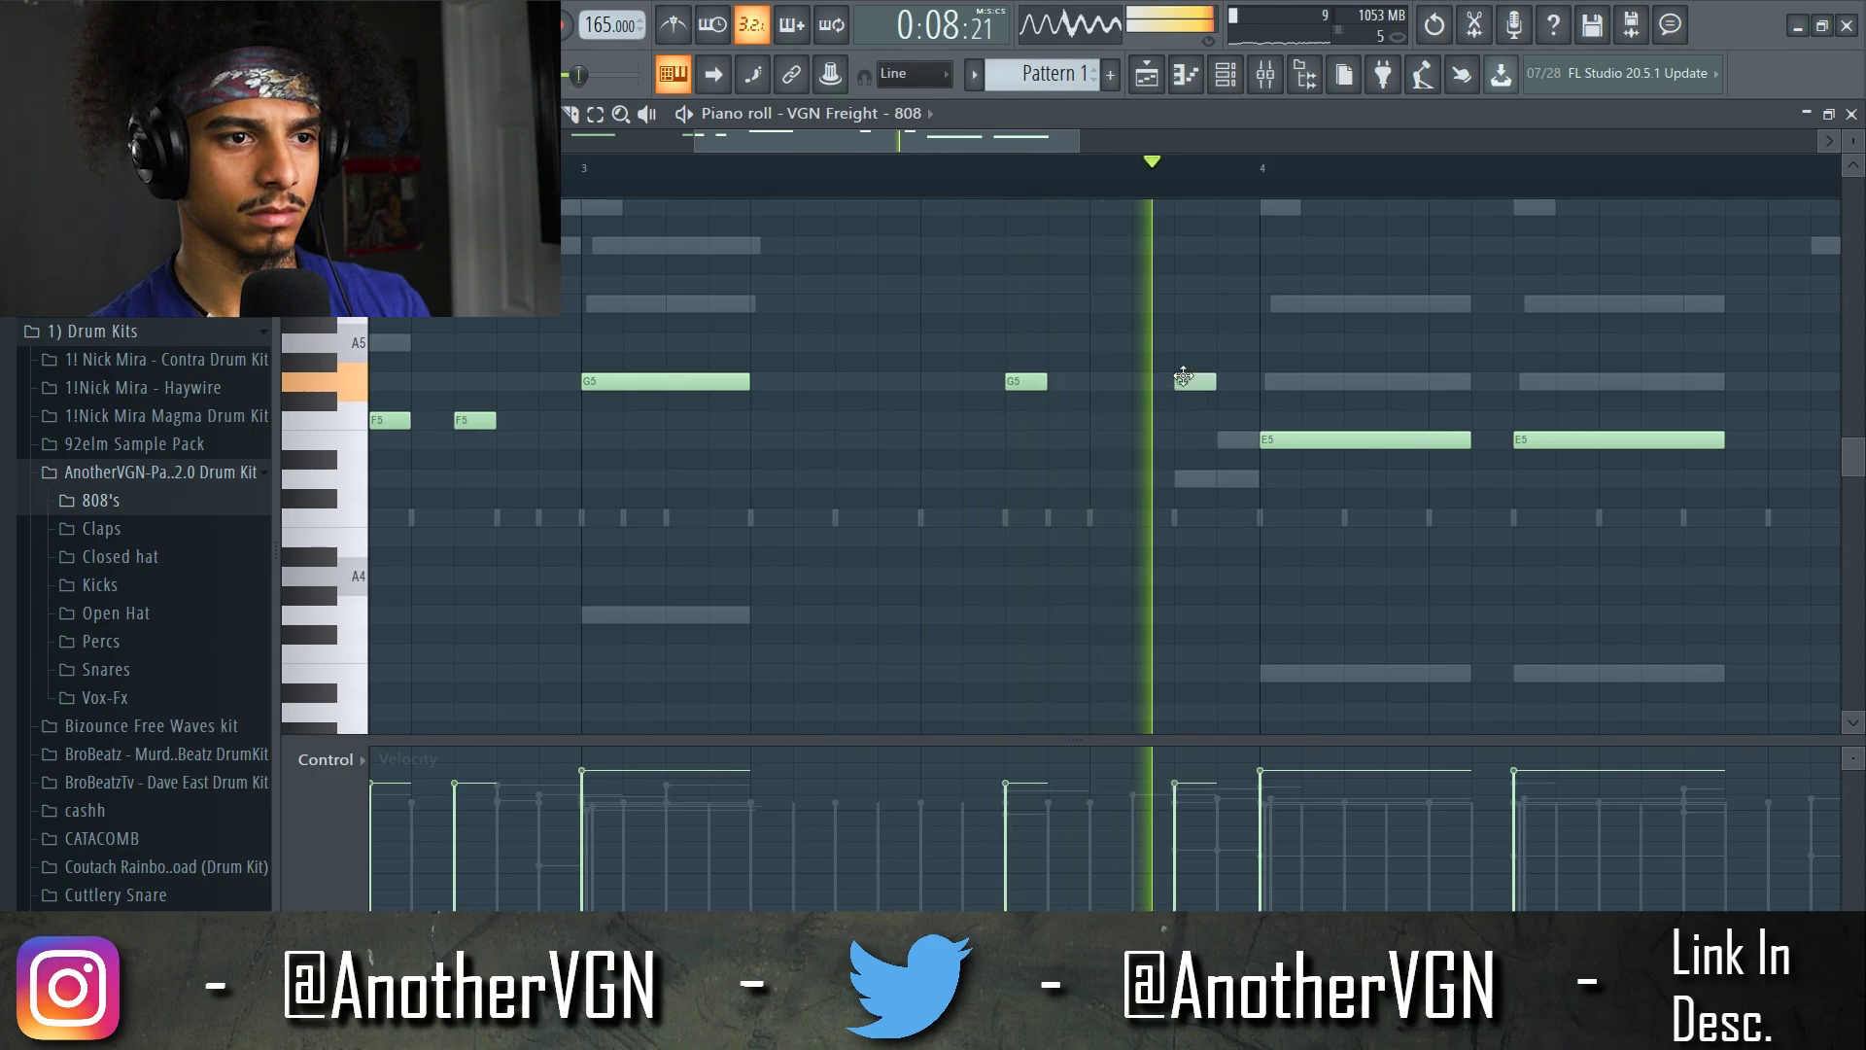
left_click(1237, 381)
key("space")
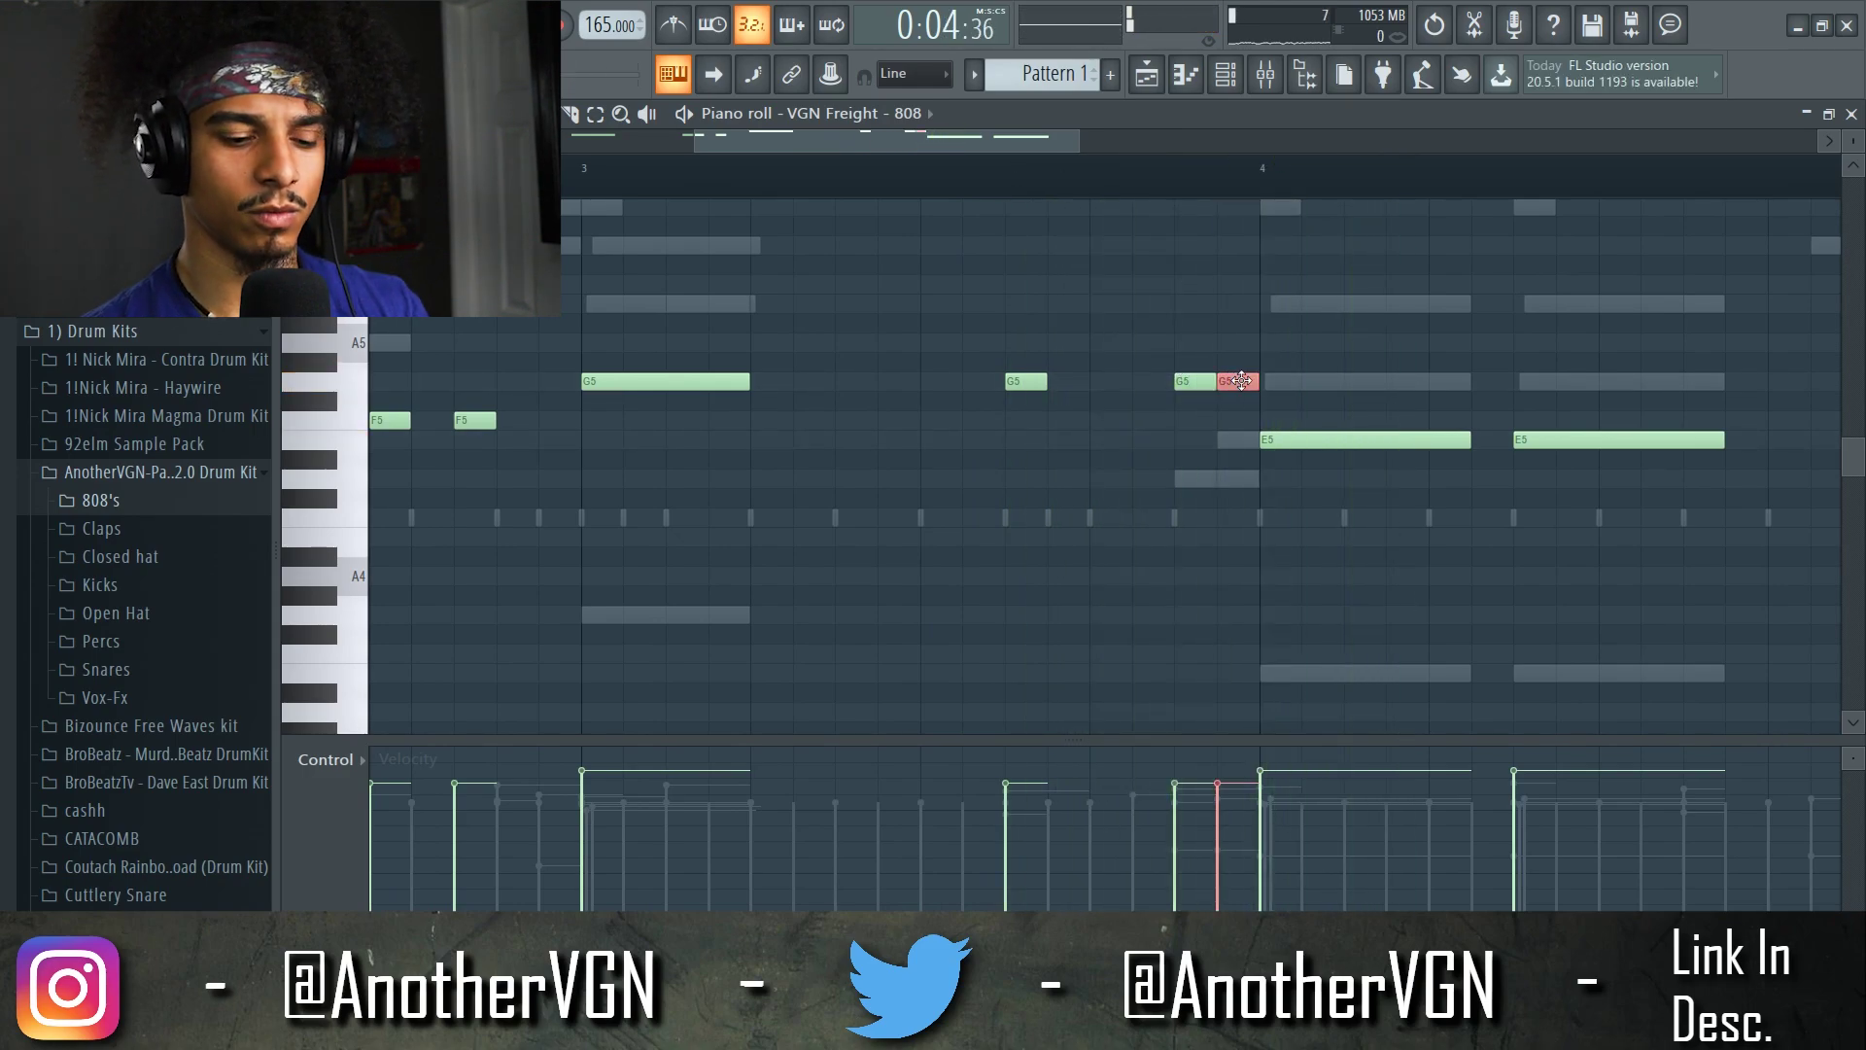
- Make the G4 note a slide note and replay the 808 pattern
double_click(1230, 616)
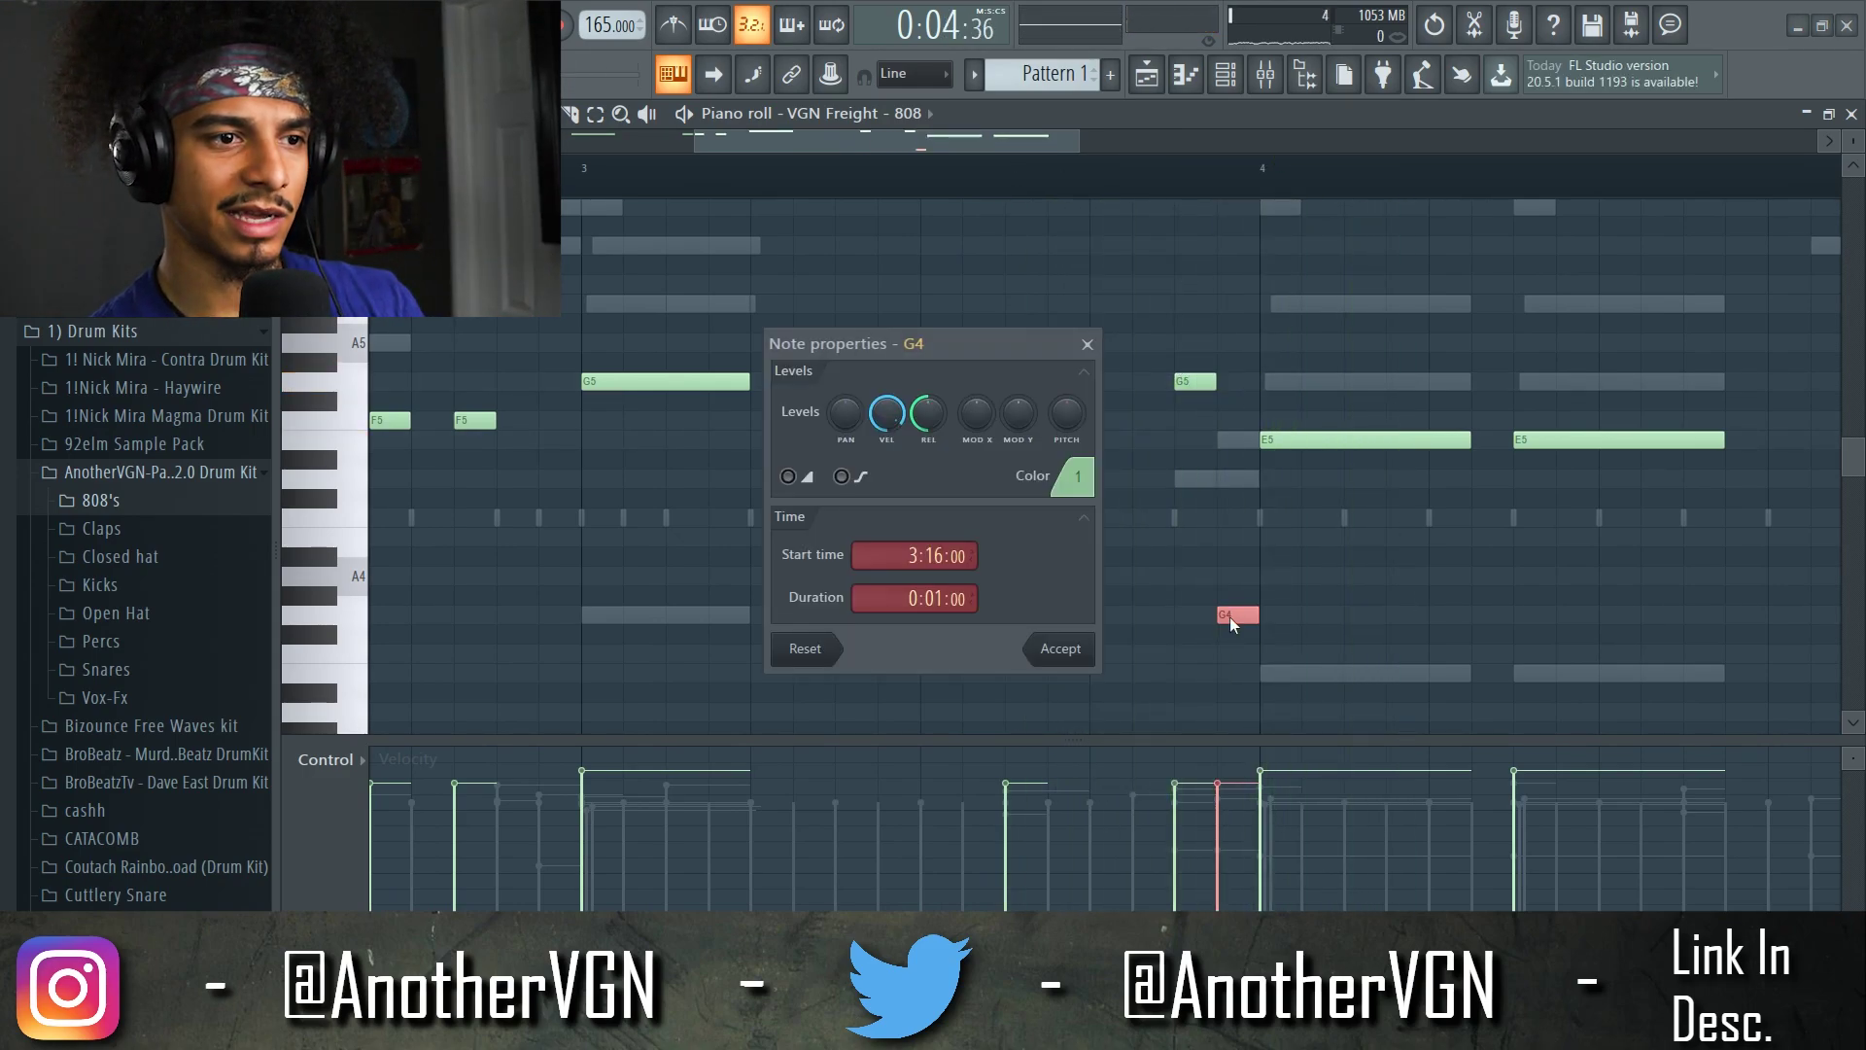
left_click(1073, 650)
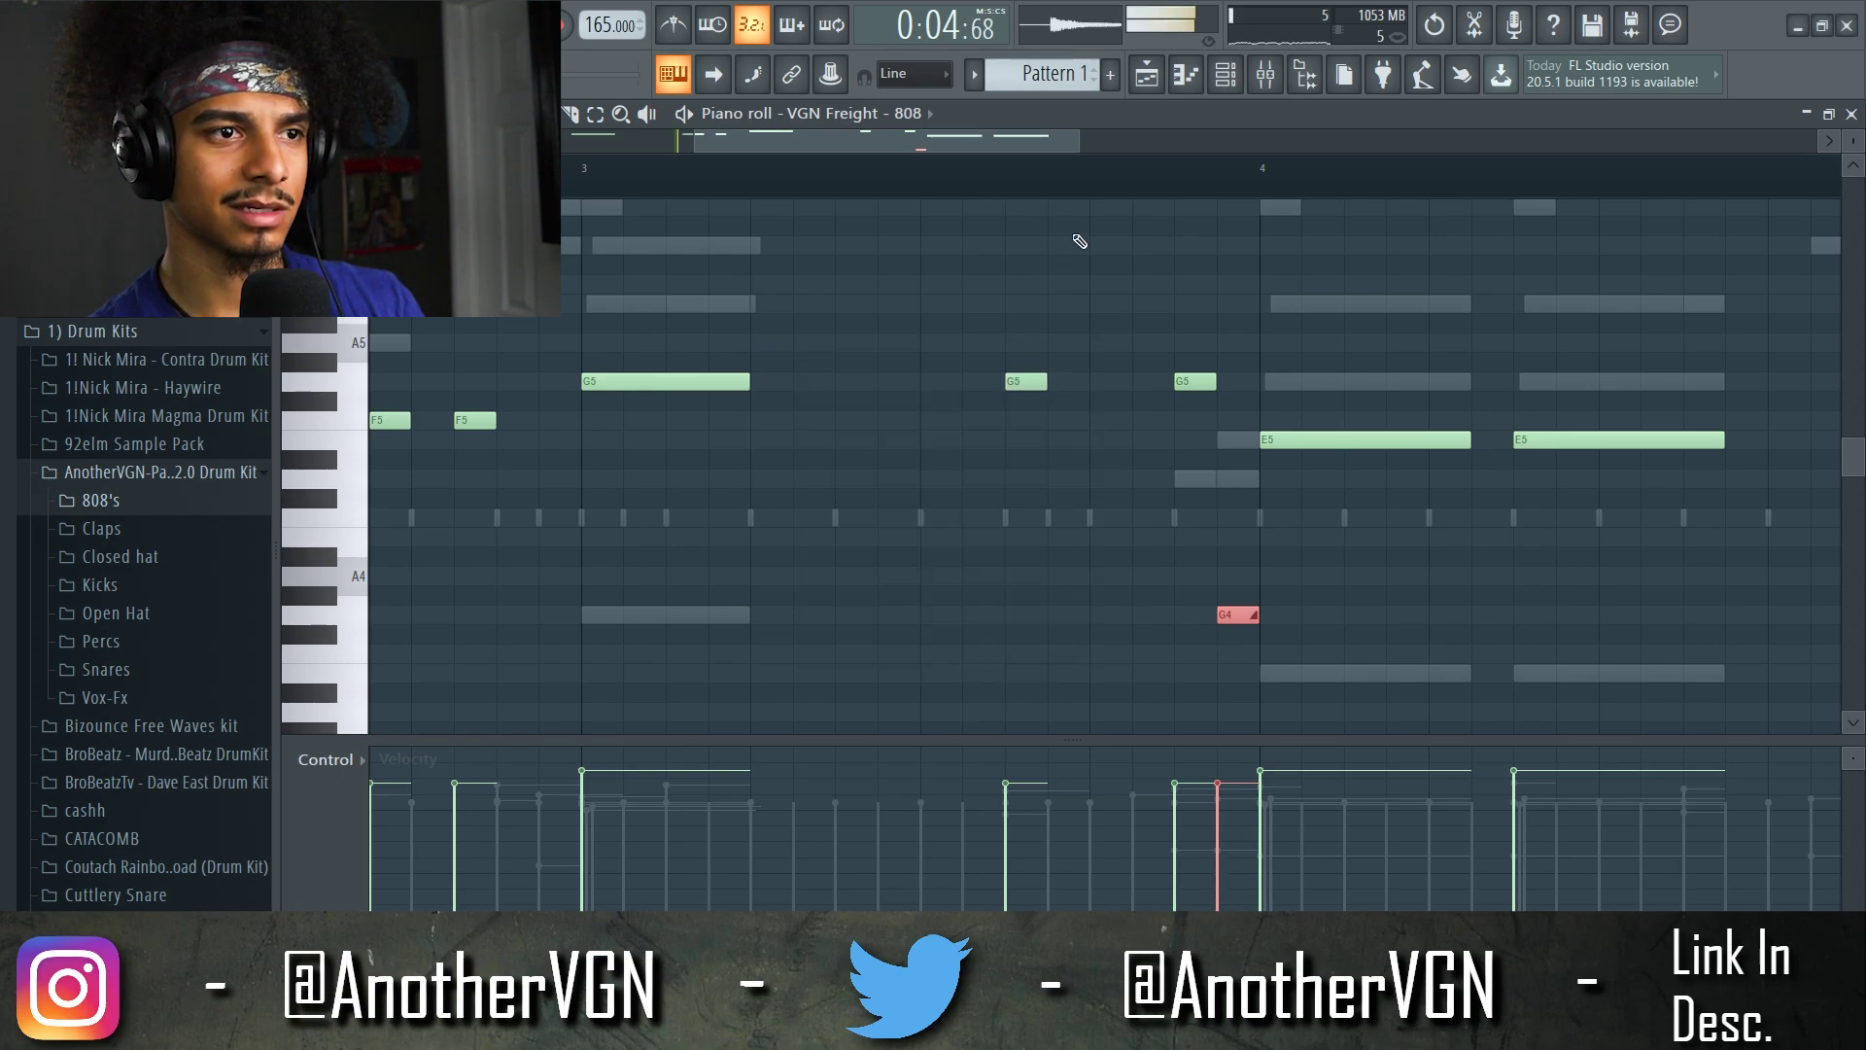
key("space")
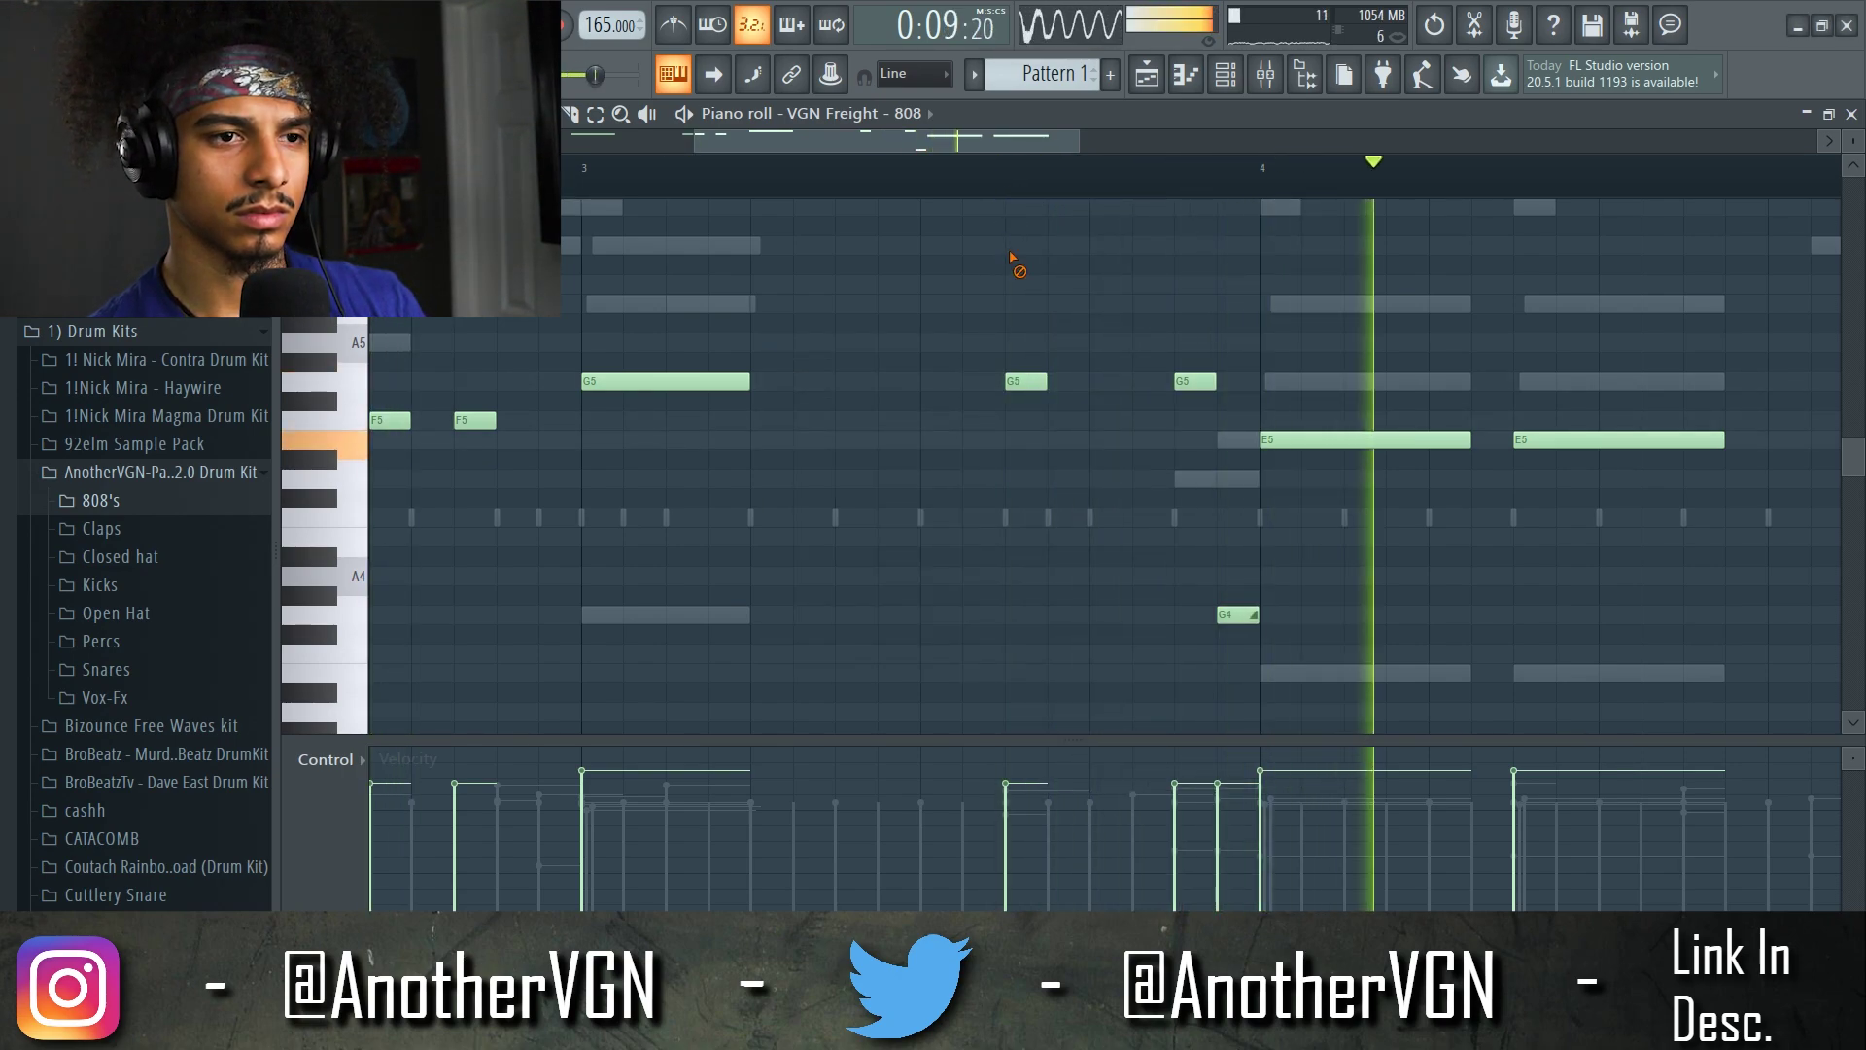
scroll(1191, 306, "down", 4)
key("KP_Divide")
scroll(1486, 460, "up", 1)
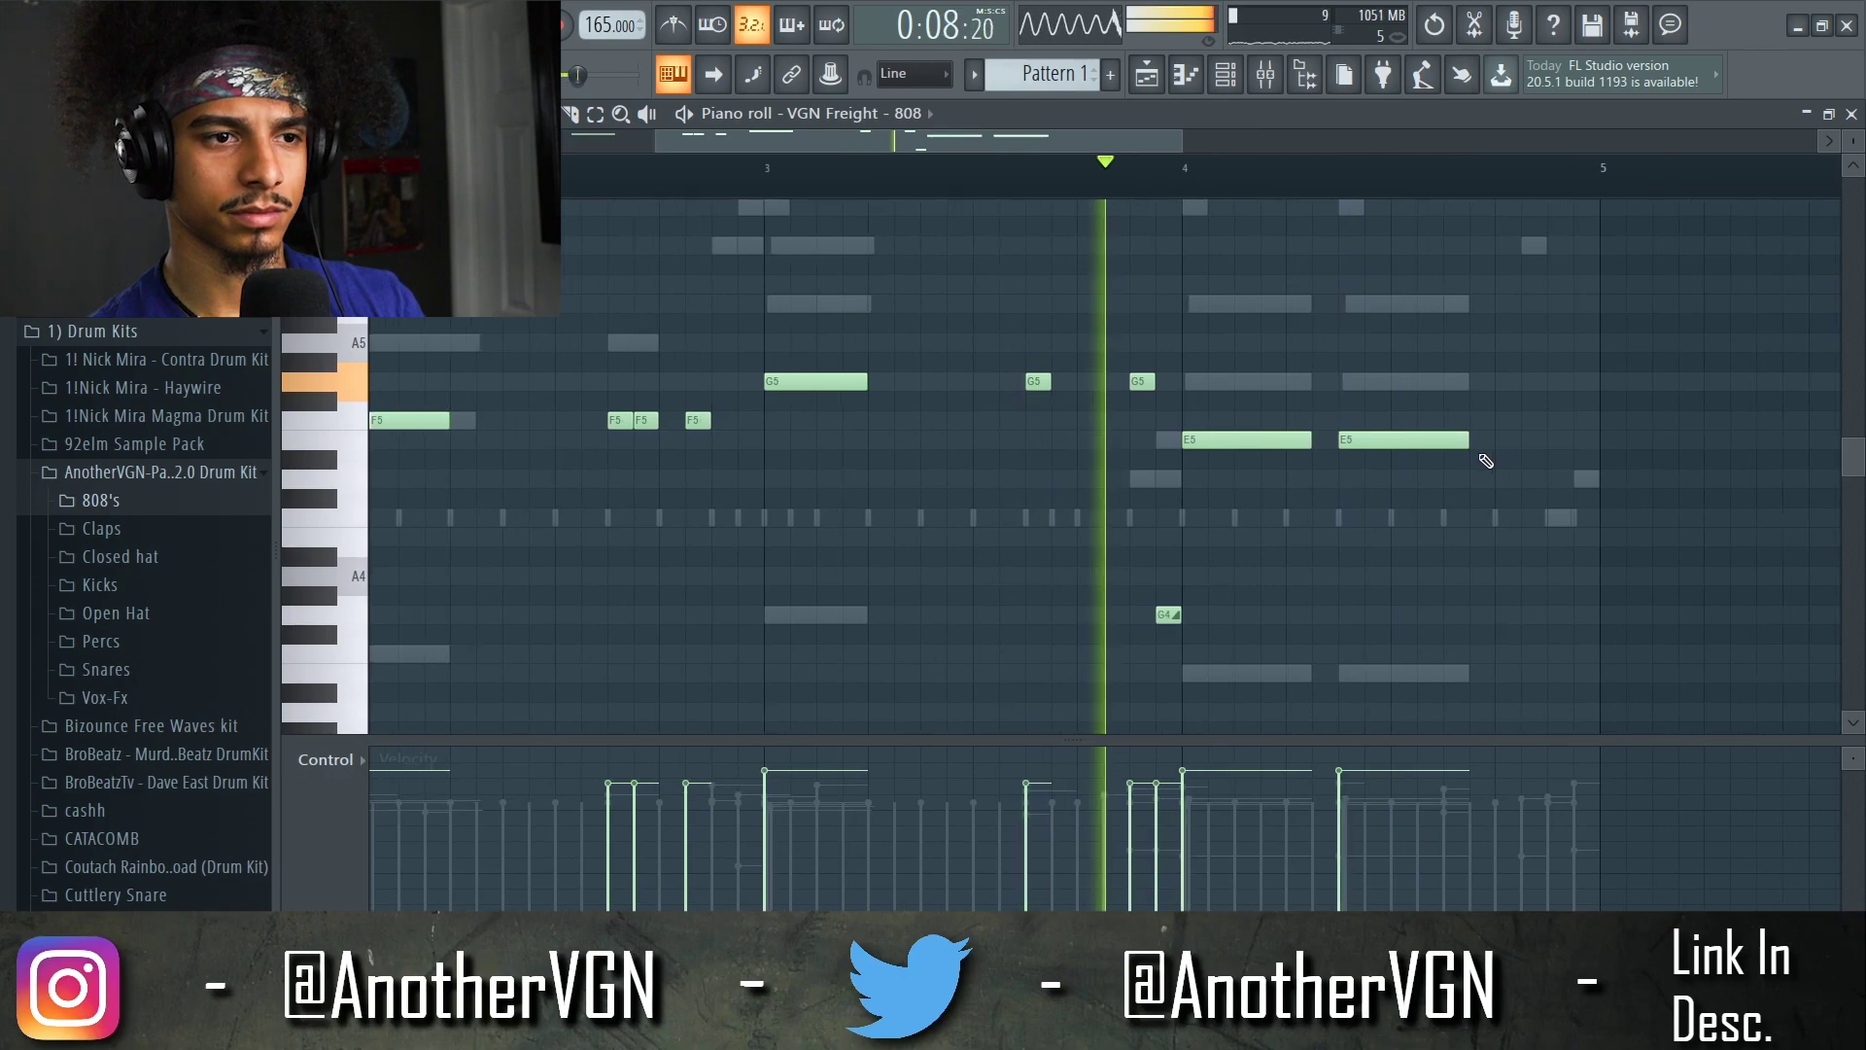
scroll(1486, 460, "up", 2)
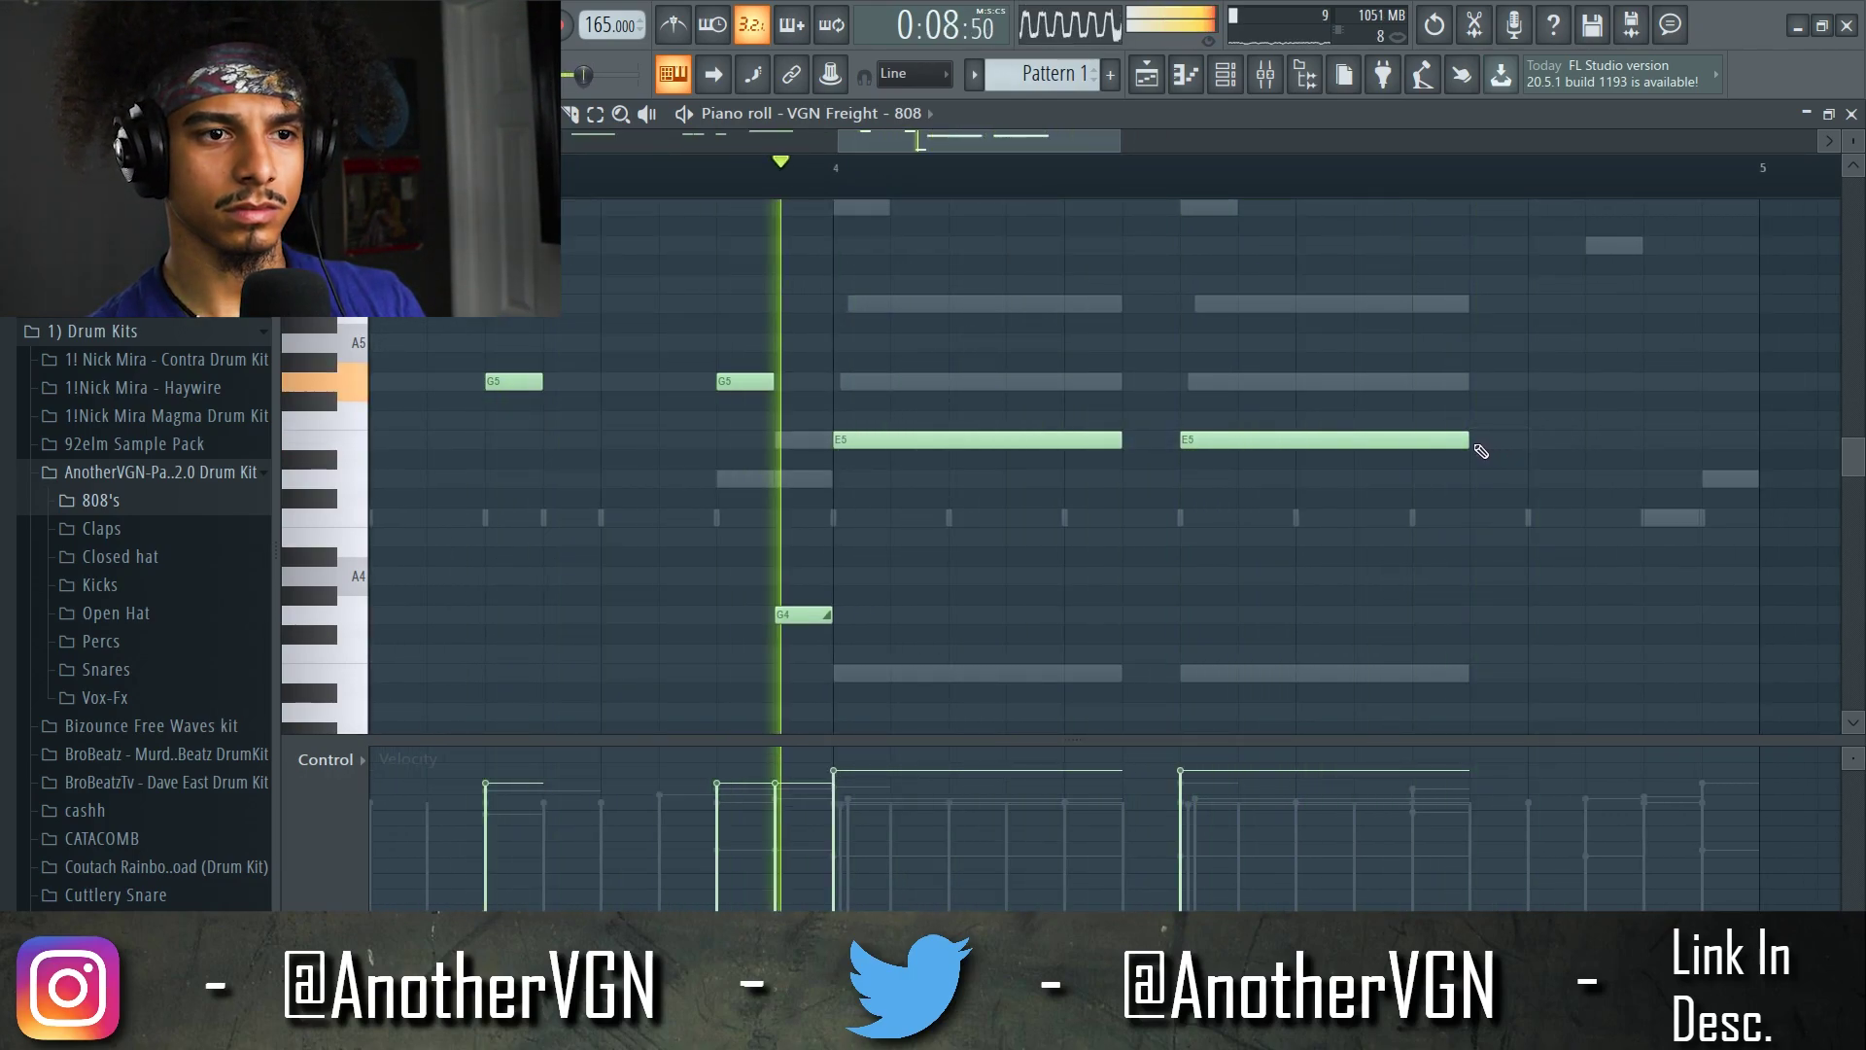
- Add a long note at the end of bar 4 and drop it an octave to G5
left_click(1527, 443)
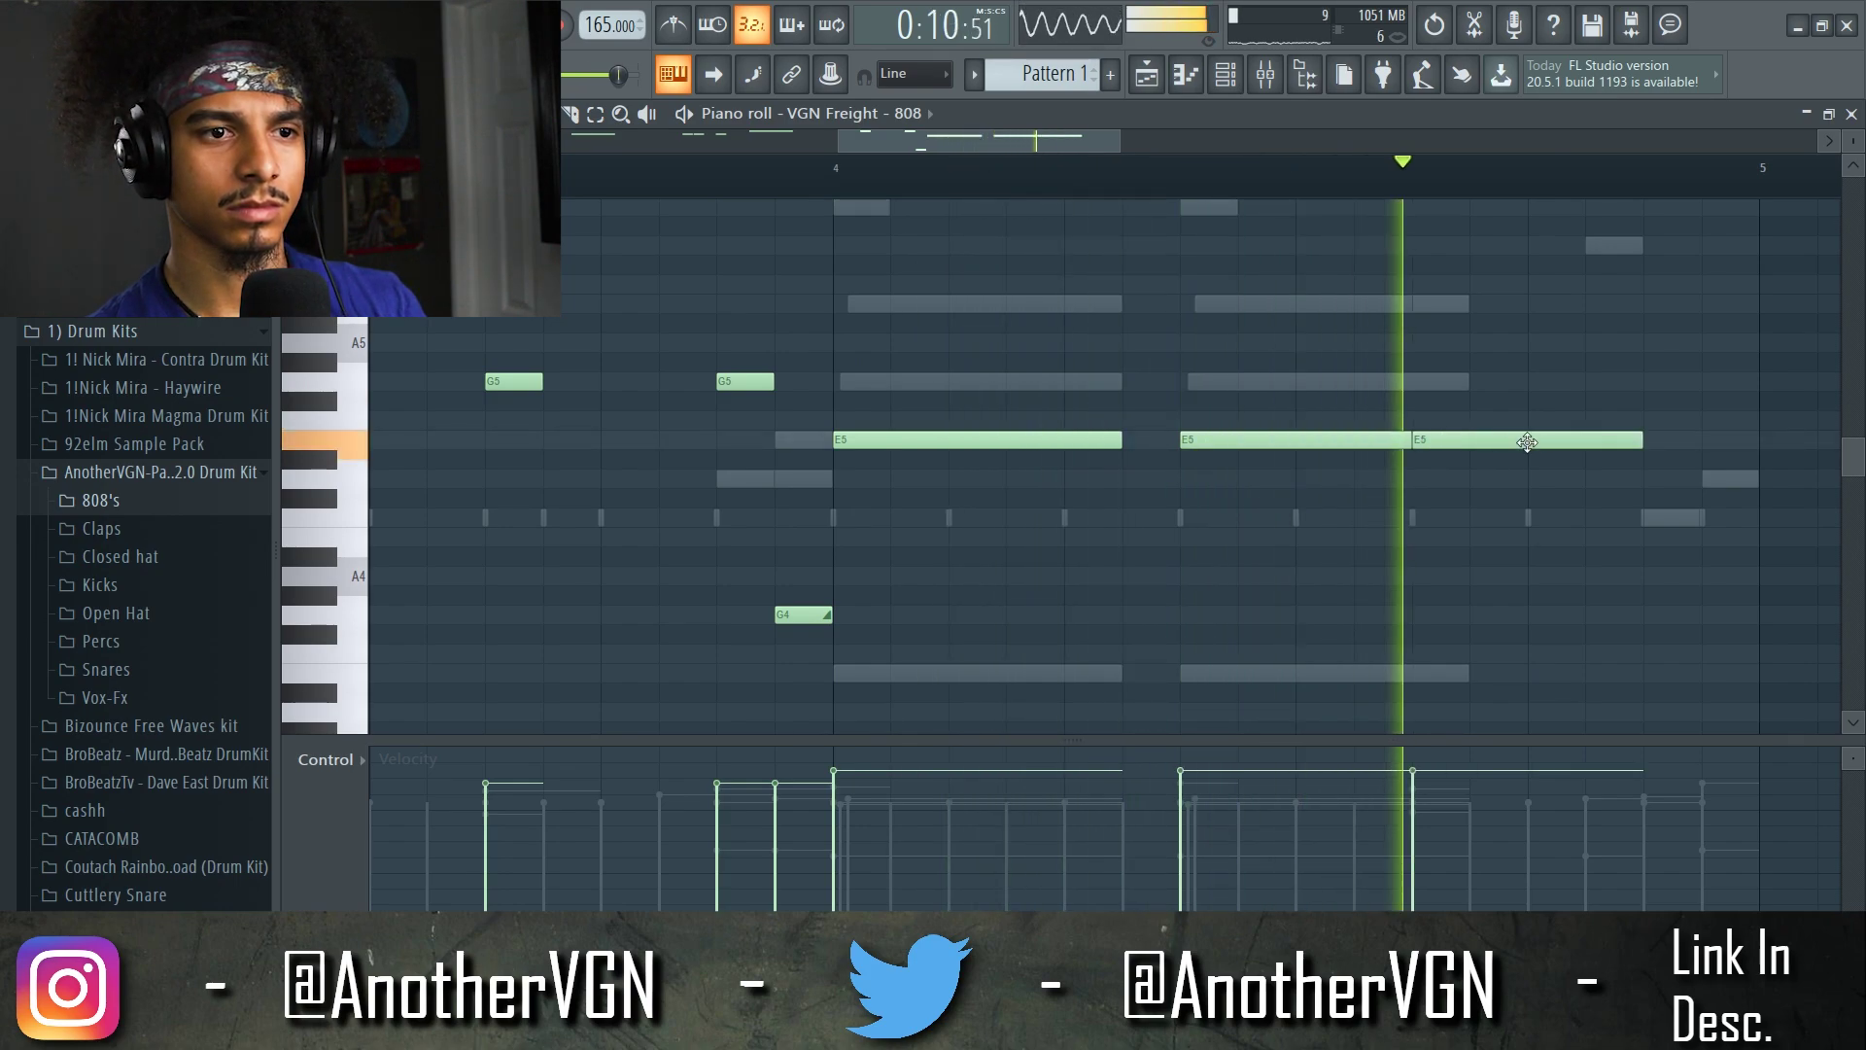
scroll(1553, 447, "up", 2)
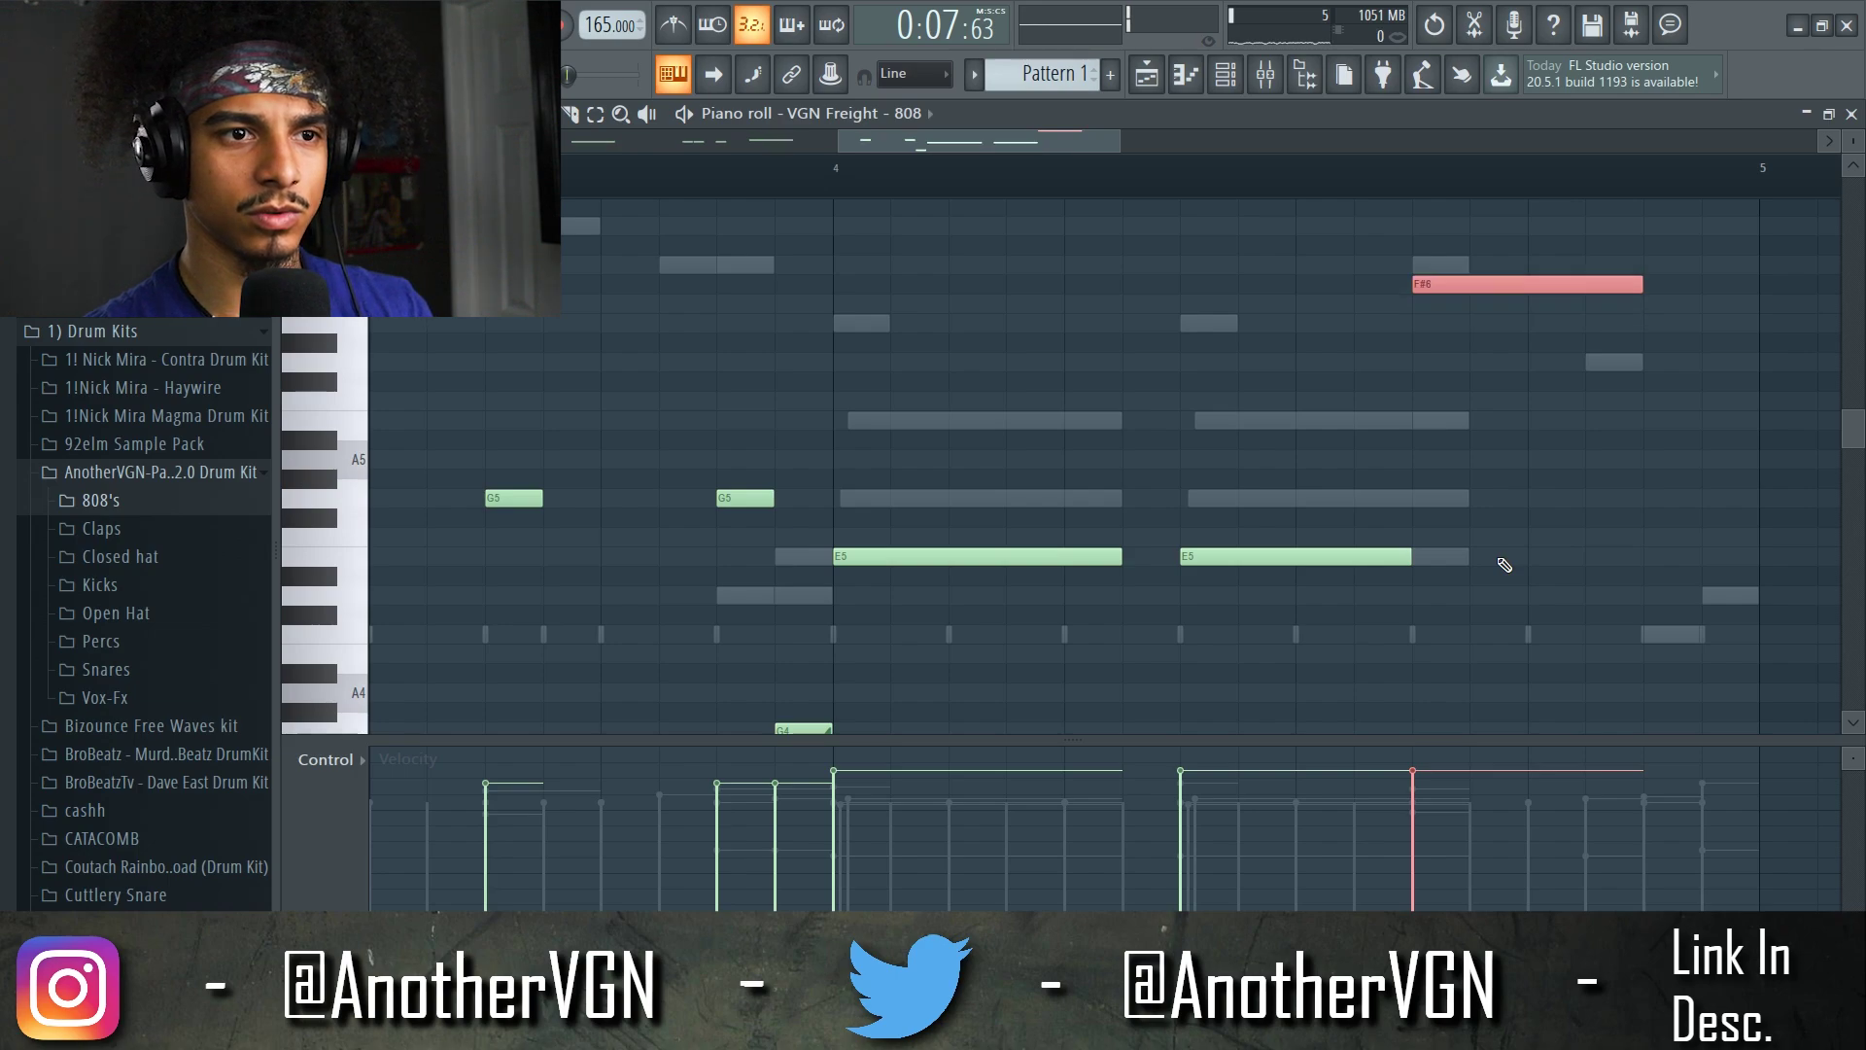
key("ctrl+Down")
key("space")
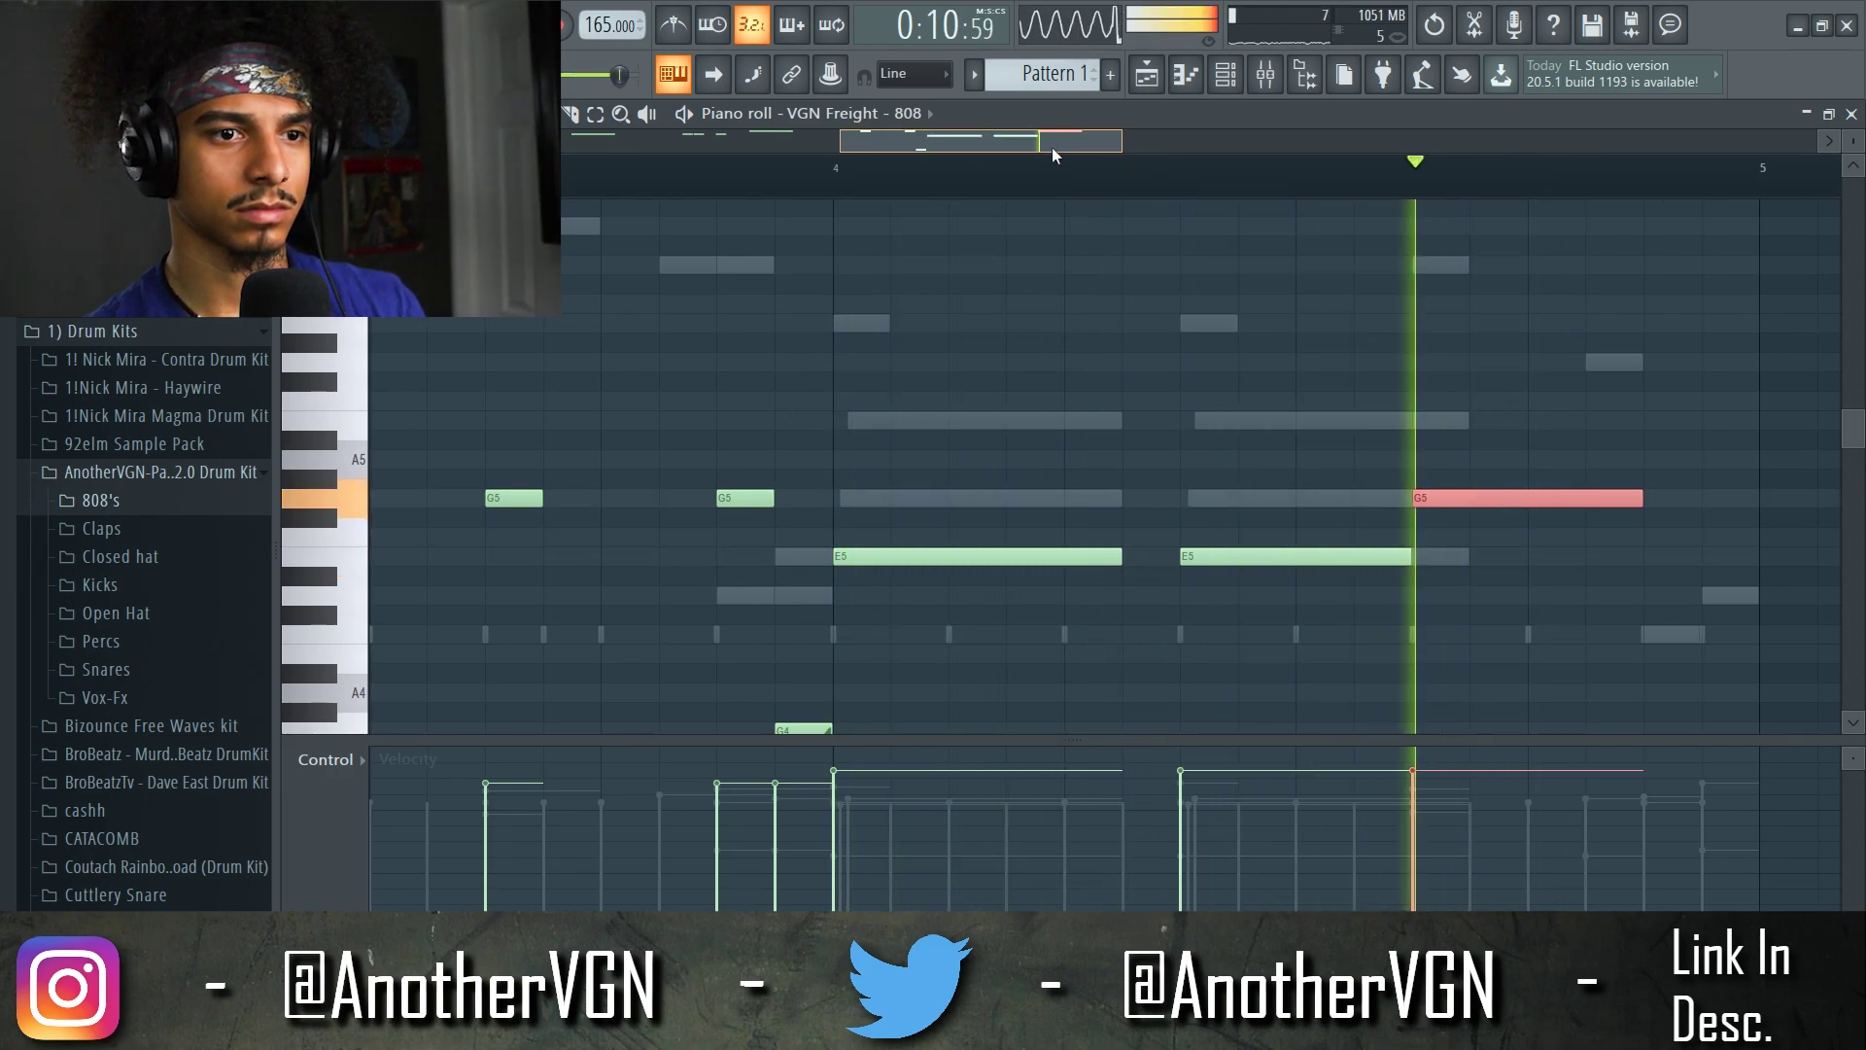
- Add a short note after the last G5, lowering its pitch and shortening it
left_click_drag(1052, 148, 1096, 143)
key("space")
key("space")
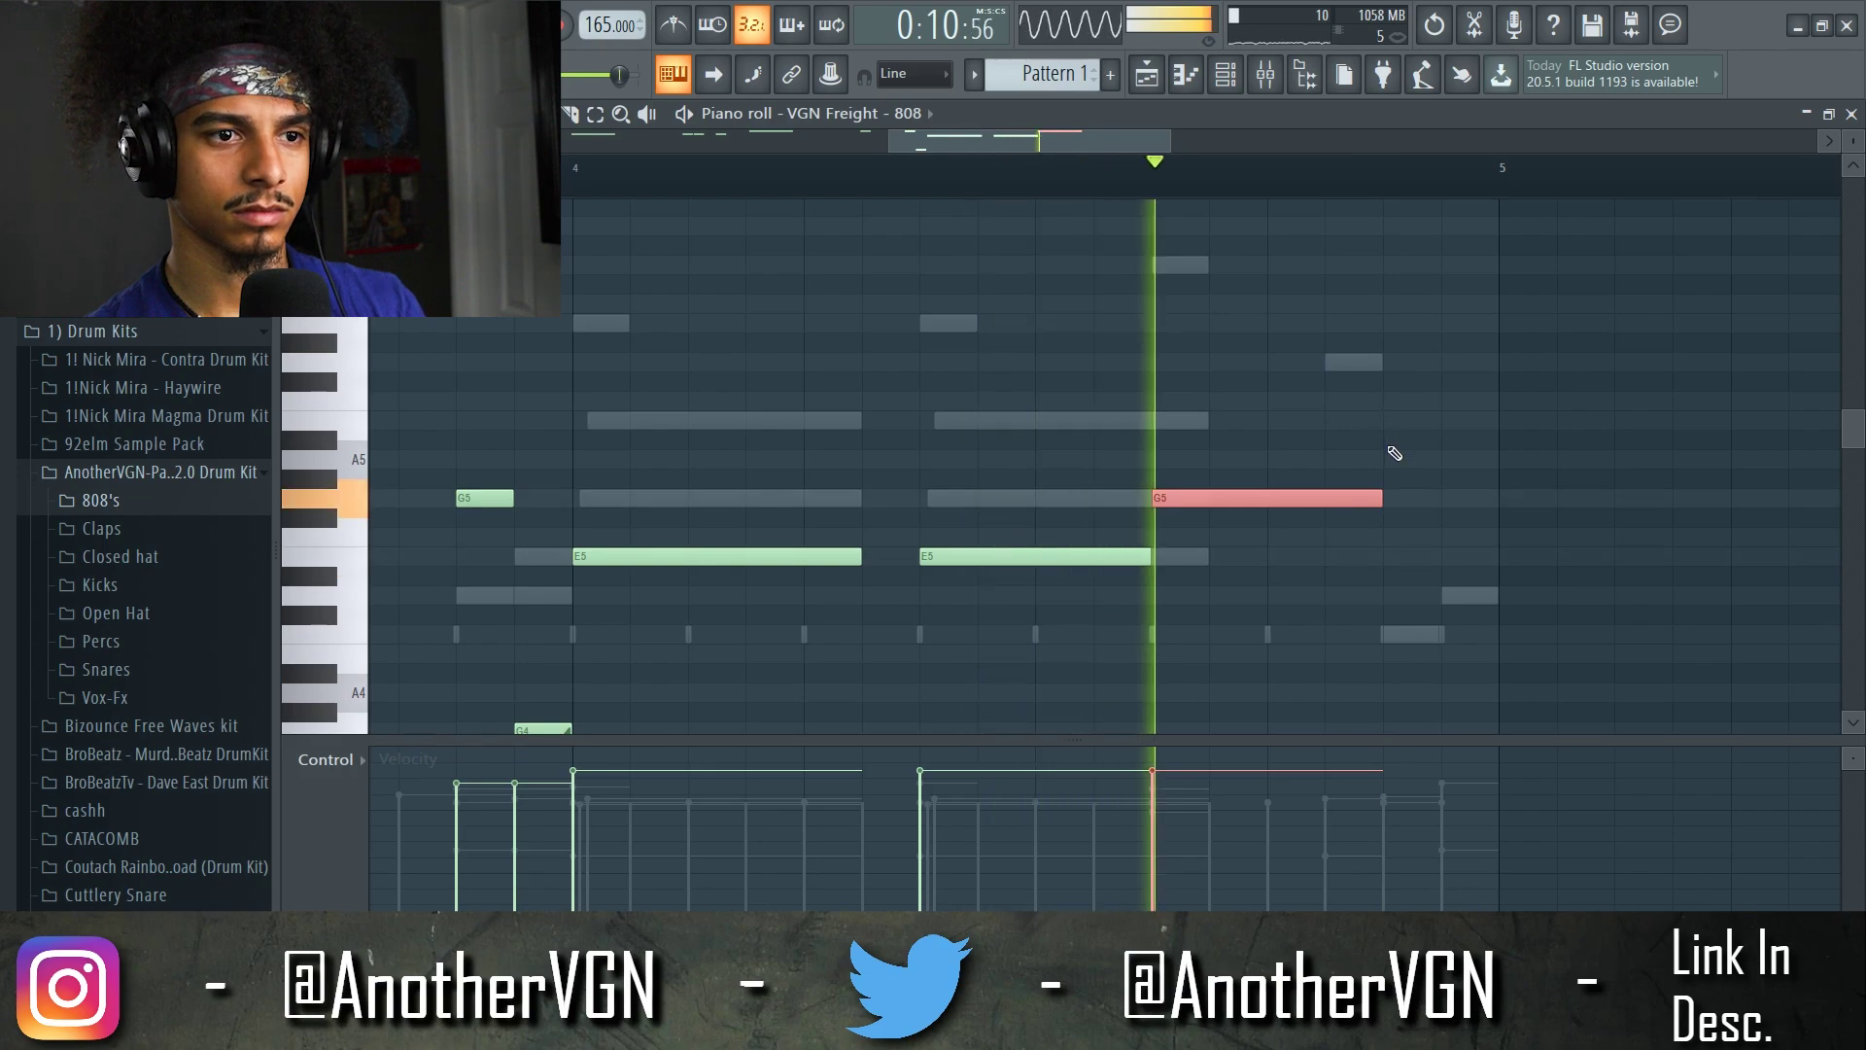
left_click(1448, 498)
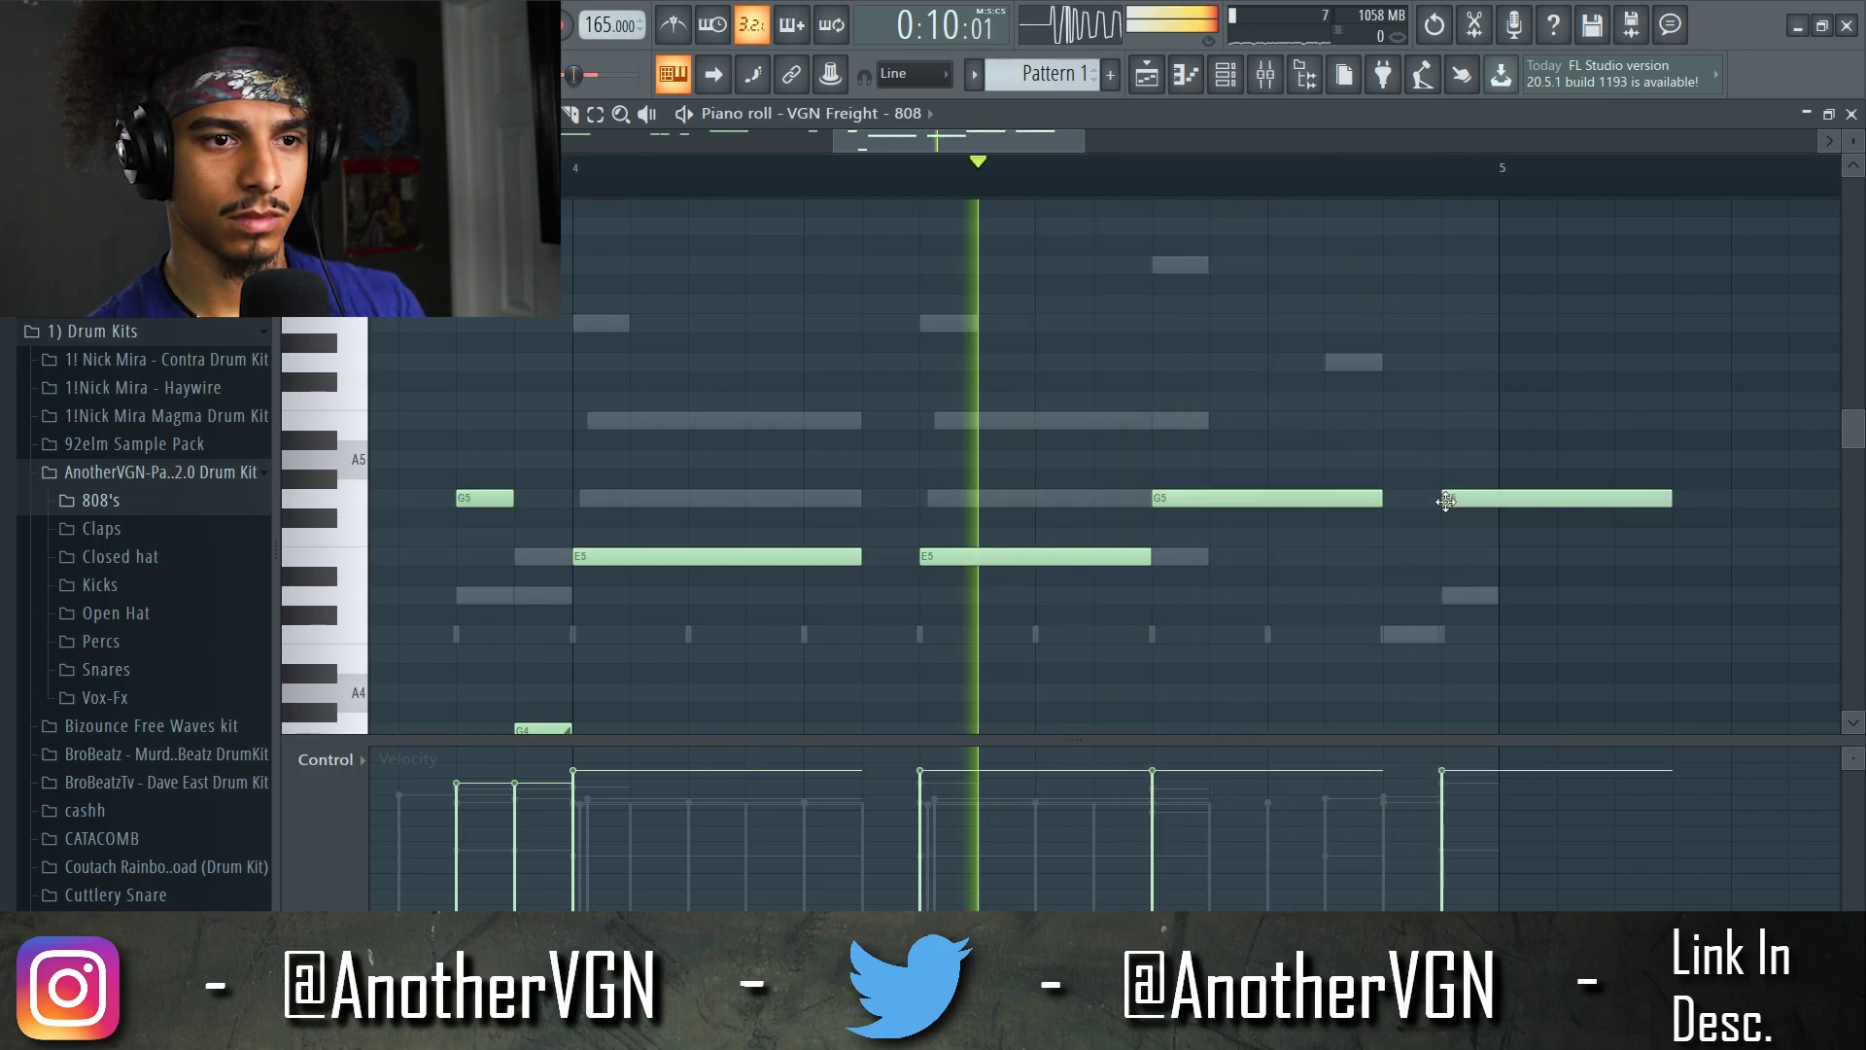
key("space")
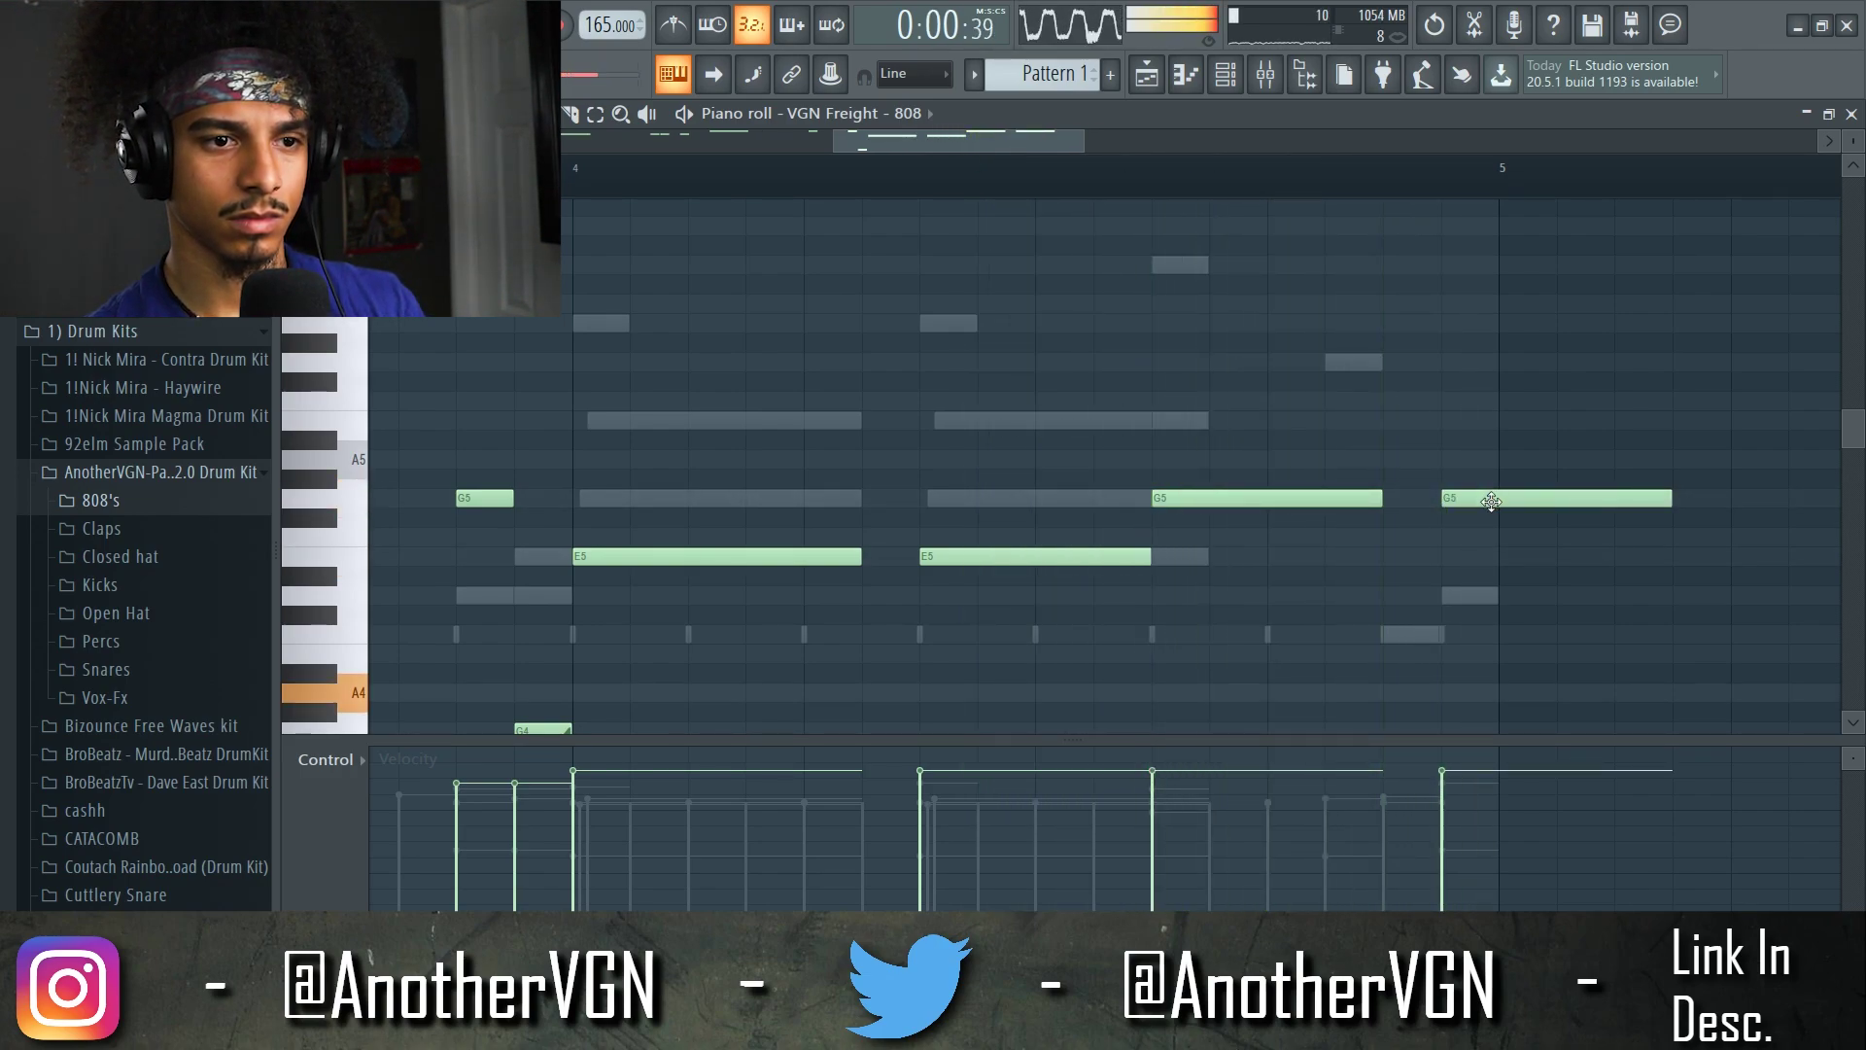
left_click_drag(1493, 497, 1490, 603)
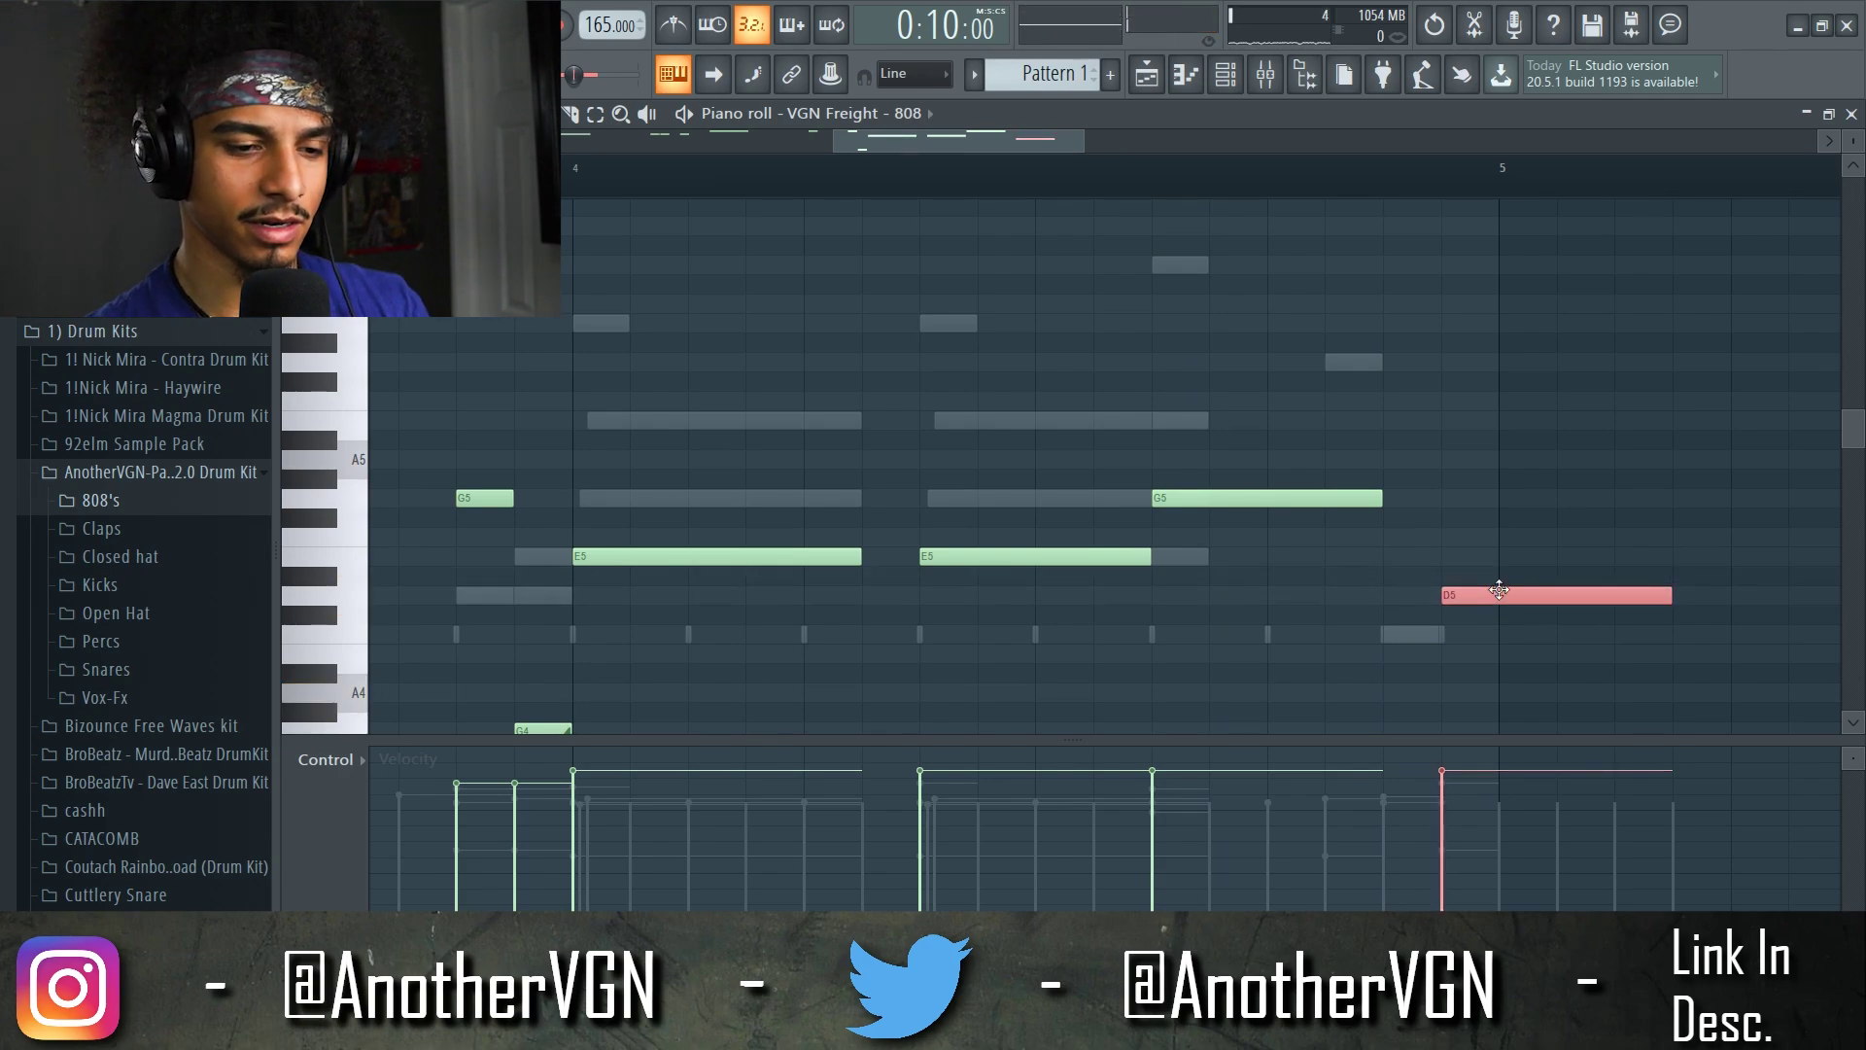
key("space")
left_click_drag(1668, 361, 1492, 361)
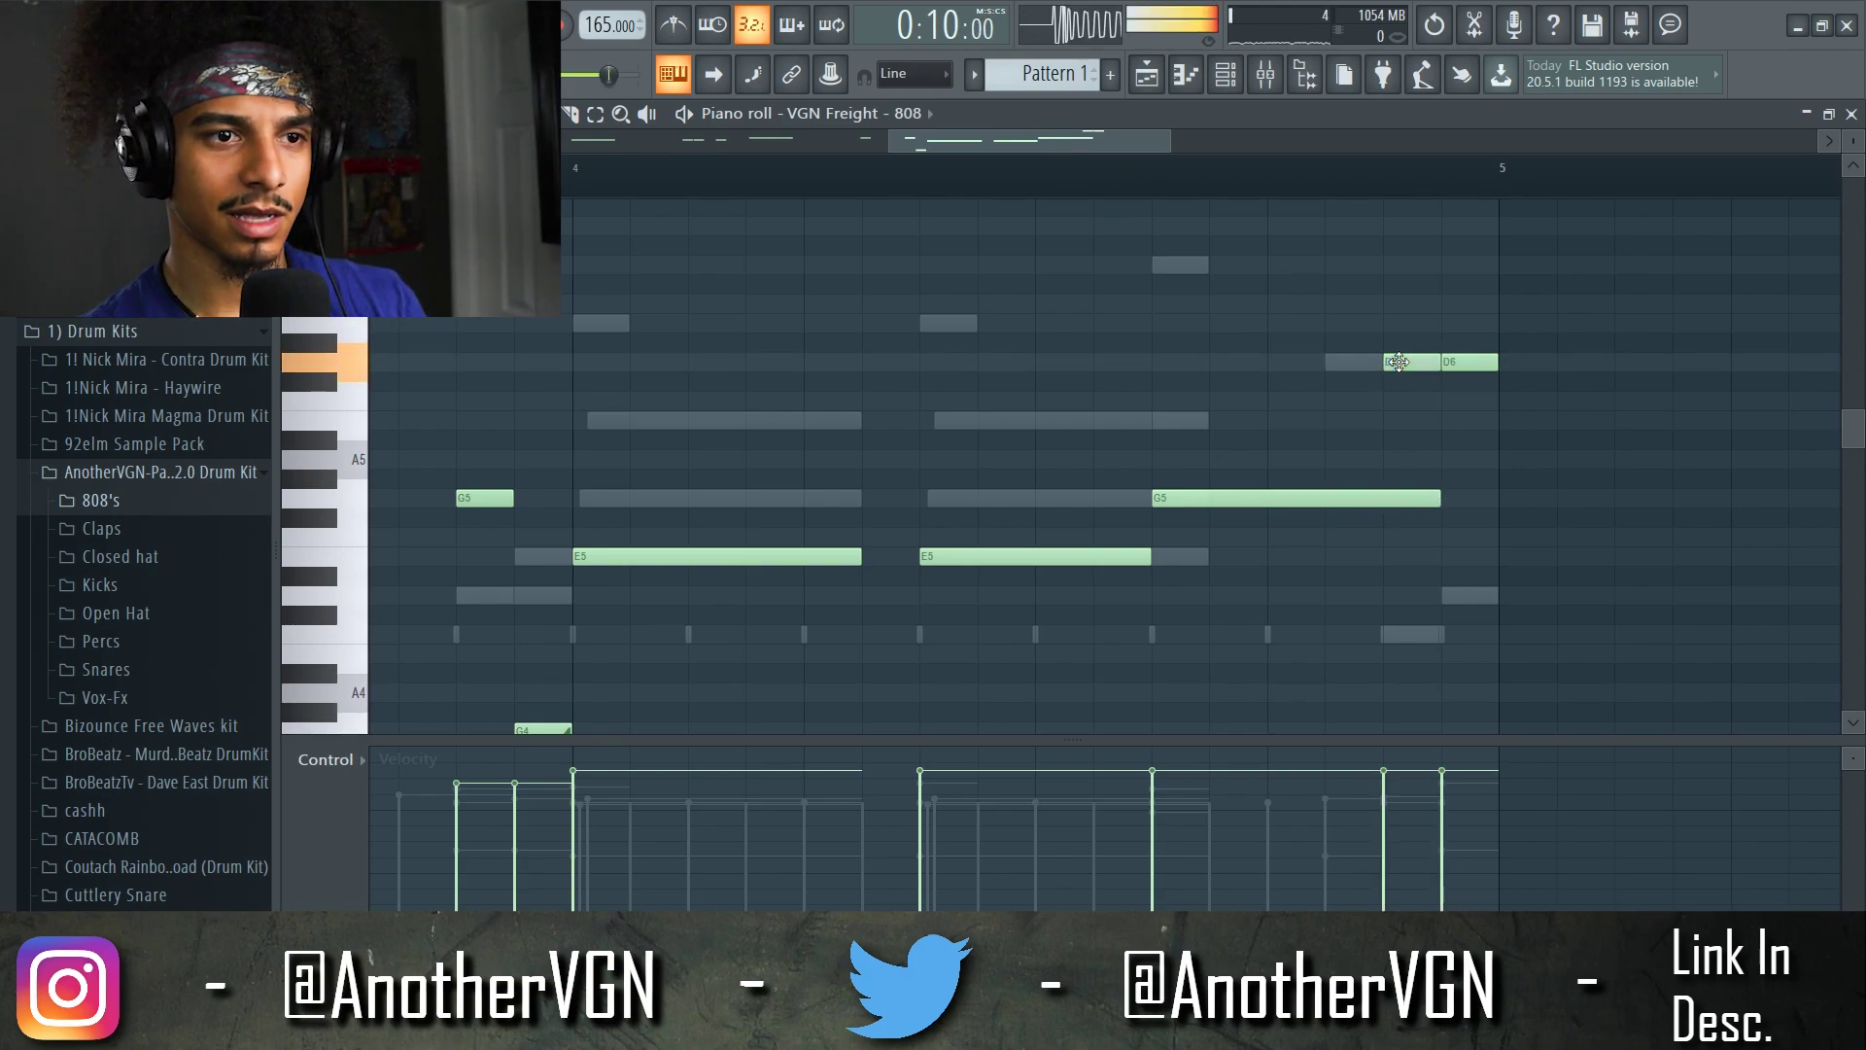
- Move the D6 note earlier, shorten the long G5, and raise the B5 to D6
double_click(1398, 362)
left_click(1072, 649)
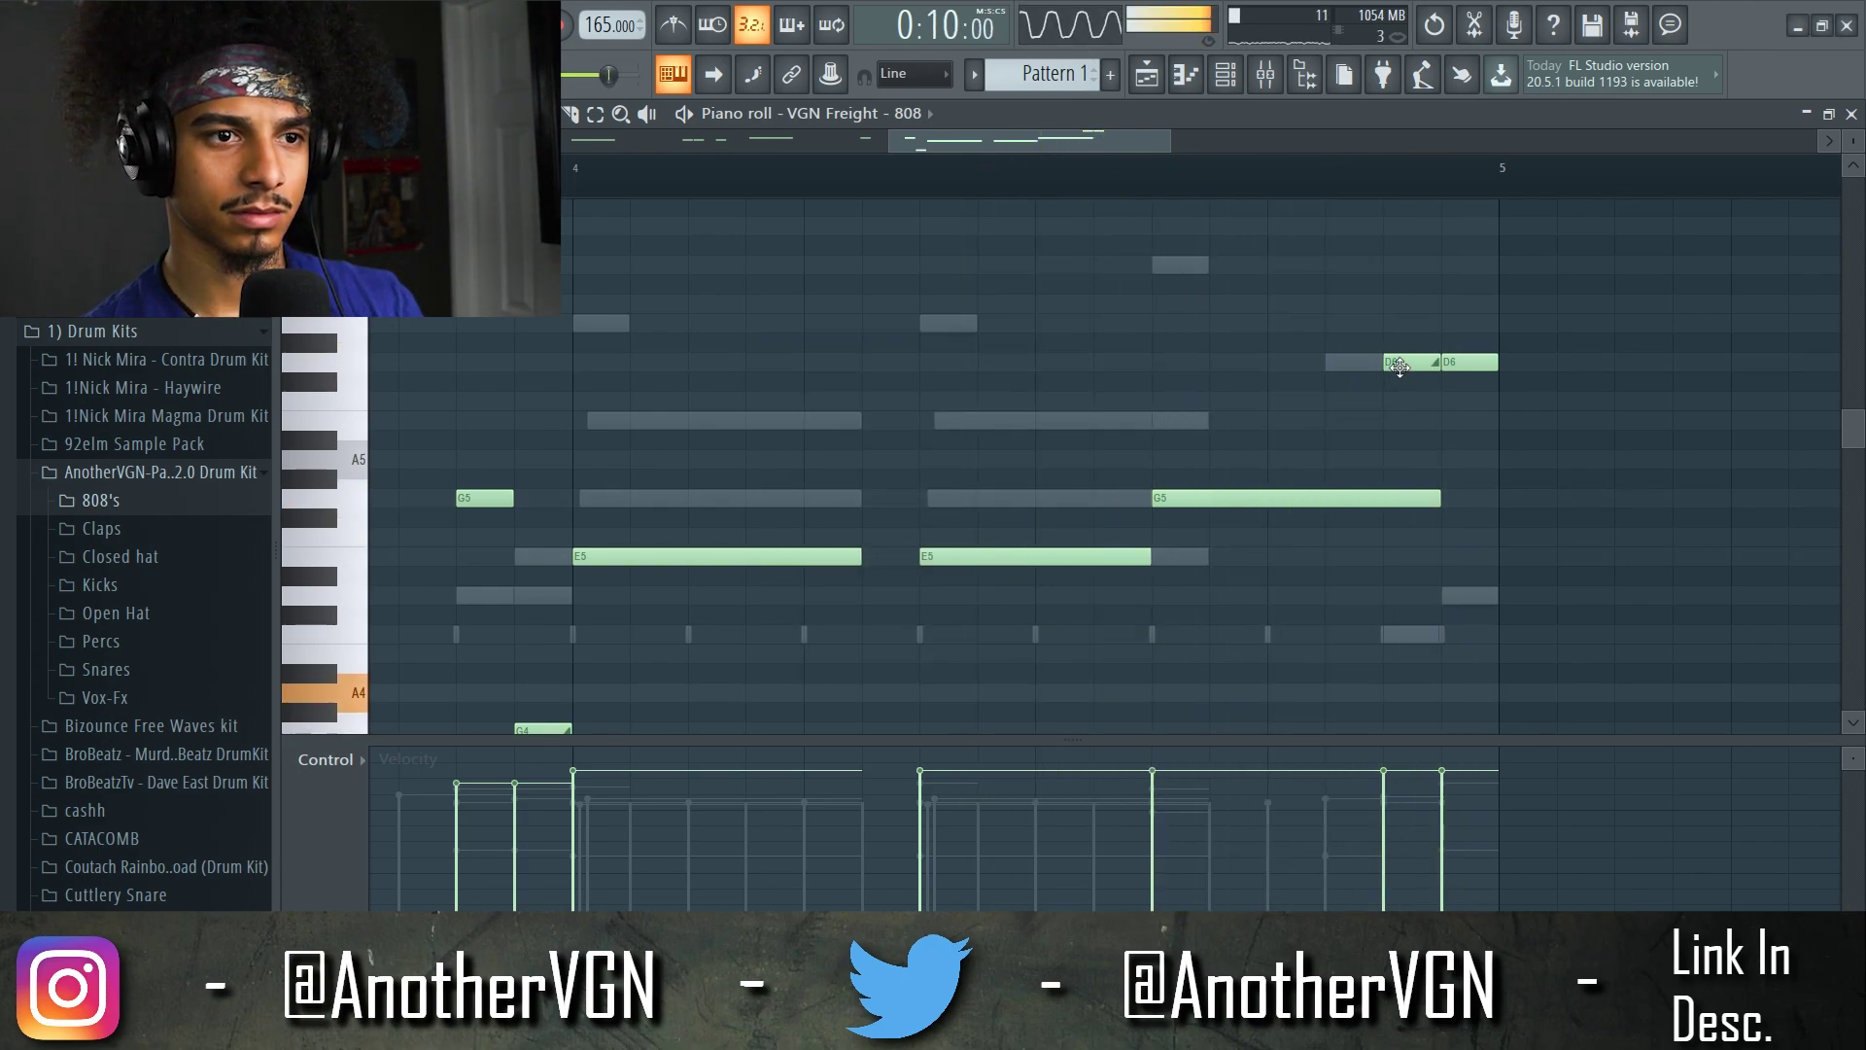
left_click_drag(1398, 366, 1401, 430)
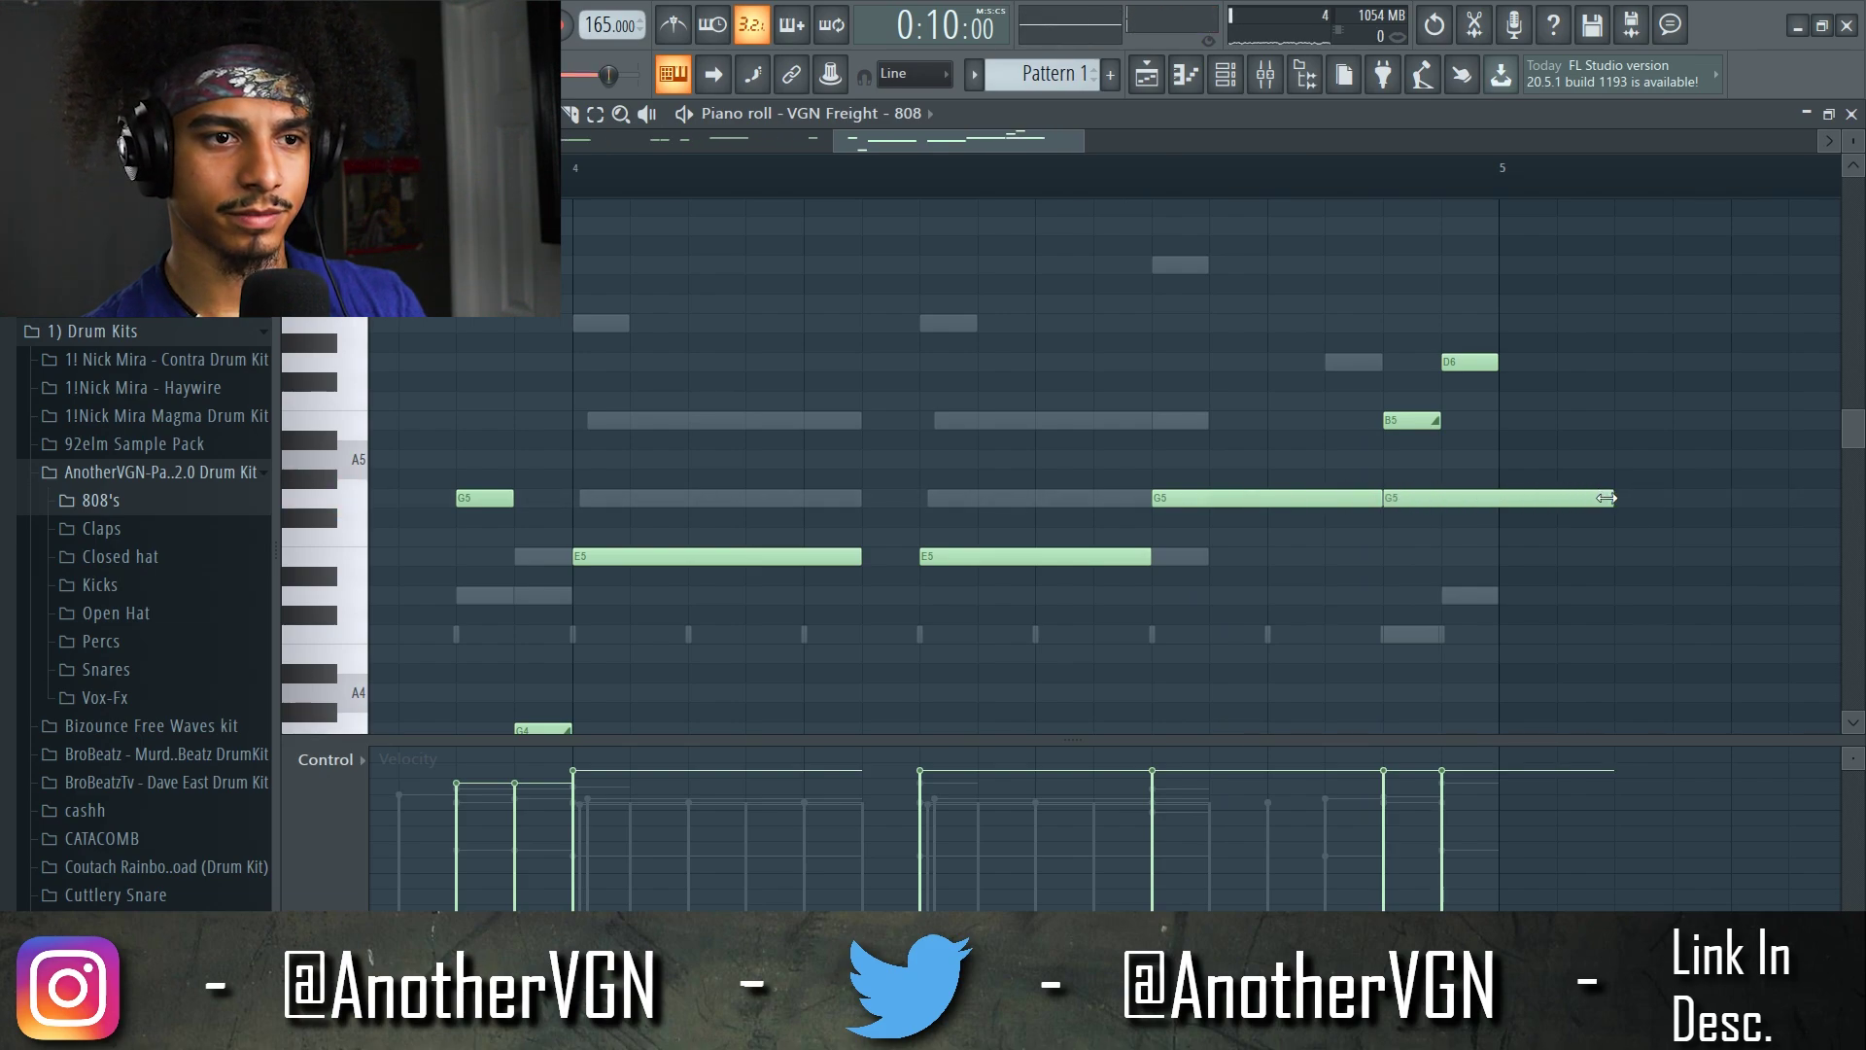
left_click_drag(1605, 497, 1442, 497)
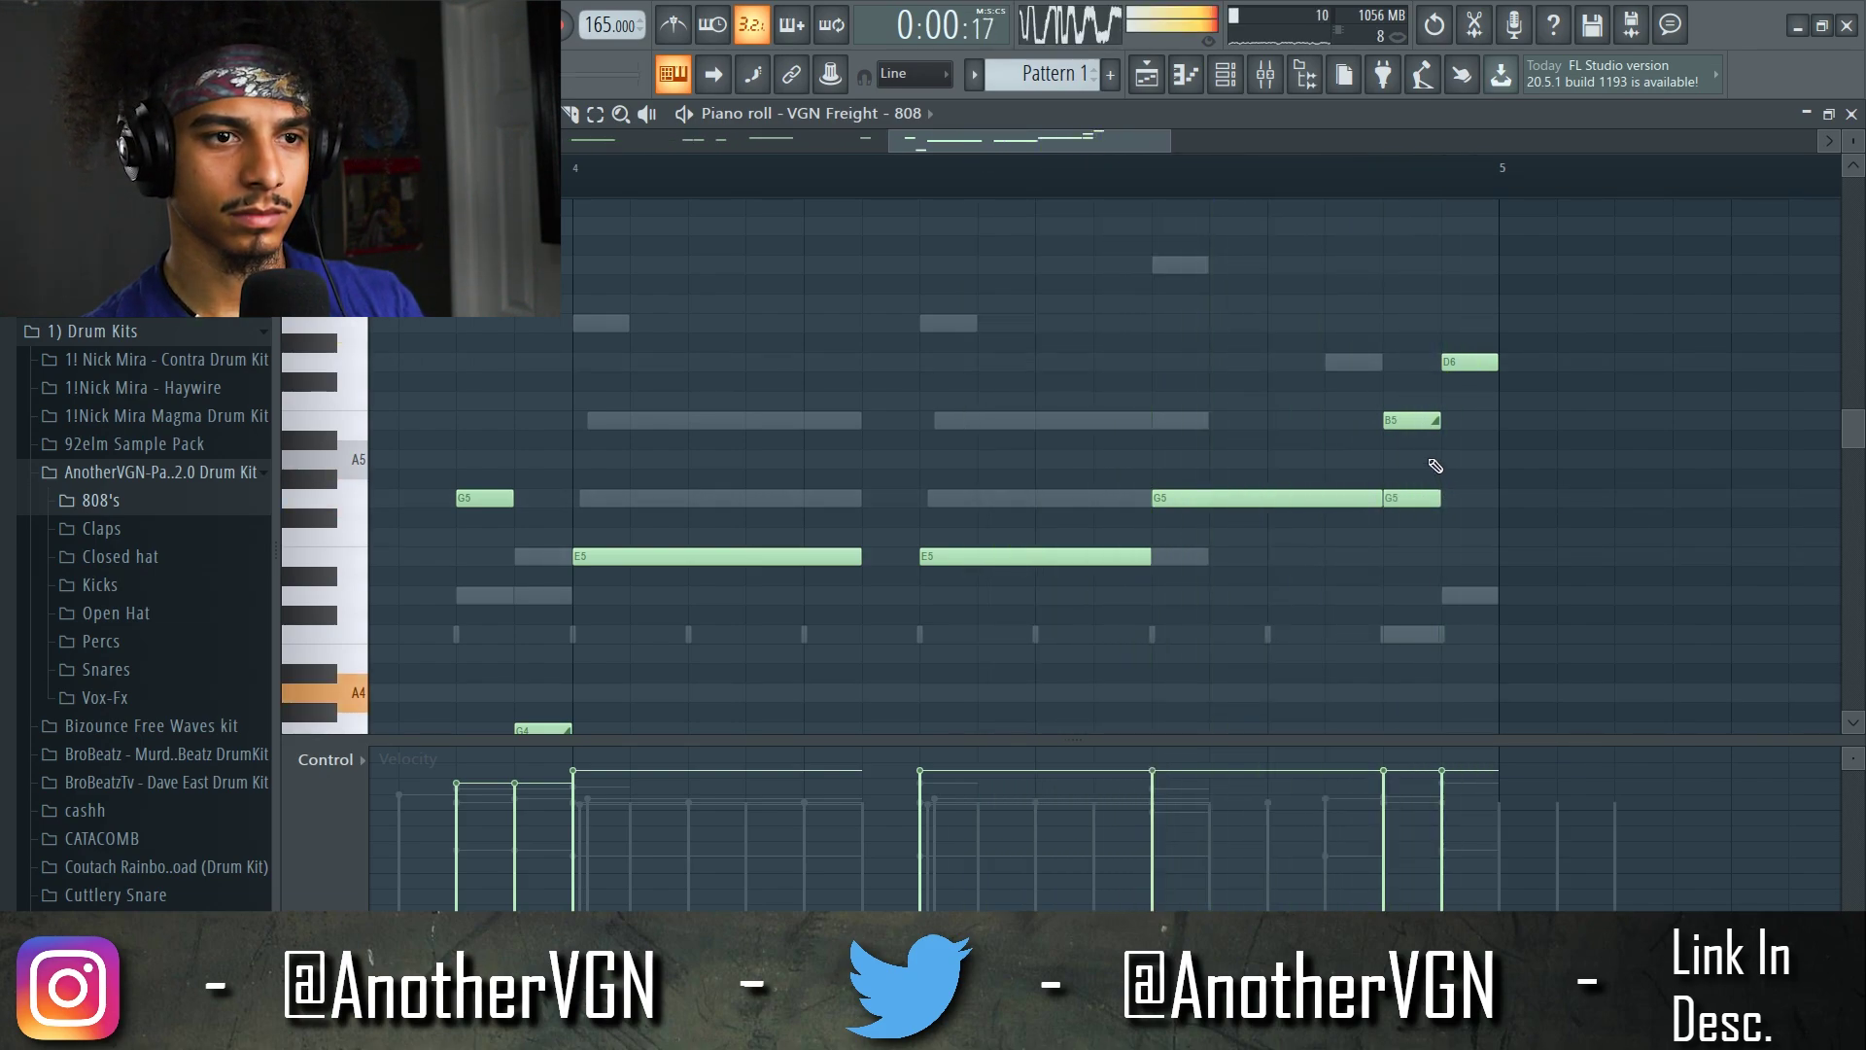
left_click_drag(1413, 423, 1408, 363)
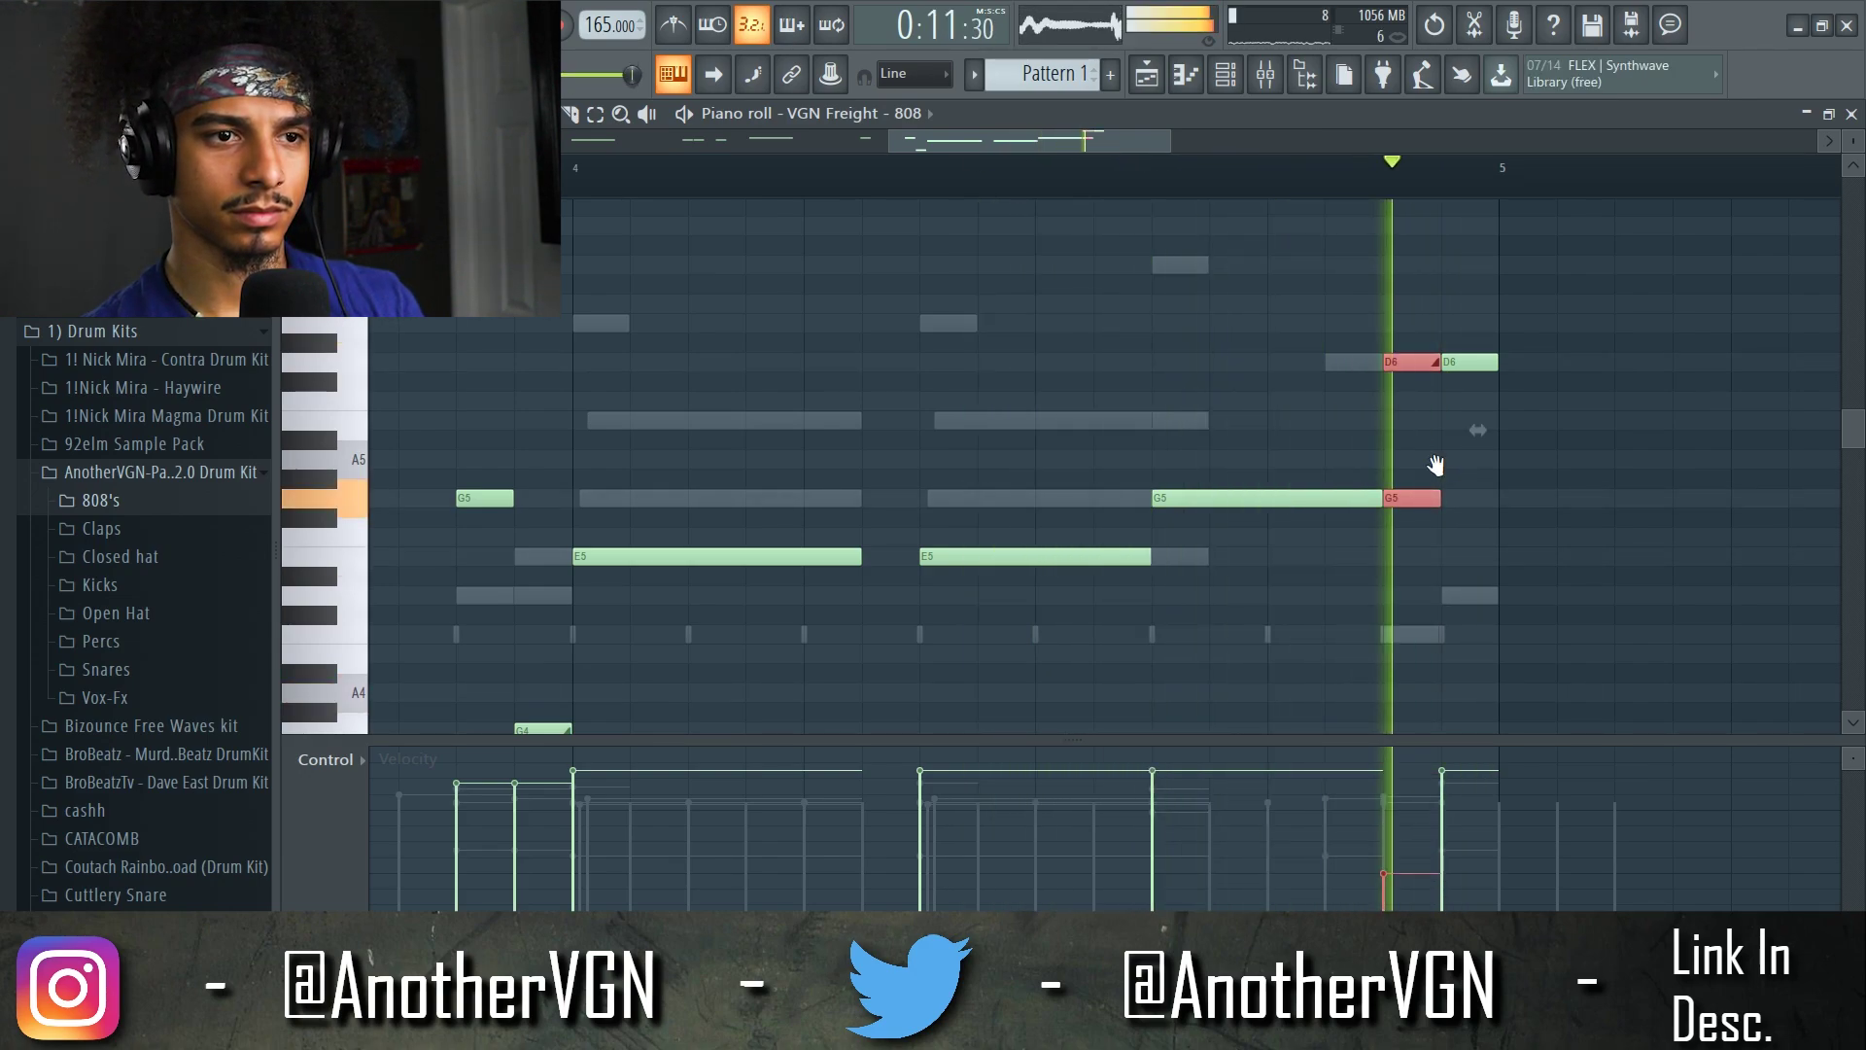
- Make the short F5 note before bar 3 a slide note and audition it
left_click(1165, 400, "ctrl")
scroll(749, 437, "down", 7)
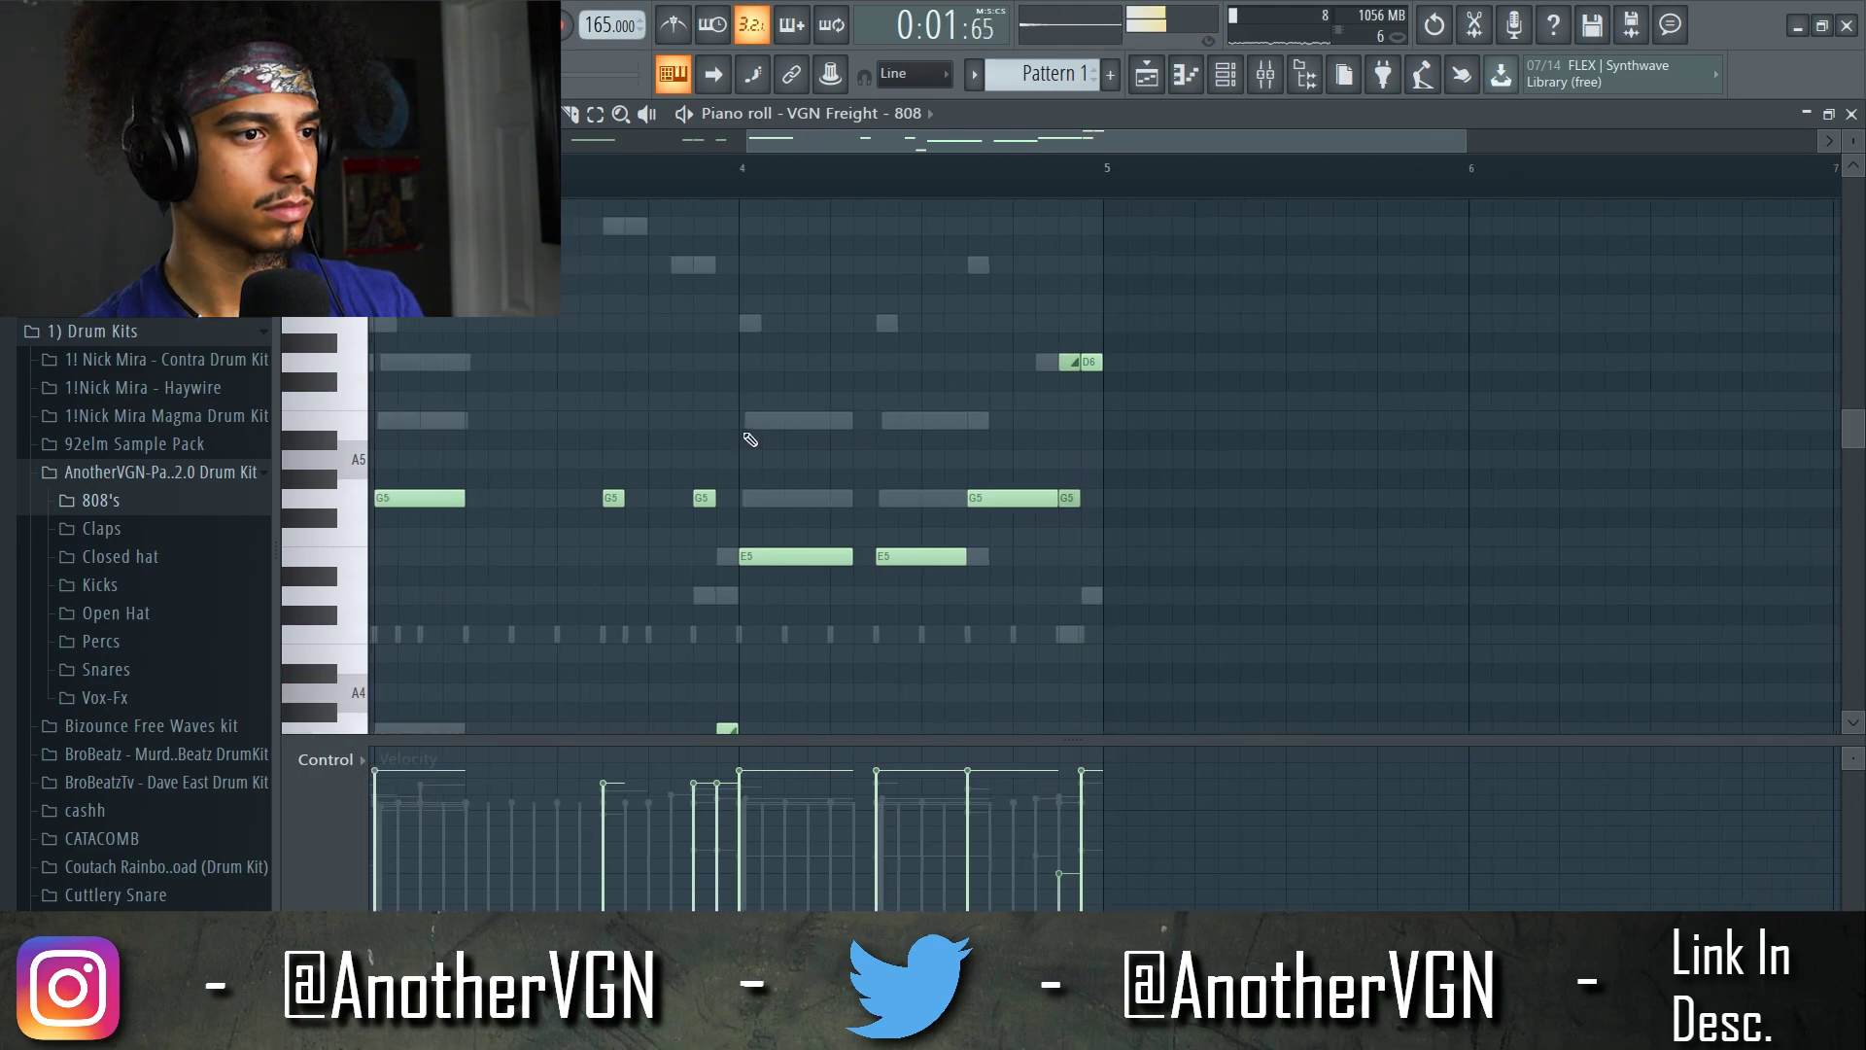
scroll(625, 434, "down", 3)
scroll(446, 417, "up", 2)
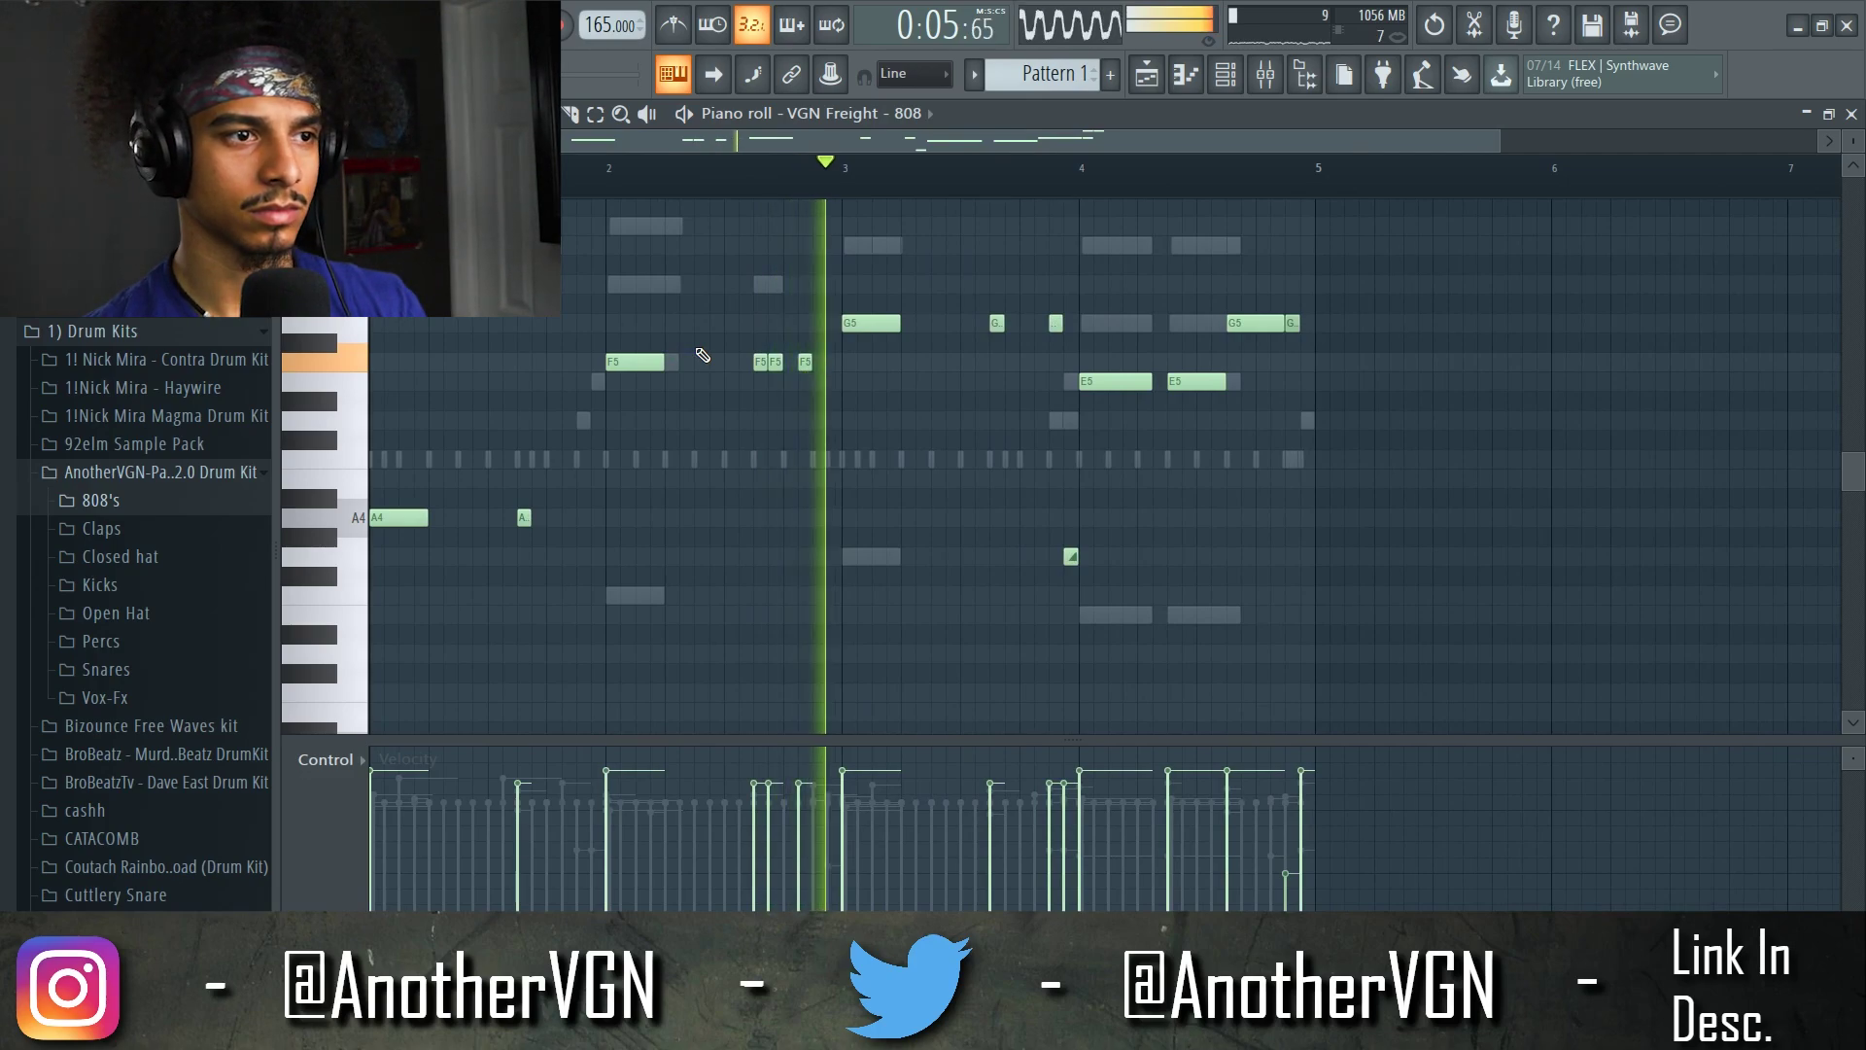
scroll(732, 448, "up", 3)
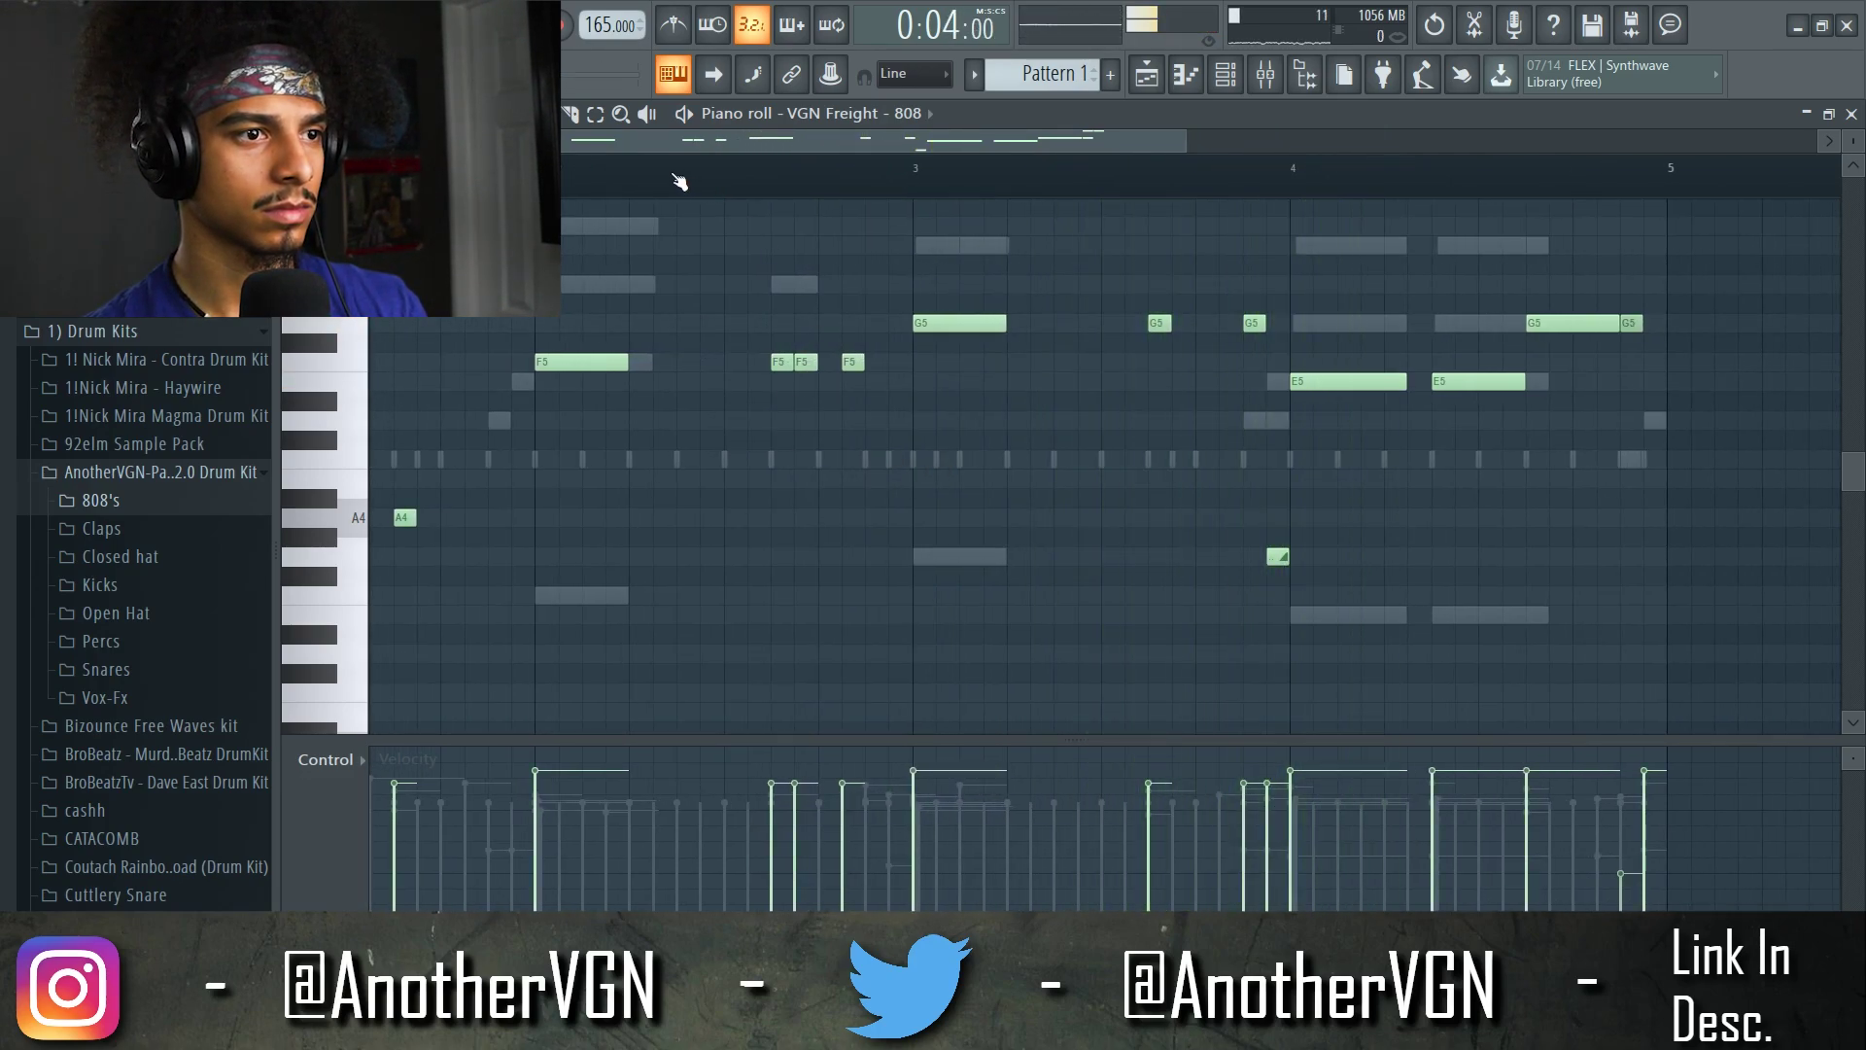
scroll(845, 362, "up", 3)
key("space")
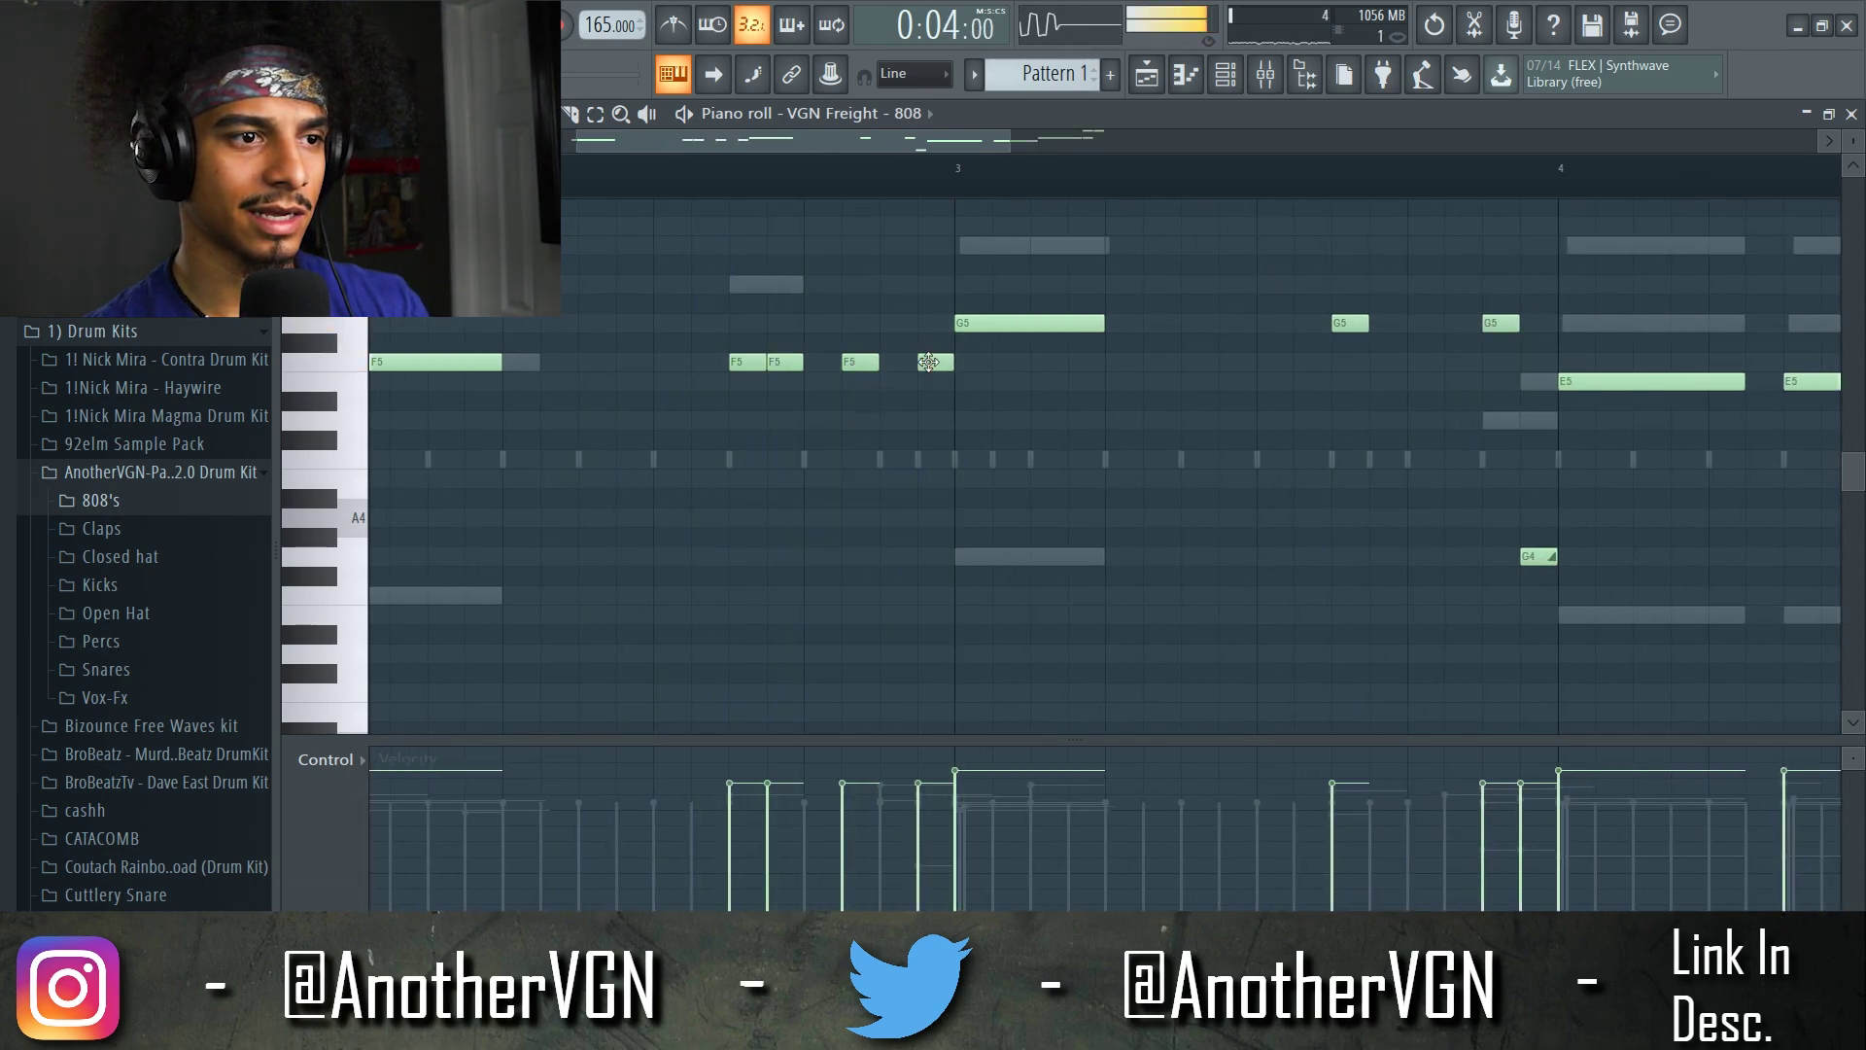
double_click(928, 361)
left_click(1060, 648)
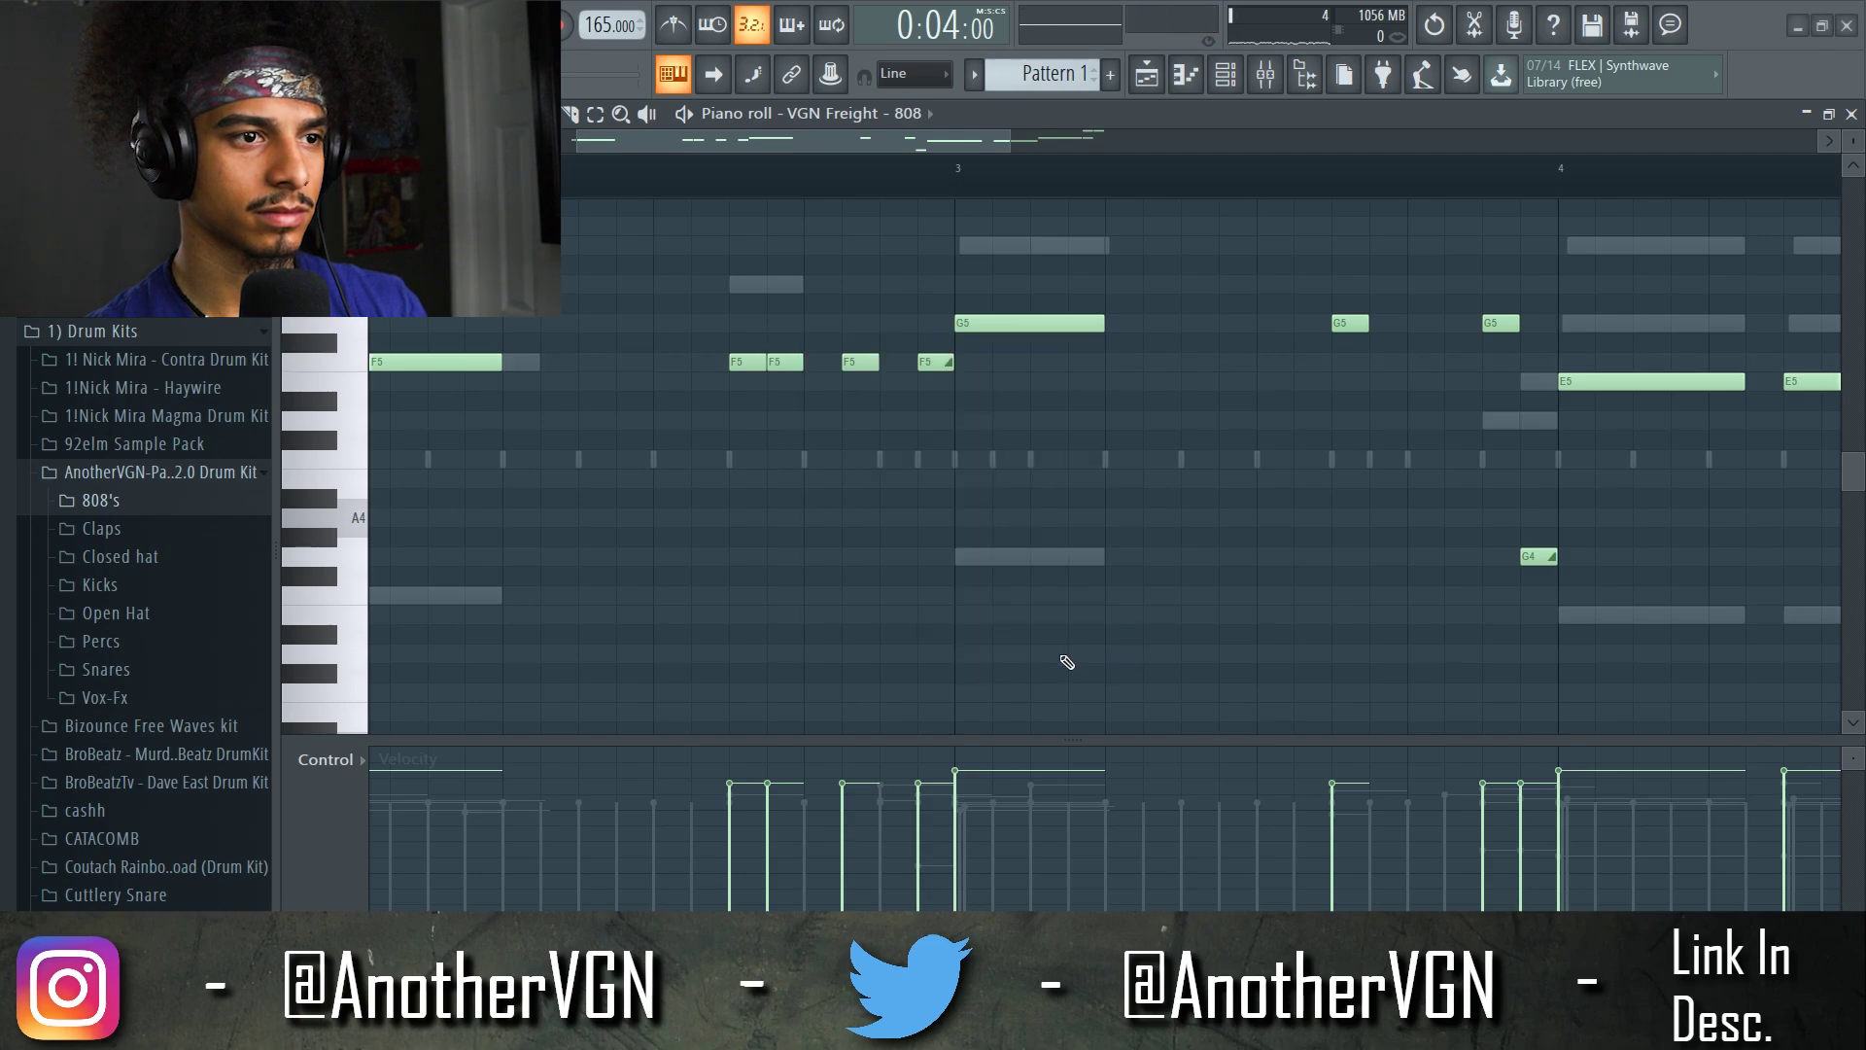
key("space")
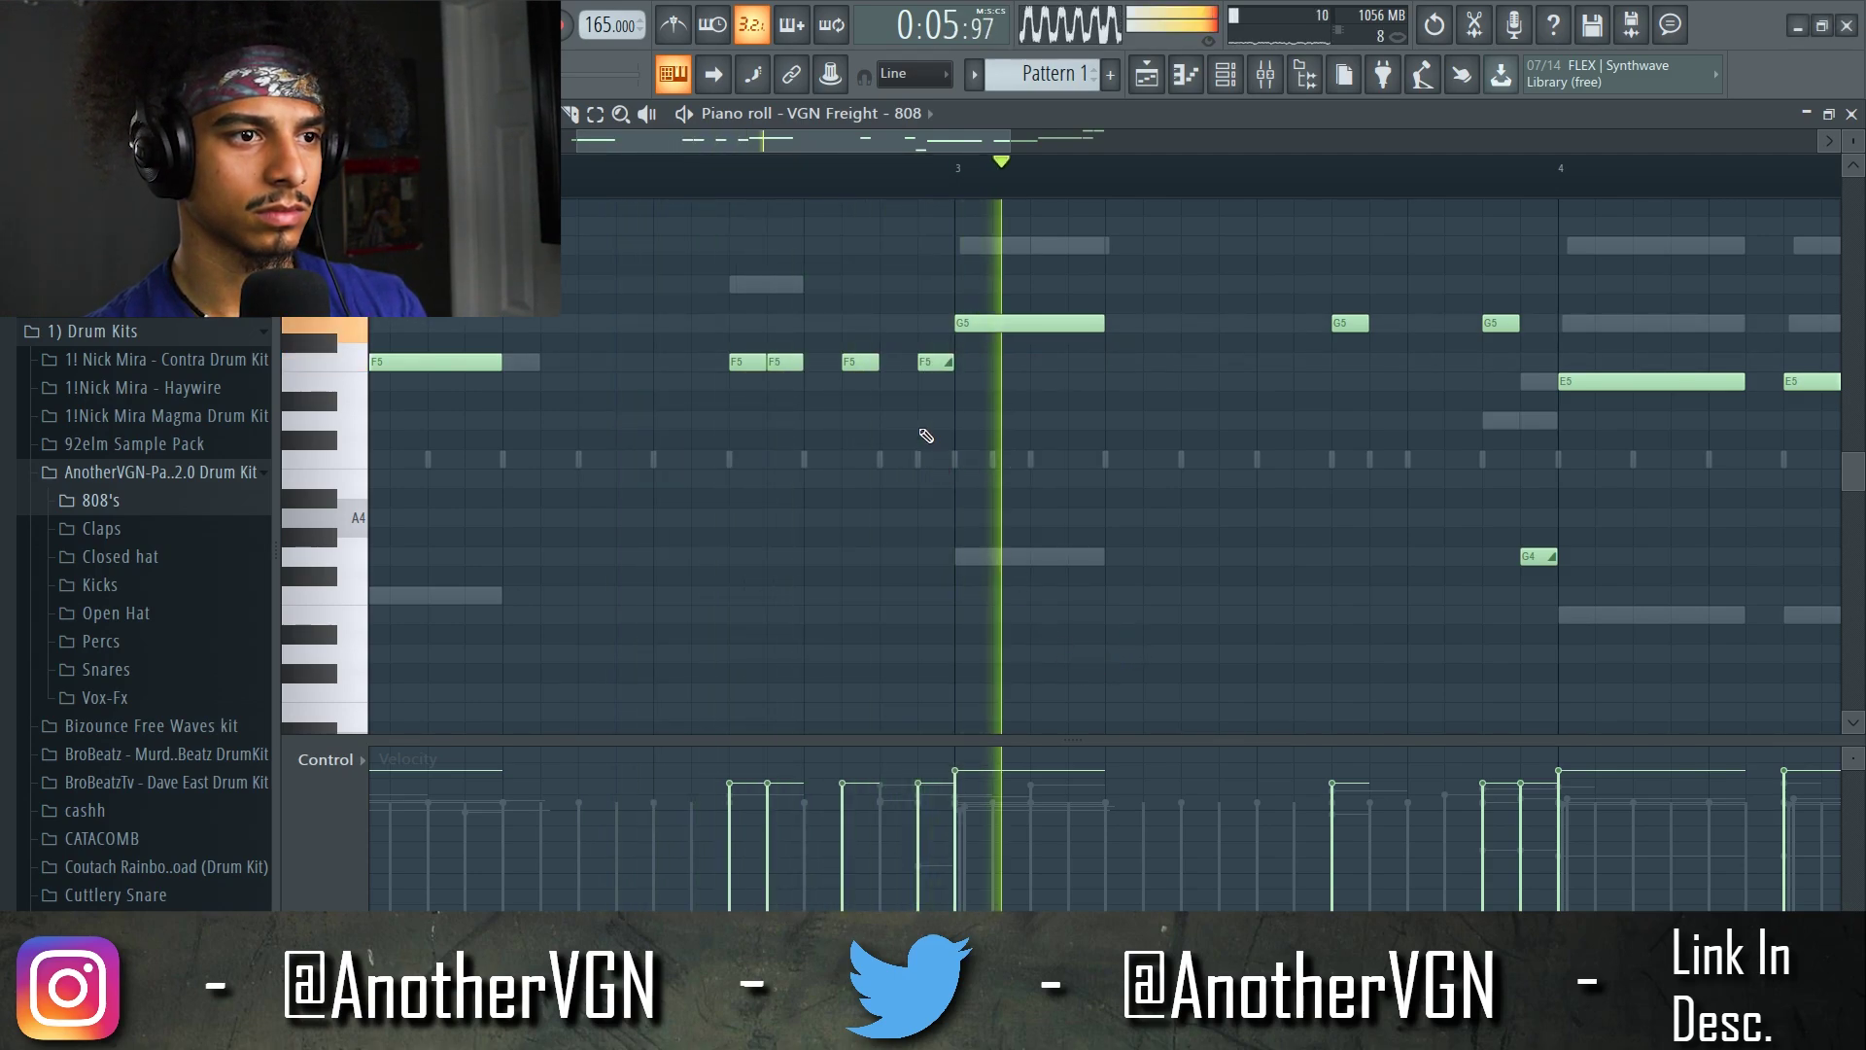
key("space")
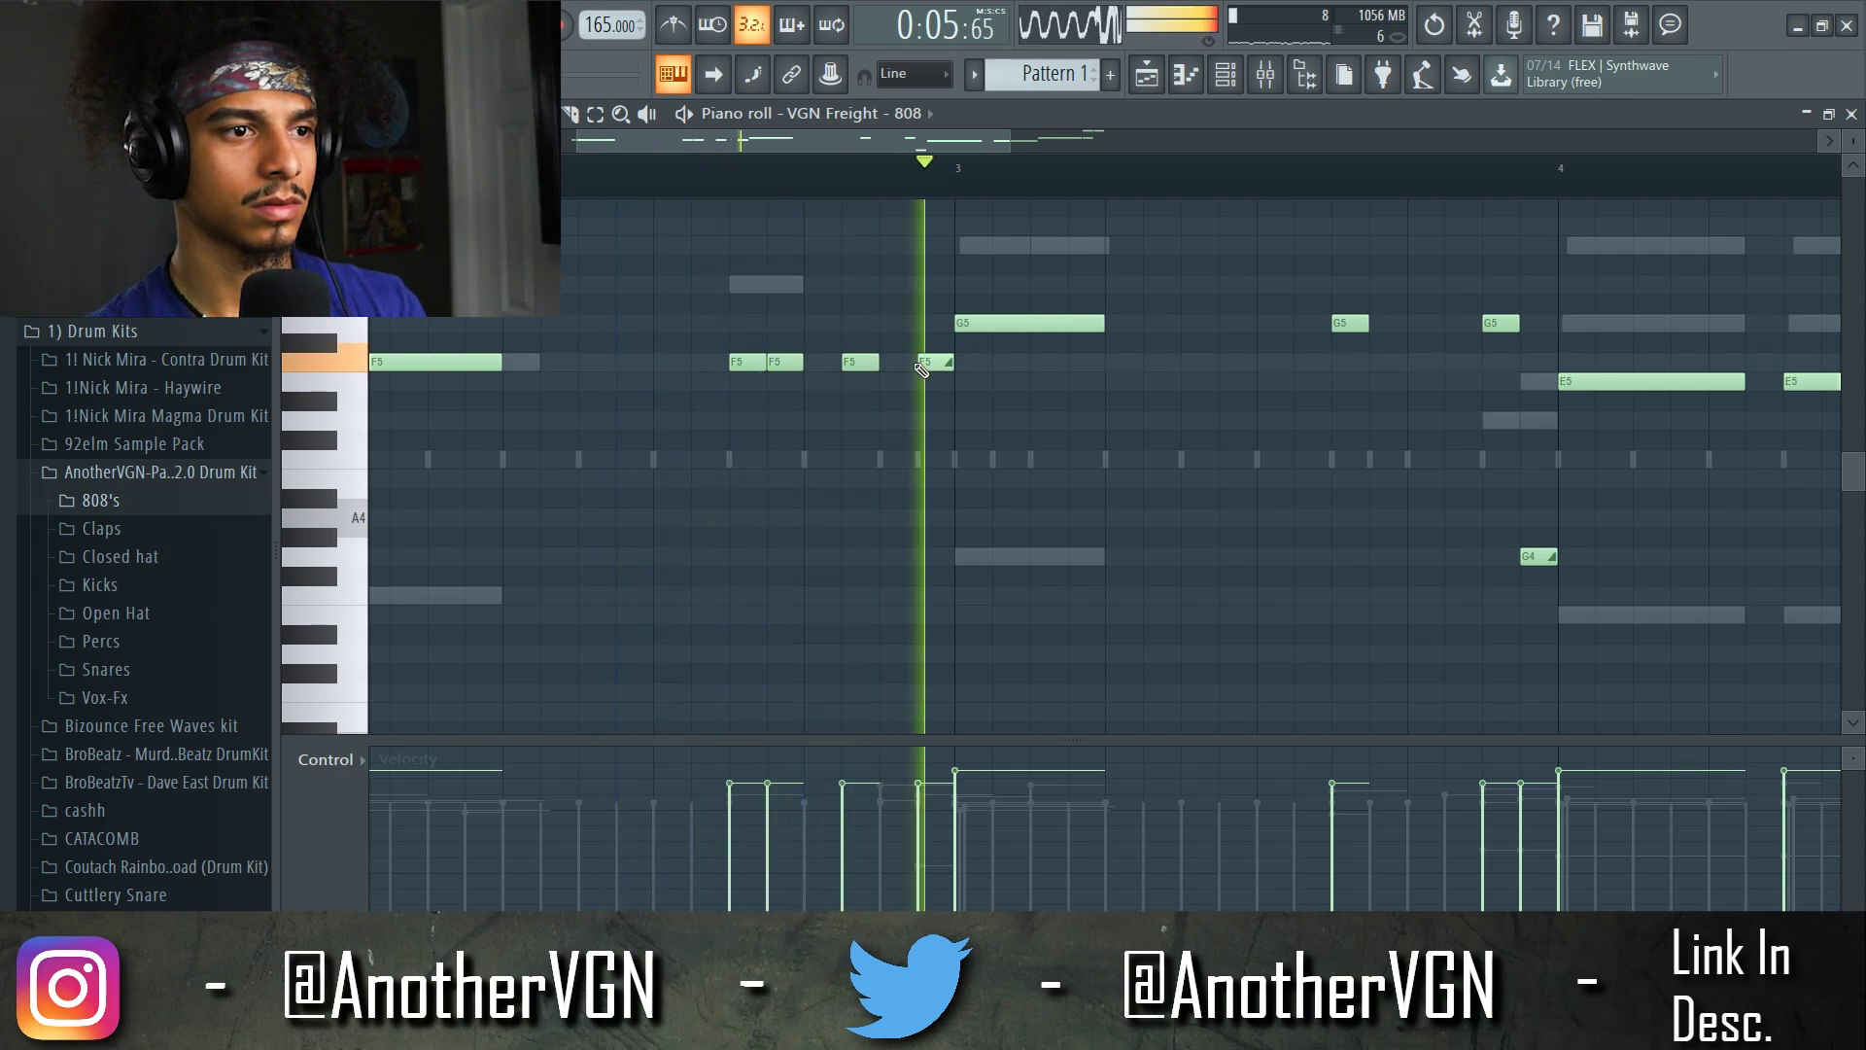
- Reconfirm the F5 note's slide setting and play back the 808 slide
key("space")
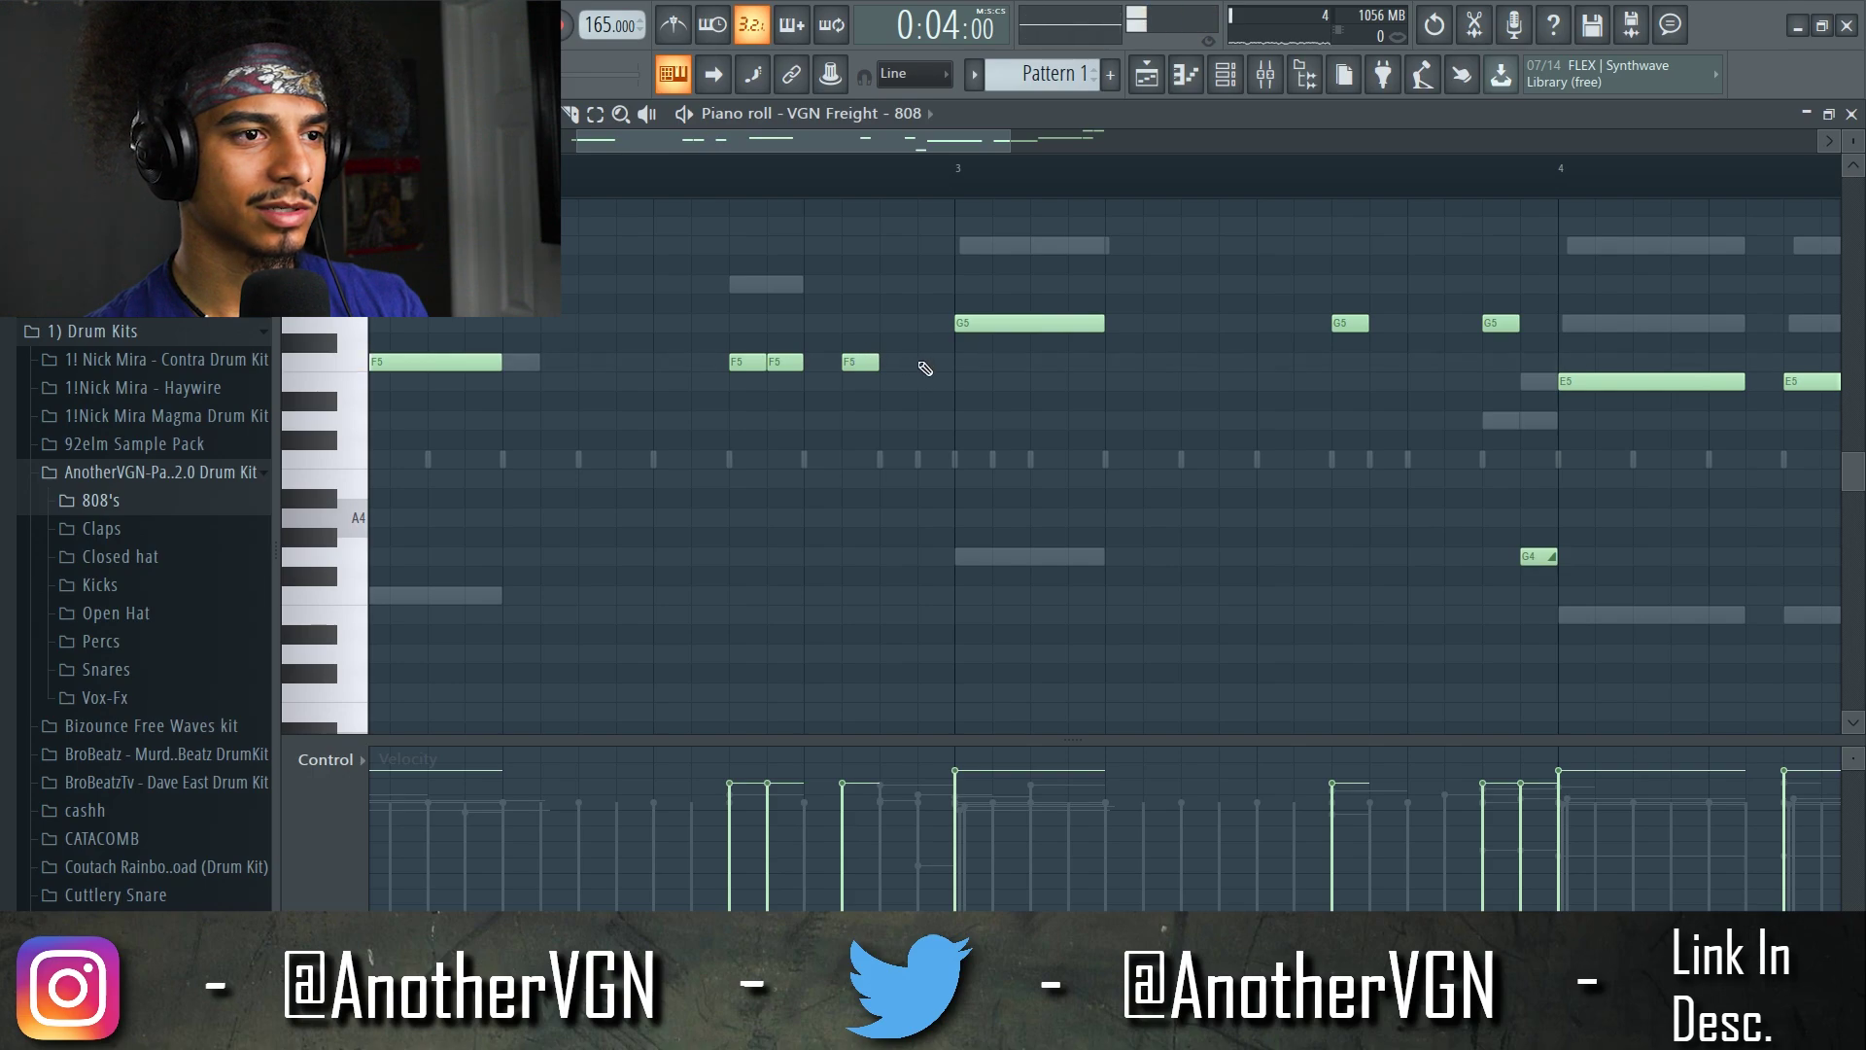
double_click(935, 361)
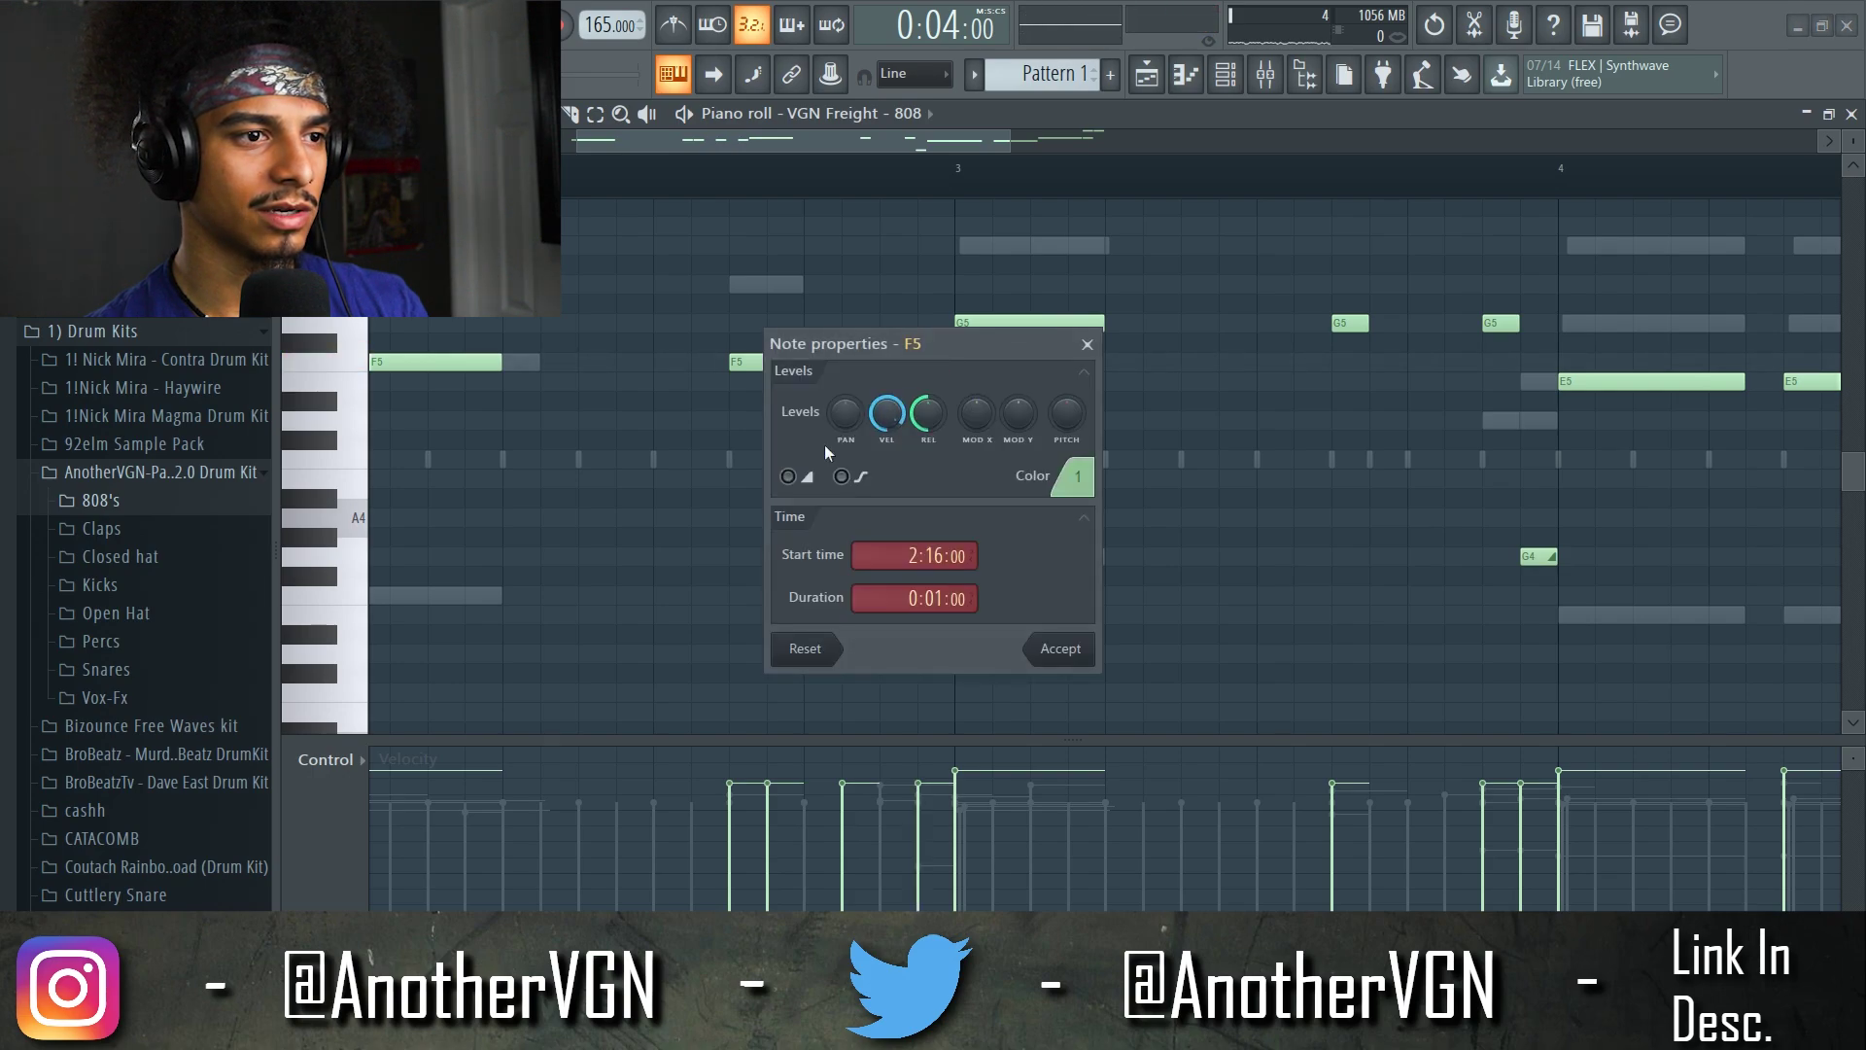
left_click(1058, 648)
key("space")
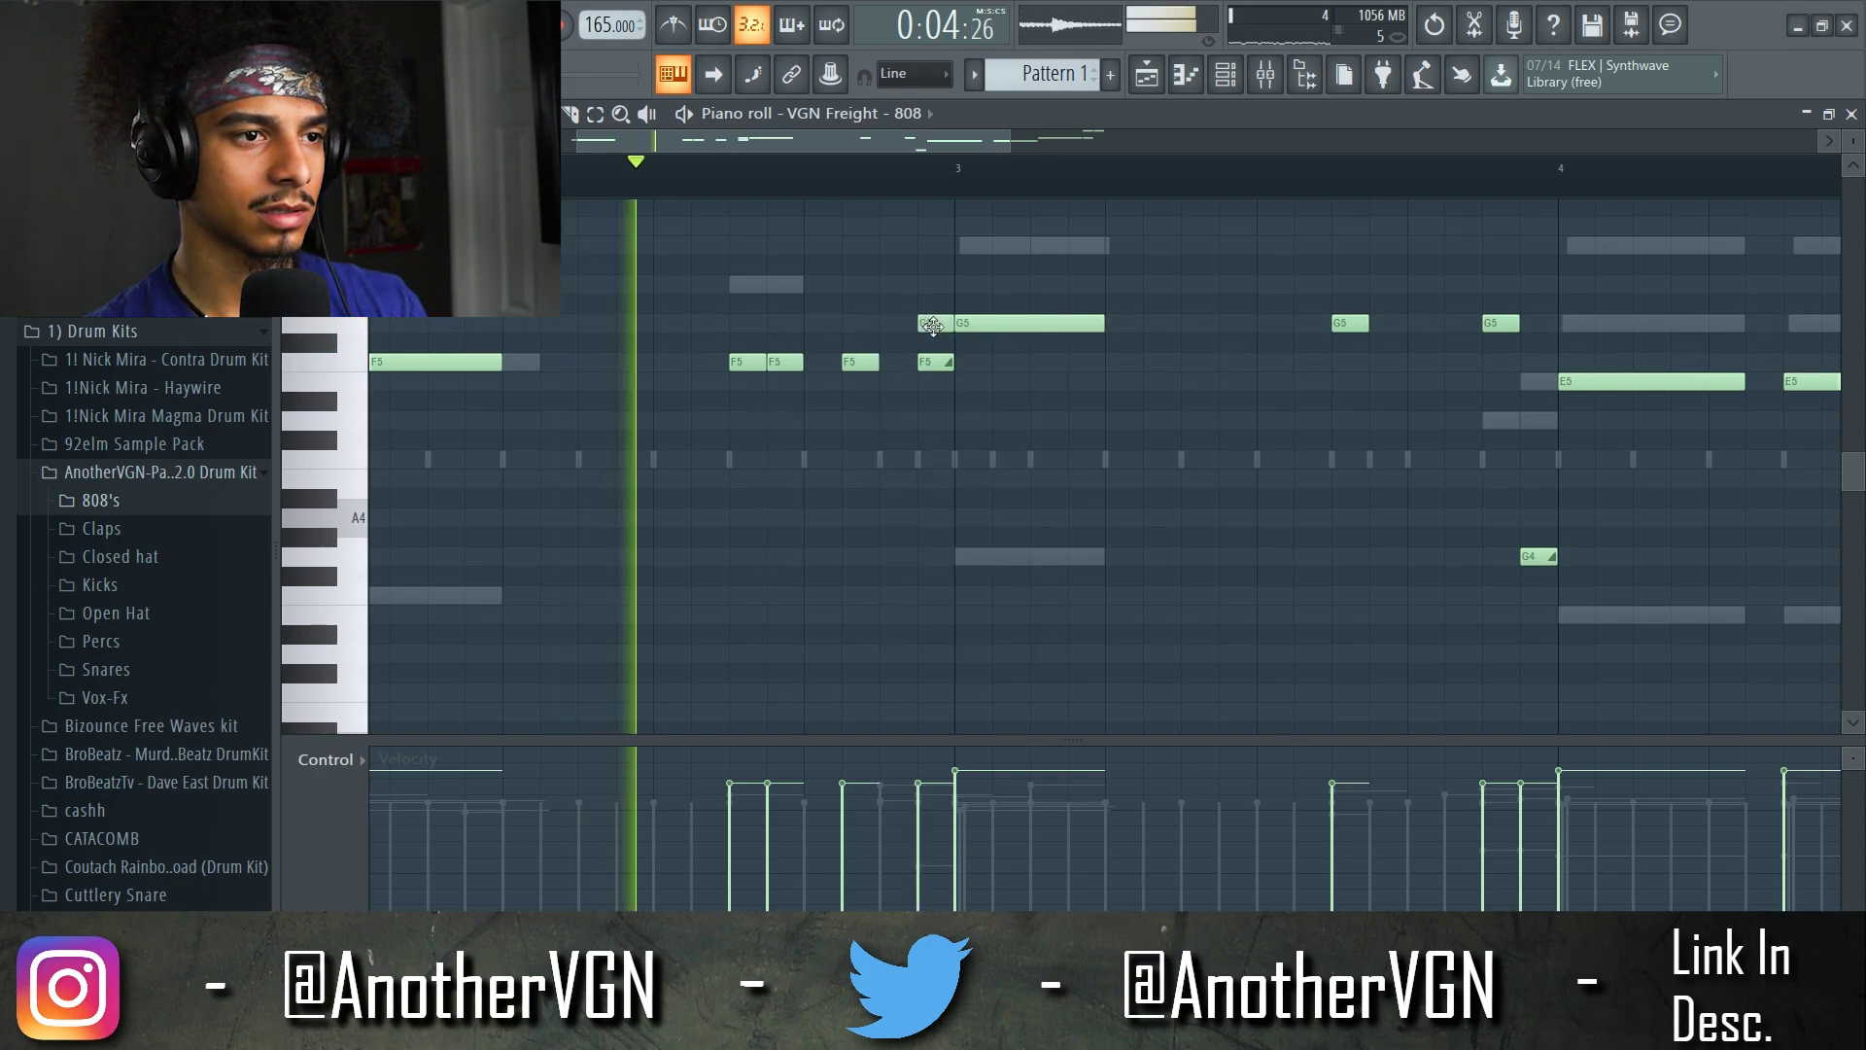
- Add the VGN Origin - Kick sample from the Kicks folder as a new channel
left_click(1225, 77)
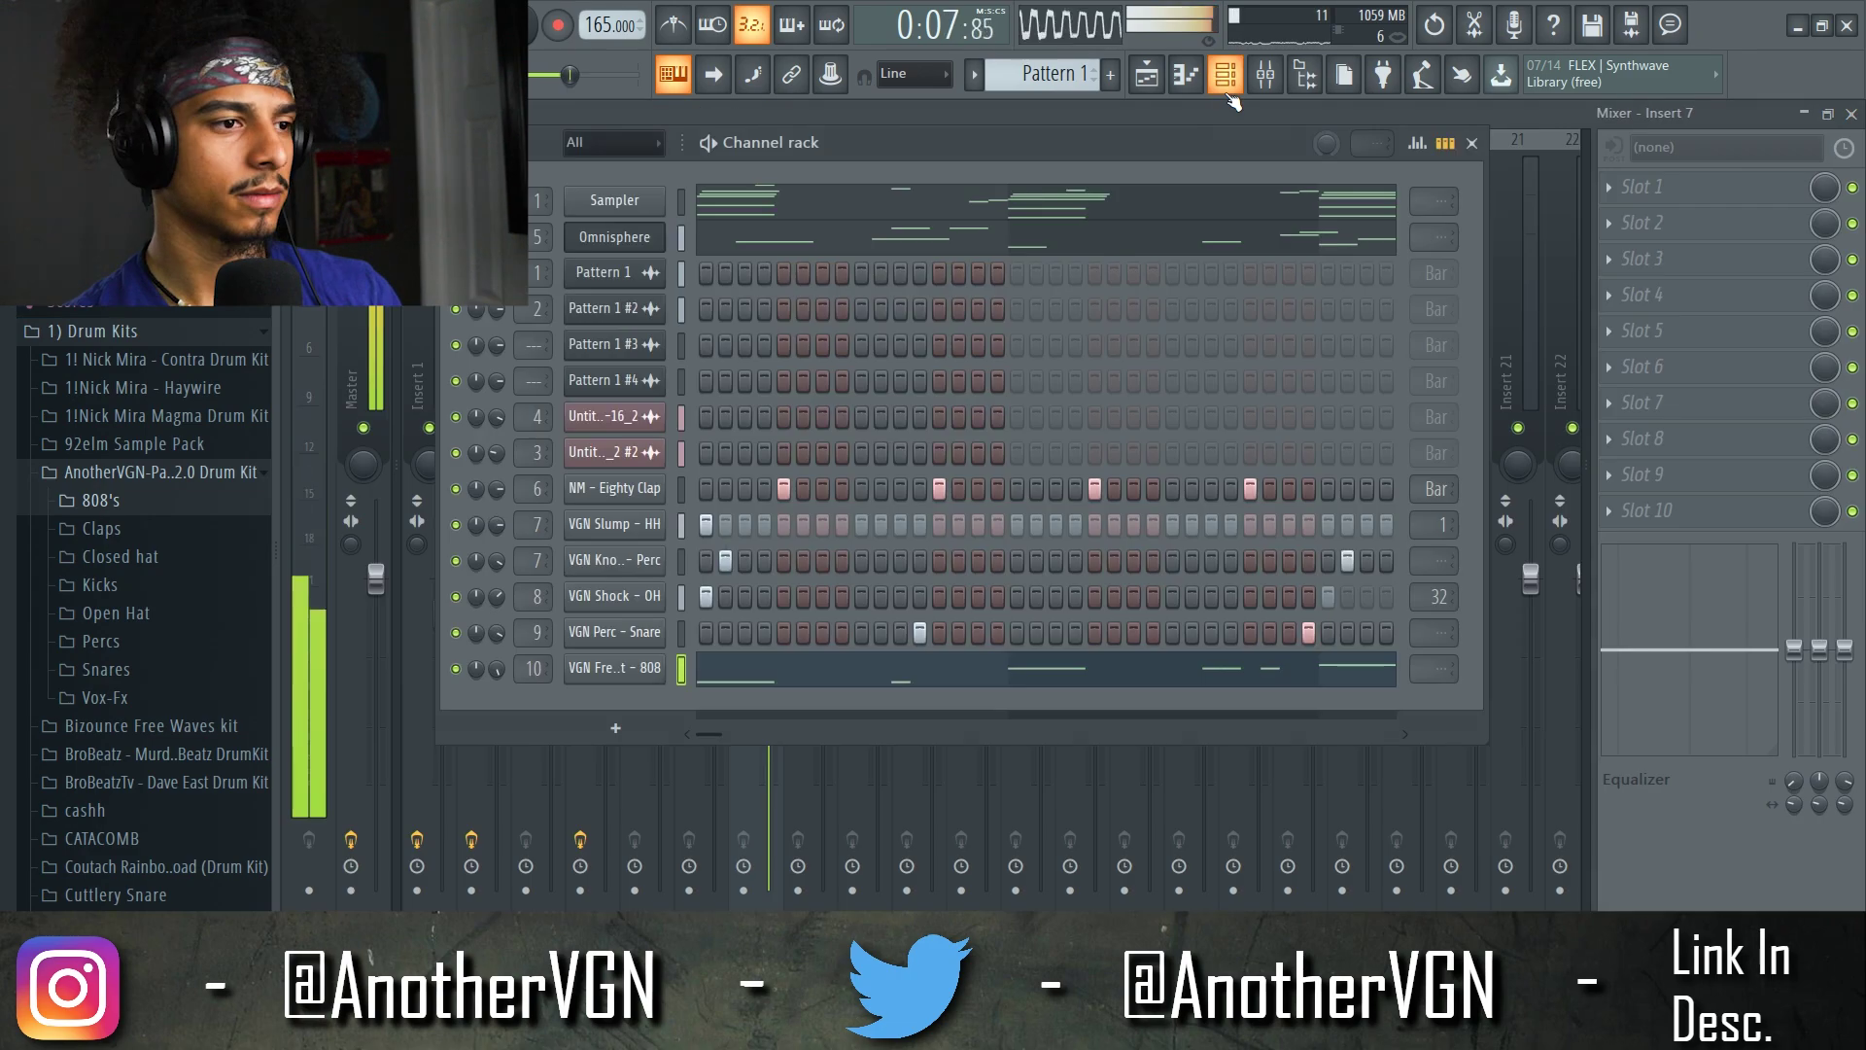
left_click(144, 586)
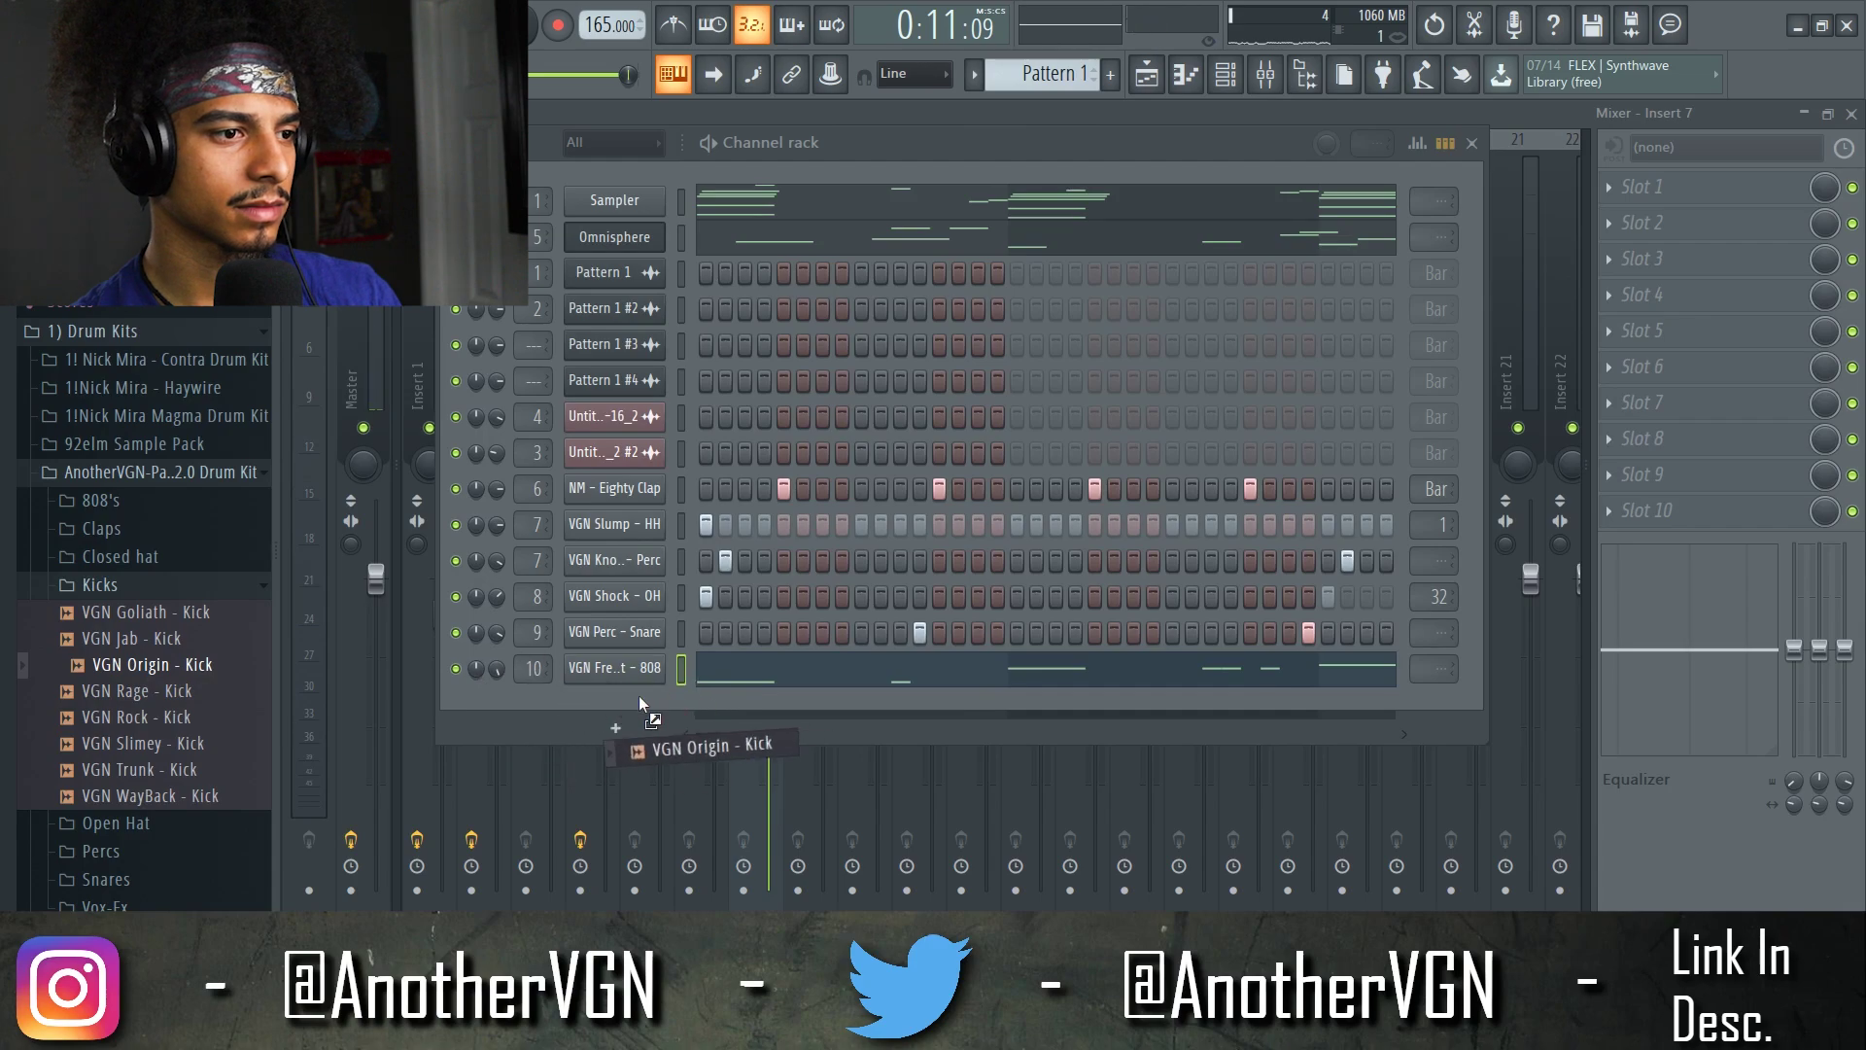
left_click_drag(638, 696, 639, 700)
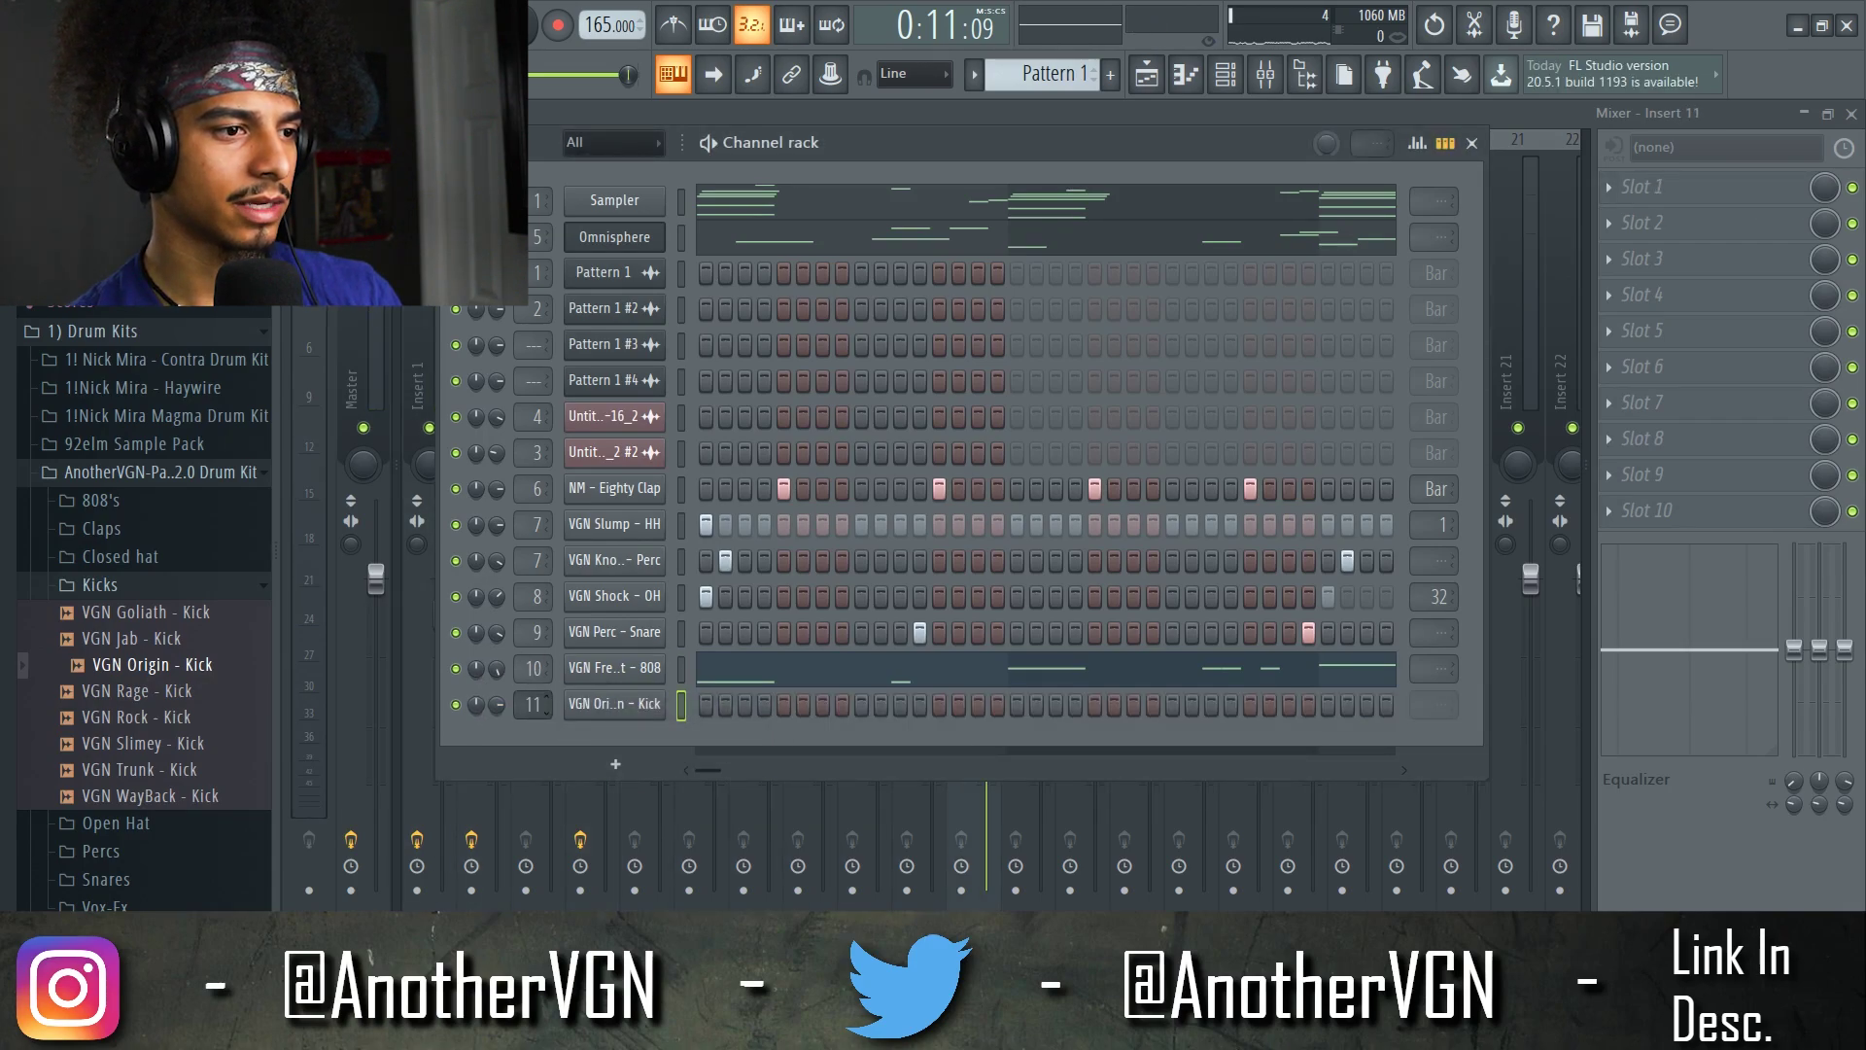
left_click(613, 707)
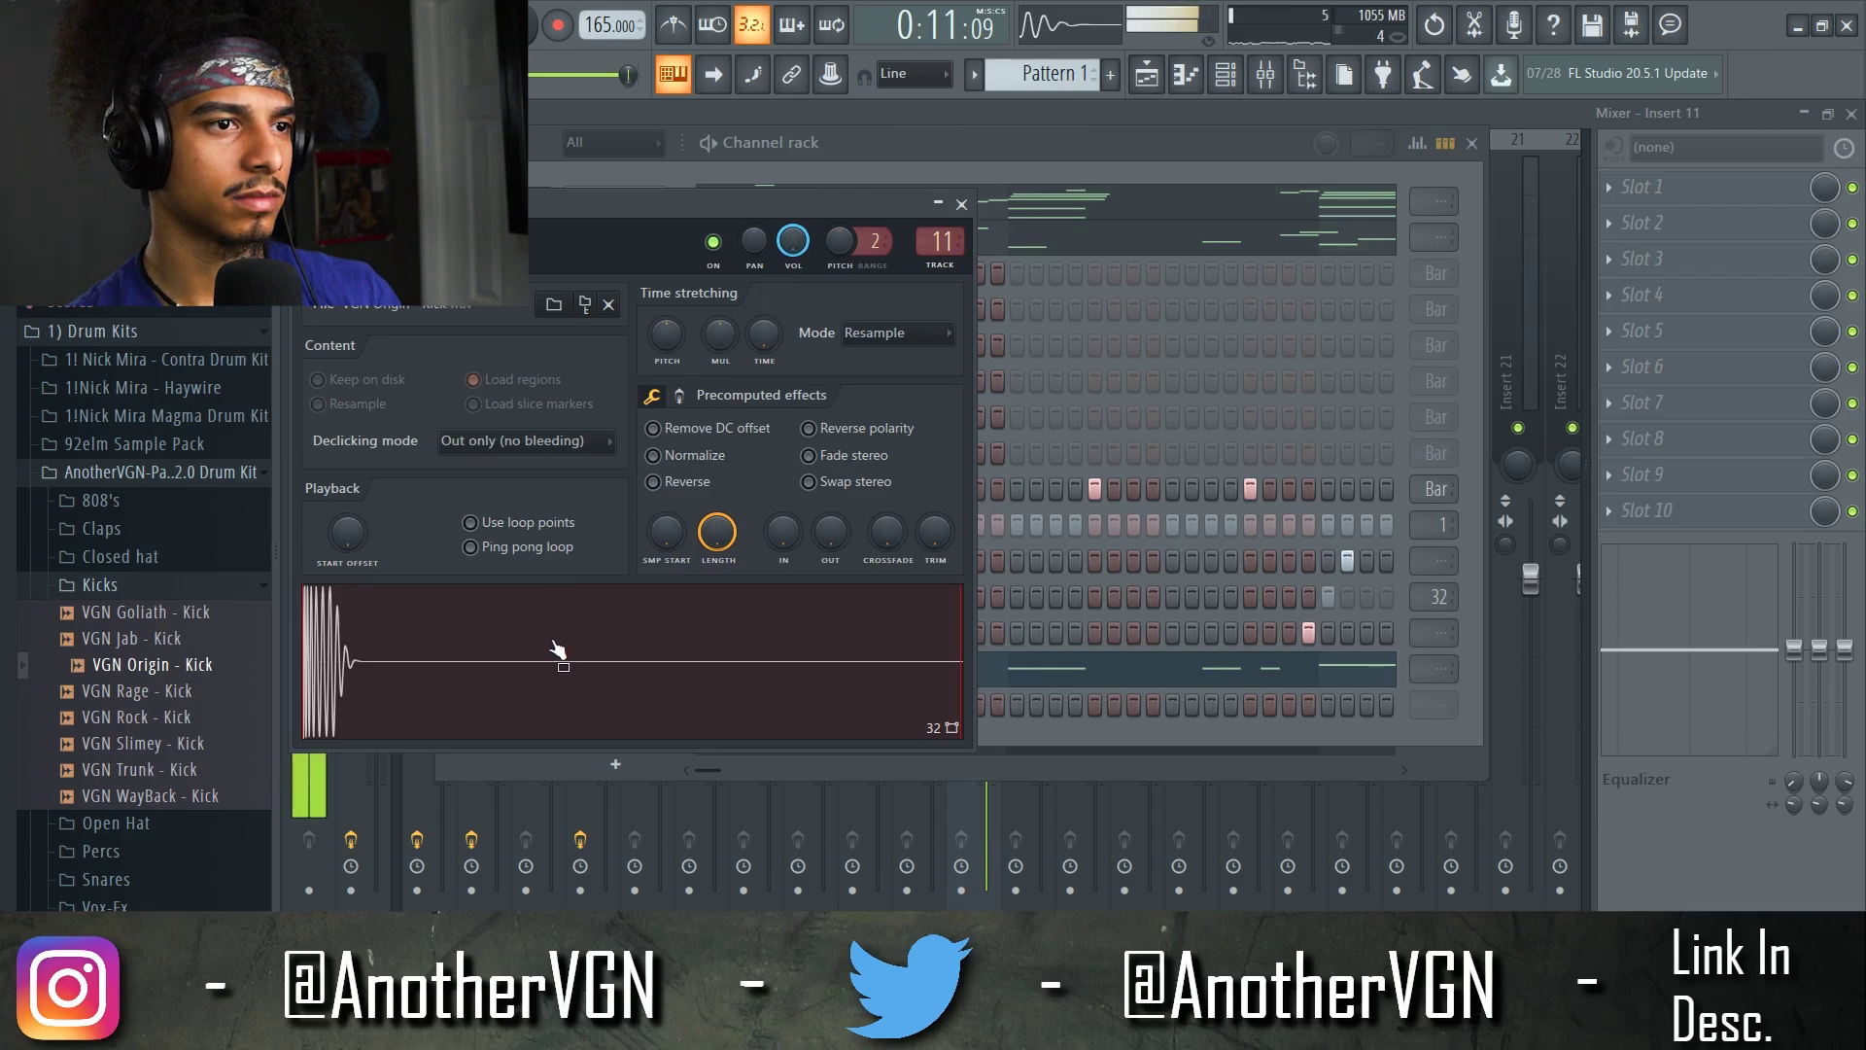
left_click(961, 204)
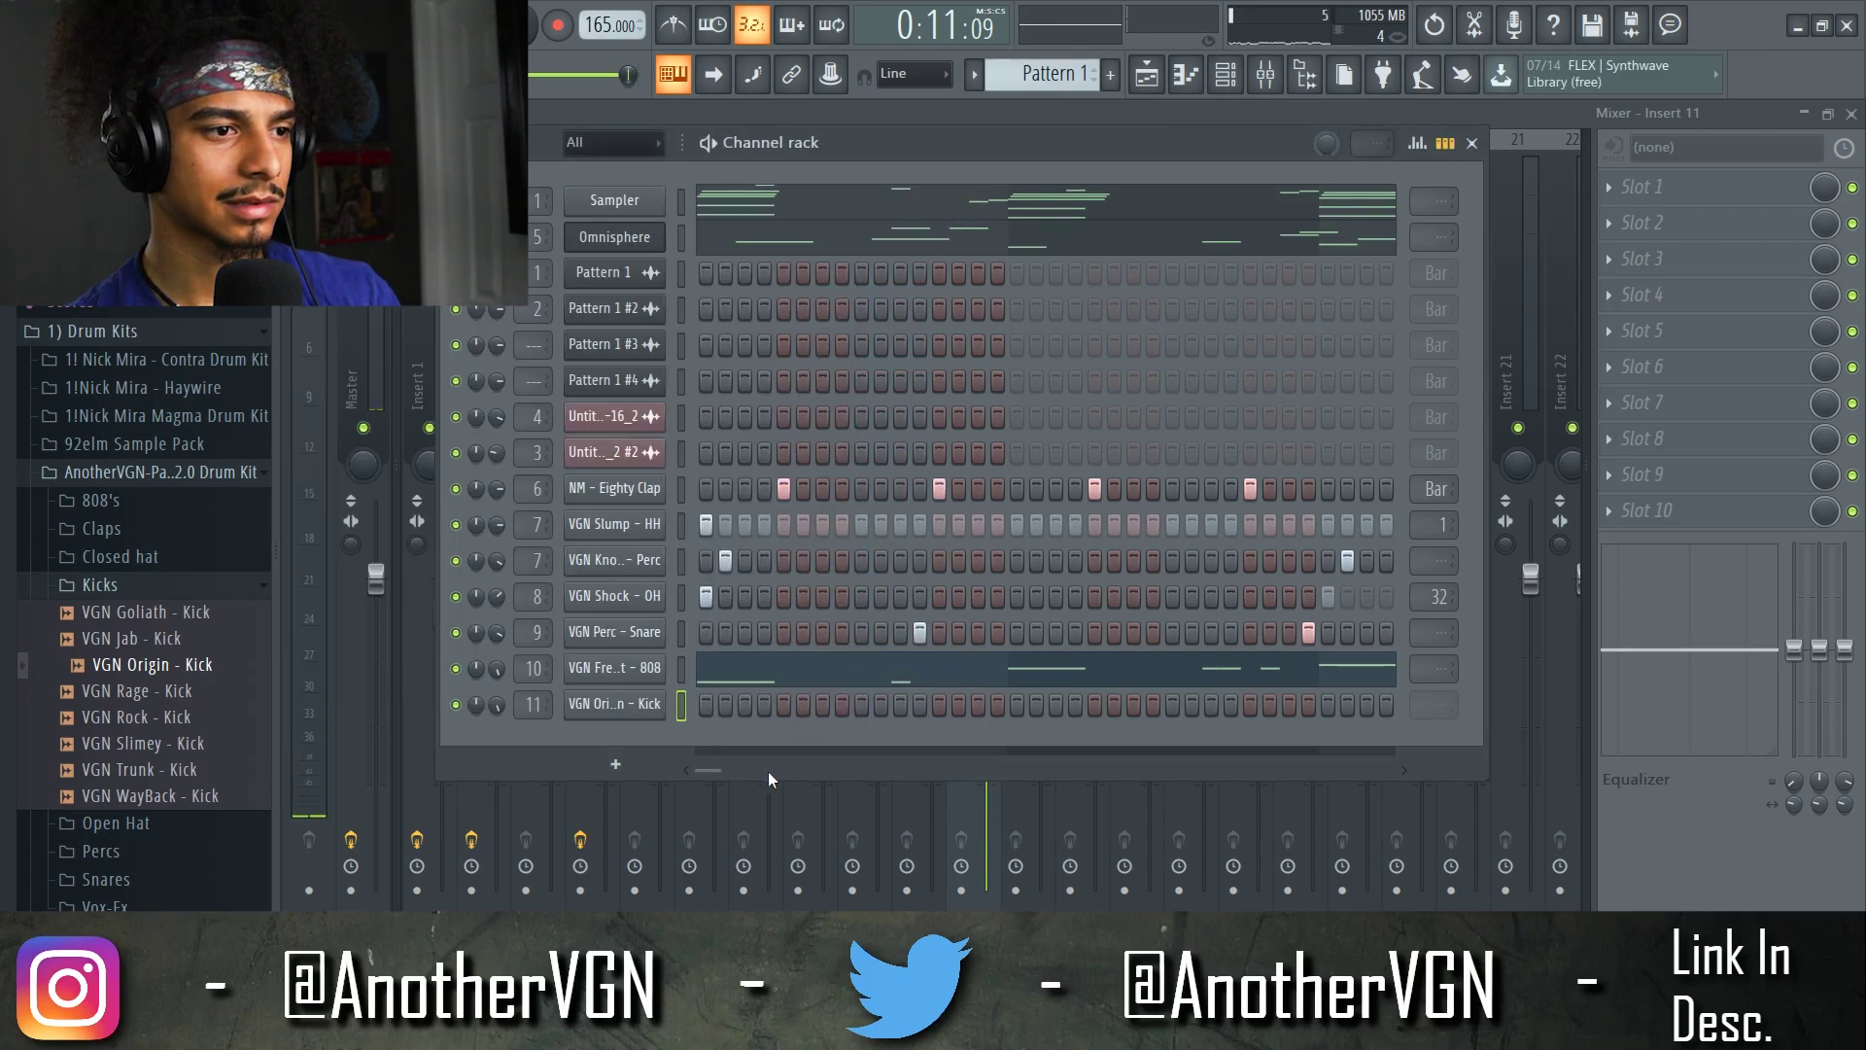
key("space")
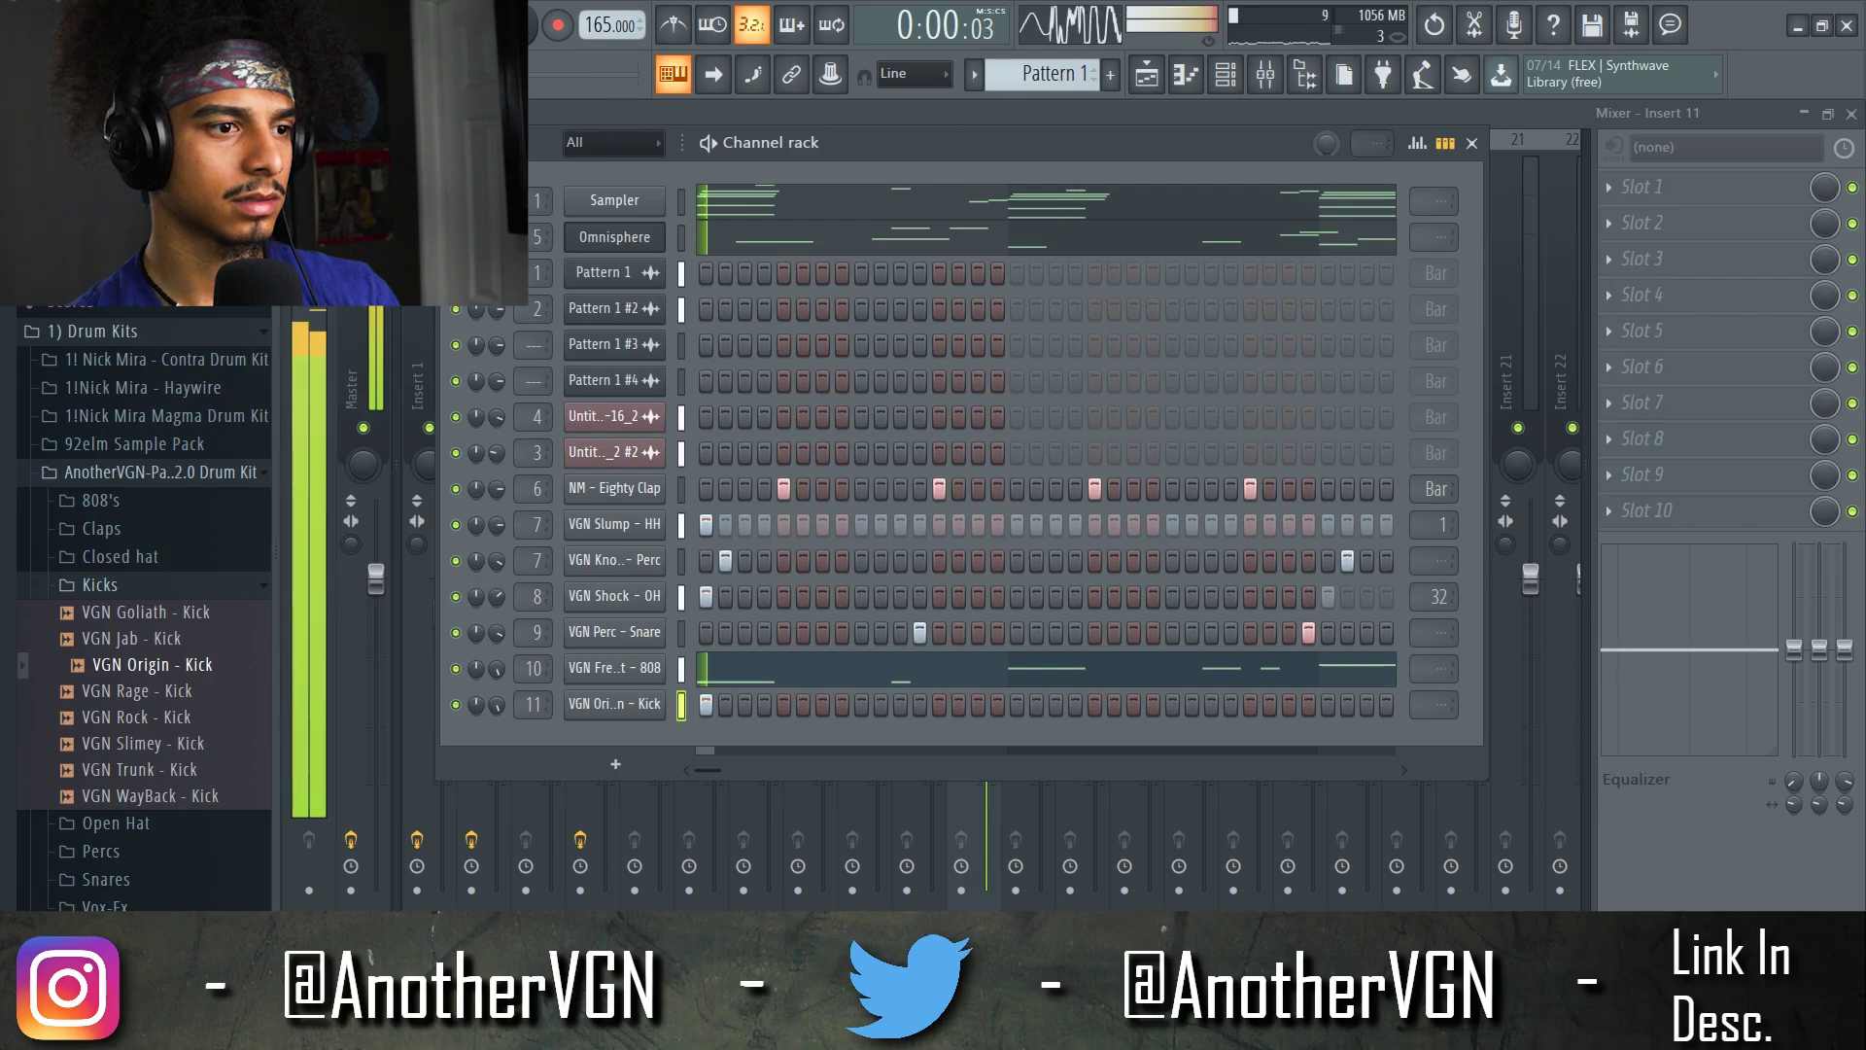
key("space")
key("space")
- Solo mixer track Insert 11, lower its volume, and select it
key("space")
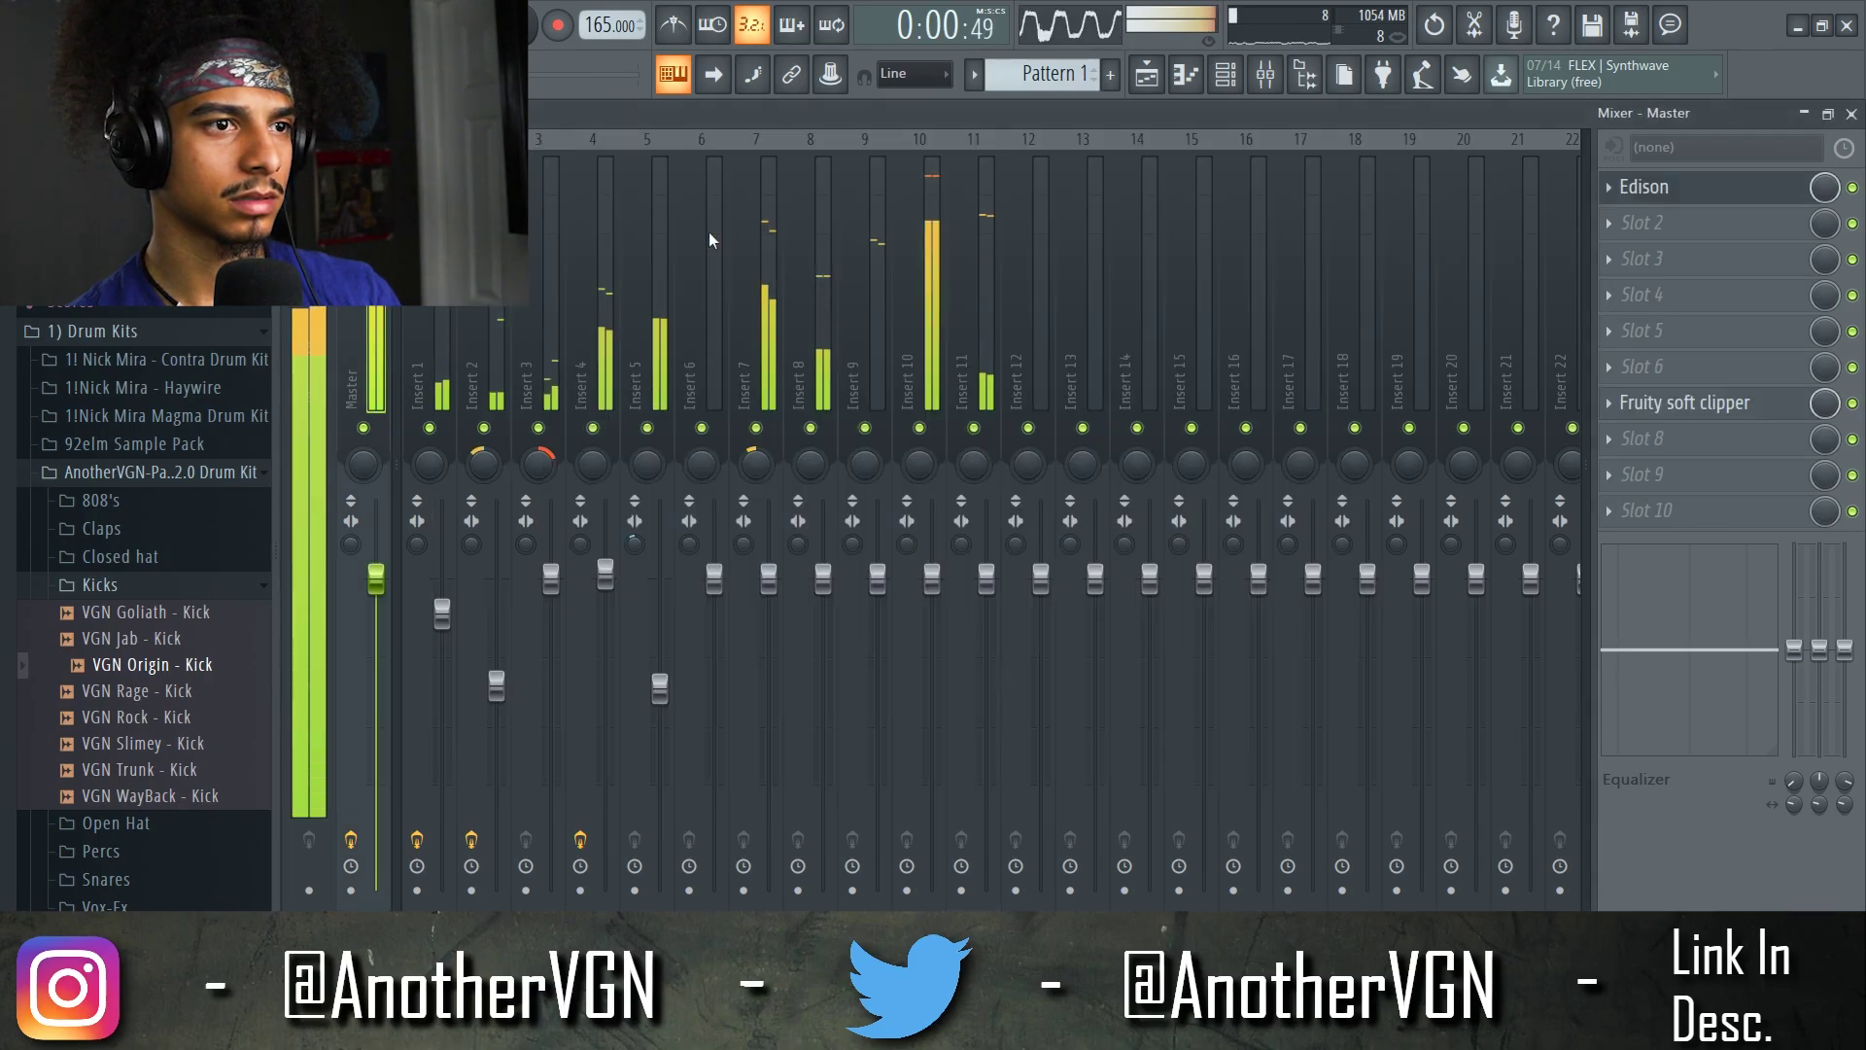
right_click(974, 428)
key("space")
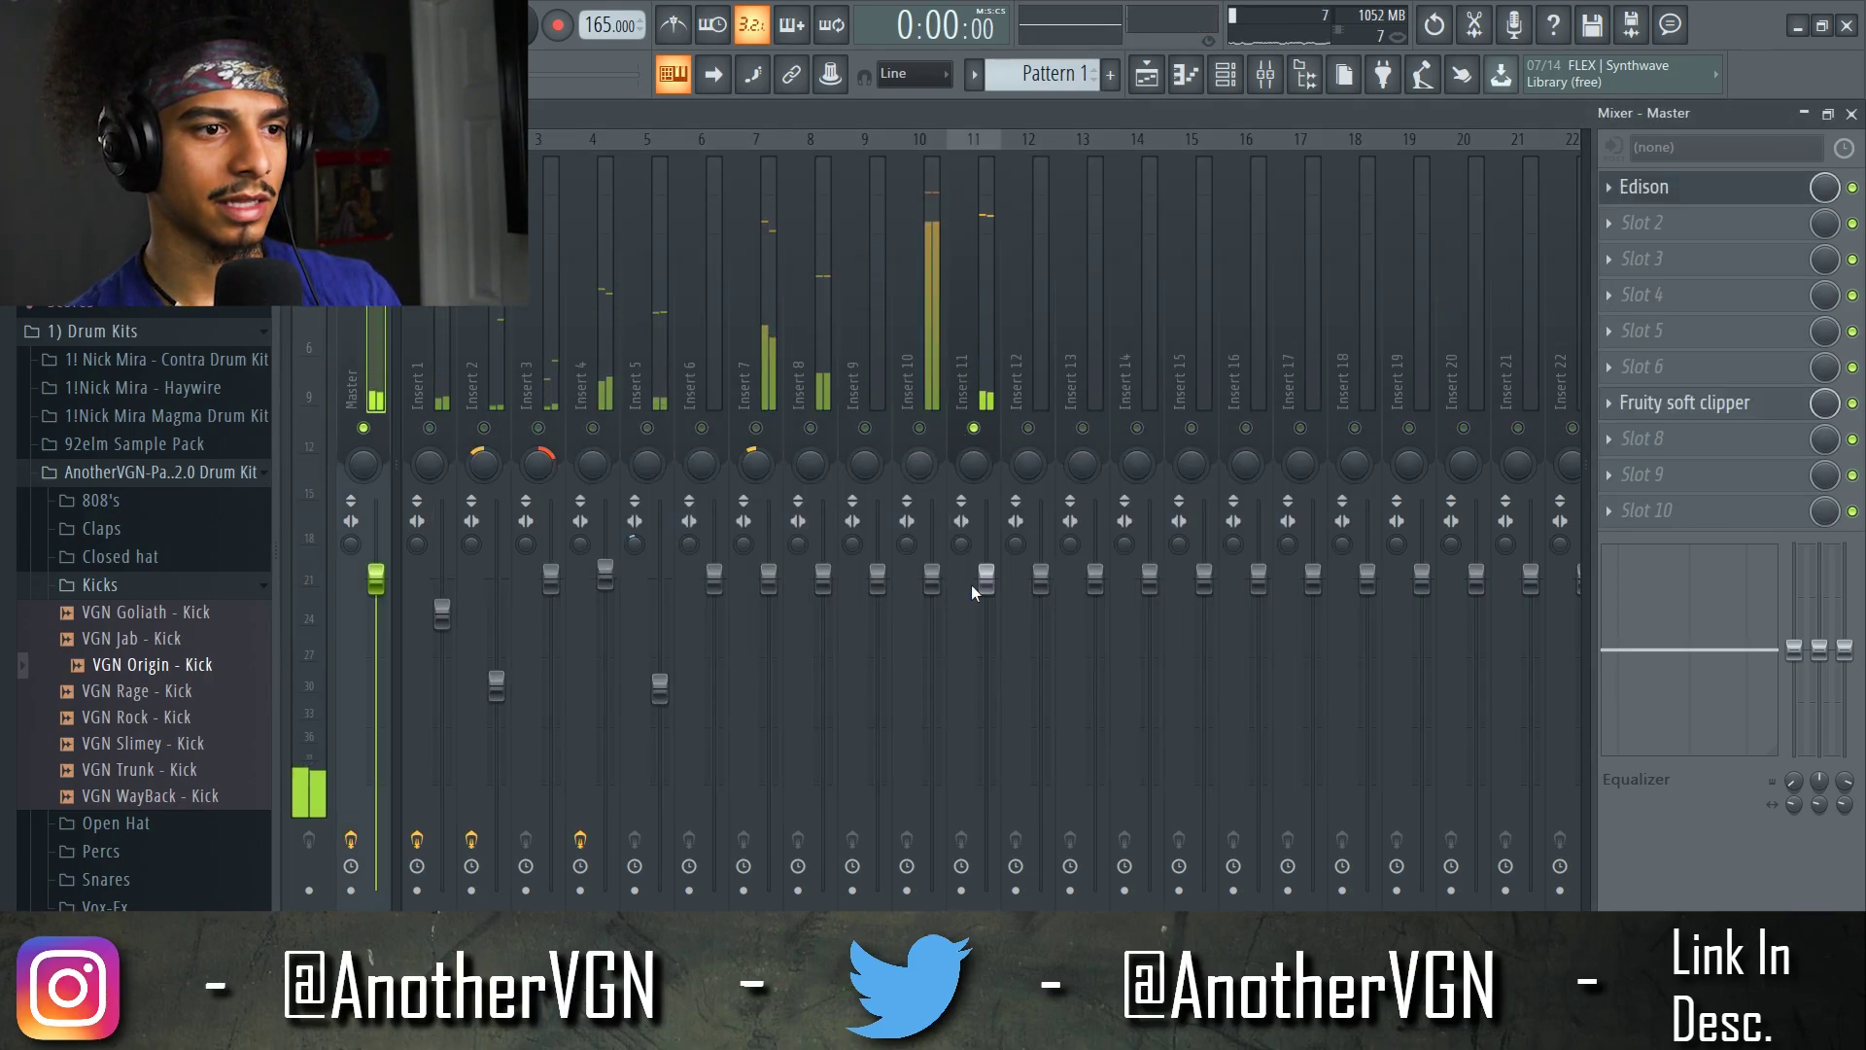
left_click_drag(978, 584, 939, 637)
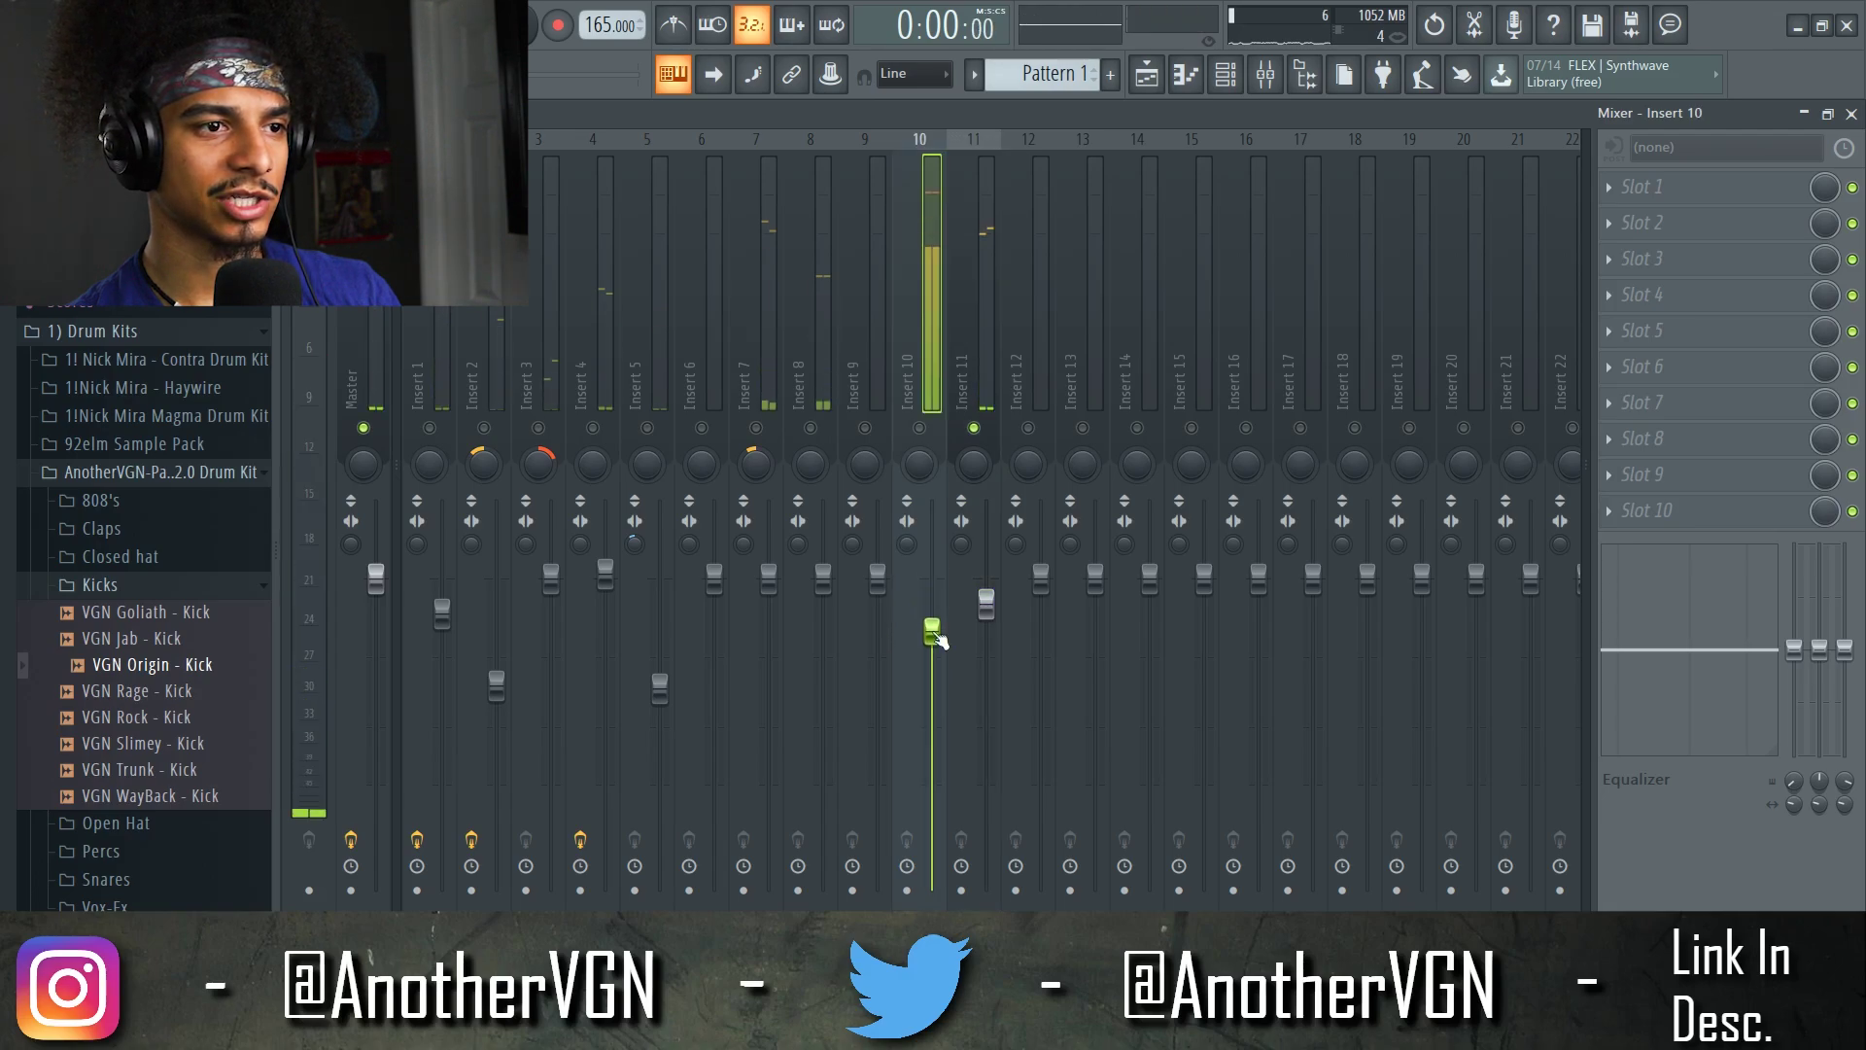
key("space")
left_click(992, 442)
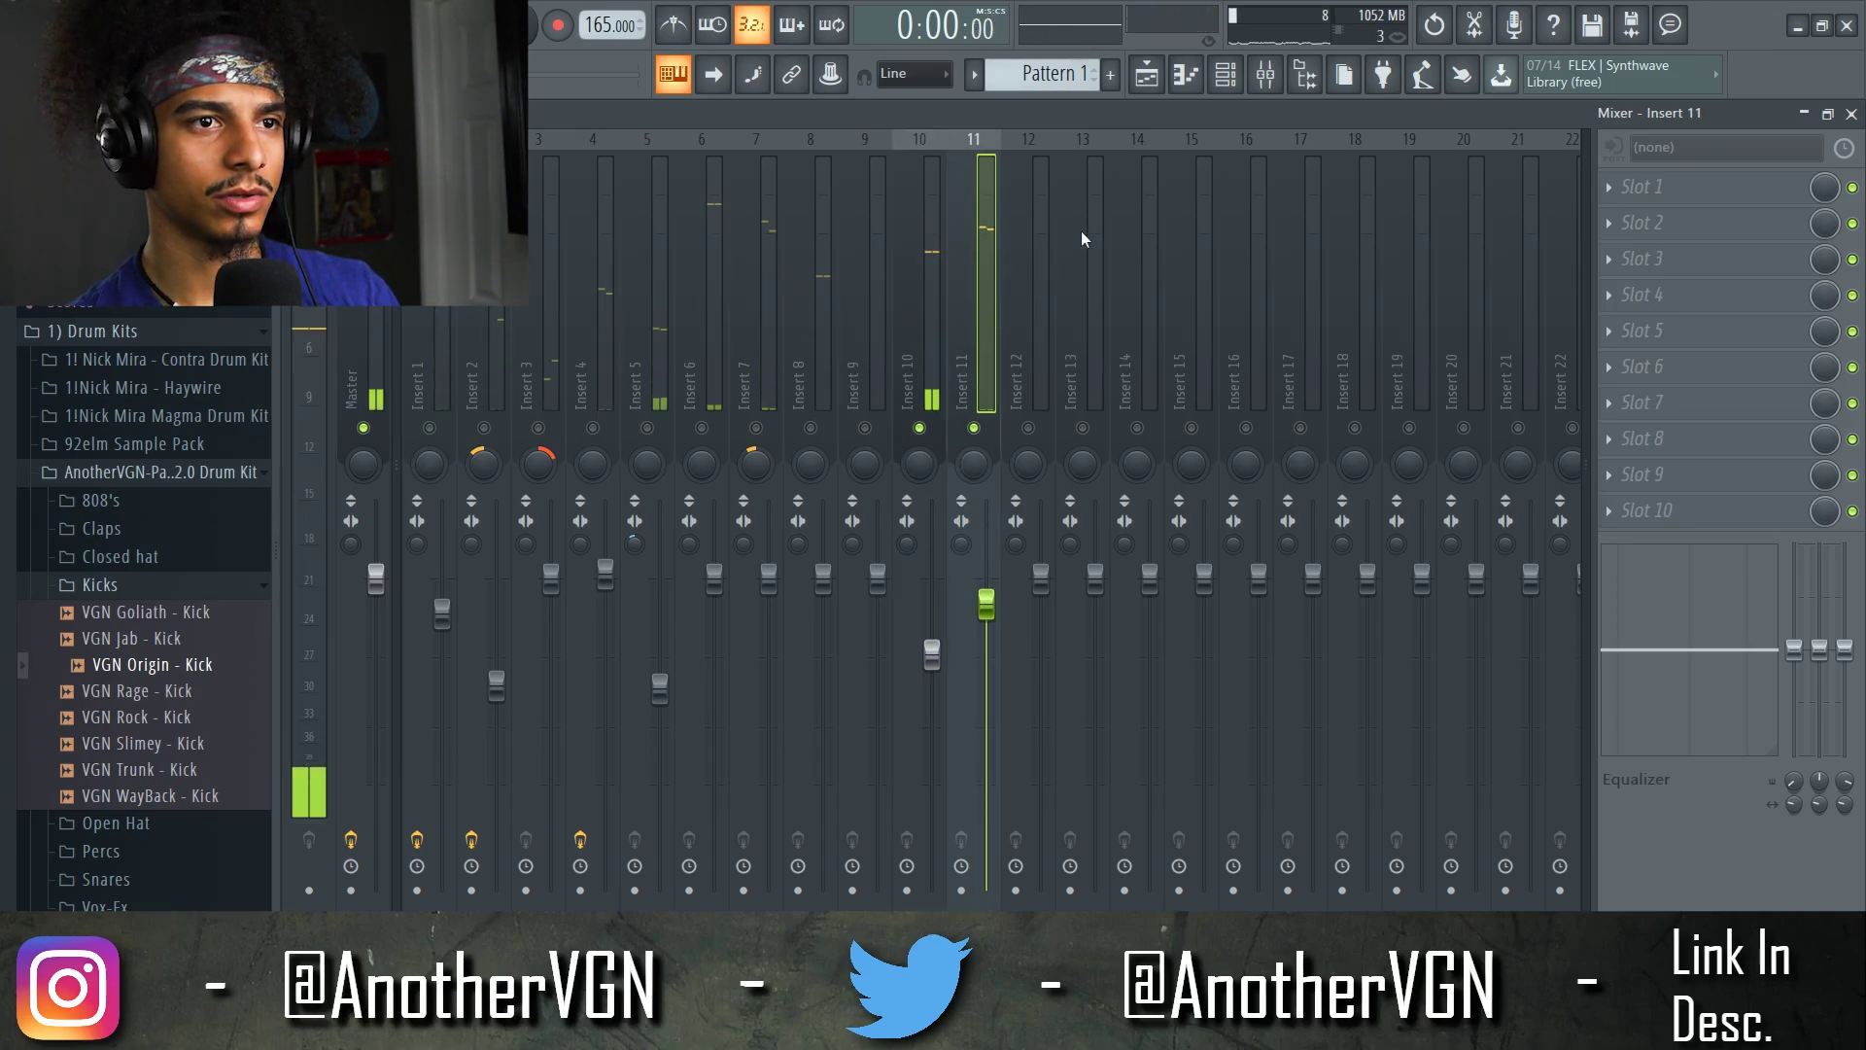
left_click(1222, 77)
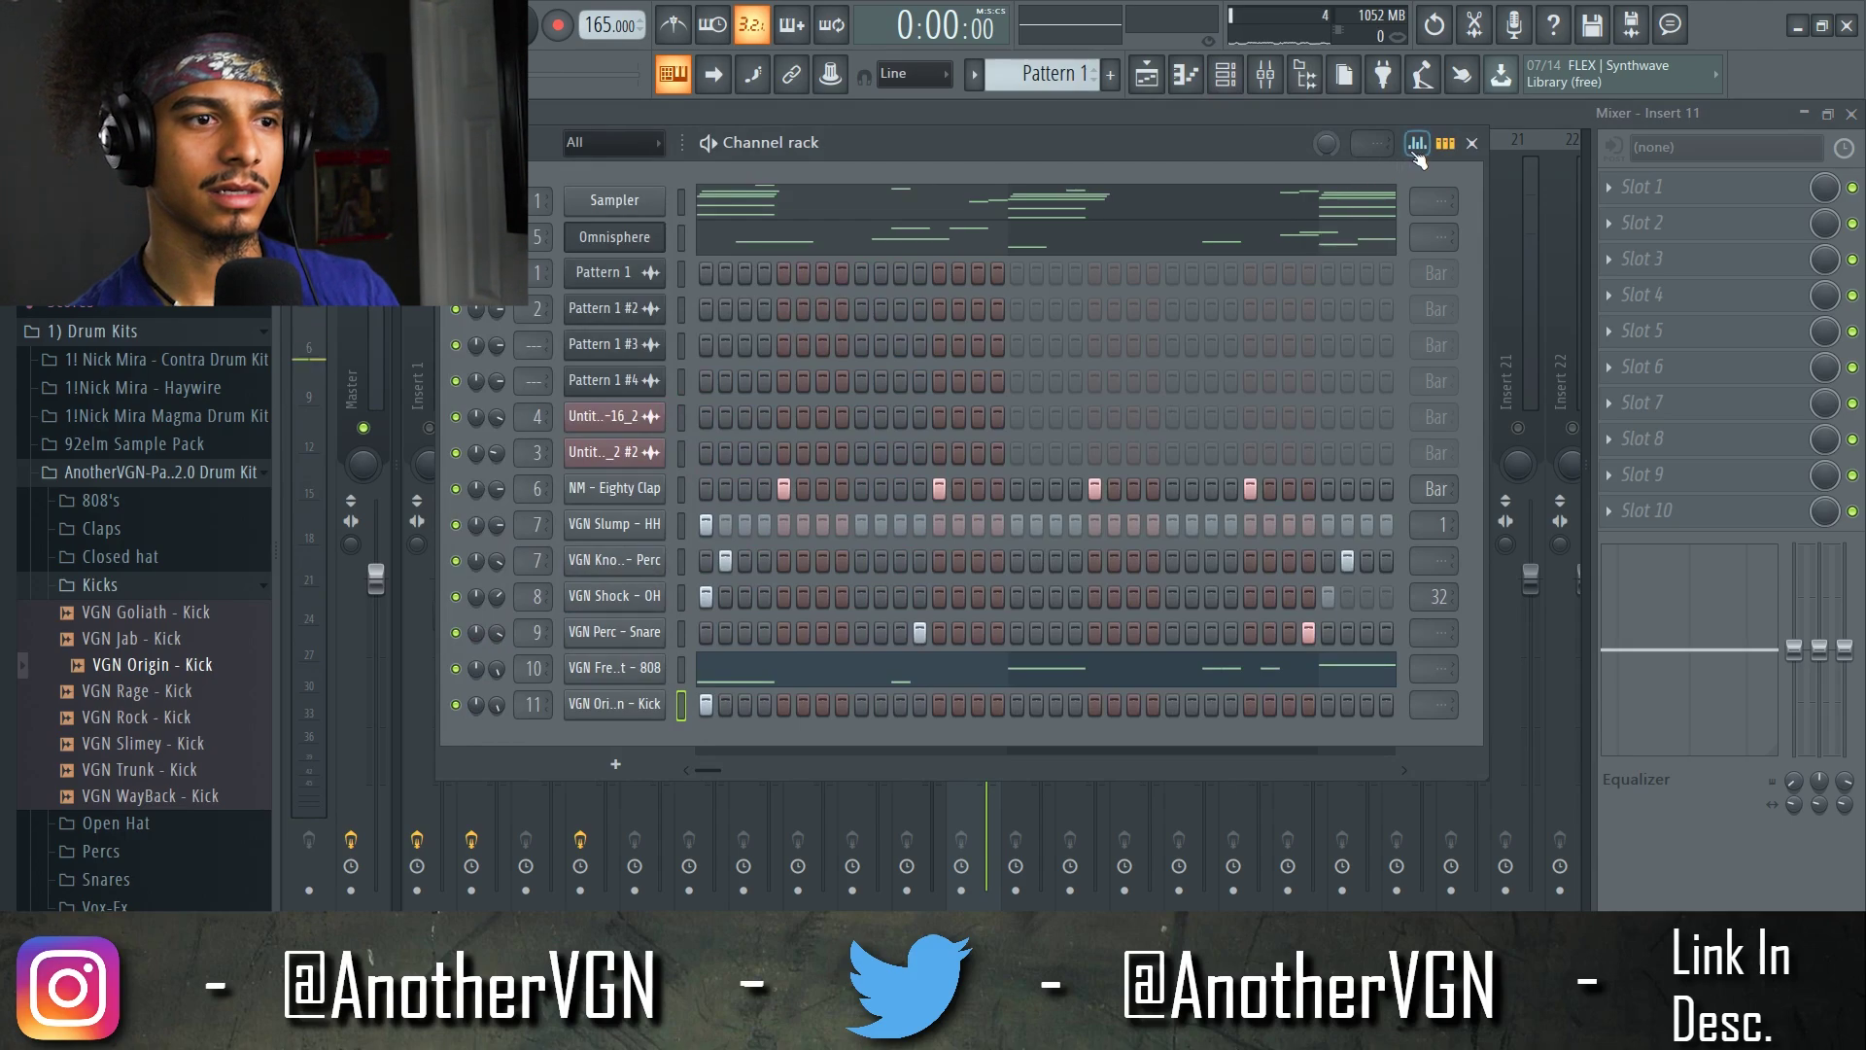
- Program kick hits on the VGN Origin - Kick row, including a roll near the pattern end
key("space")
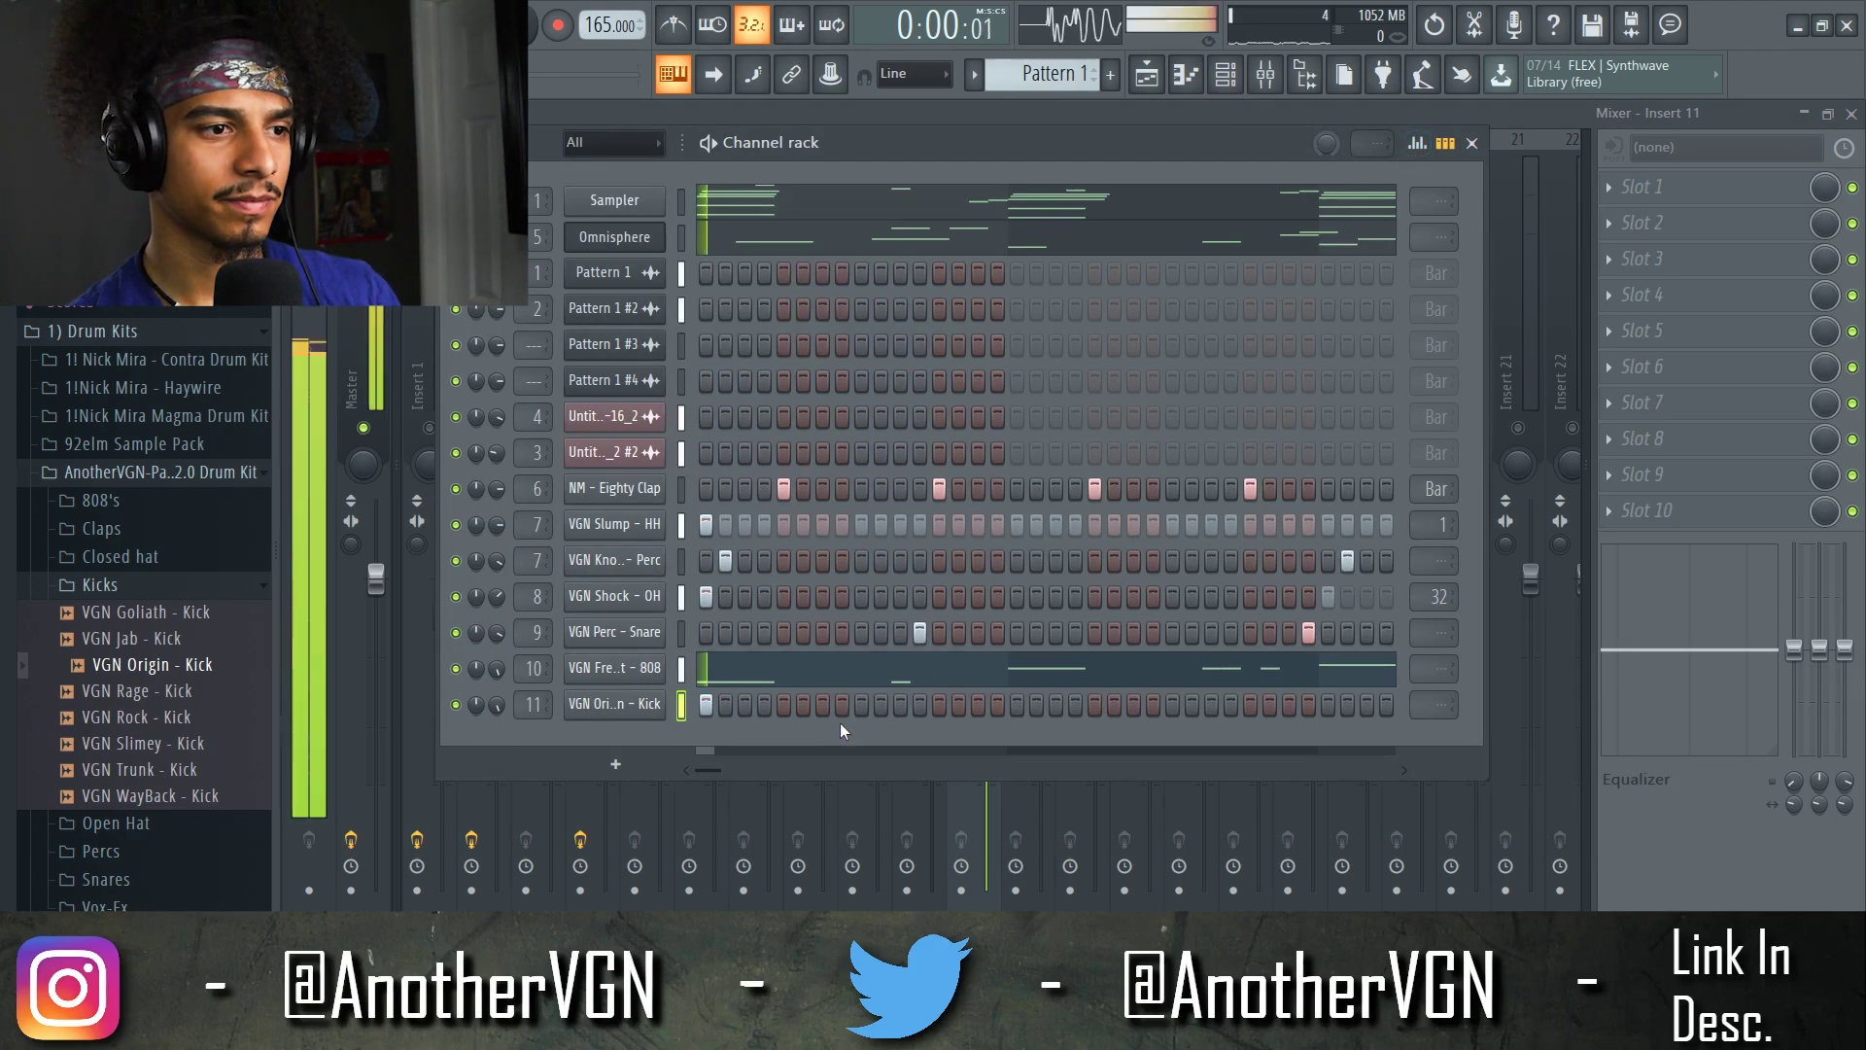
left_click(900, 704)
left_click(1017, 704)
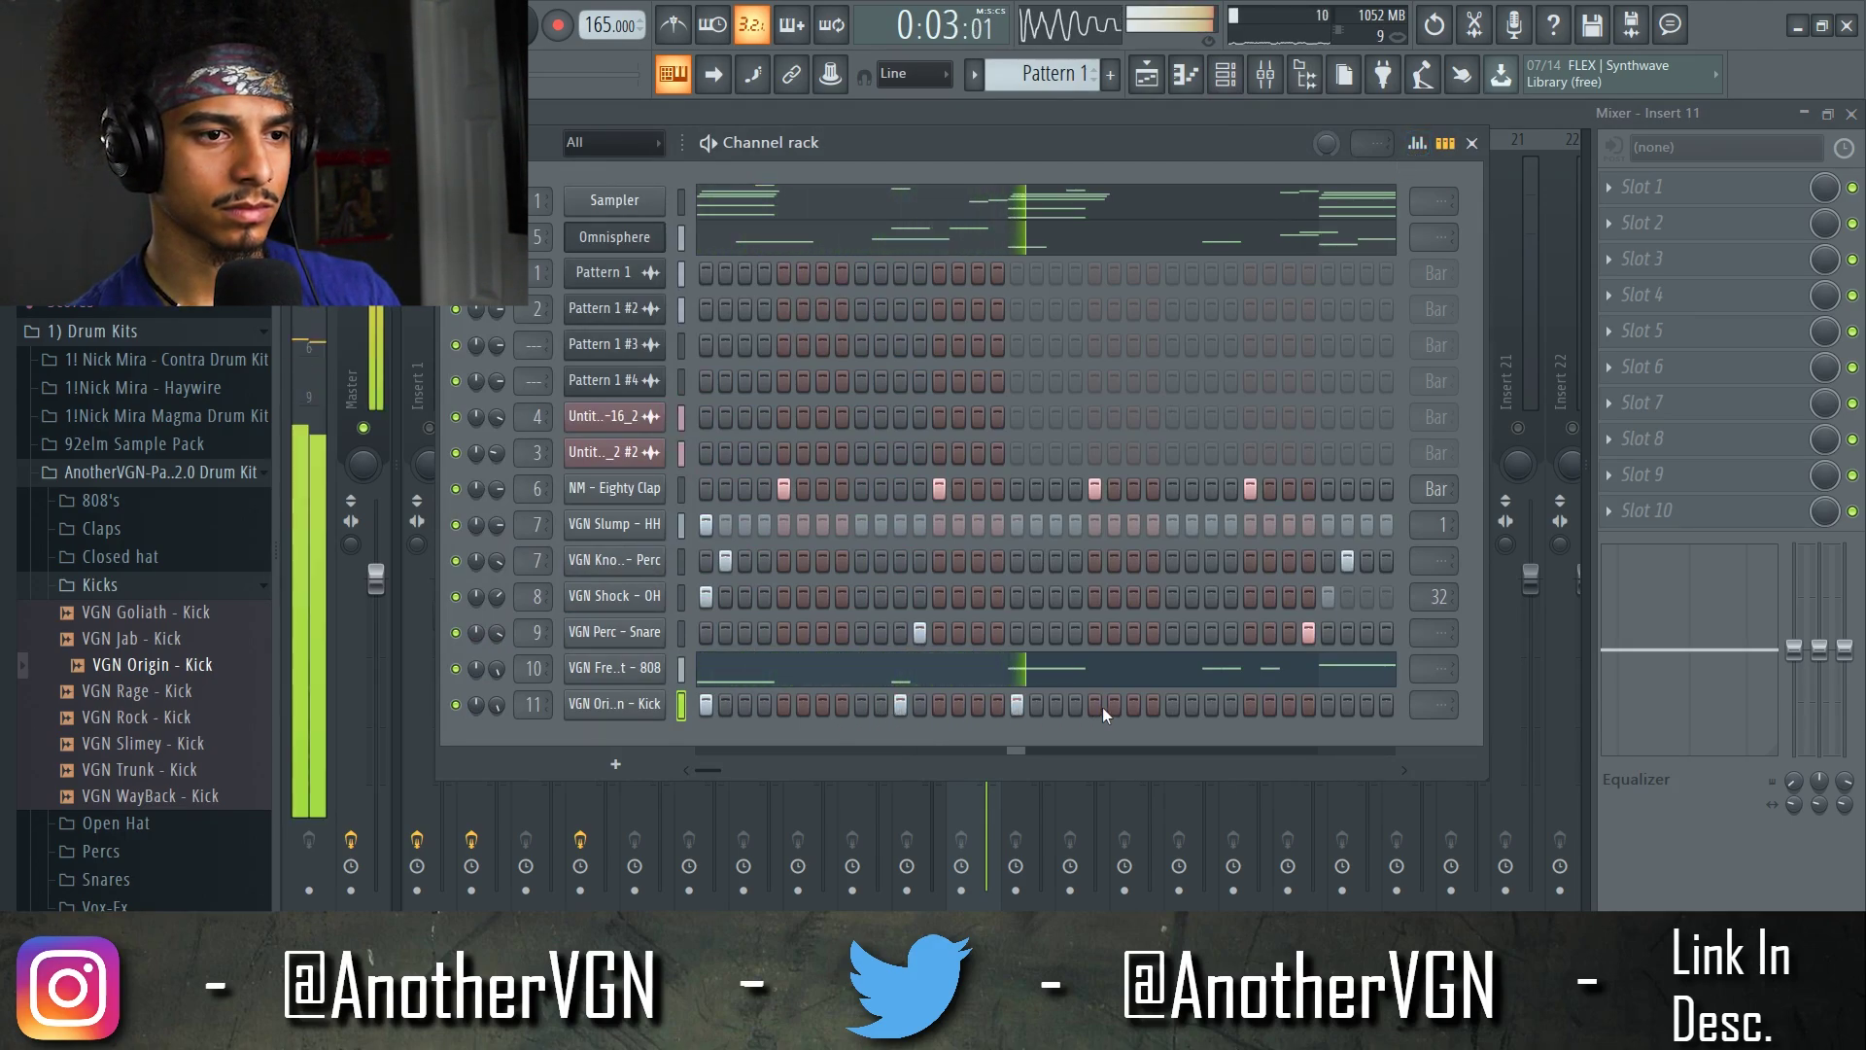
left_click(1211, 703)
left_click(1231, 703)
left_click(1269, 704)
left_click(1289, 704)
left_click(1309, 704)
left_click(1327, 703)
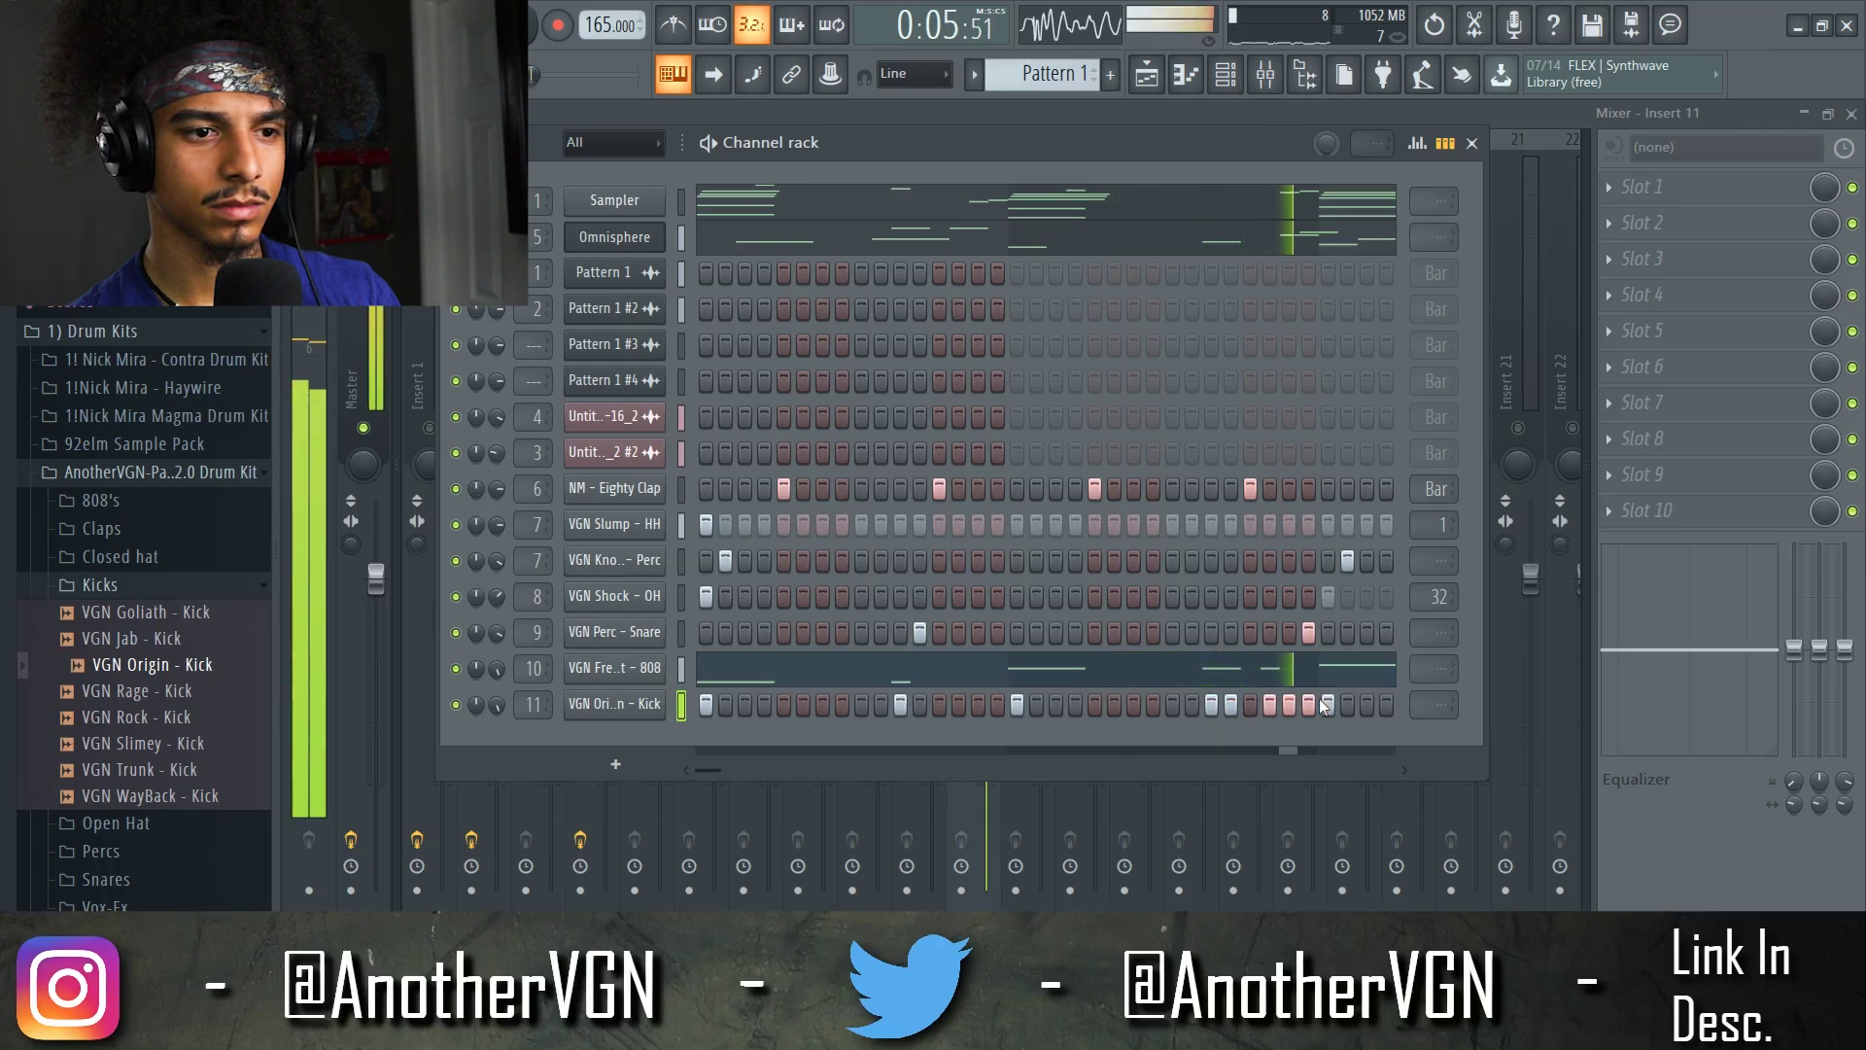
left_click(1292, 703)
key("space")
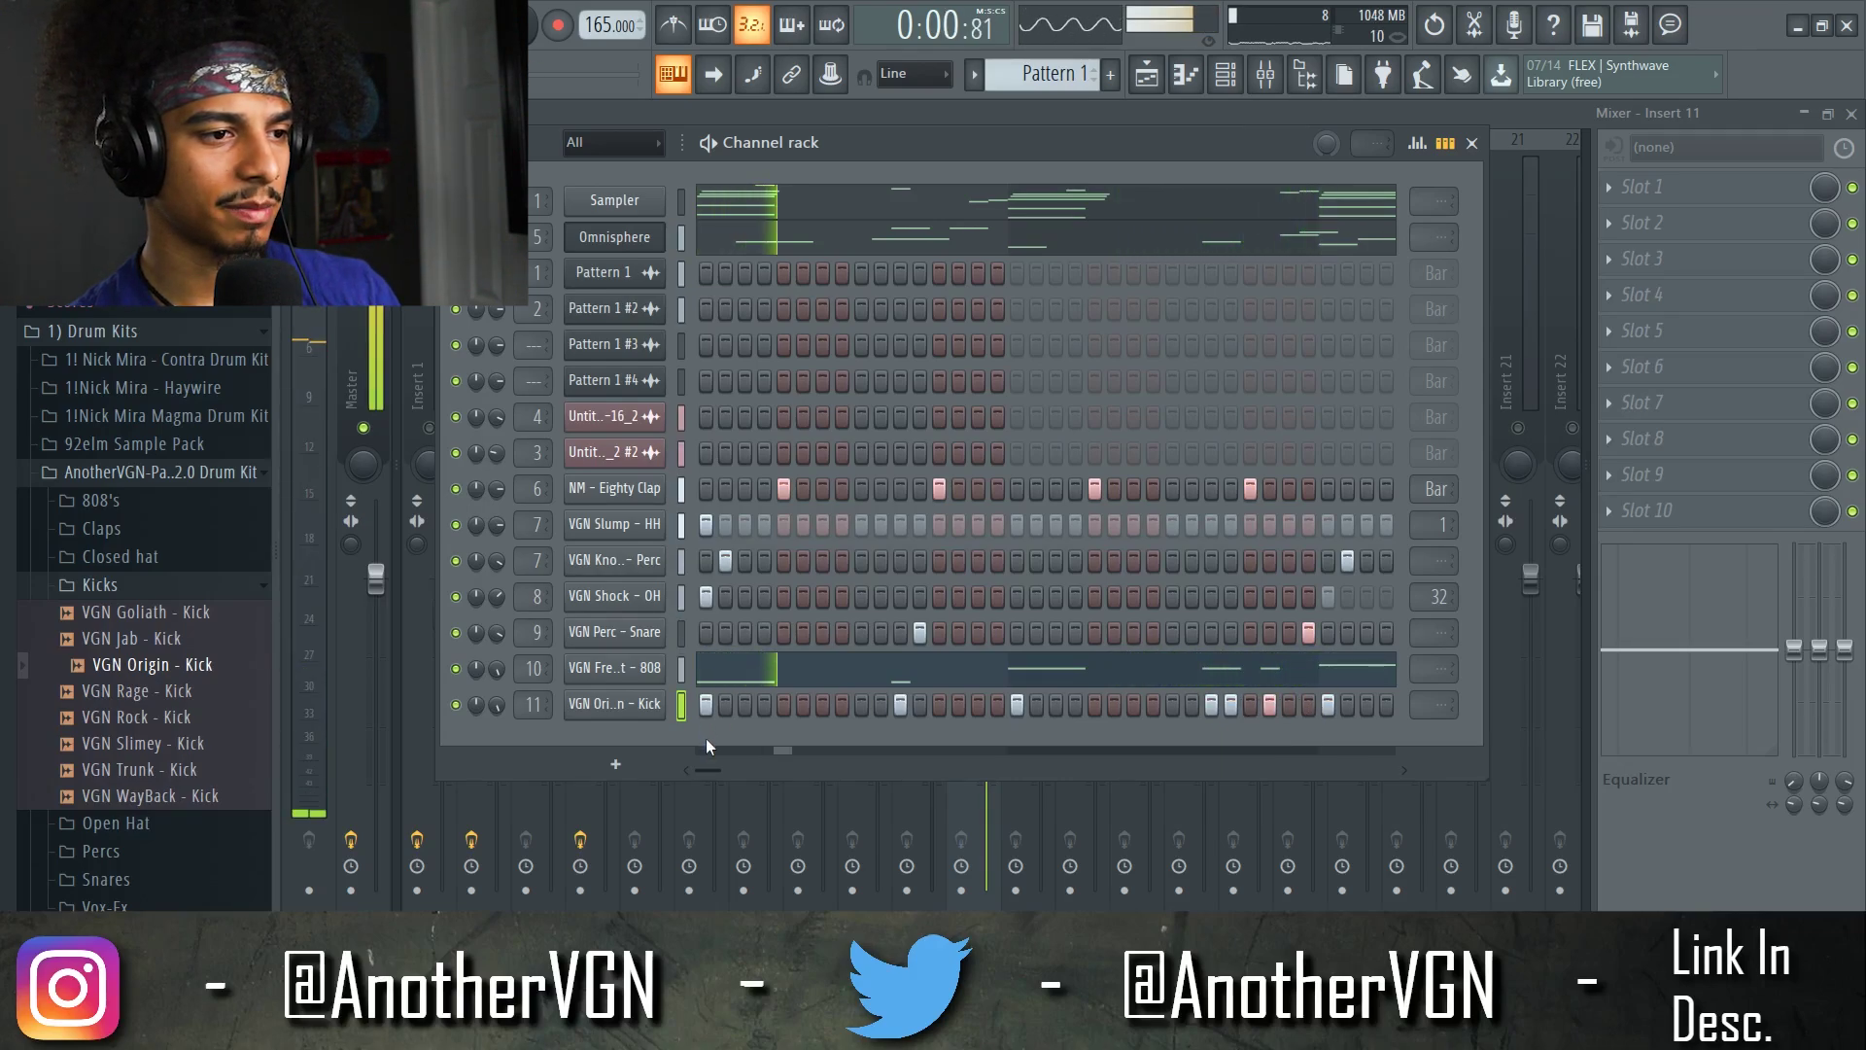
- Add further kick hits toward the end of the kick pattern
left_click_drag(715, 766, 729, 766)
left_click(1153, 706)
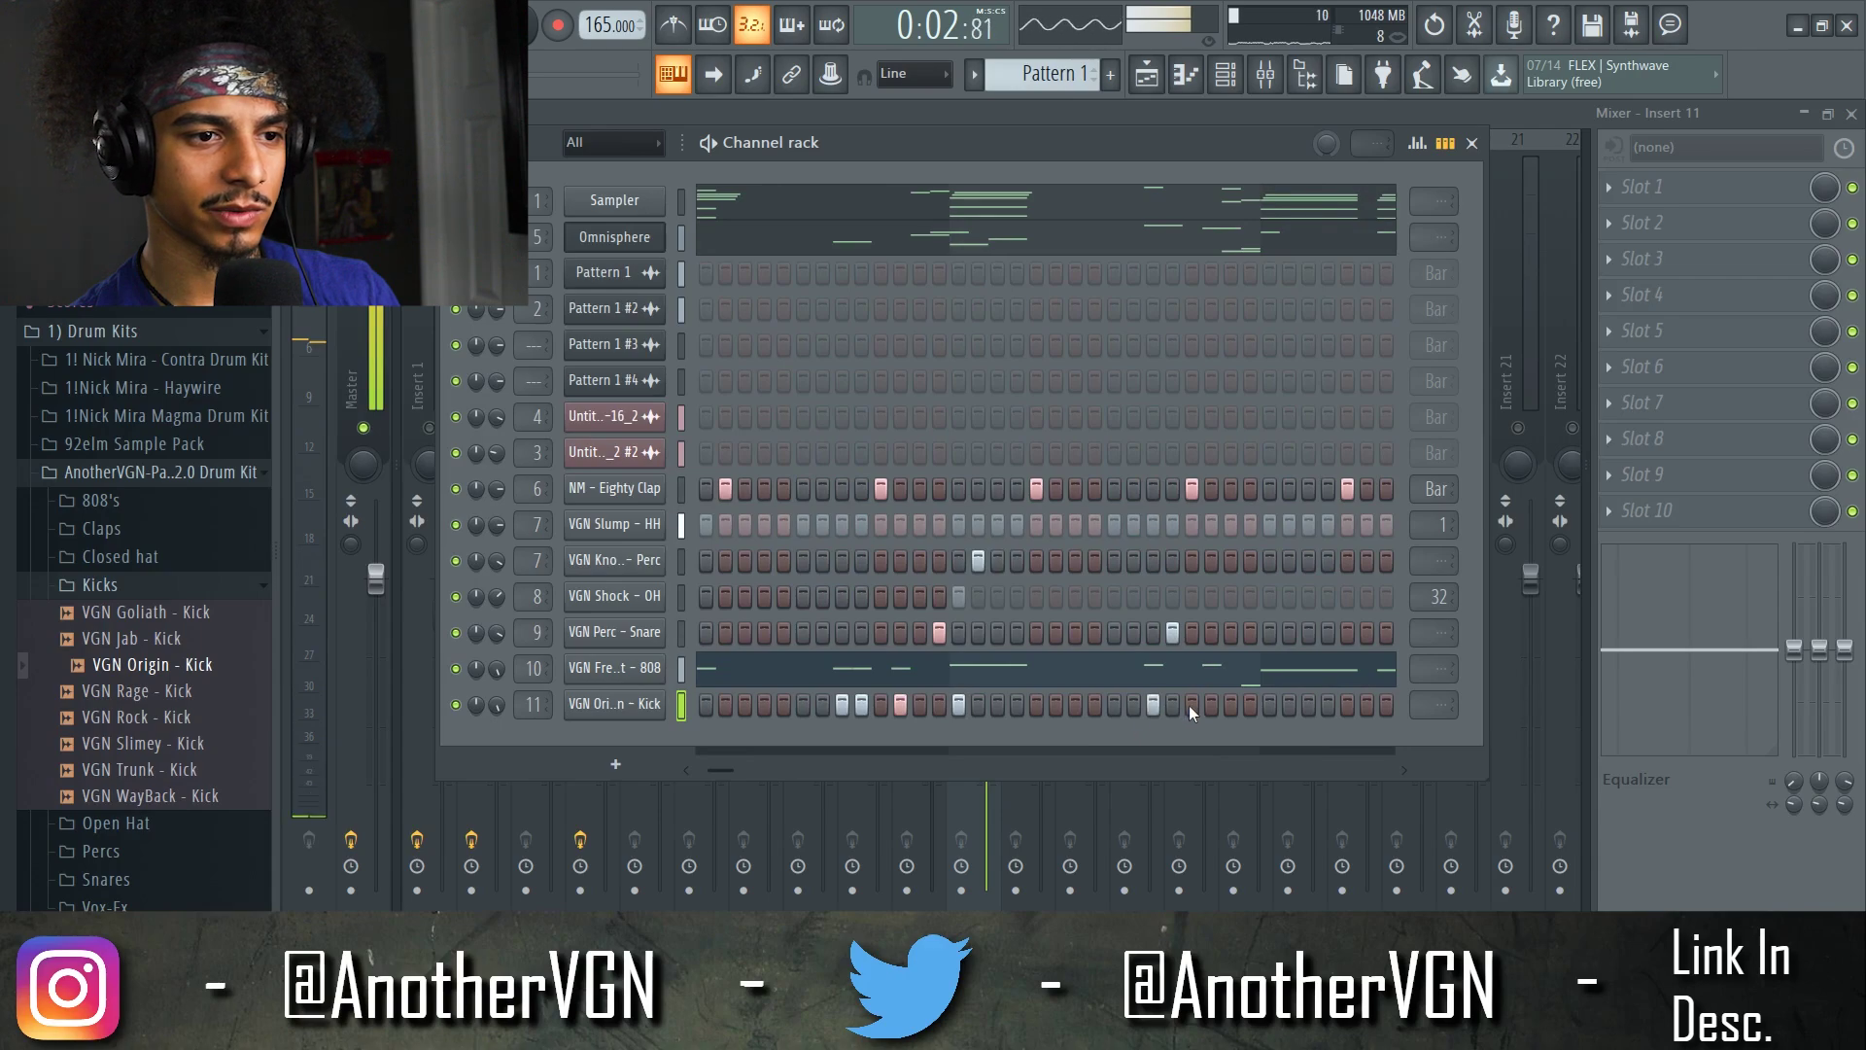
left_click(737, 772)
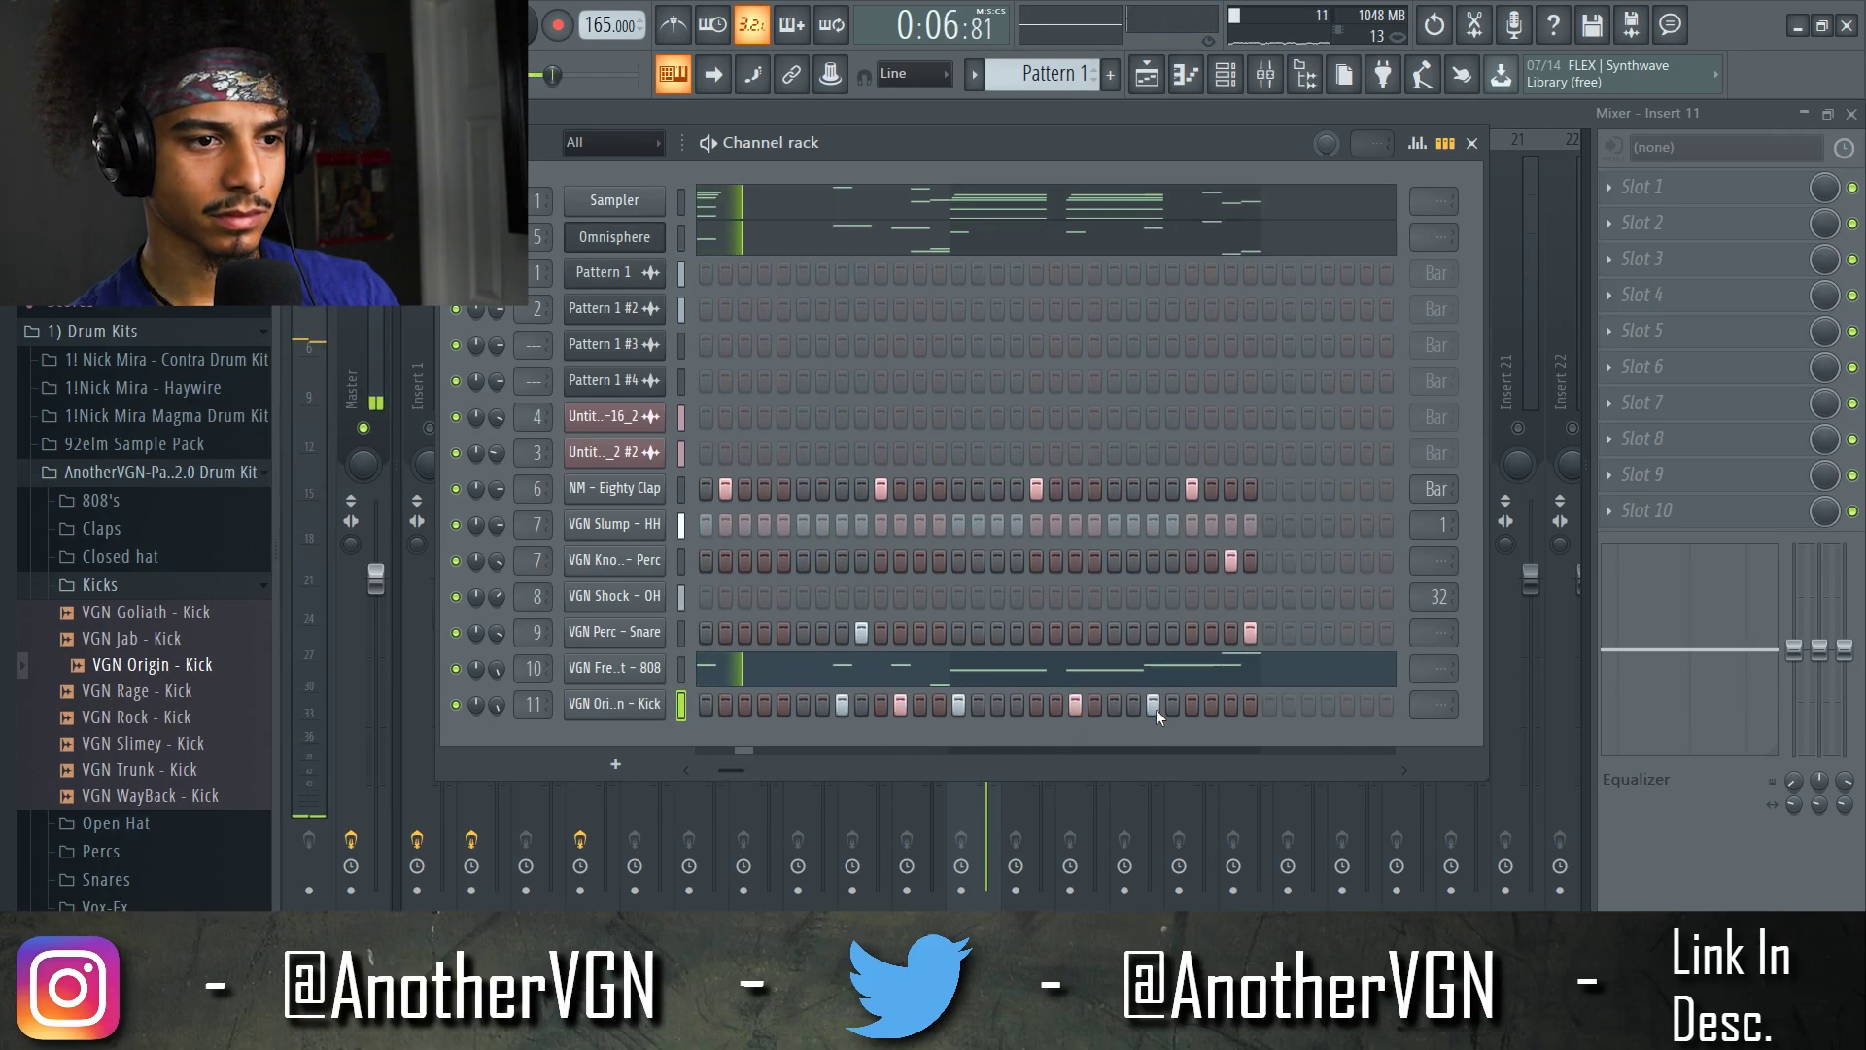
left_click(1247, 708)
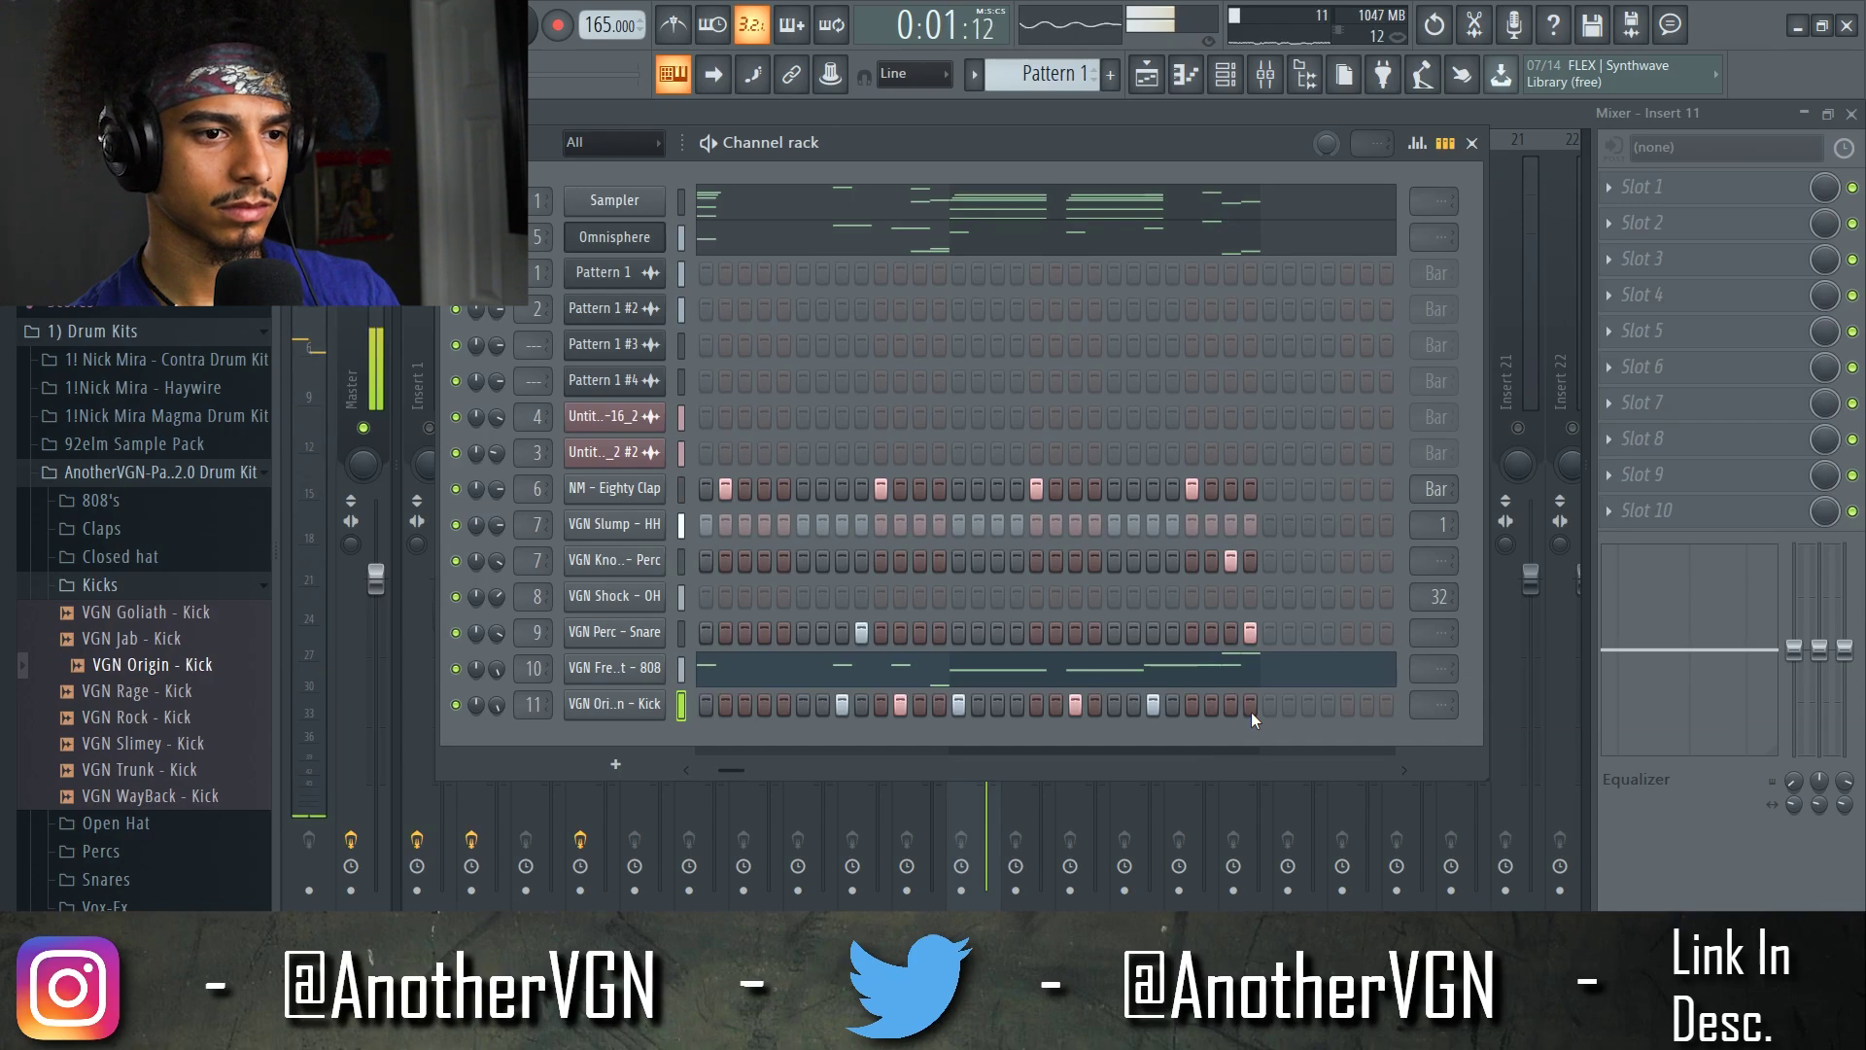
left_click(1232, 705)
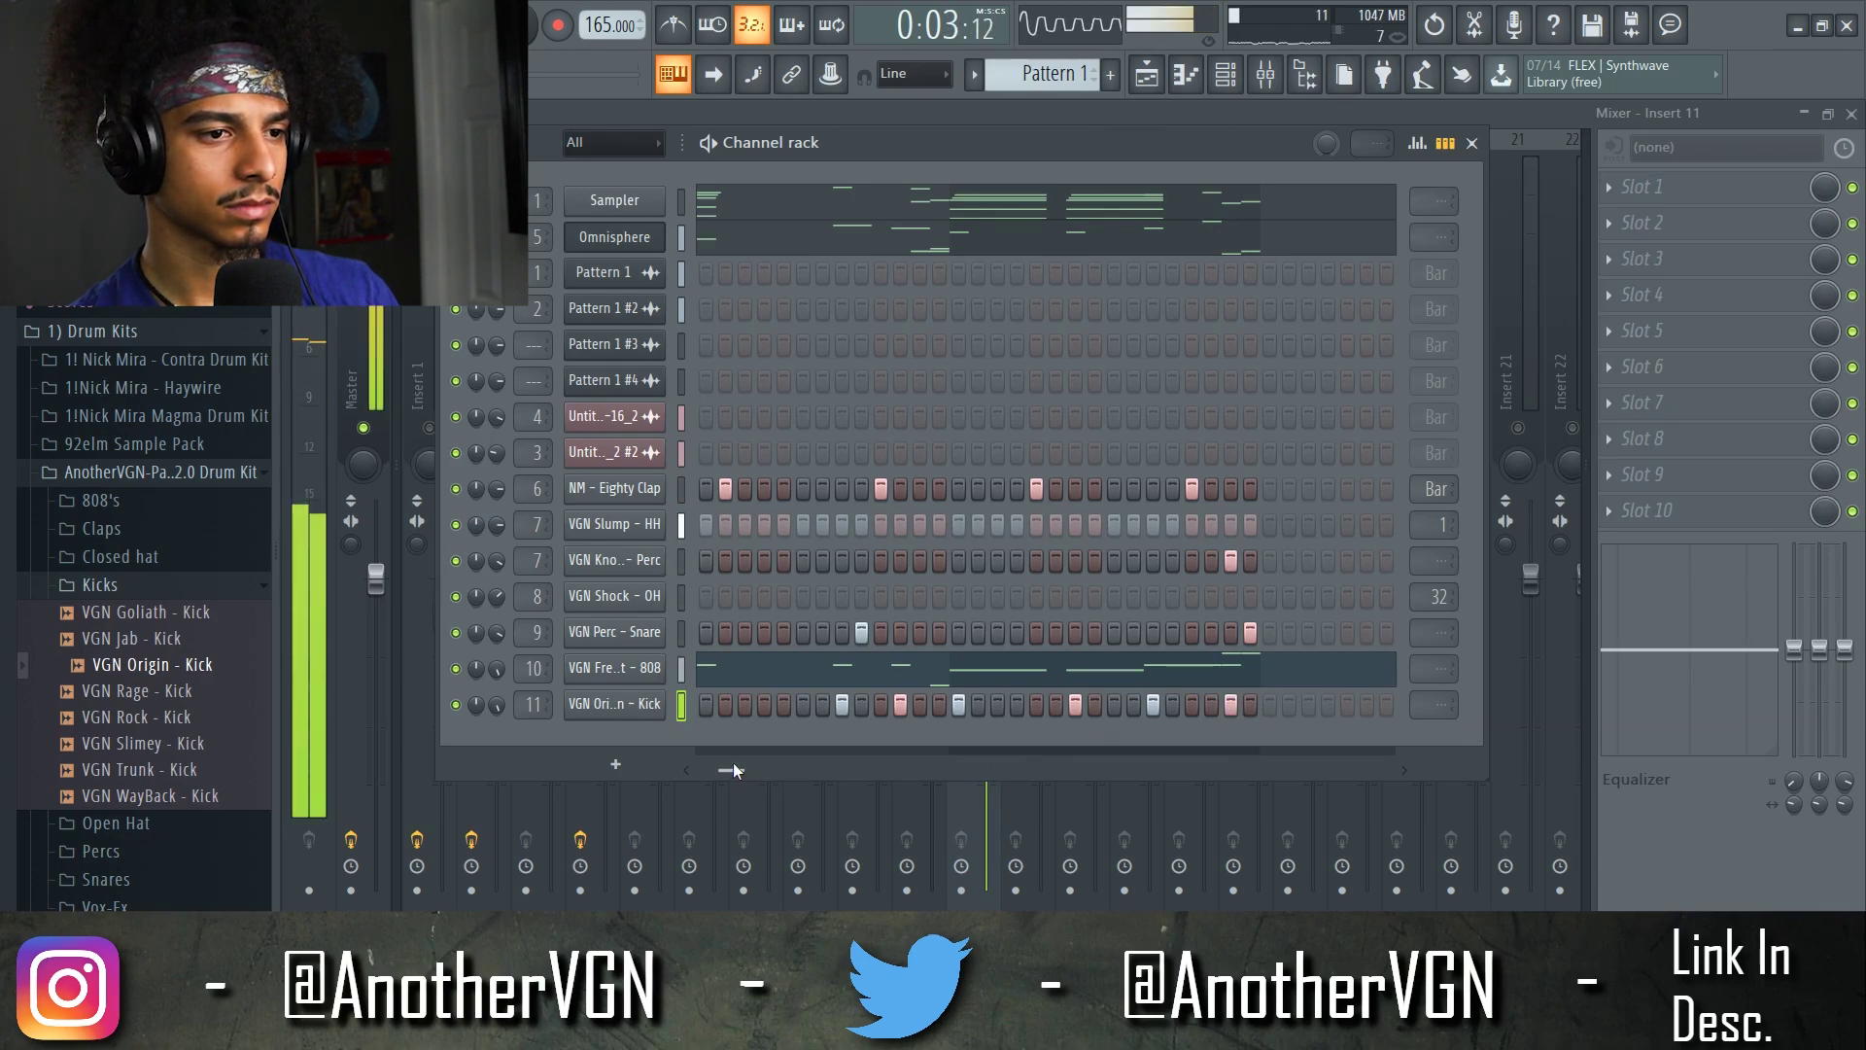
left_click_drag(735, 770, 637, 769)
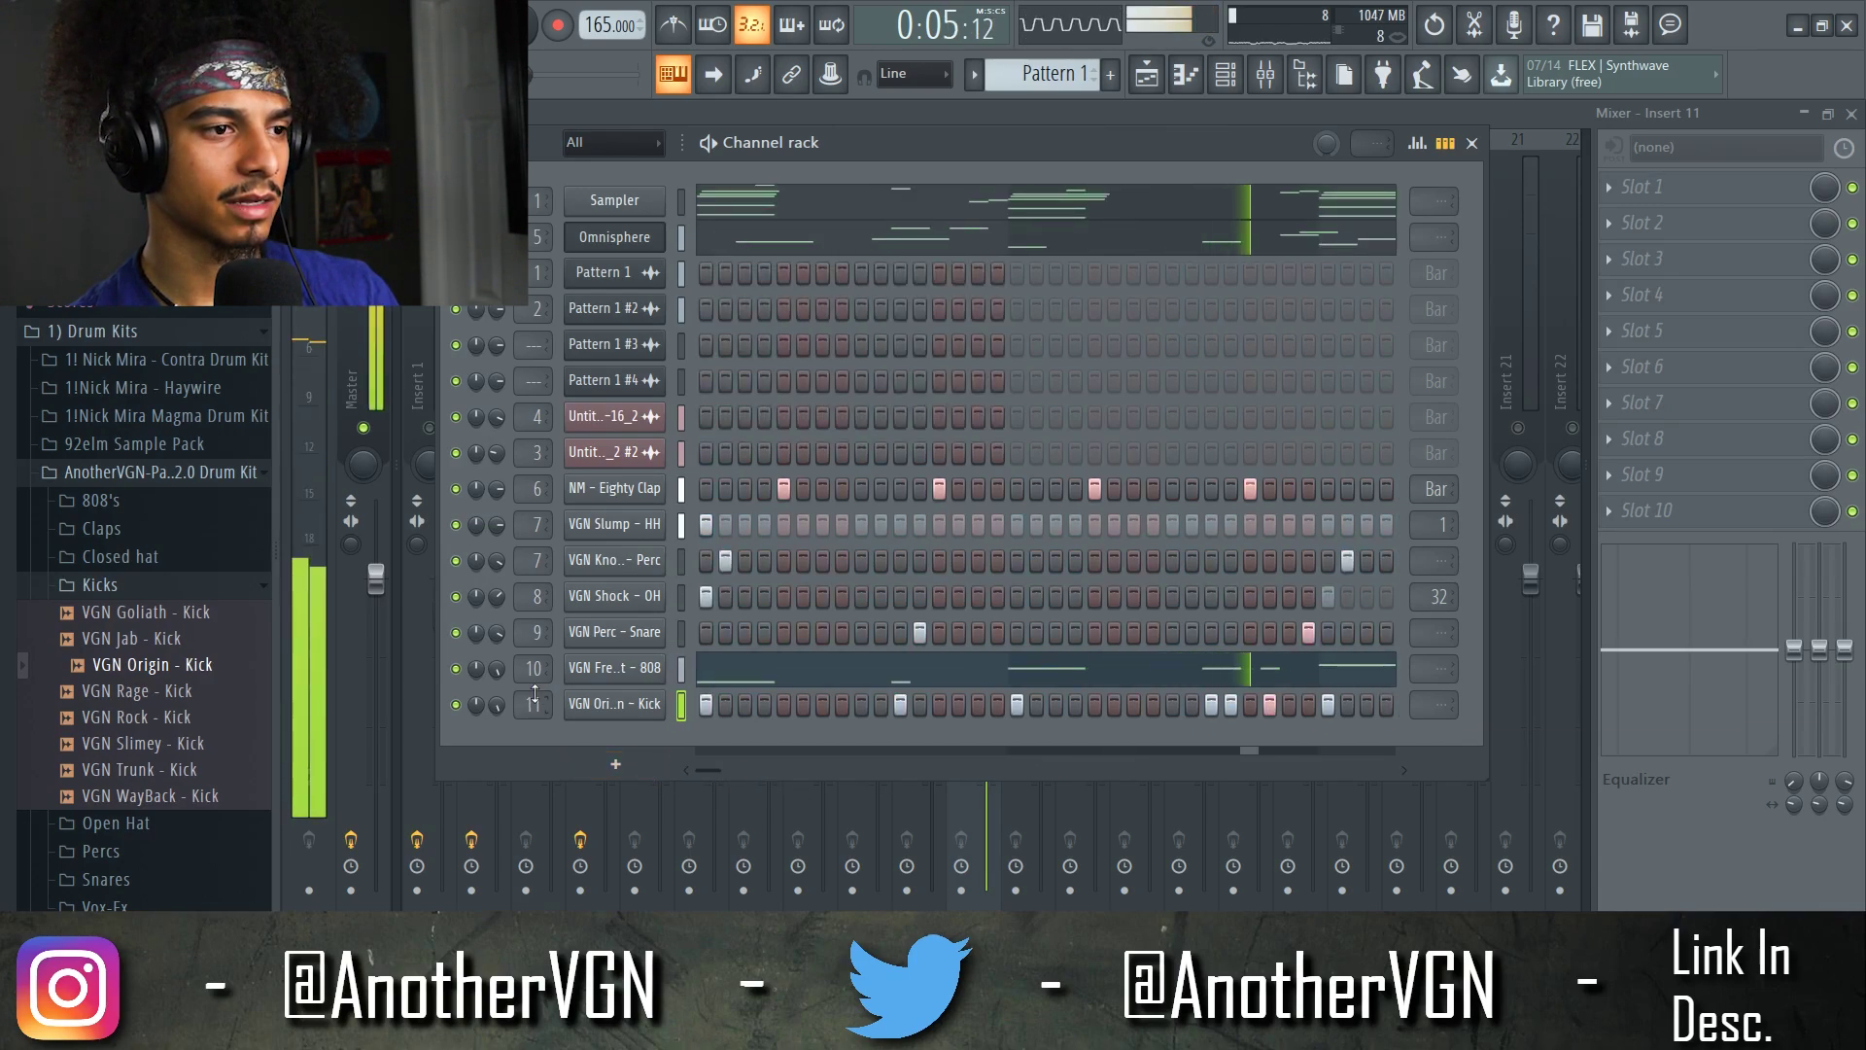
- Raise the last kicks' velocity to full in the velocity editor
left_click(1417, 143)
key("space")
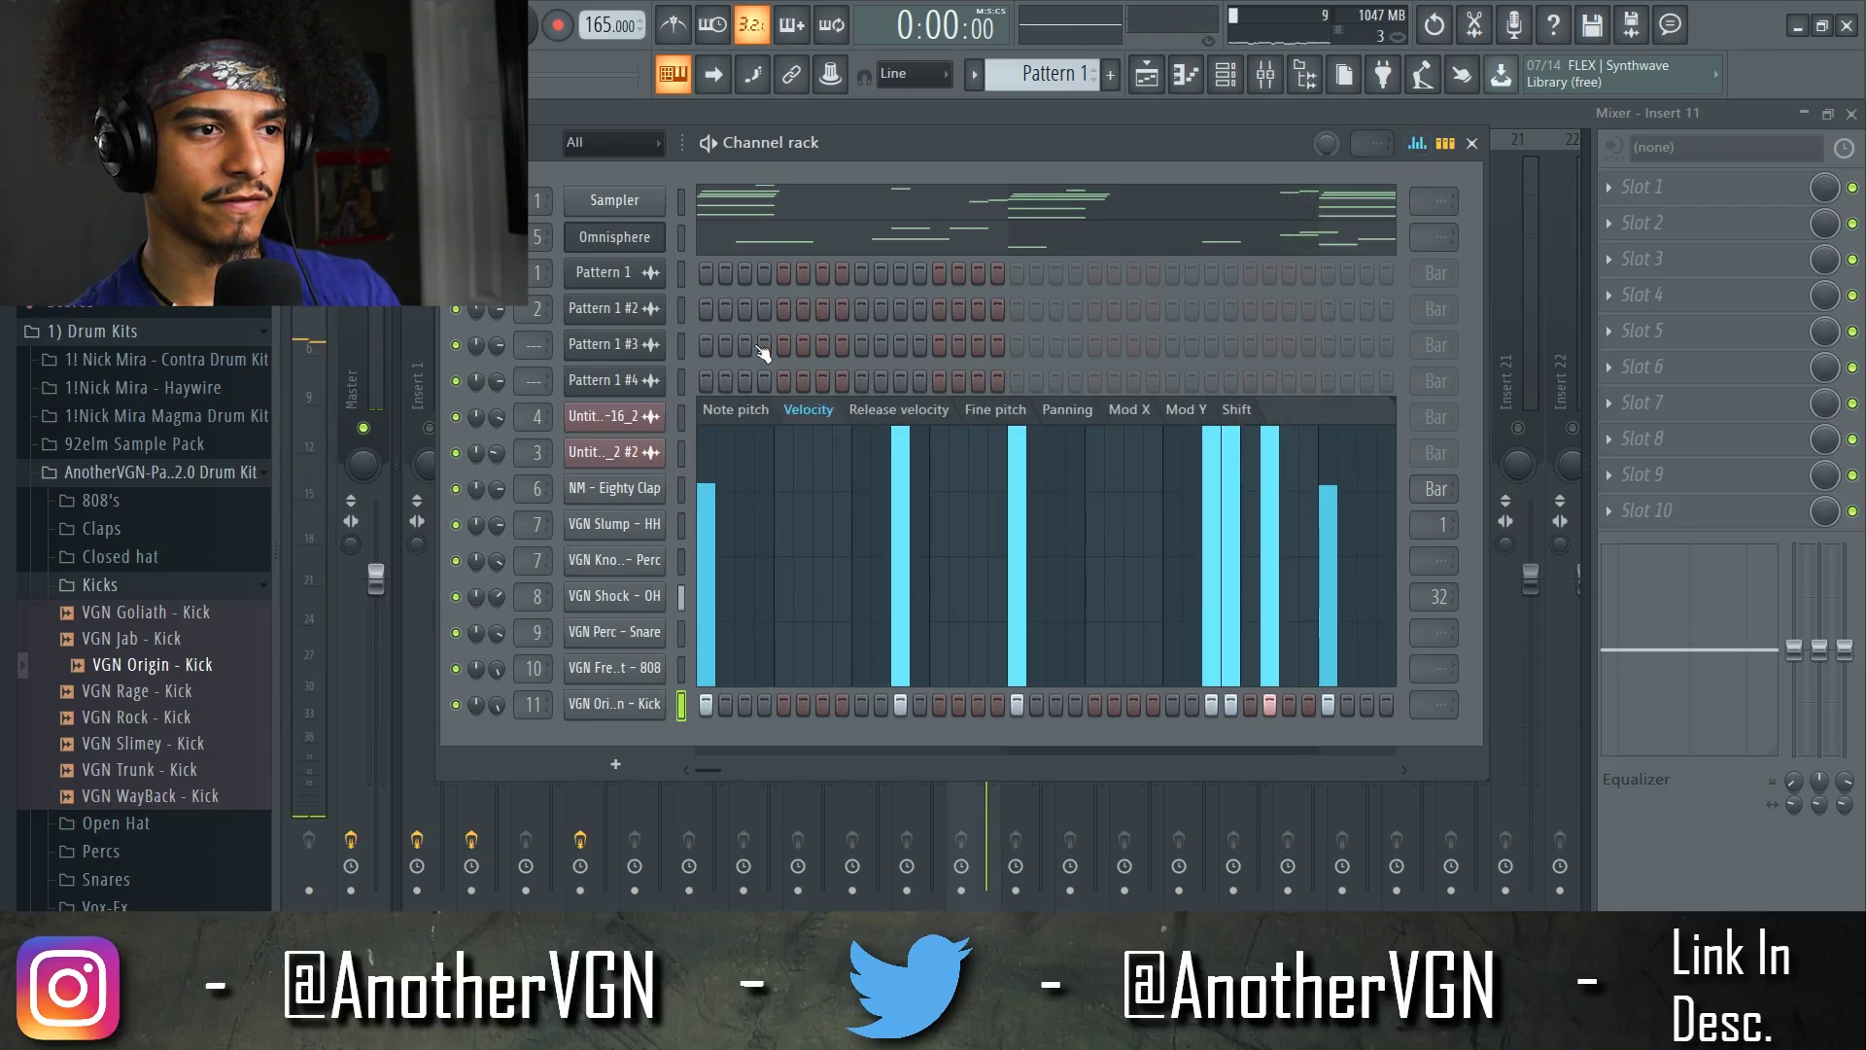
key("space")
scroll(722, 756, "right", 5)
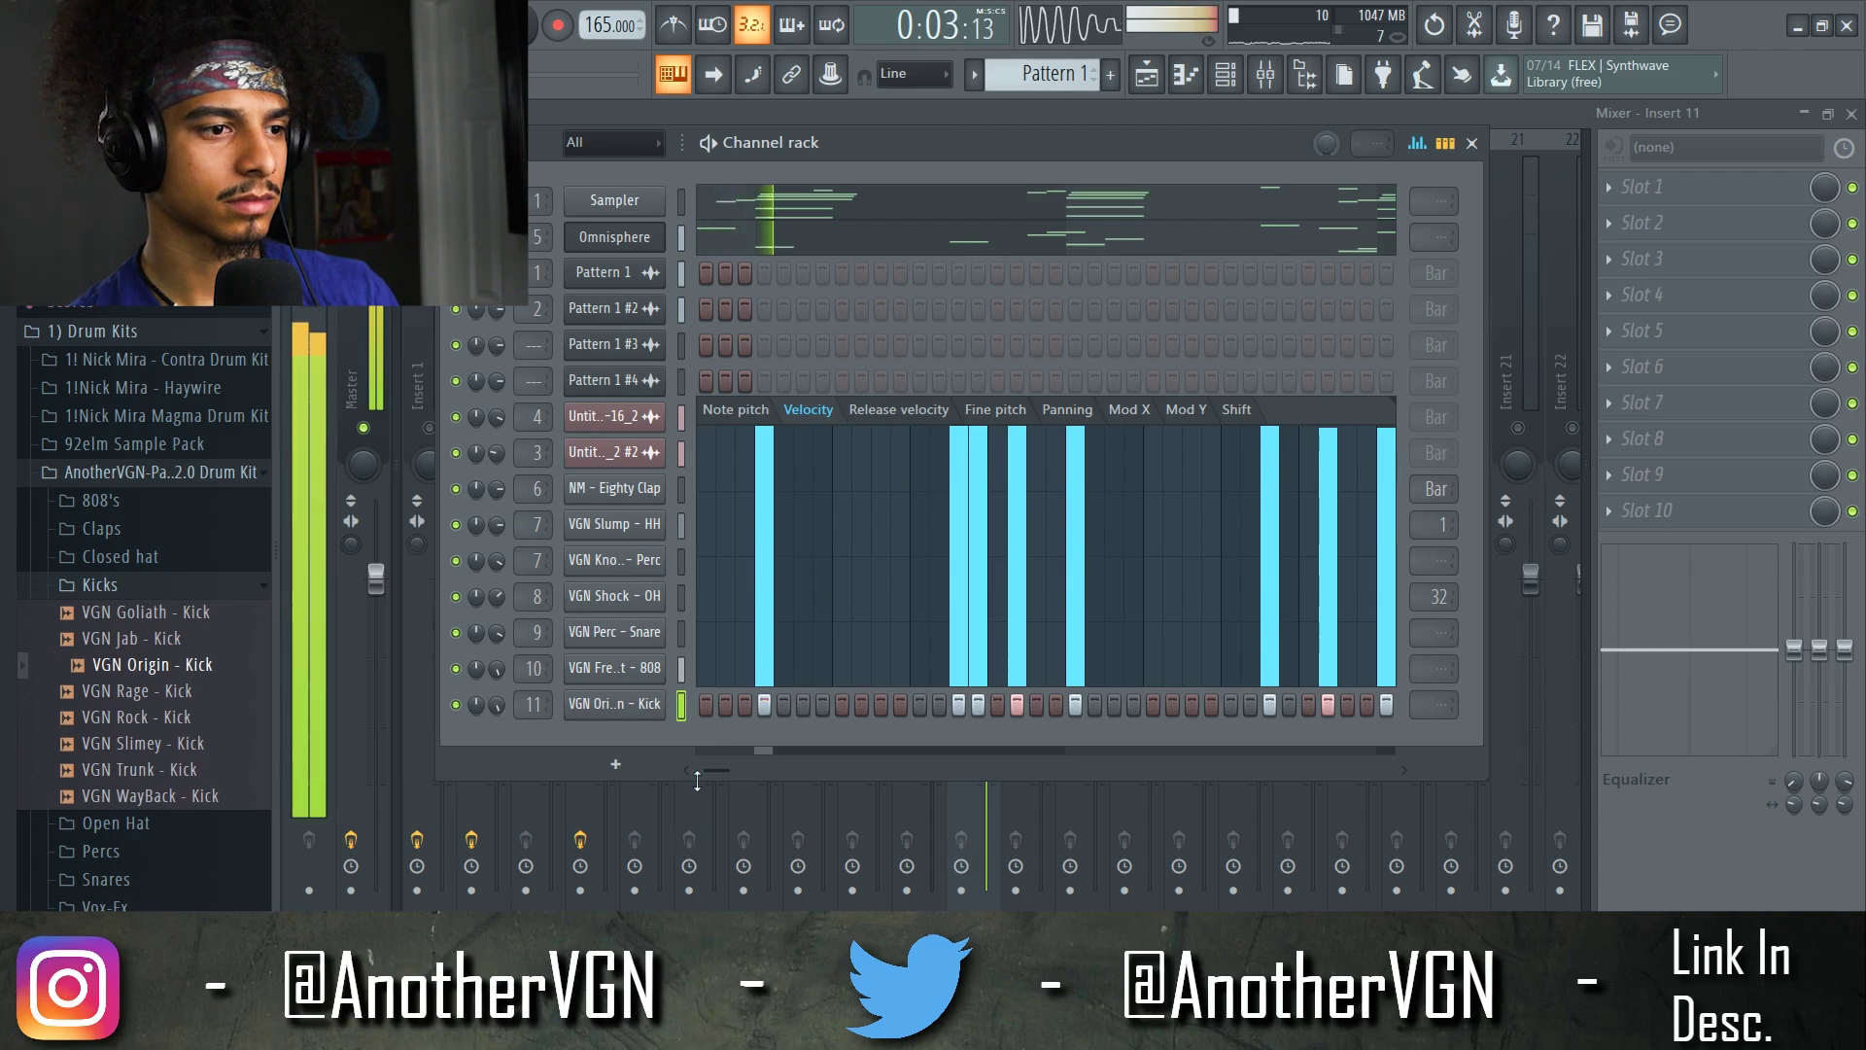
left_click_drag(713, 770, 736, 769)
left_click_drag(777, 613, 1011, 317)
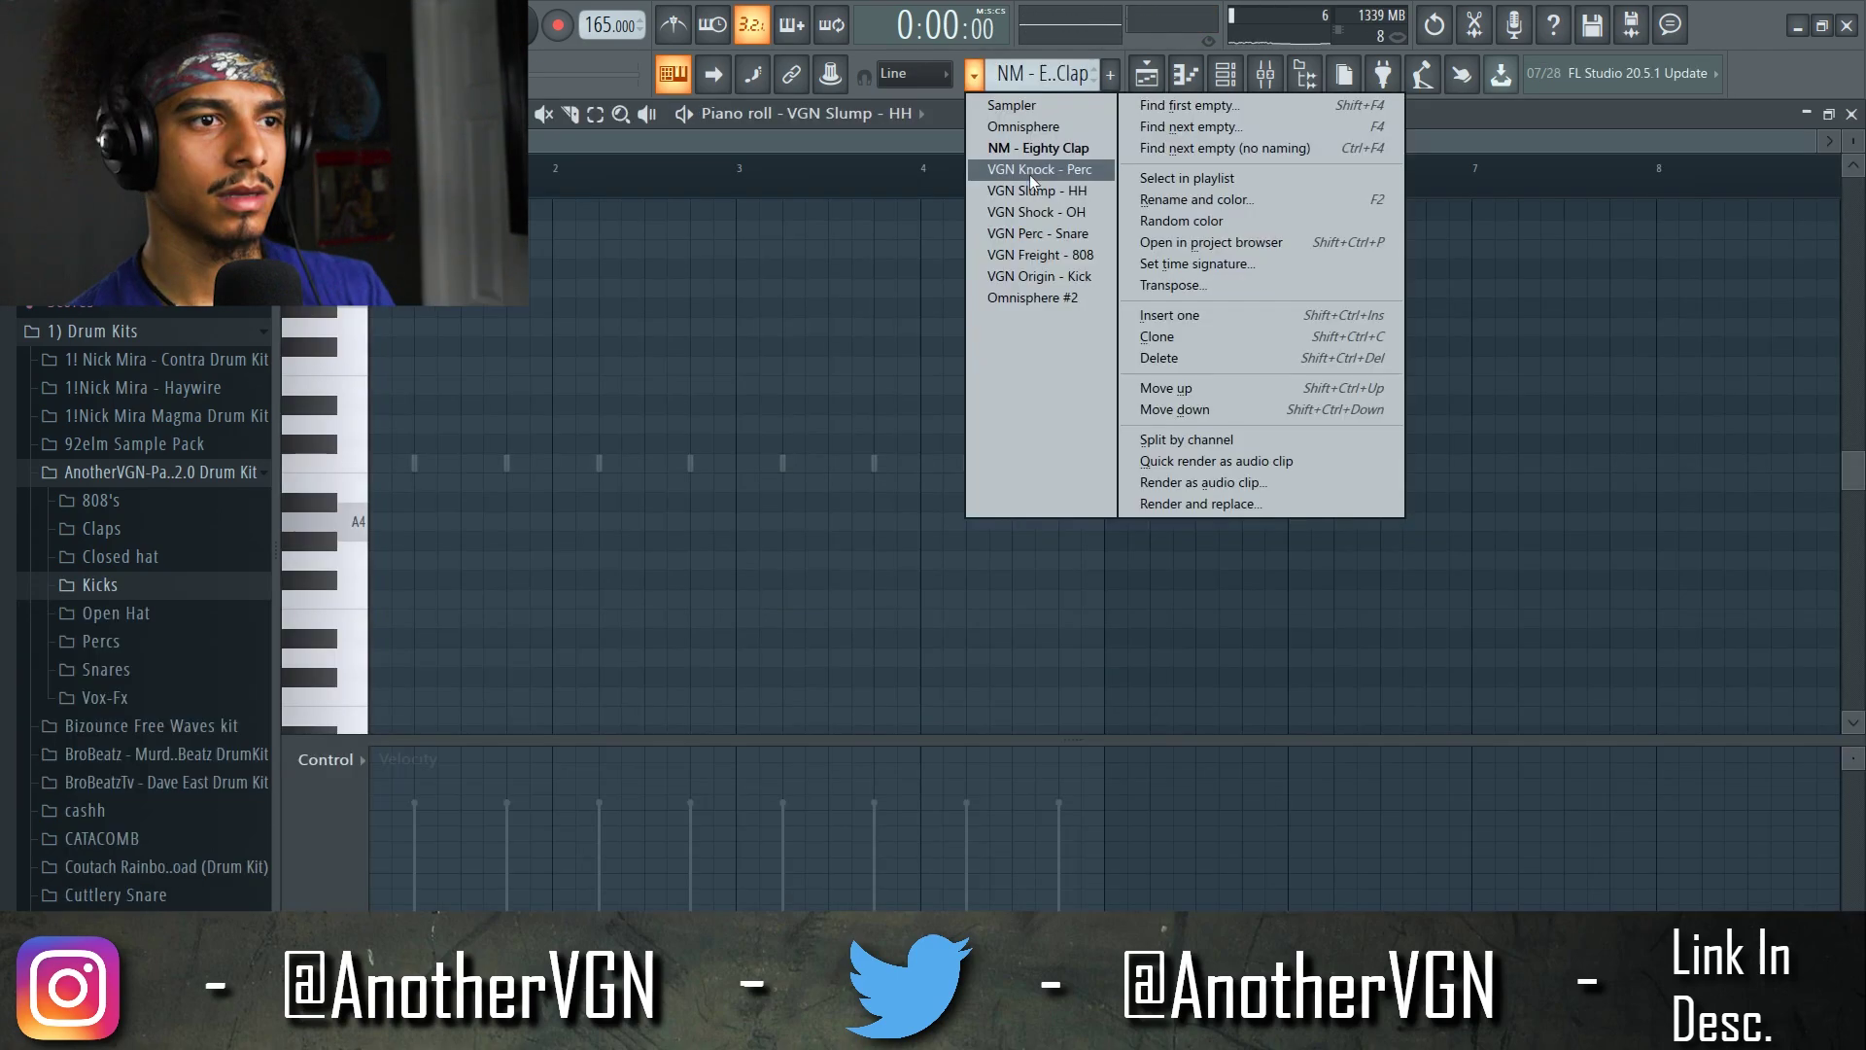
- Open the VGN Slump - HH pattern and add lower-pitched hi-hat notes below the main row
left_click(1029, 173)
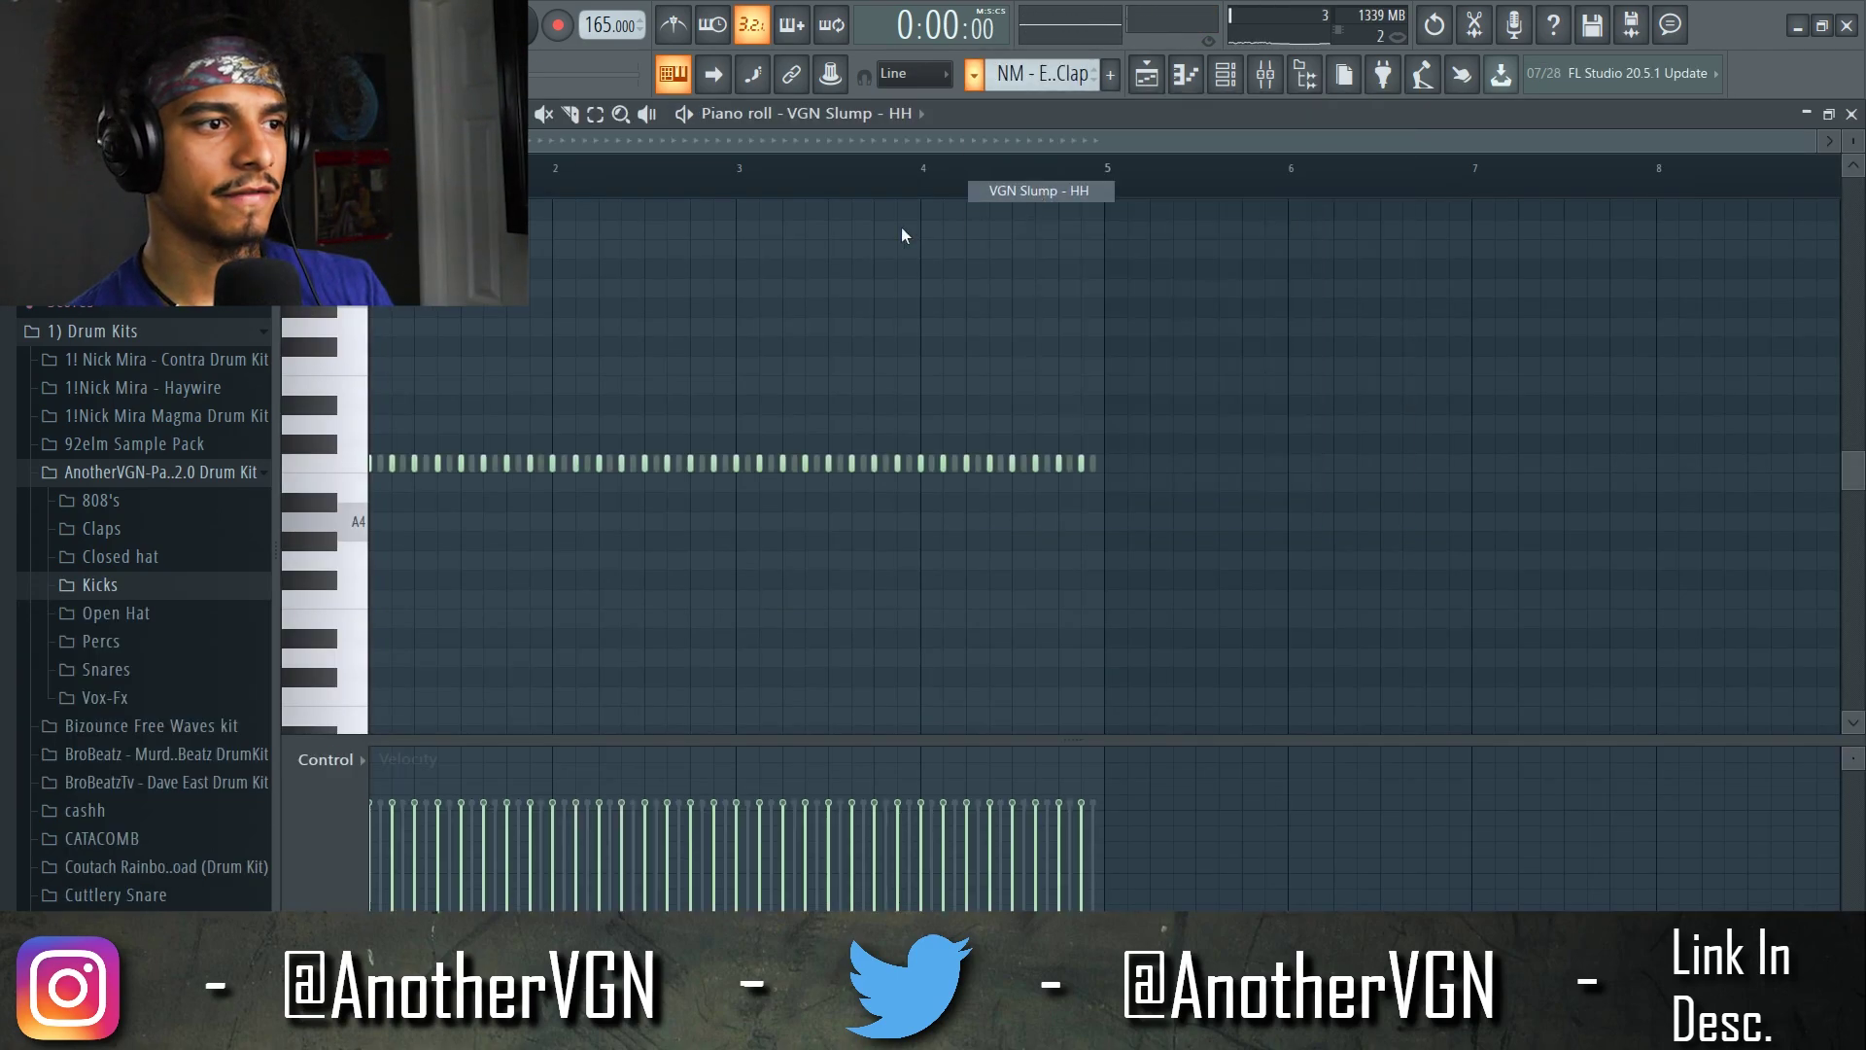
left_click_drag(647, 143, 583, 143)
scroll(379, 313, "up", 5)
key("space")
left_click(795, 522)
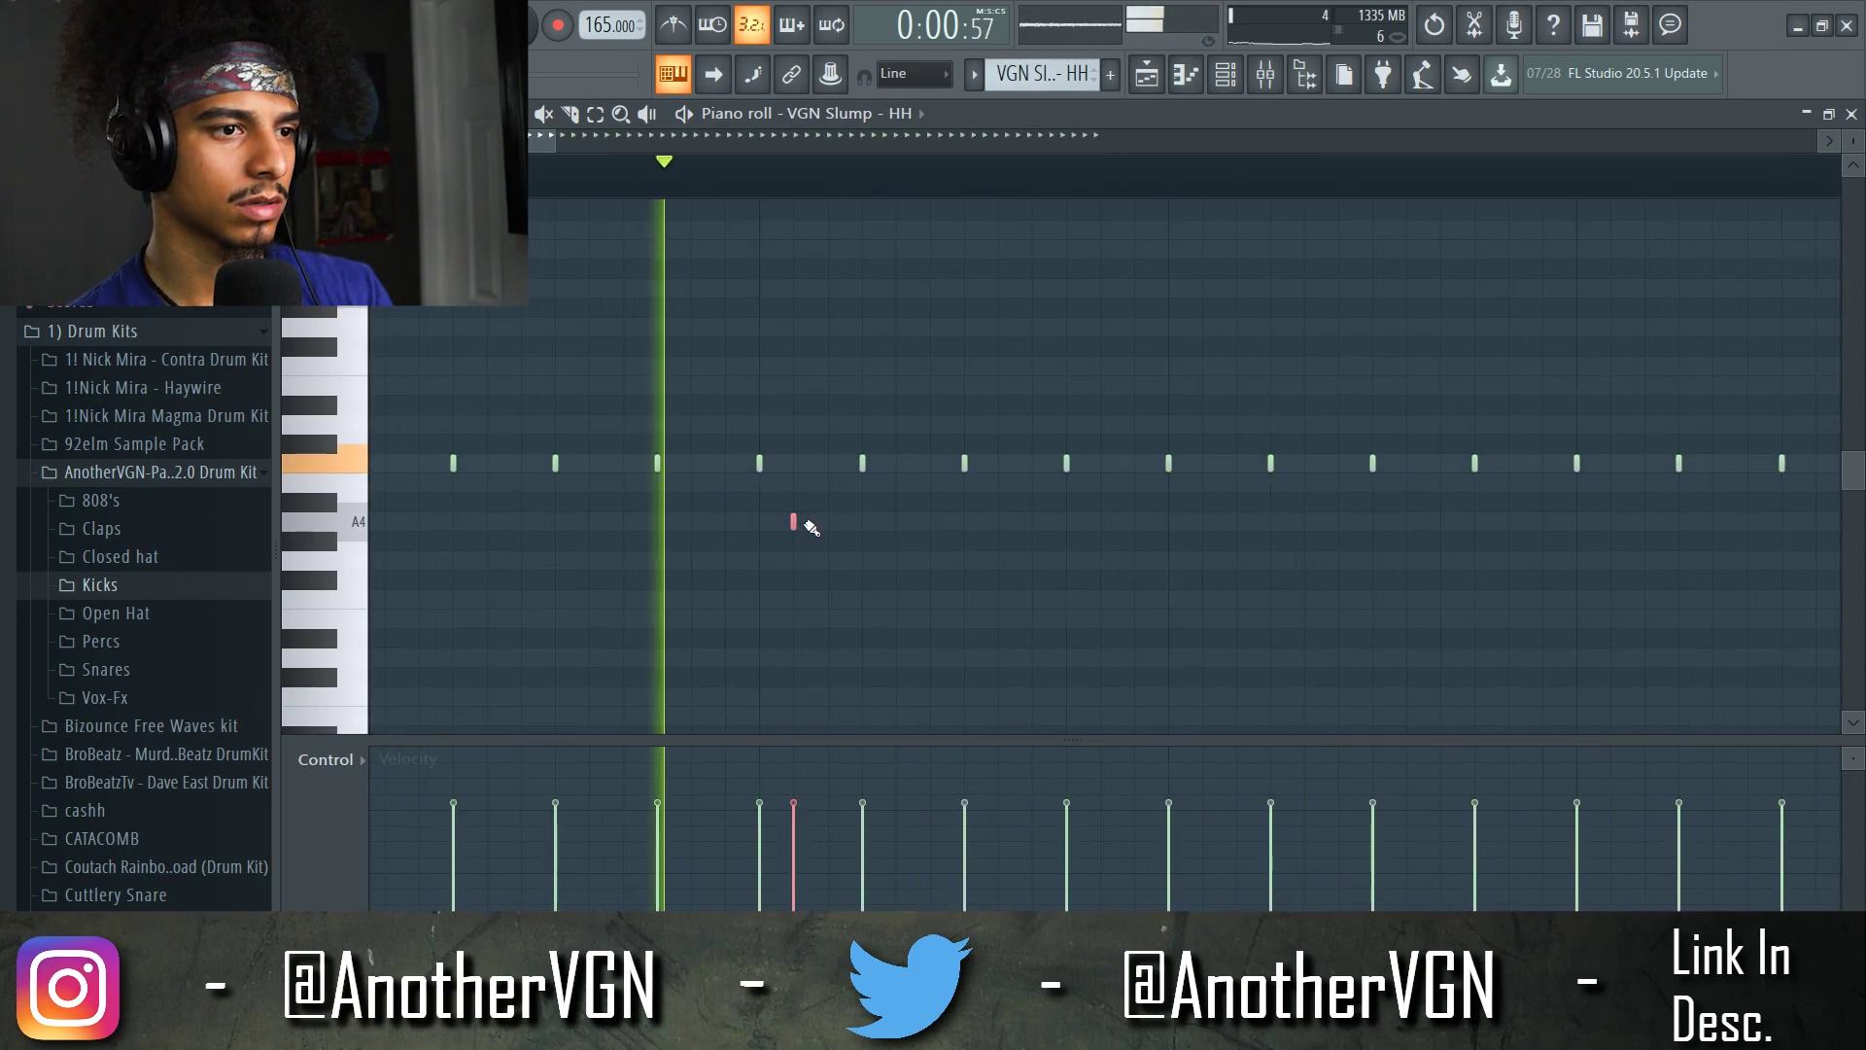
left_click(829, 560)
key("space")
key("space")
scroll(856, 563, "down", 2, "ctrl")
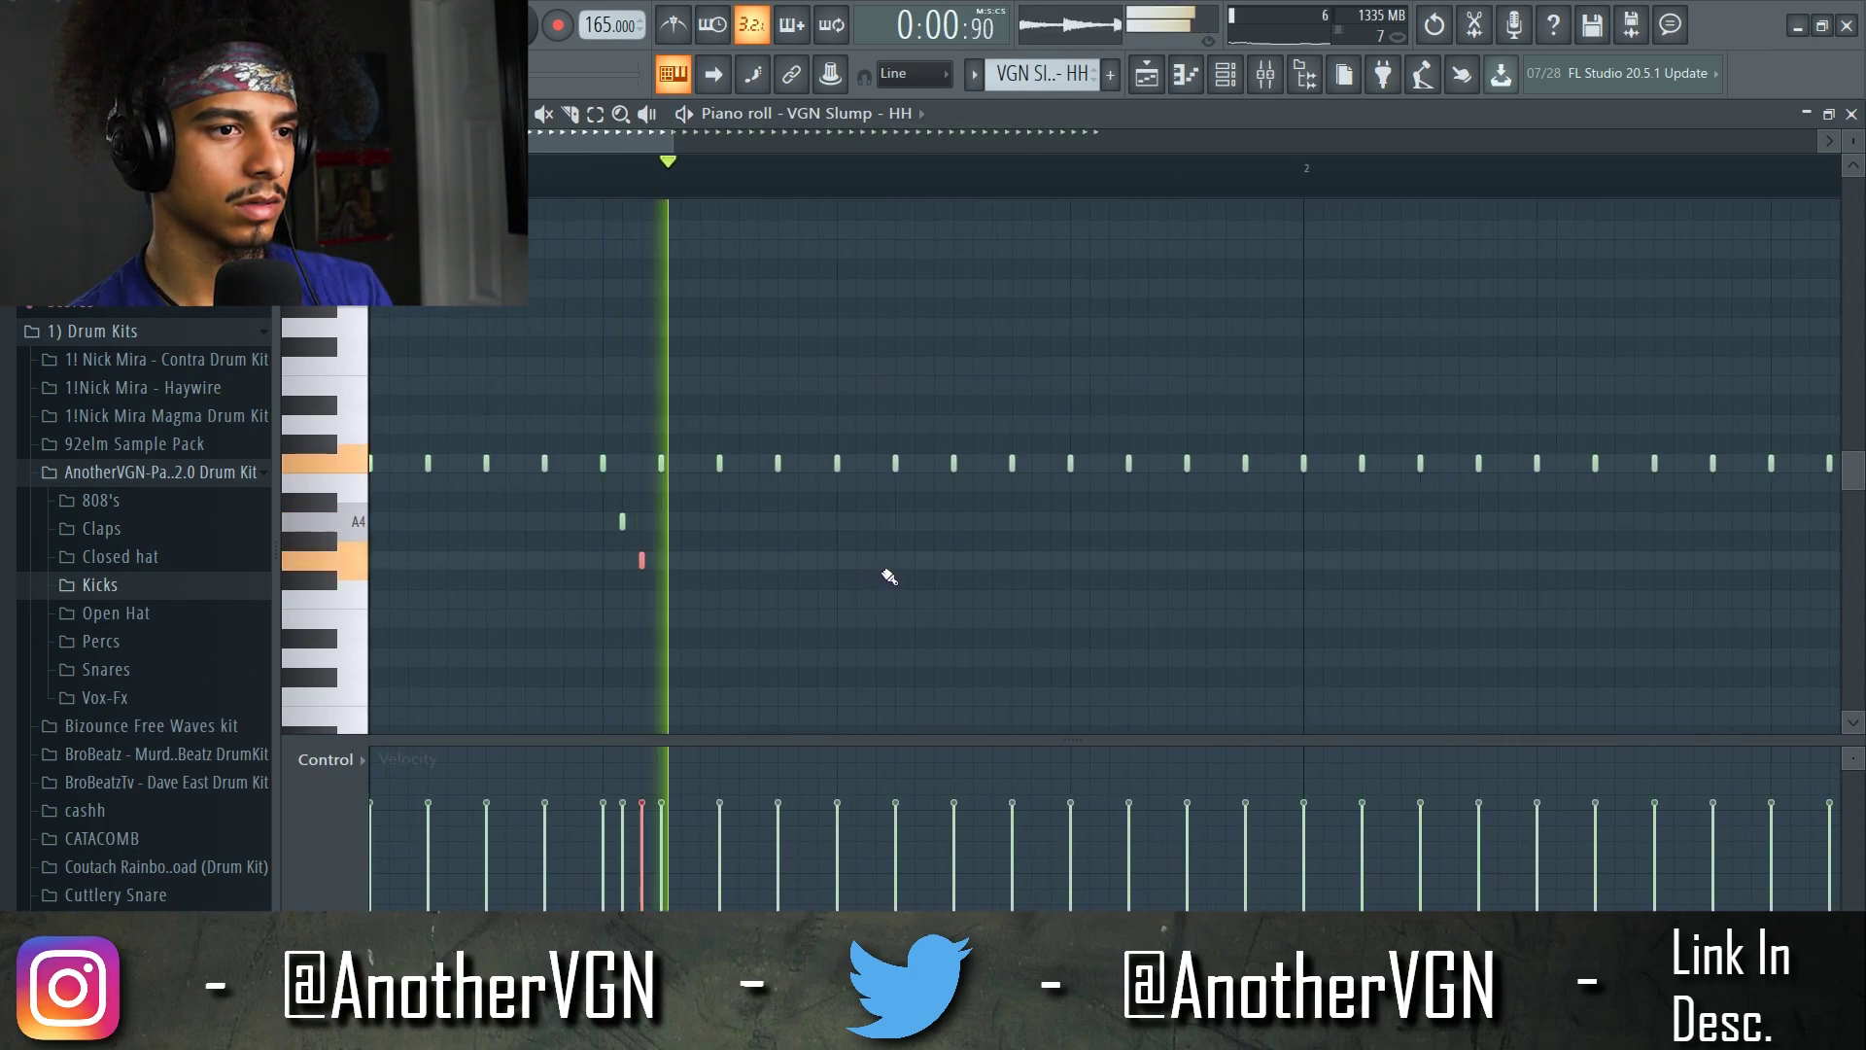
- Add two pitched hi-hat notes in bar 2 and stop playback
left_click(1147, 559)
left_click(1168, 541)
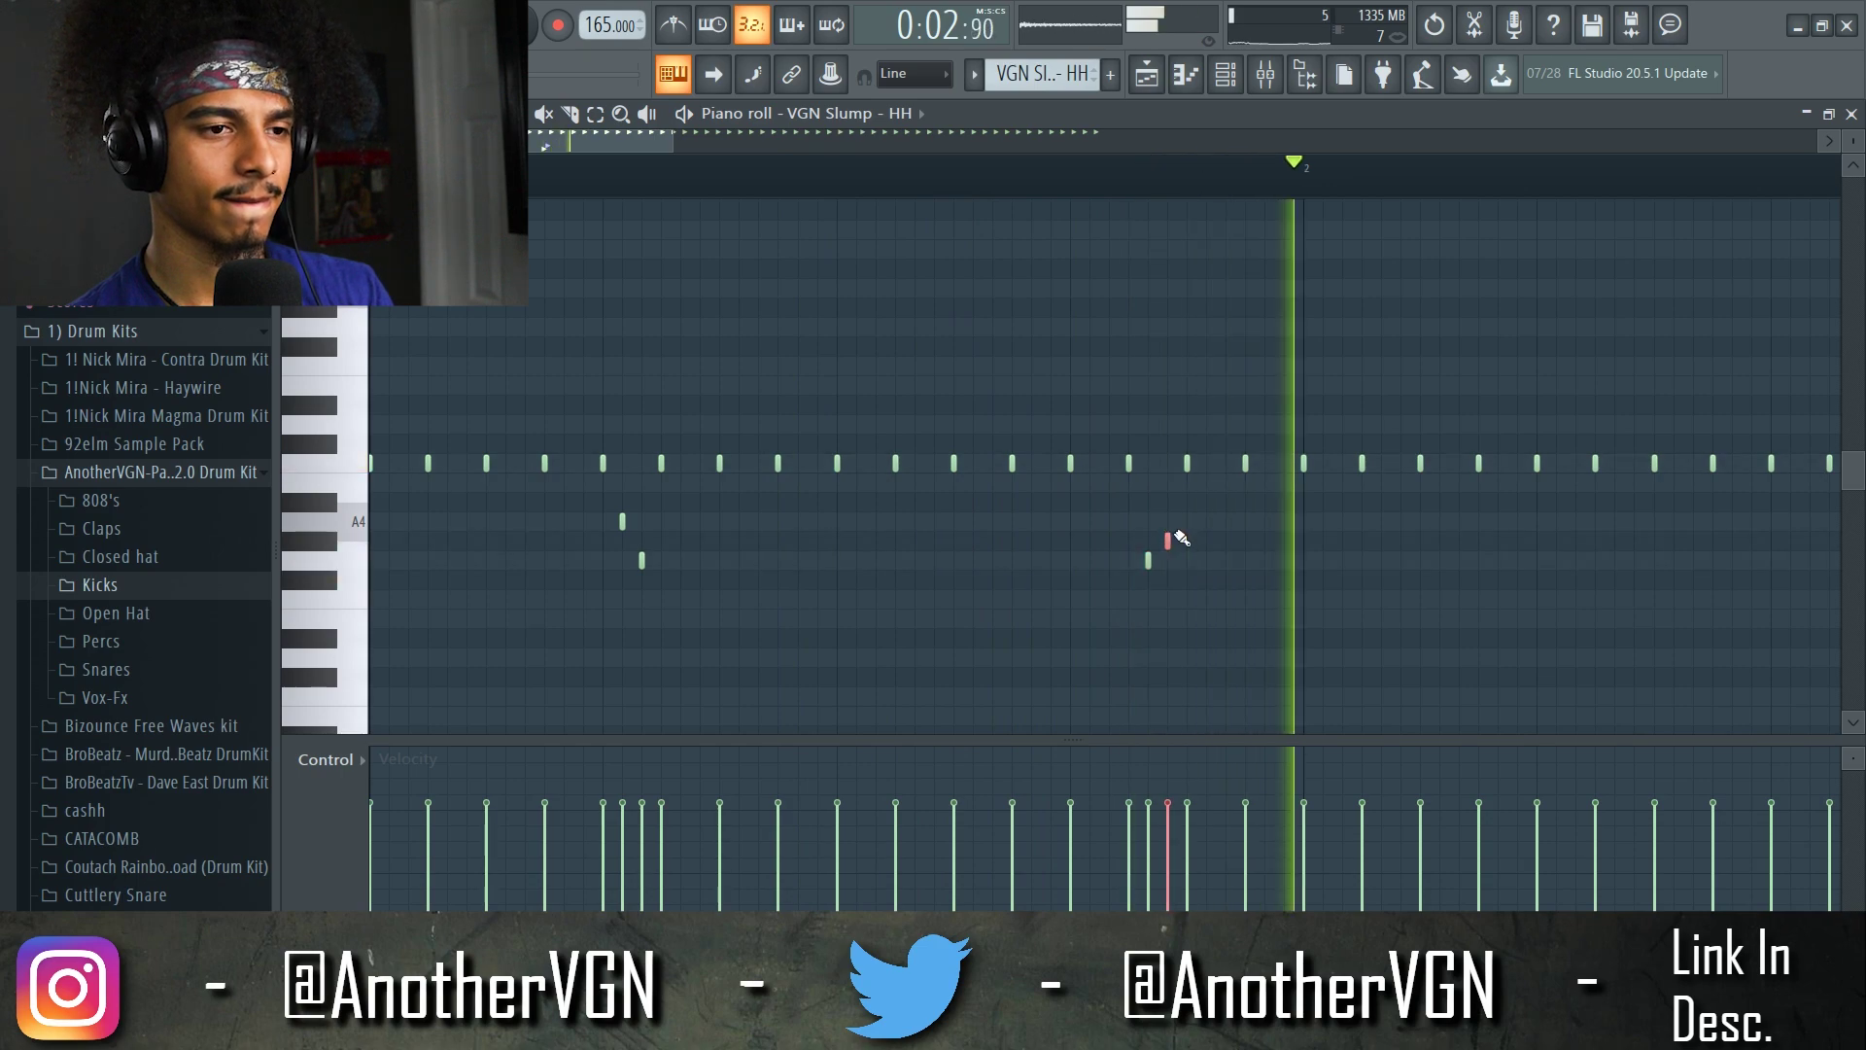
key("space")
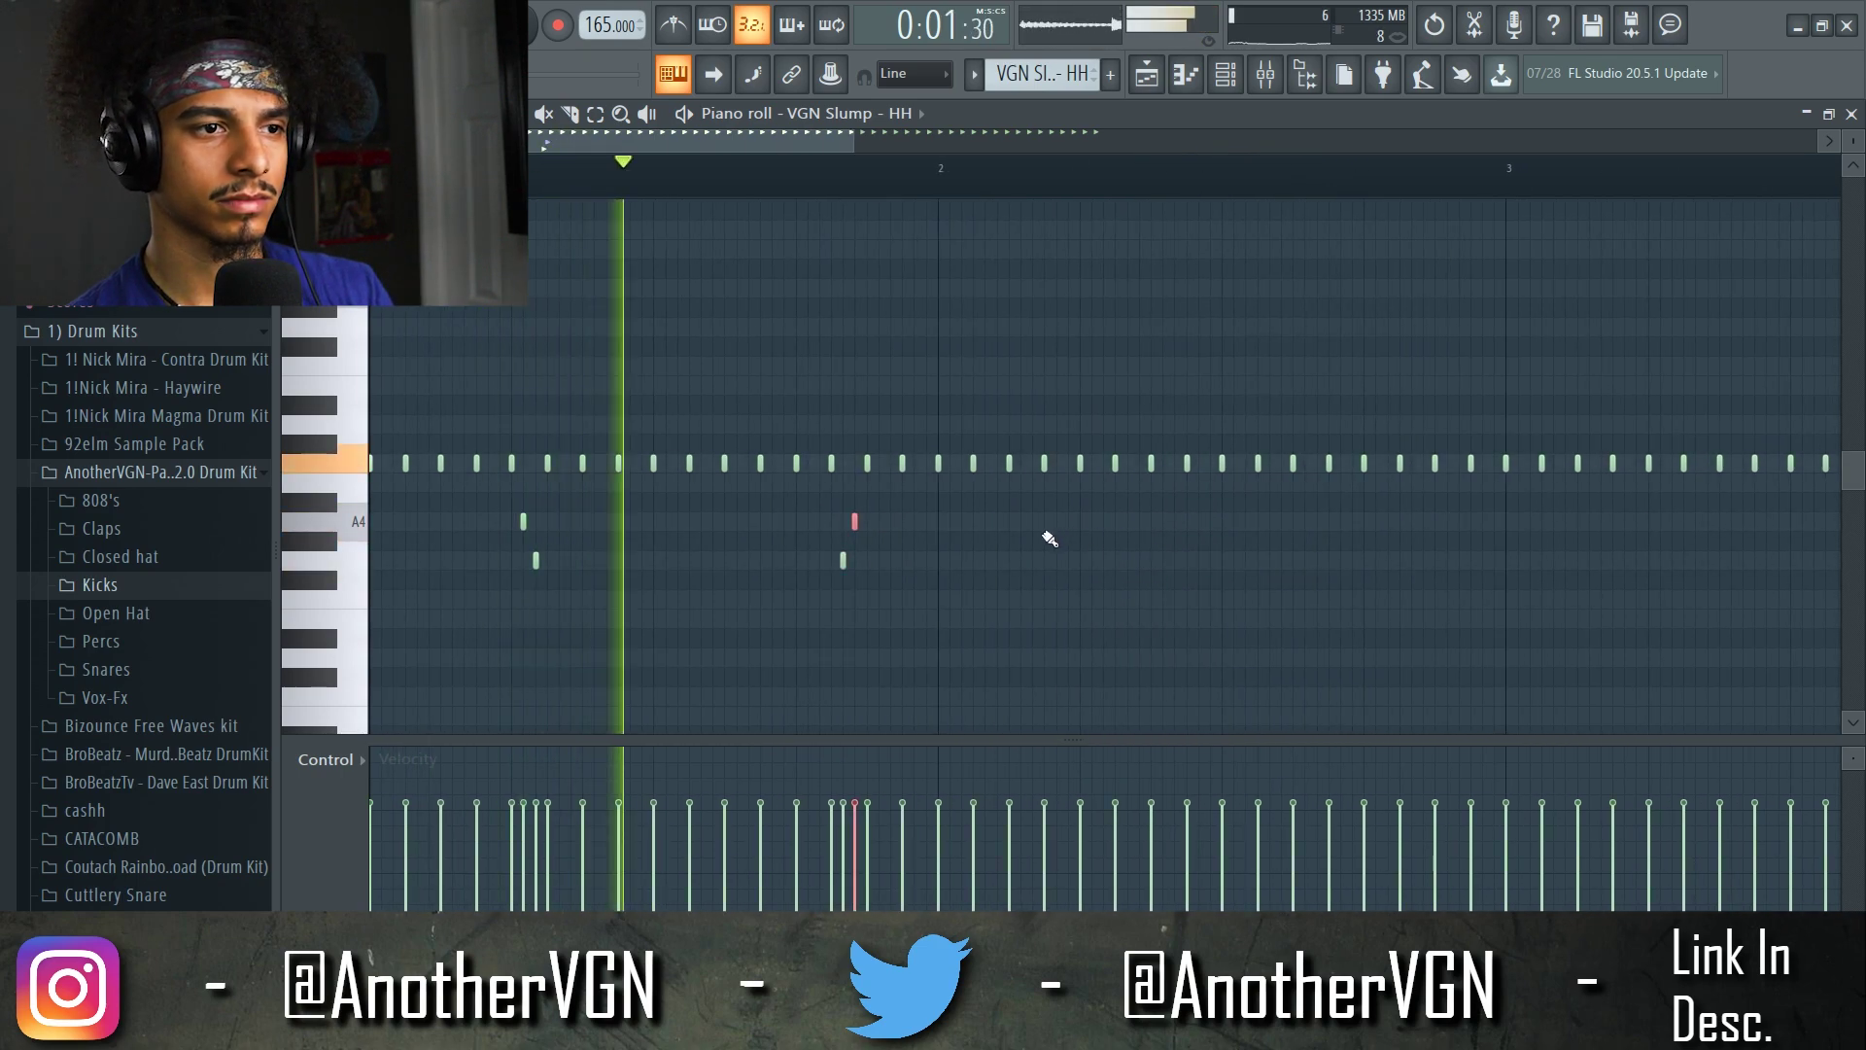
scroll(1008, 521, "up", 3, "ctrl")
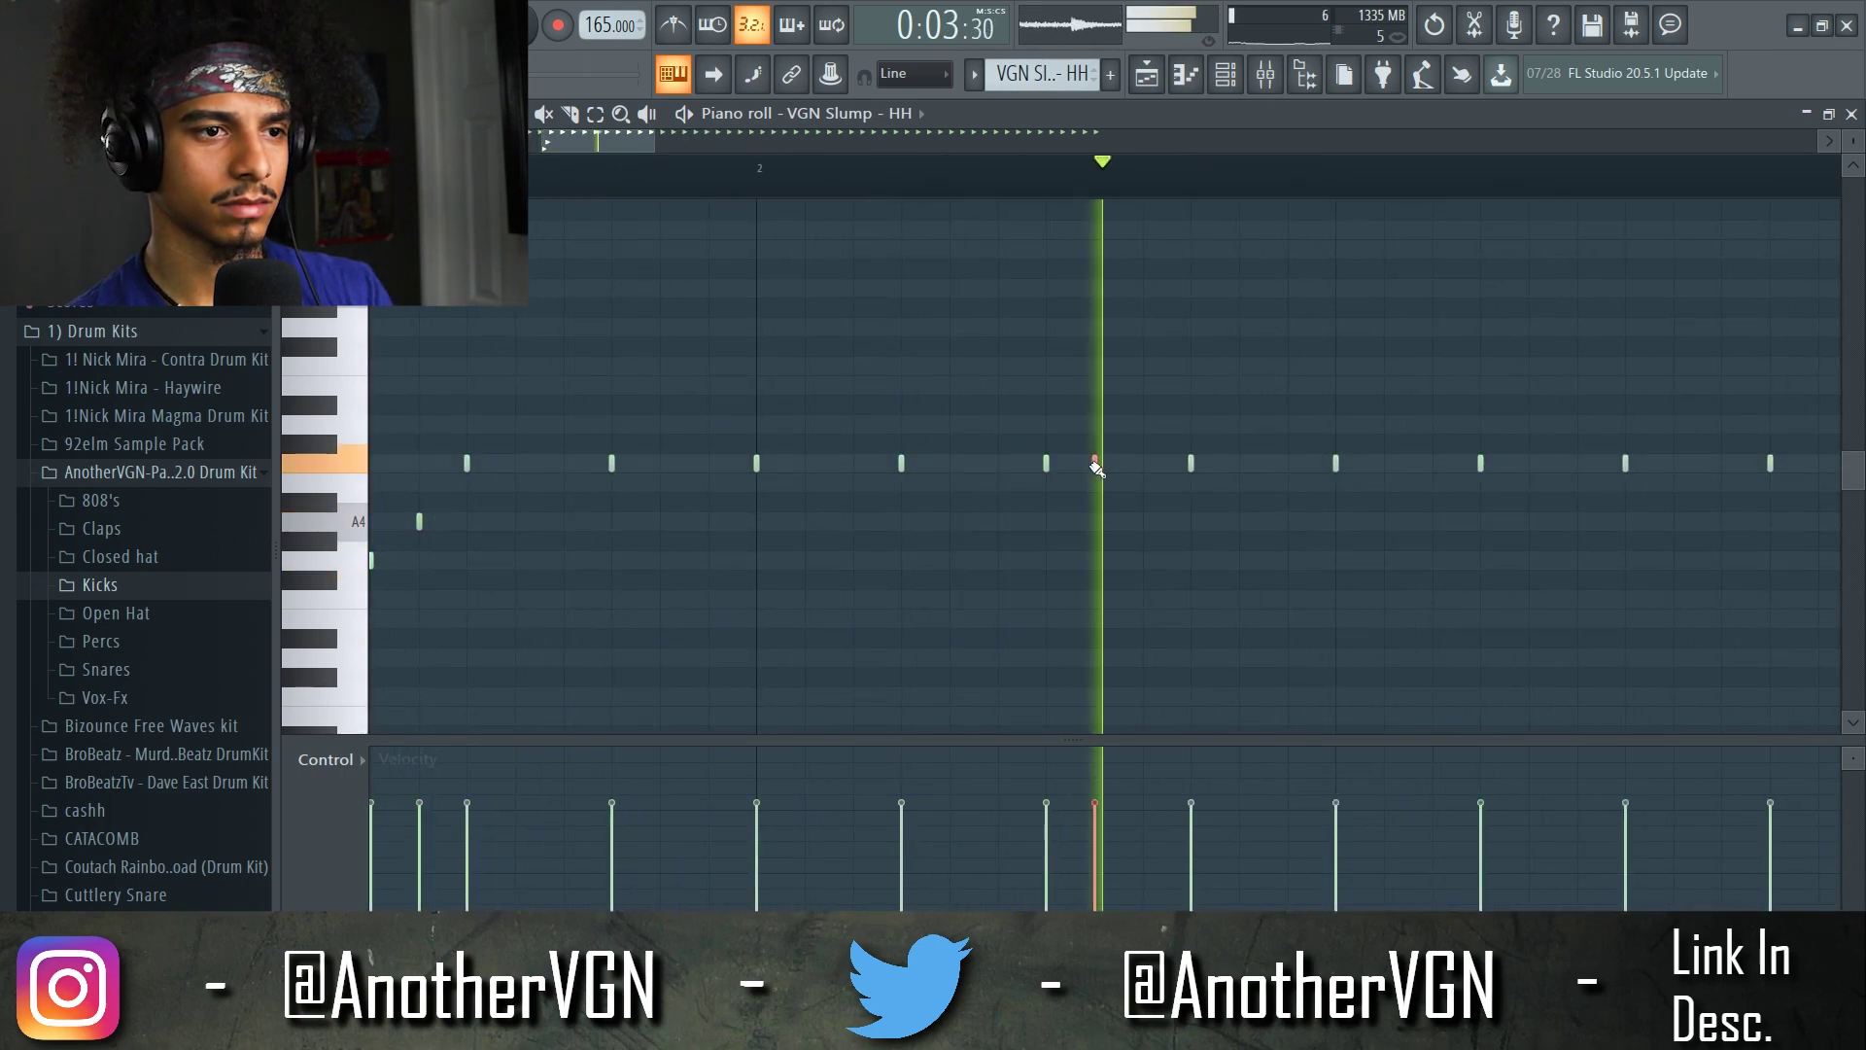
scroll(1108, 465, "down", 2, "ctrl")
- Add a main-row hi-hat note, remove a stray note, and add two notes below the row
left_click(1328, 463)
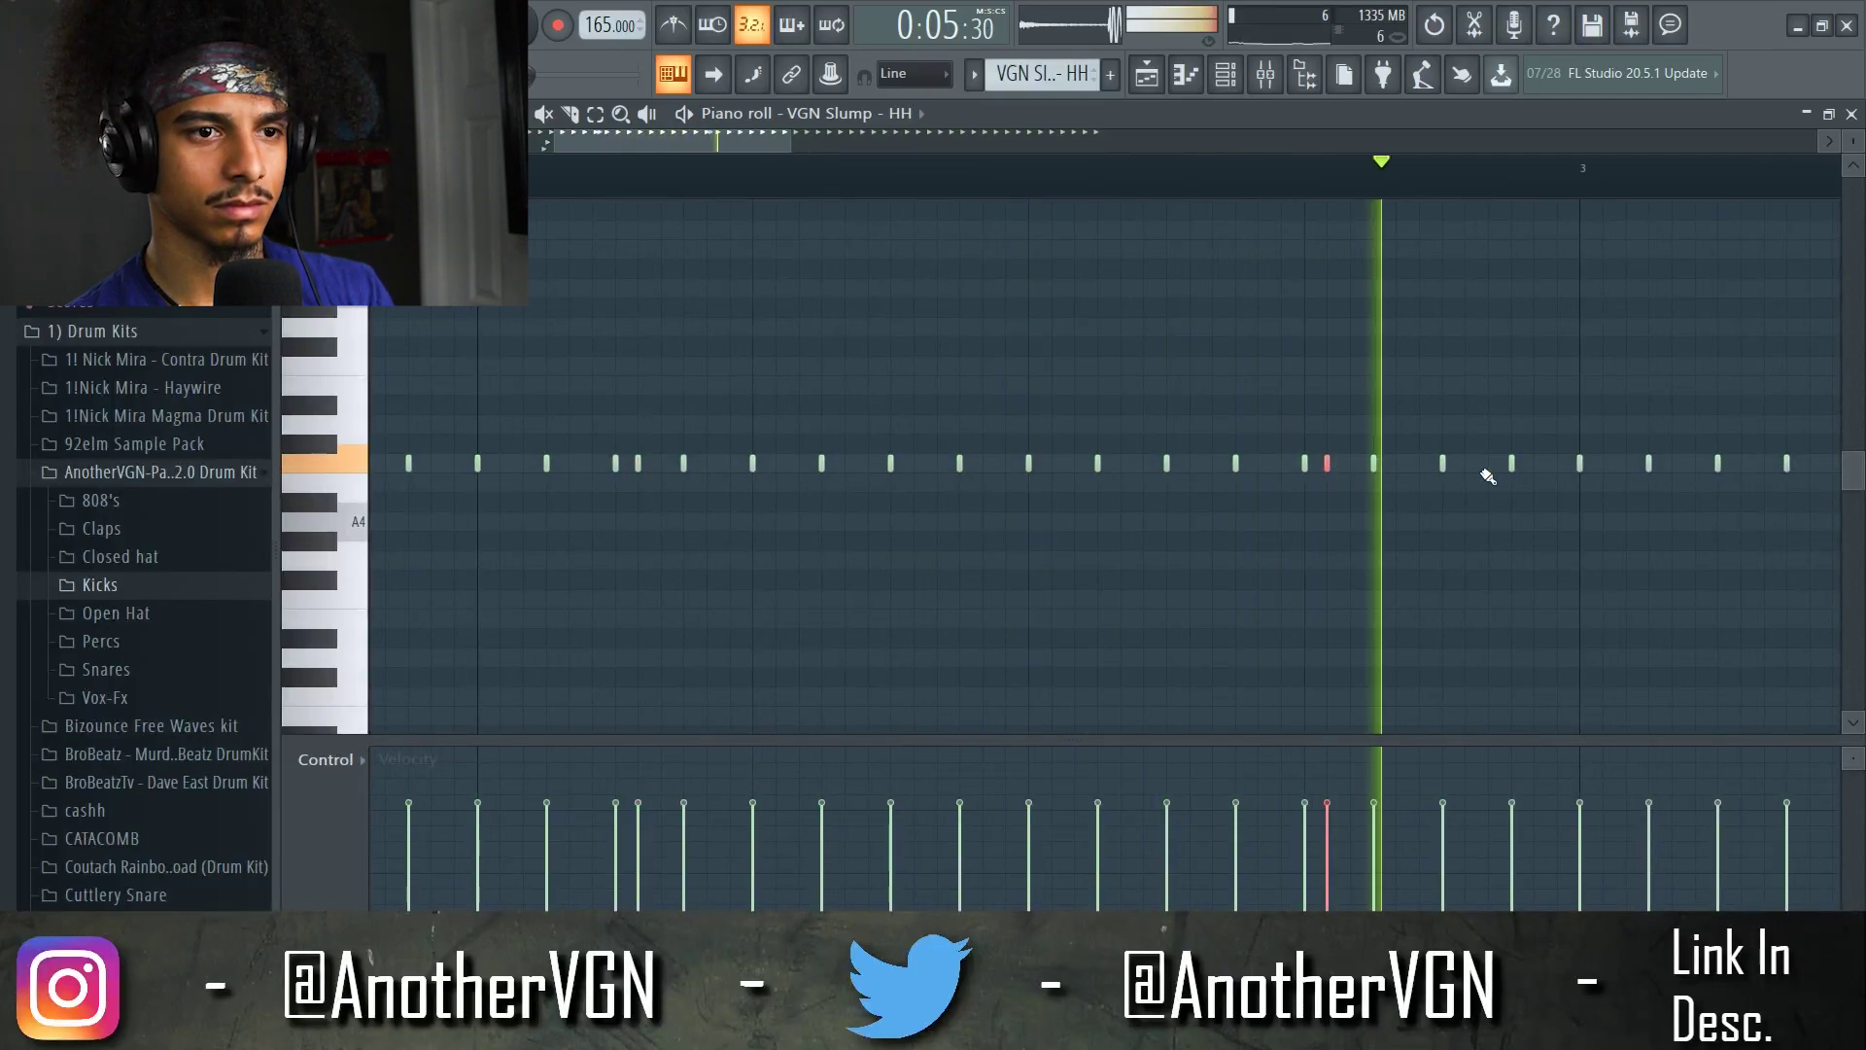
left_click(1488, 462)
right_click(1488, 463)
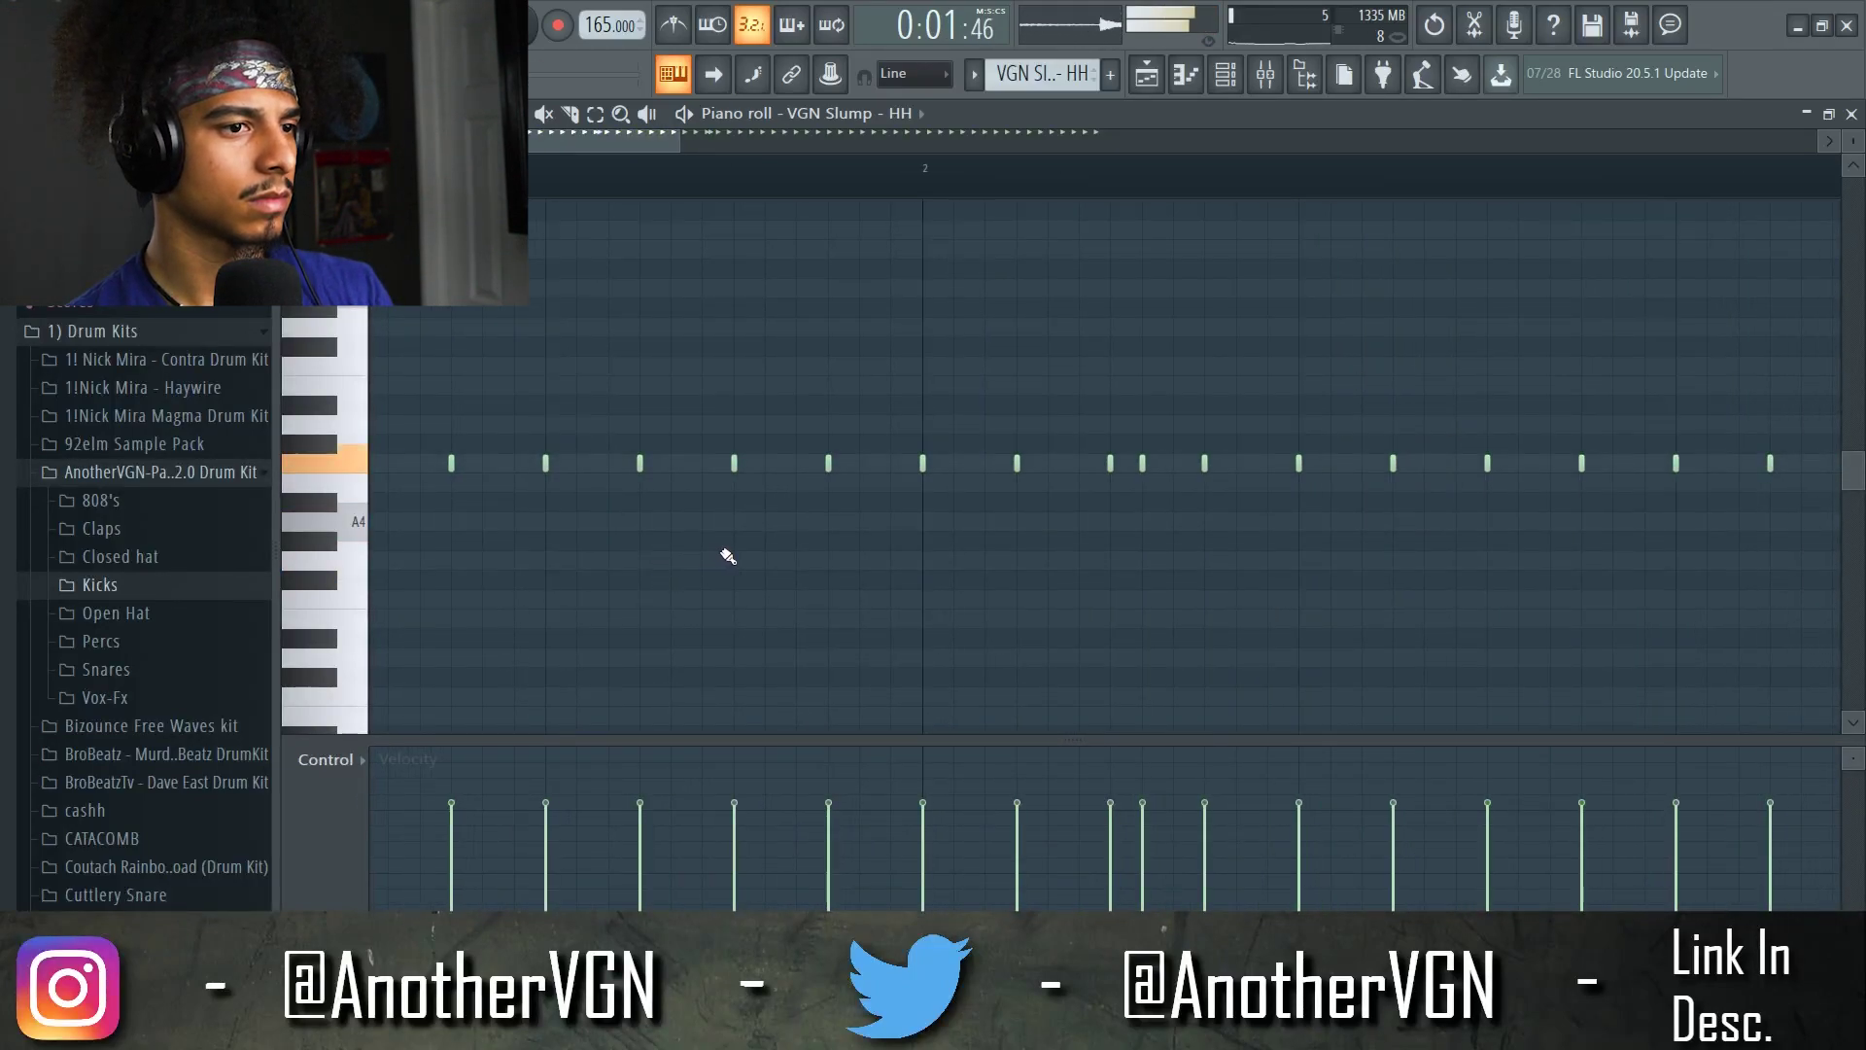
left_click(796, 562)
left_click(859, 563)
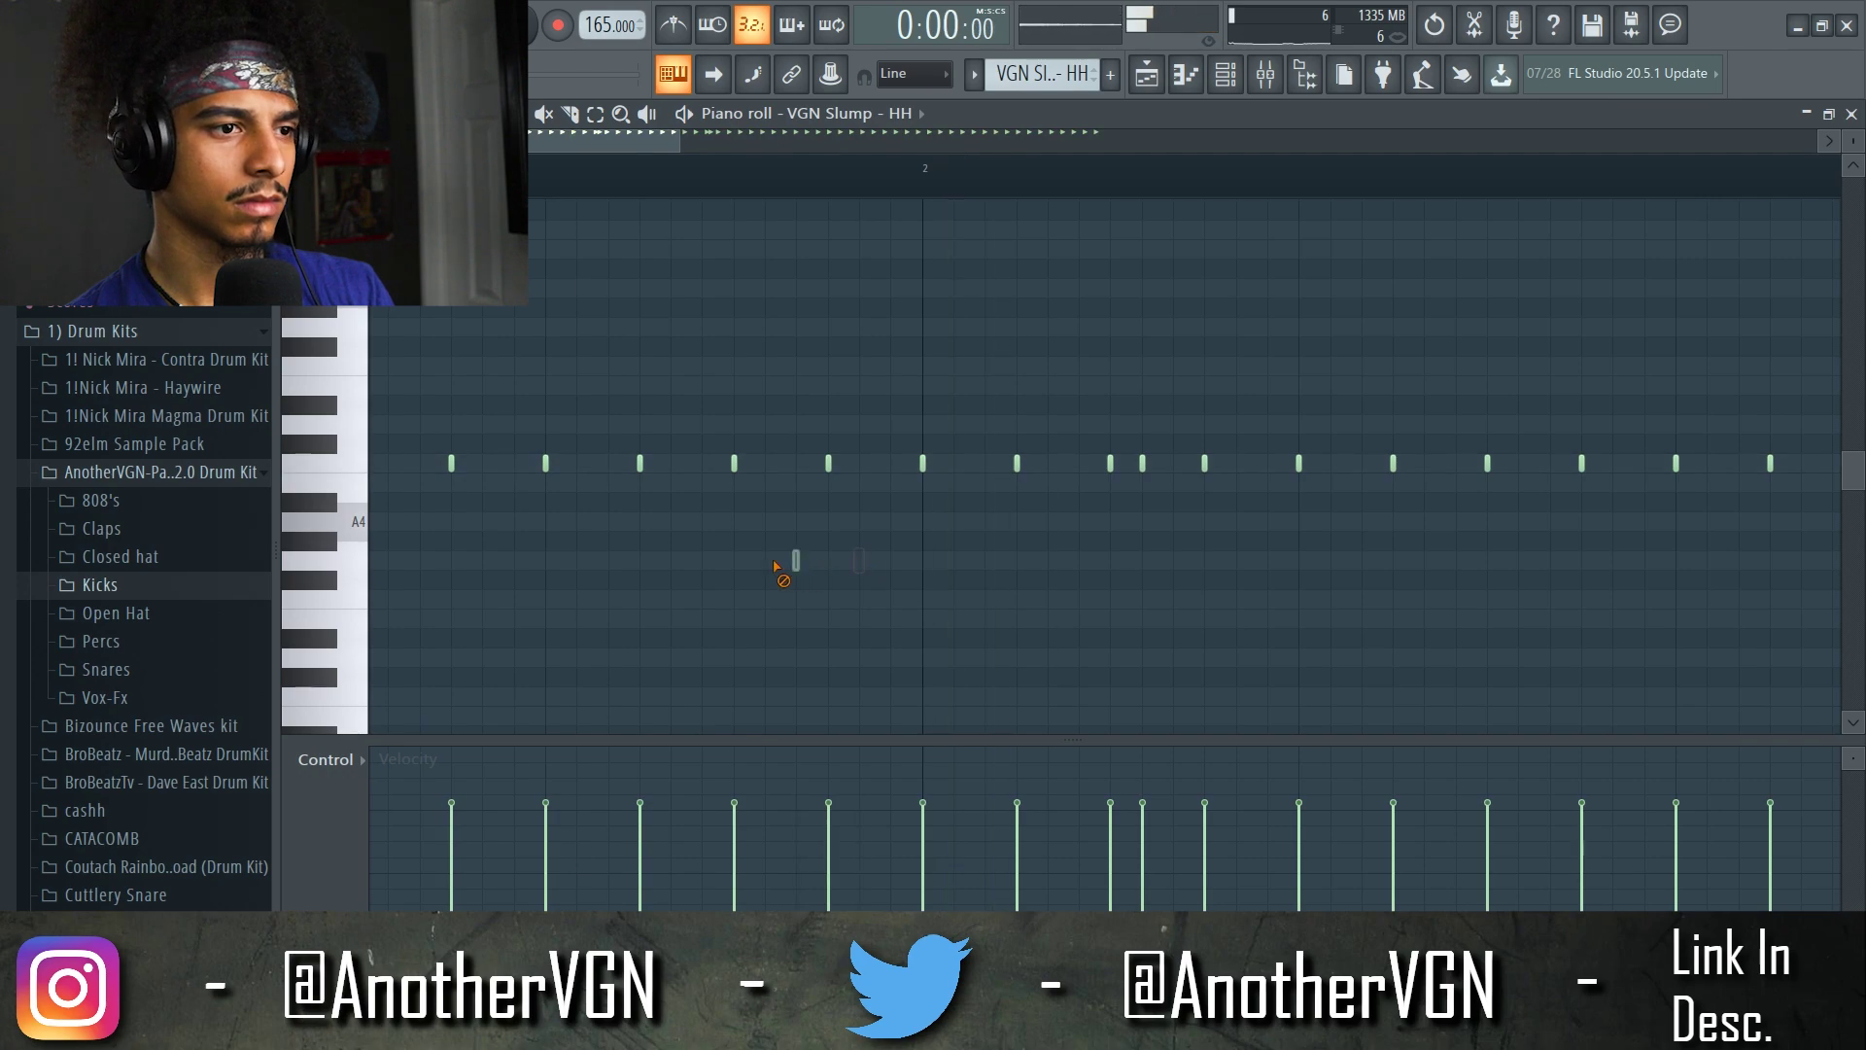
- Paint a short run of three A4 notes, then delete them again
scroll(791, 437, "down", 3, "ctrl")
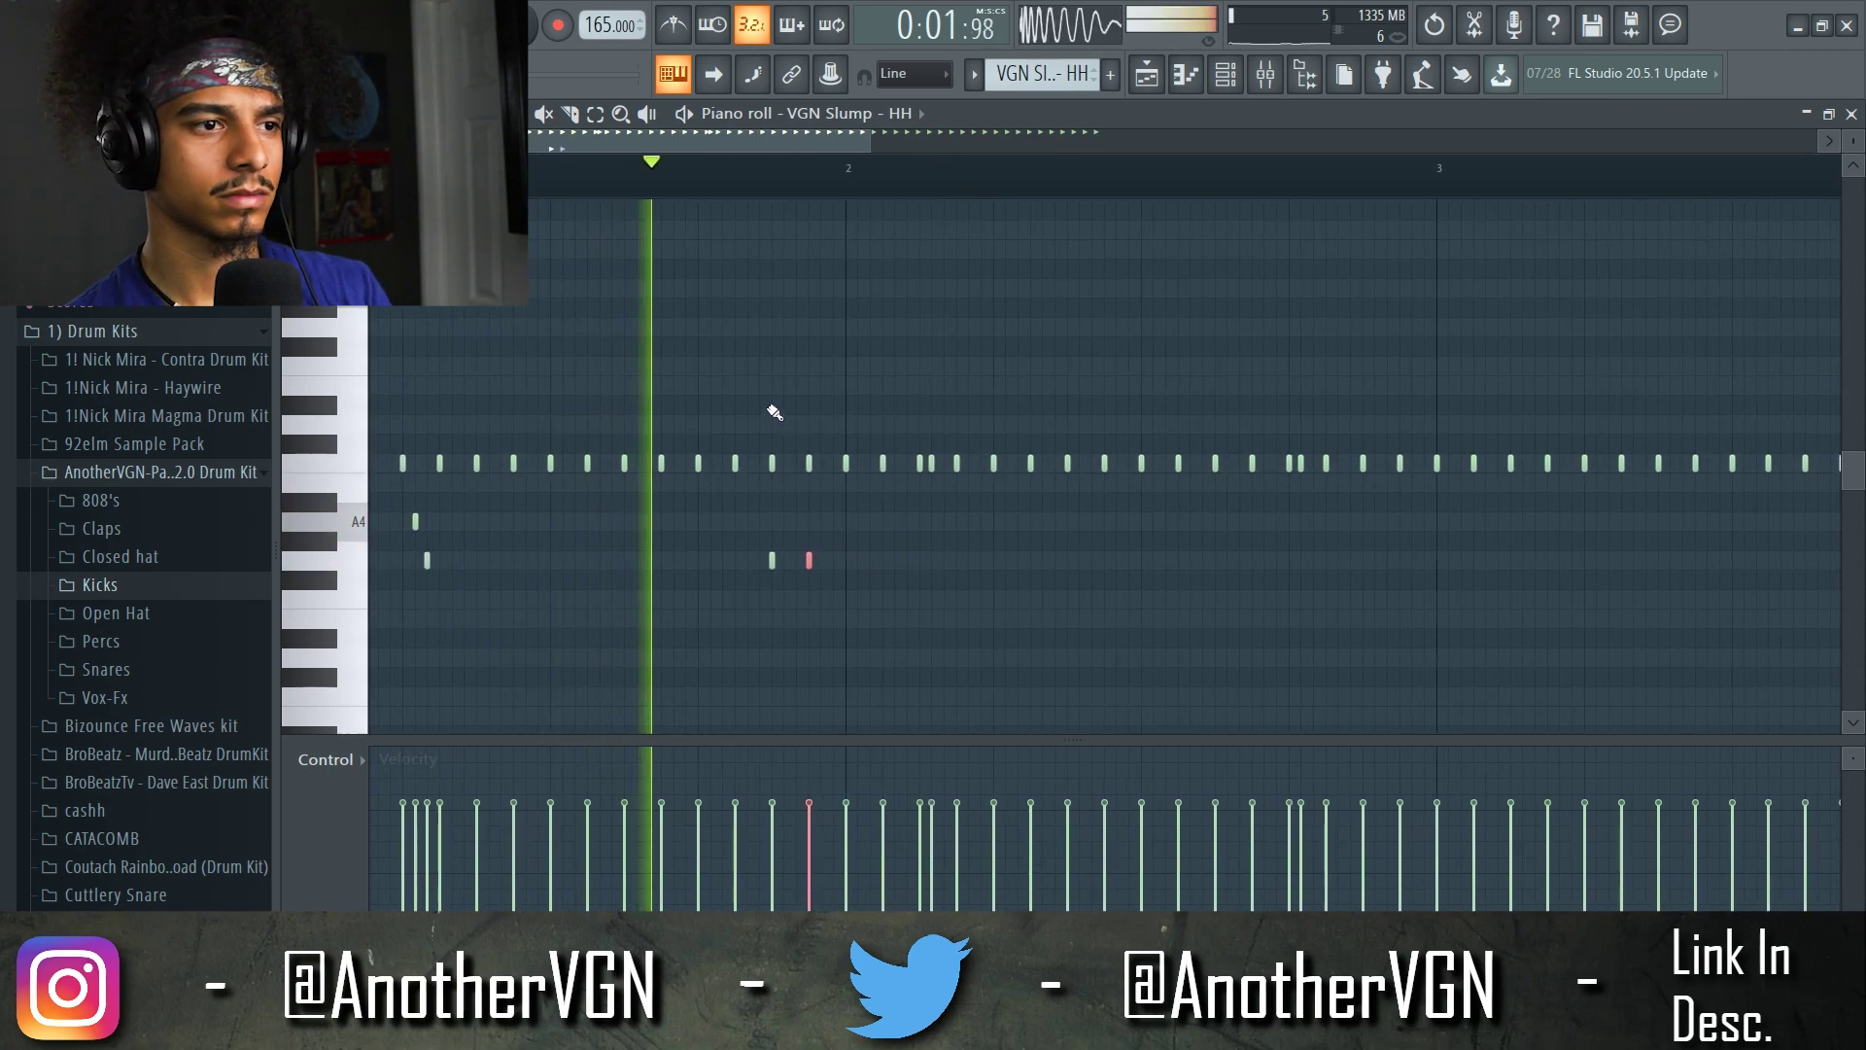
scroll(774, 408, "down", 2, "ctrl")
scroll(778, 492, "up", 3, "ctrl")
scroll(1079, 515, "up", 2, "ctrl")
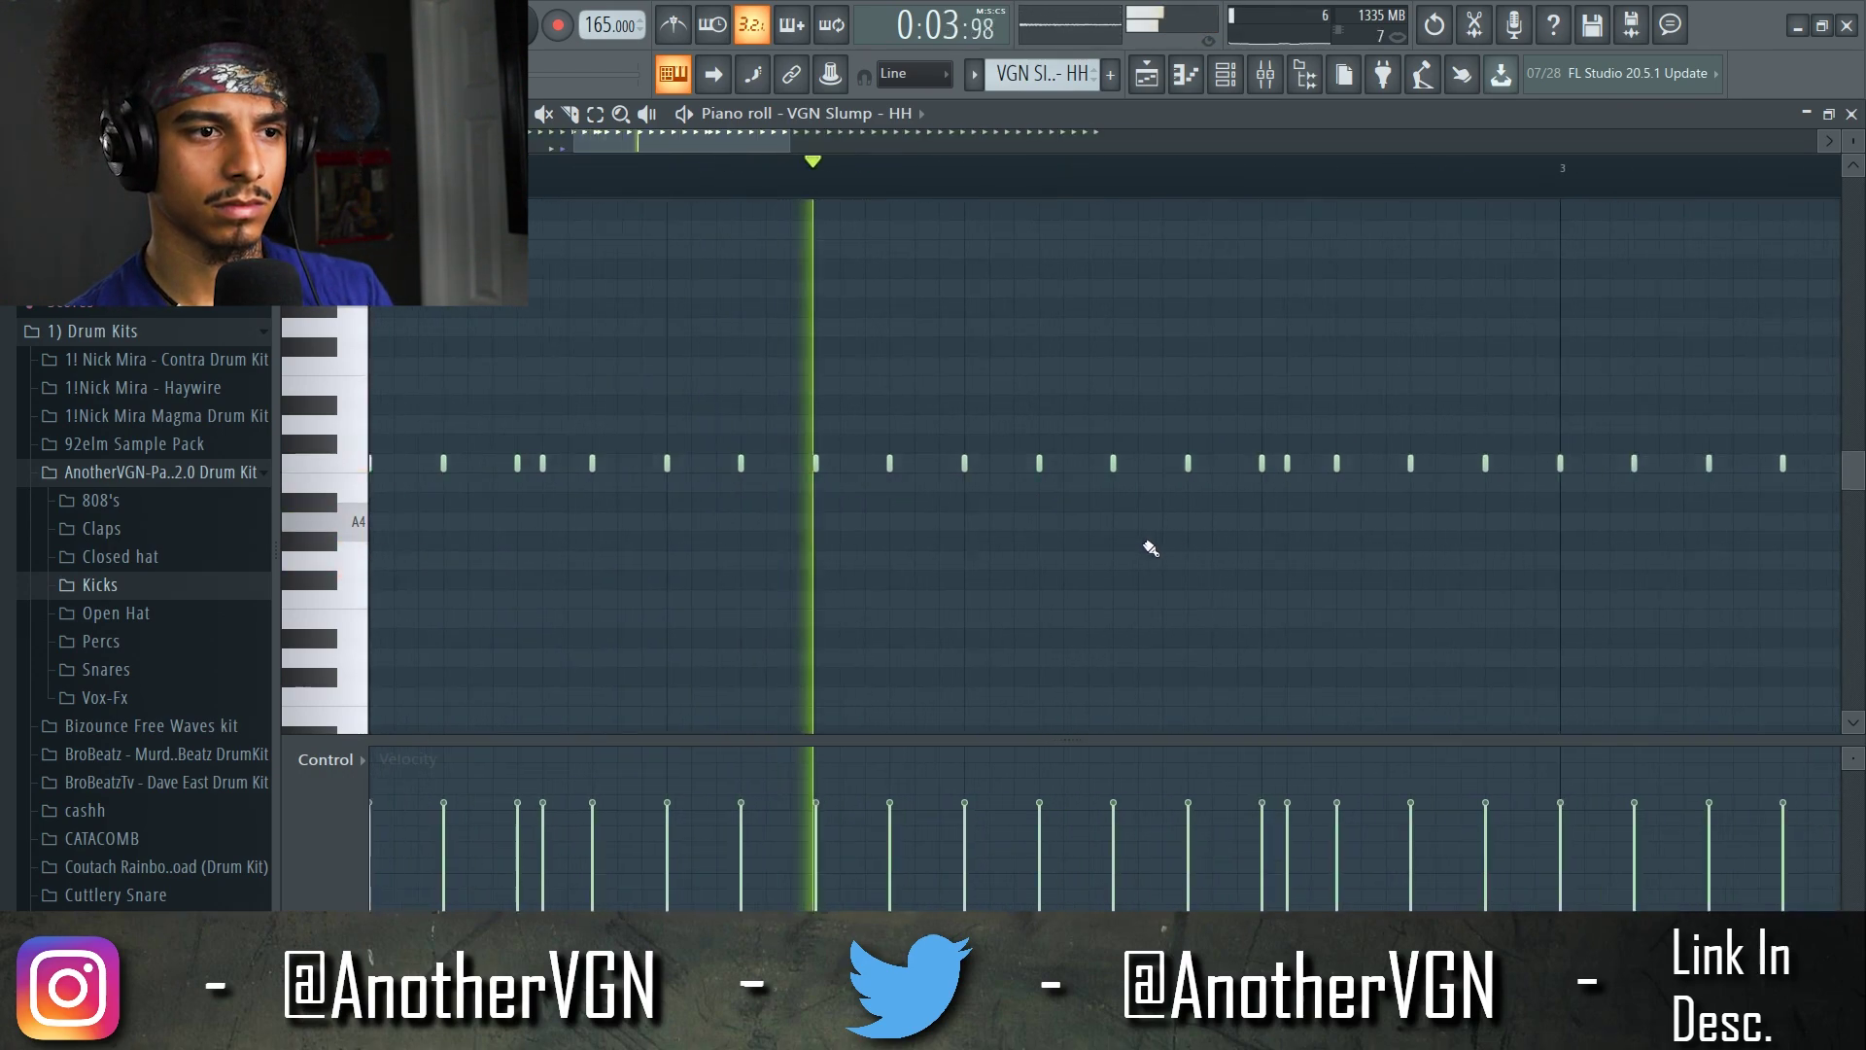
left_click_drag(1163, 526, 1219, 549)
key("Delete")
key("space")
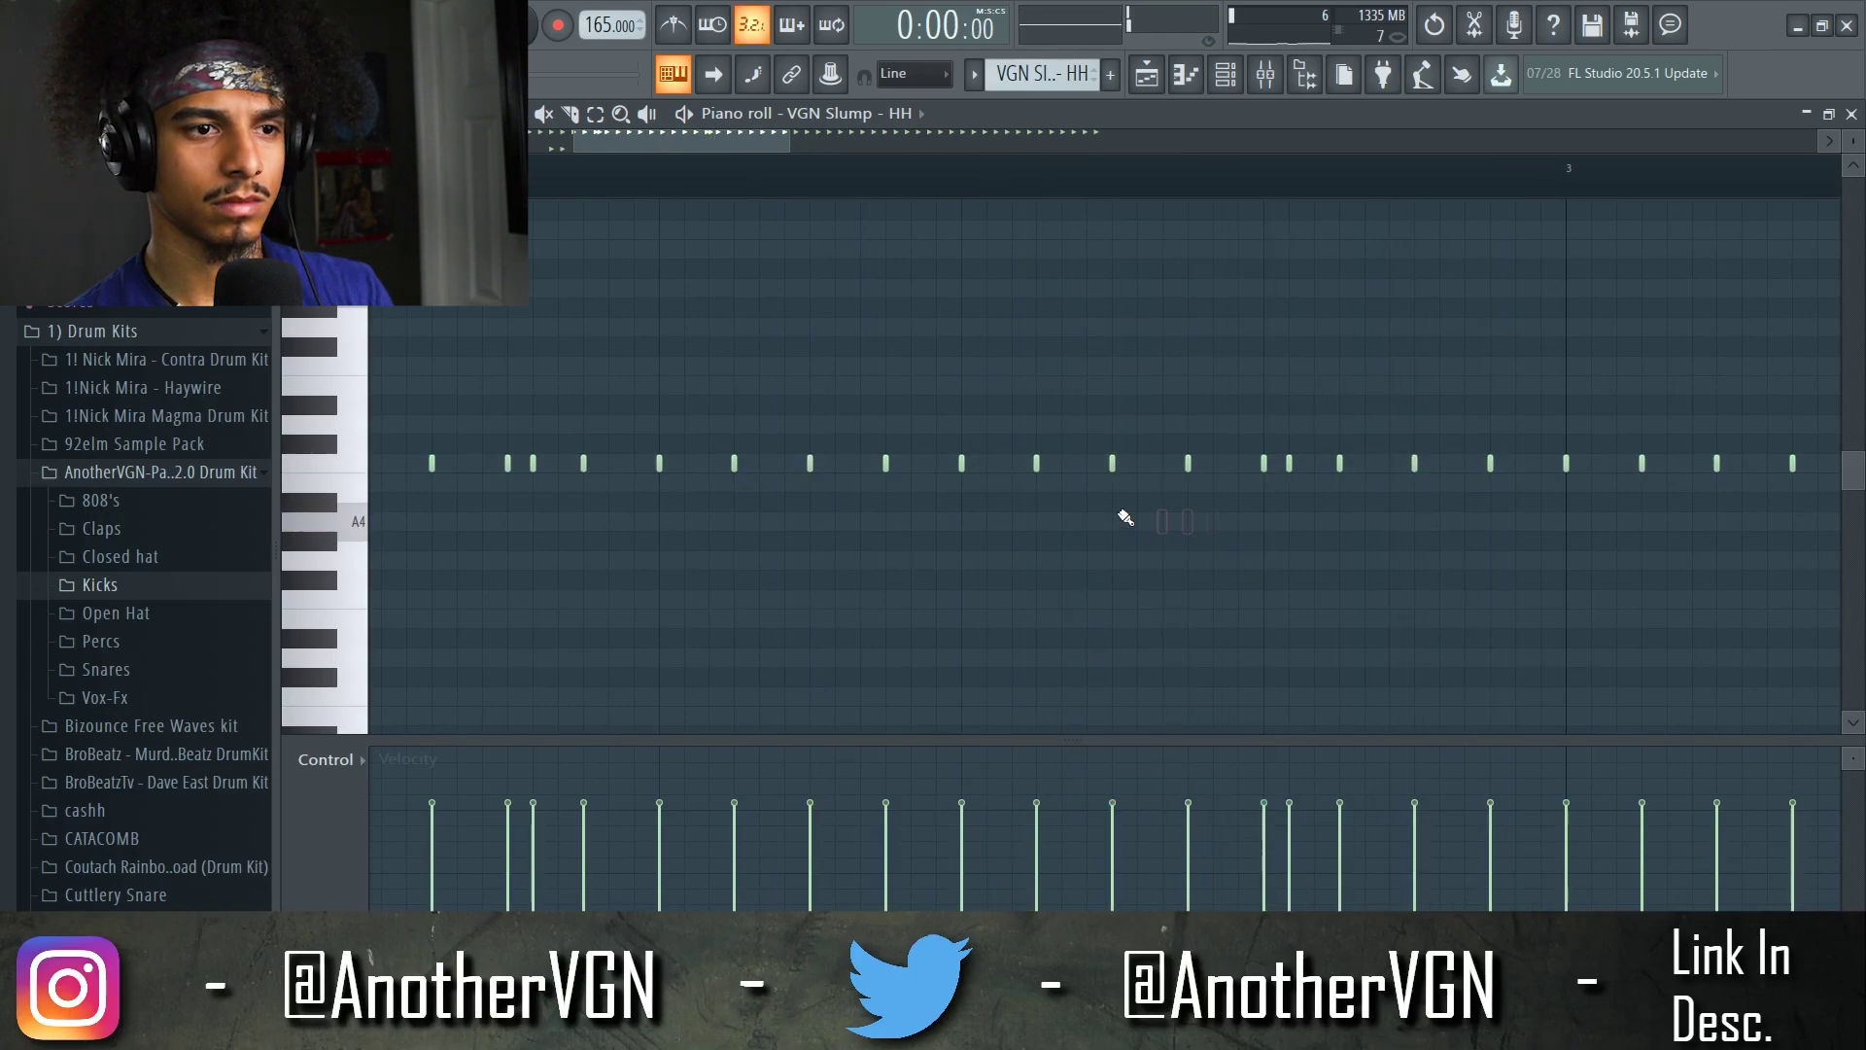
- Play the hi-hat pattern from bar 1 and add two more hi-hat notes
scroll(454, 350, "down", 5, "ctrl")
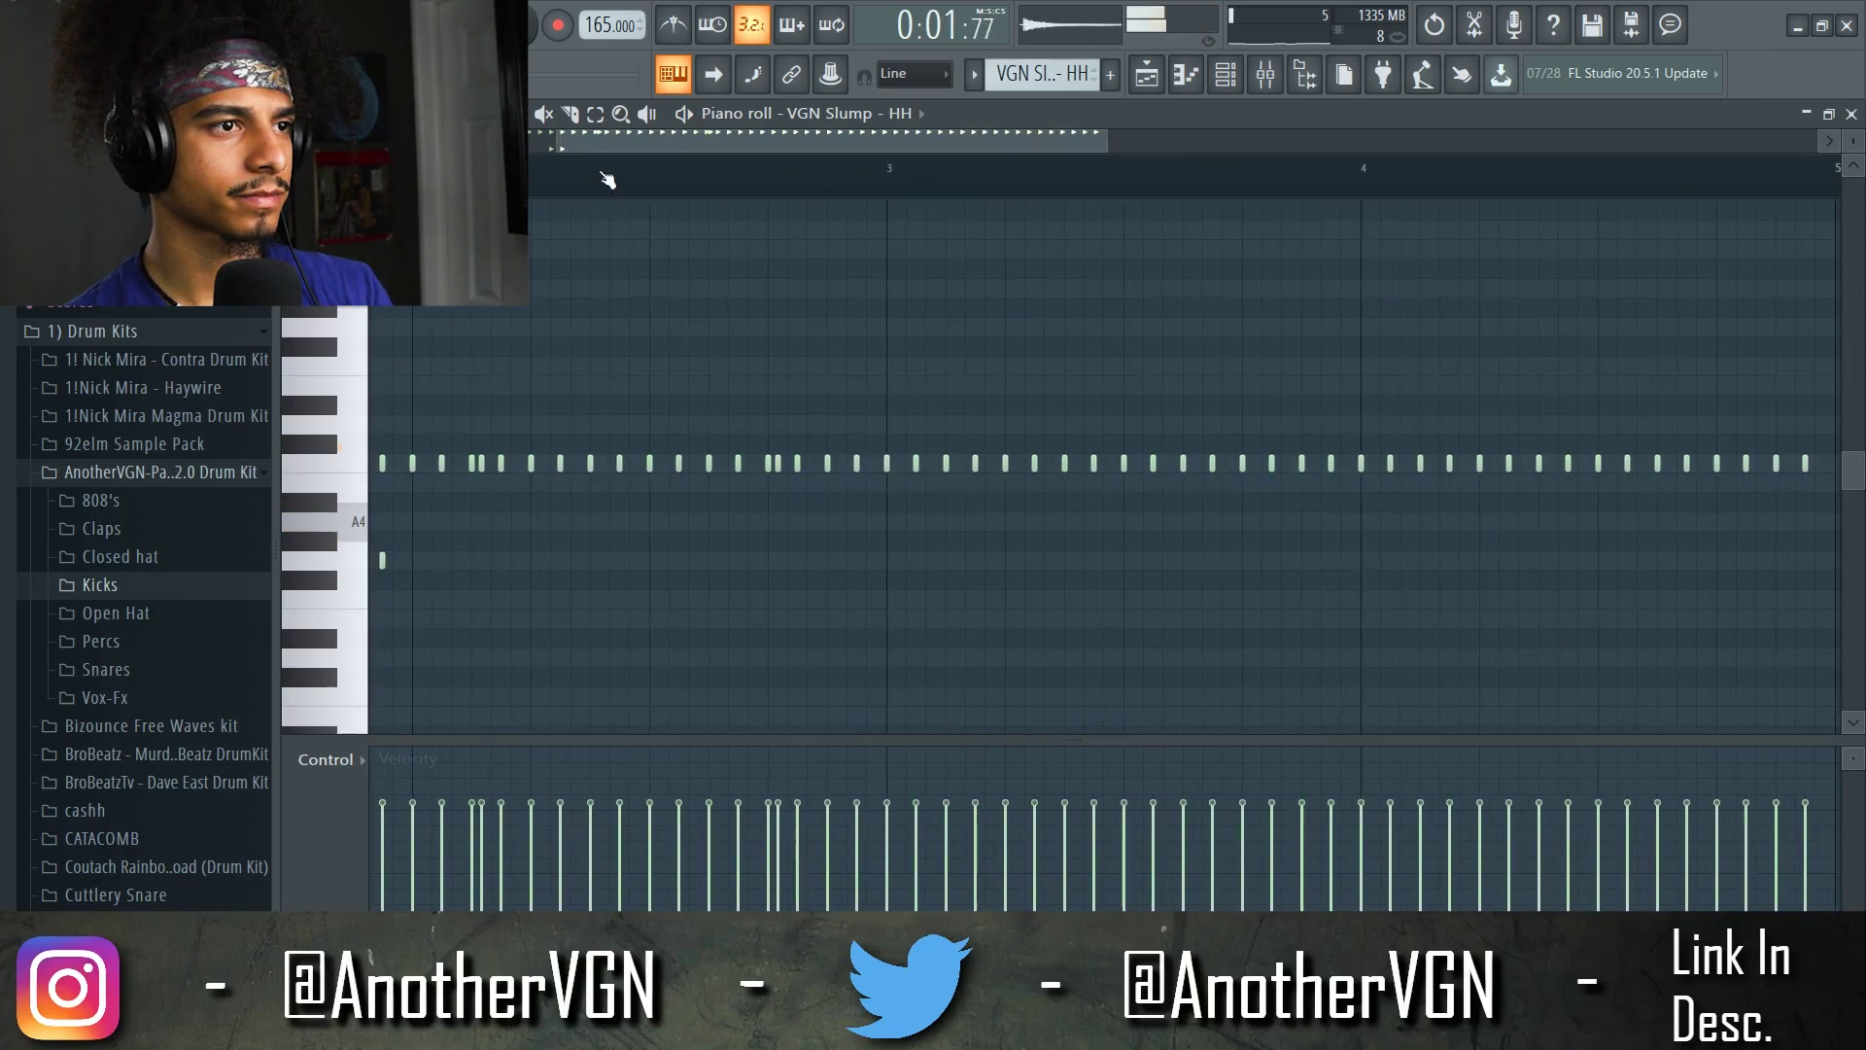
key("space")
left_click_drag(605, 143, 428, 146)
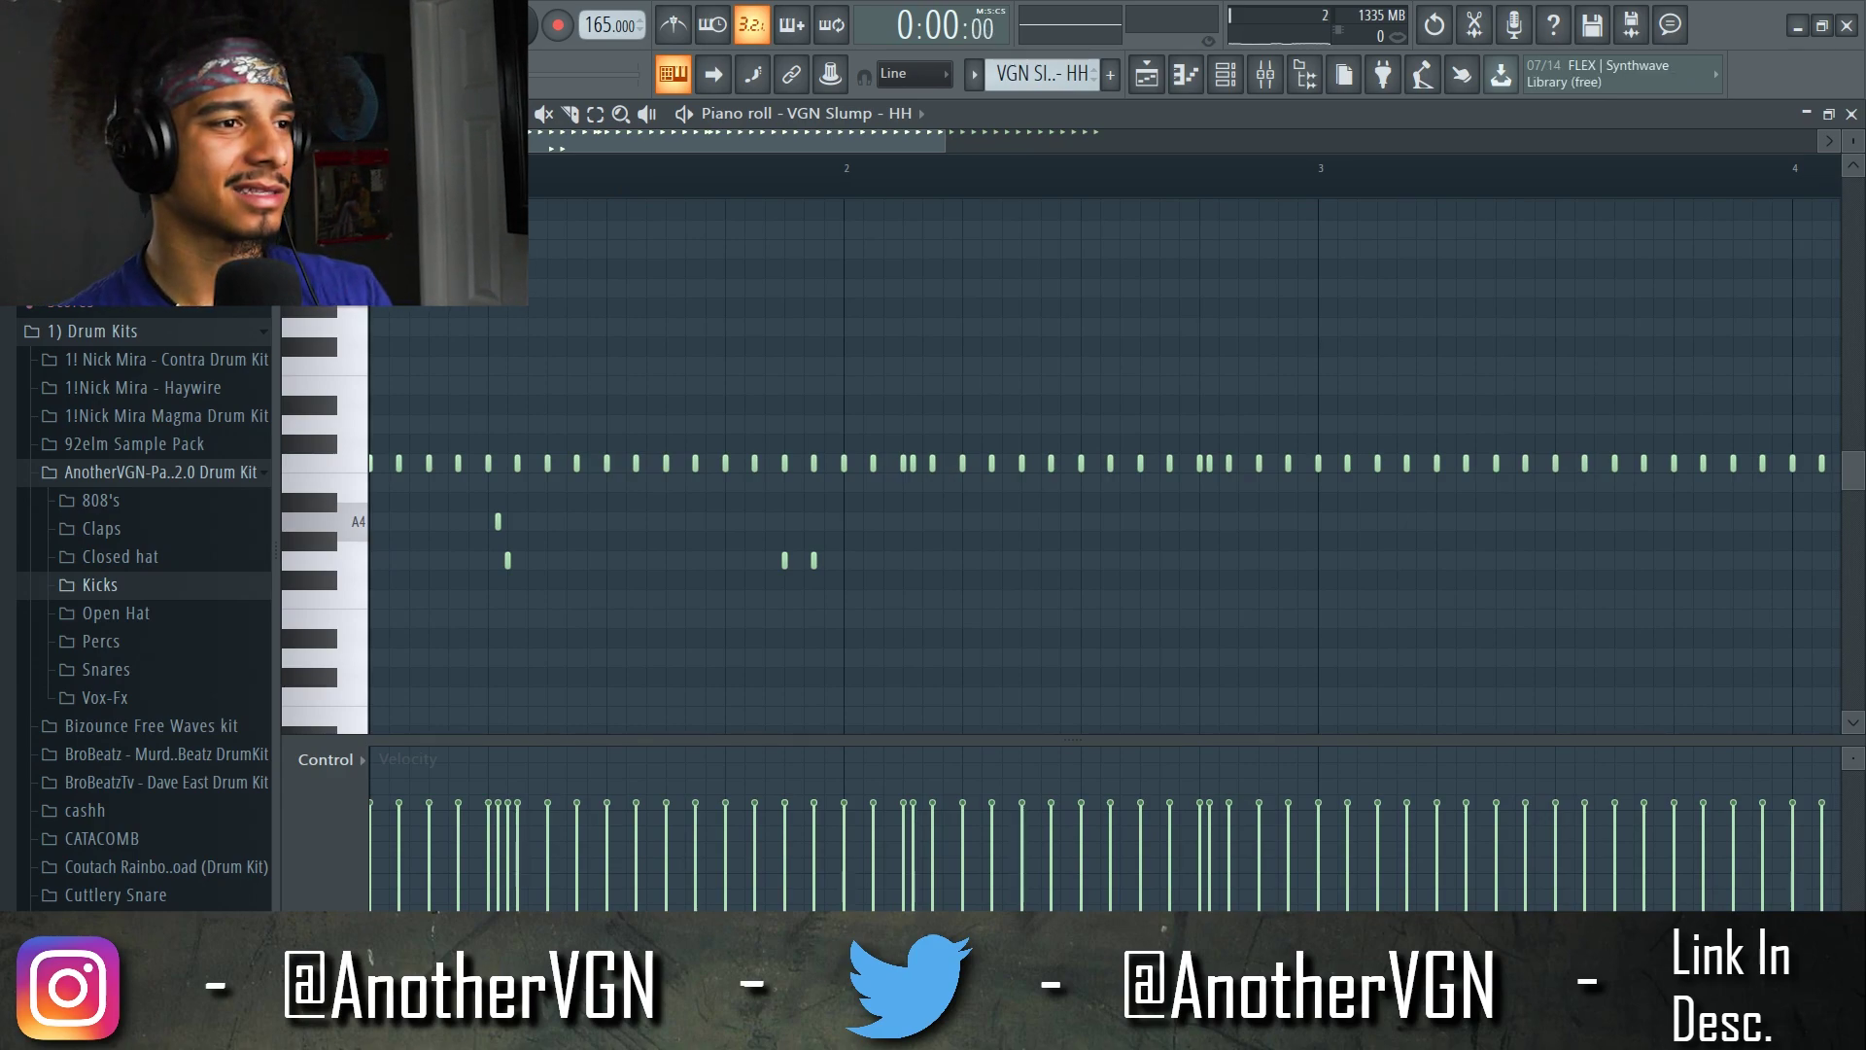
key("space")
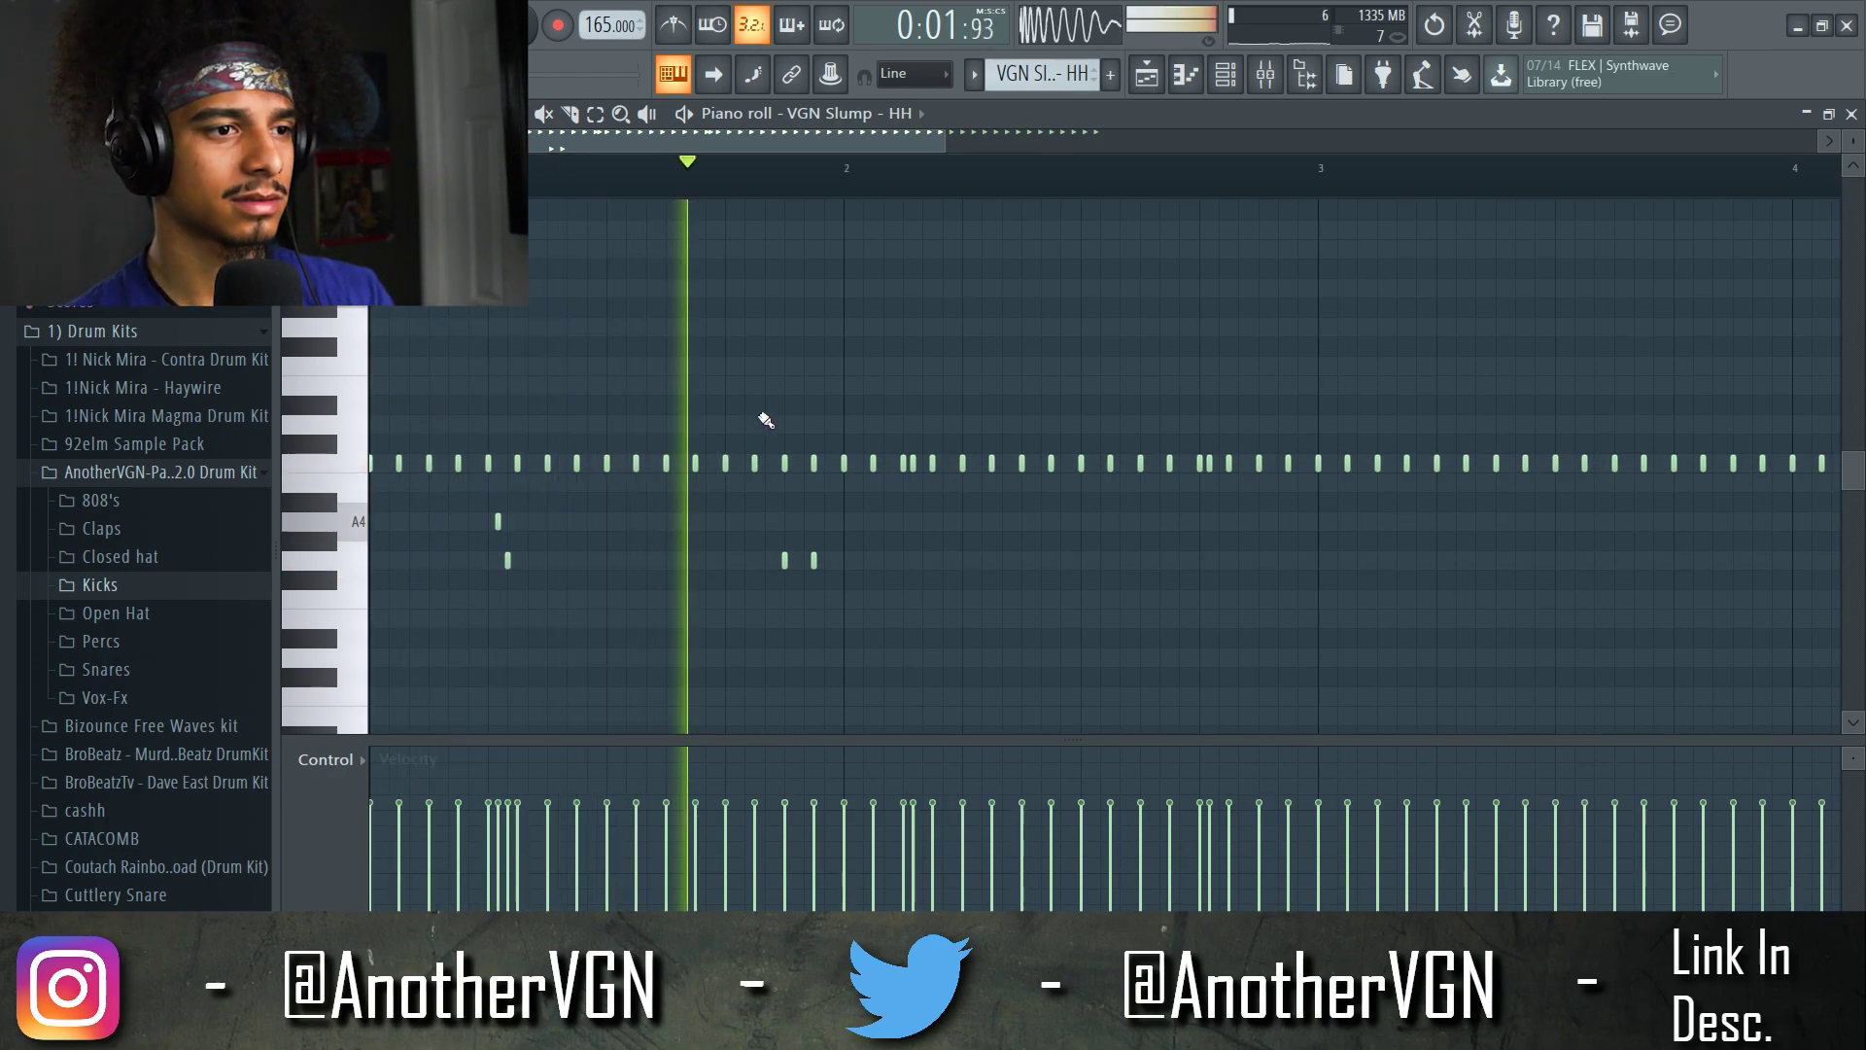
scroll(984, 593, "up", 2, "ctrl")
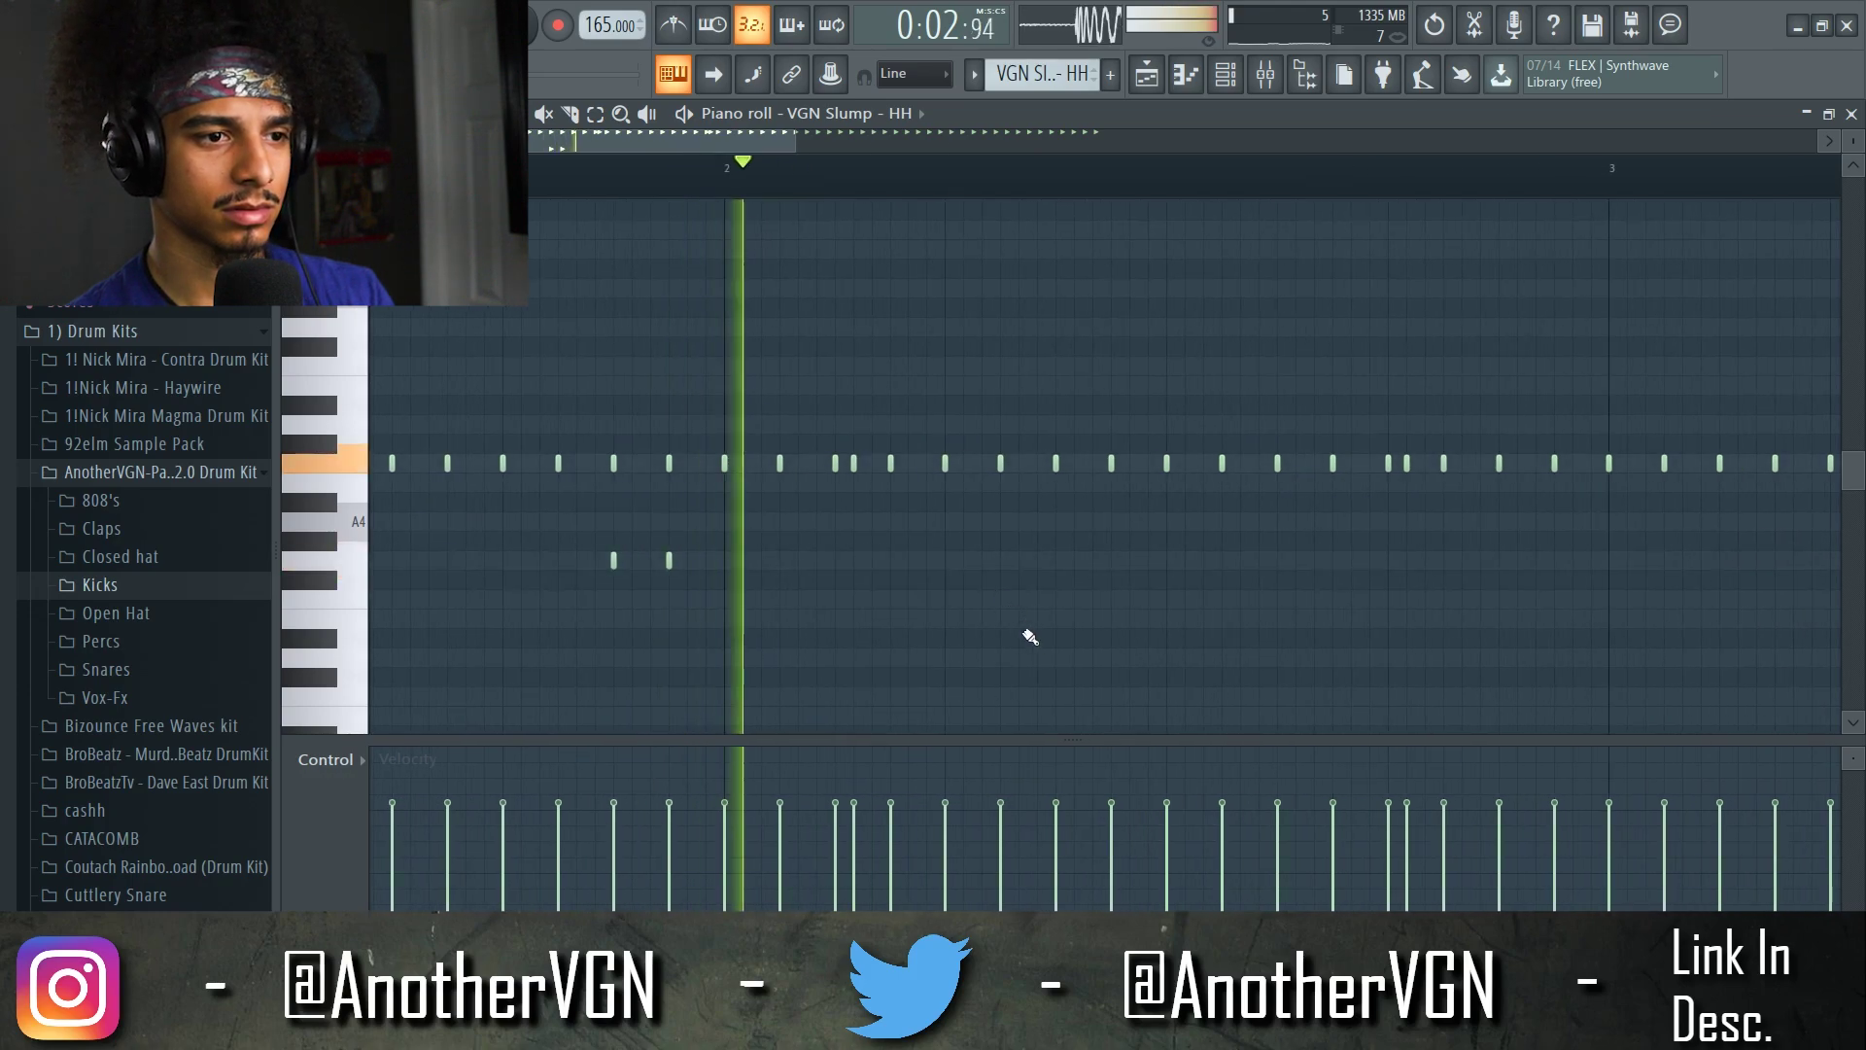
left_click(1169, 661)
left_click(1515, 618)
scroll(1565, 618, "down", 1, "ctrl")
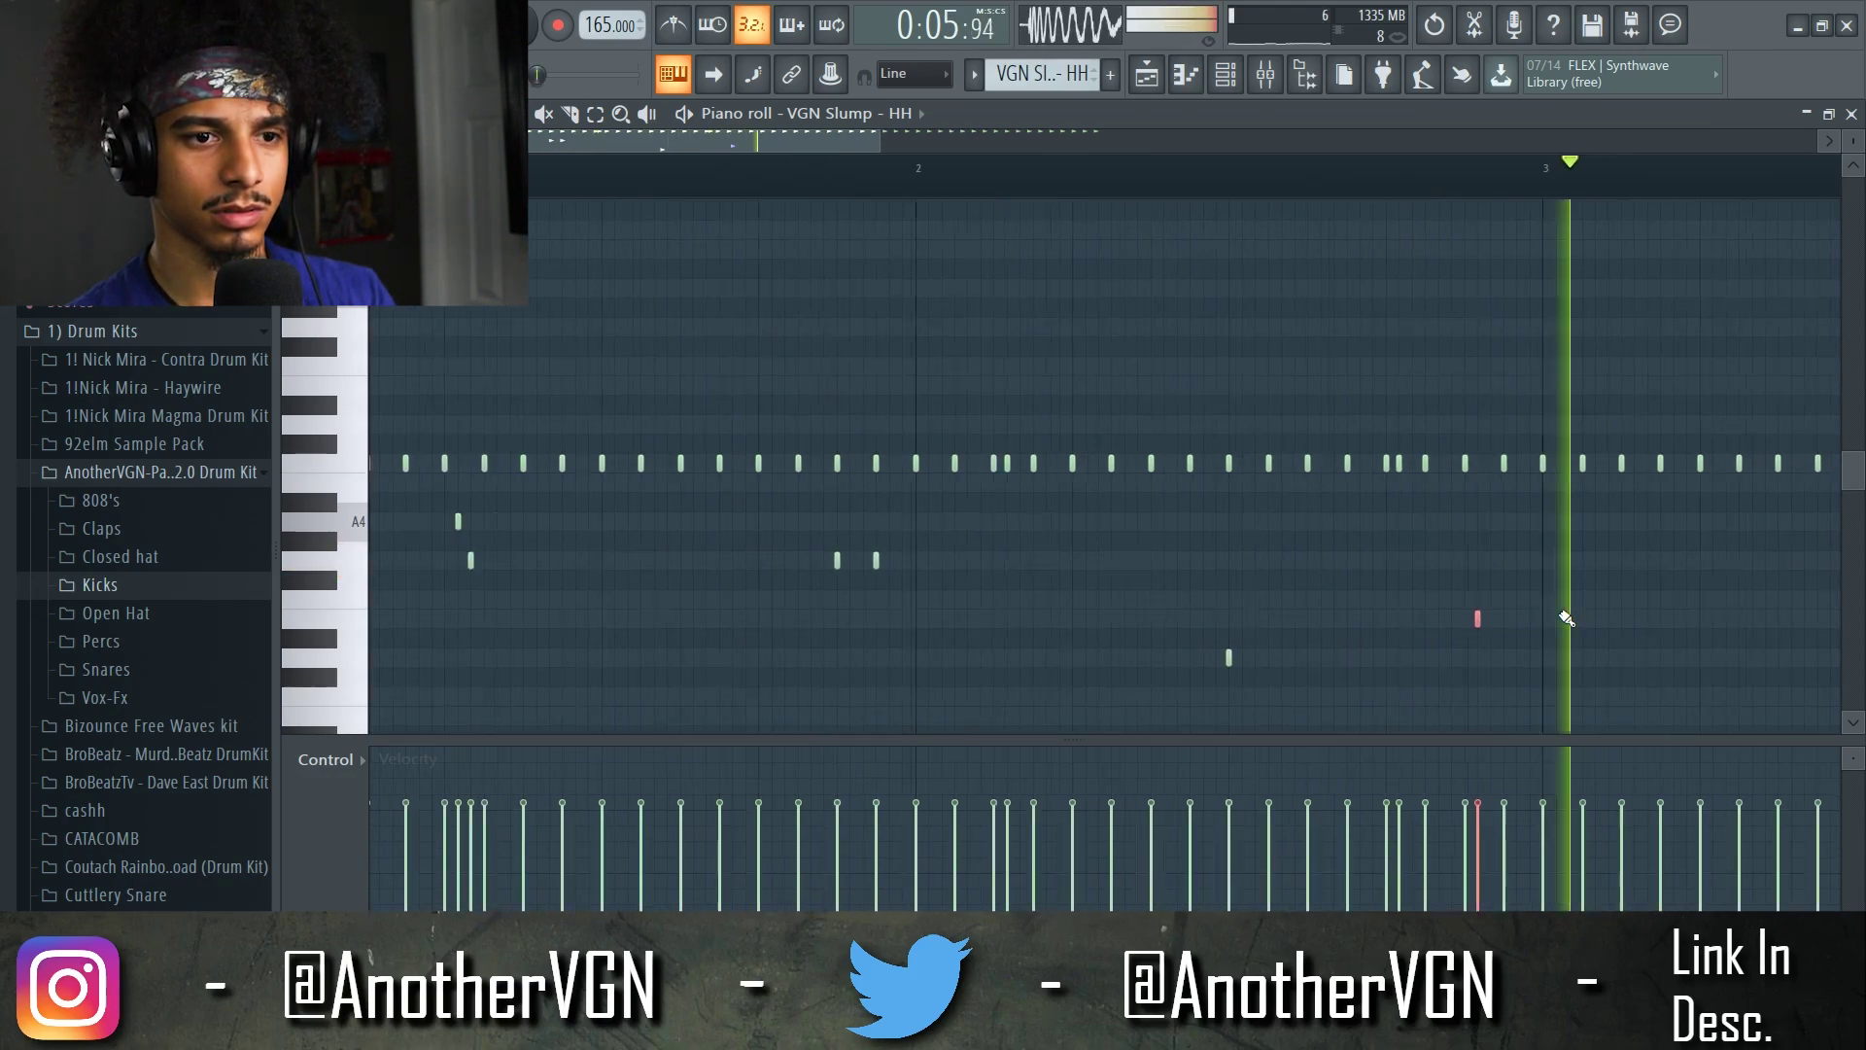
scroll(1378, 627, "down", 1, "ctrl")
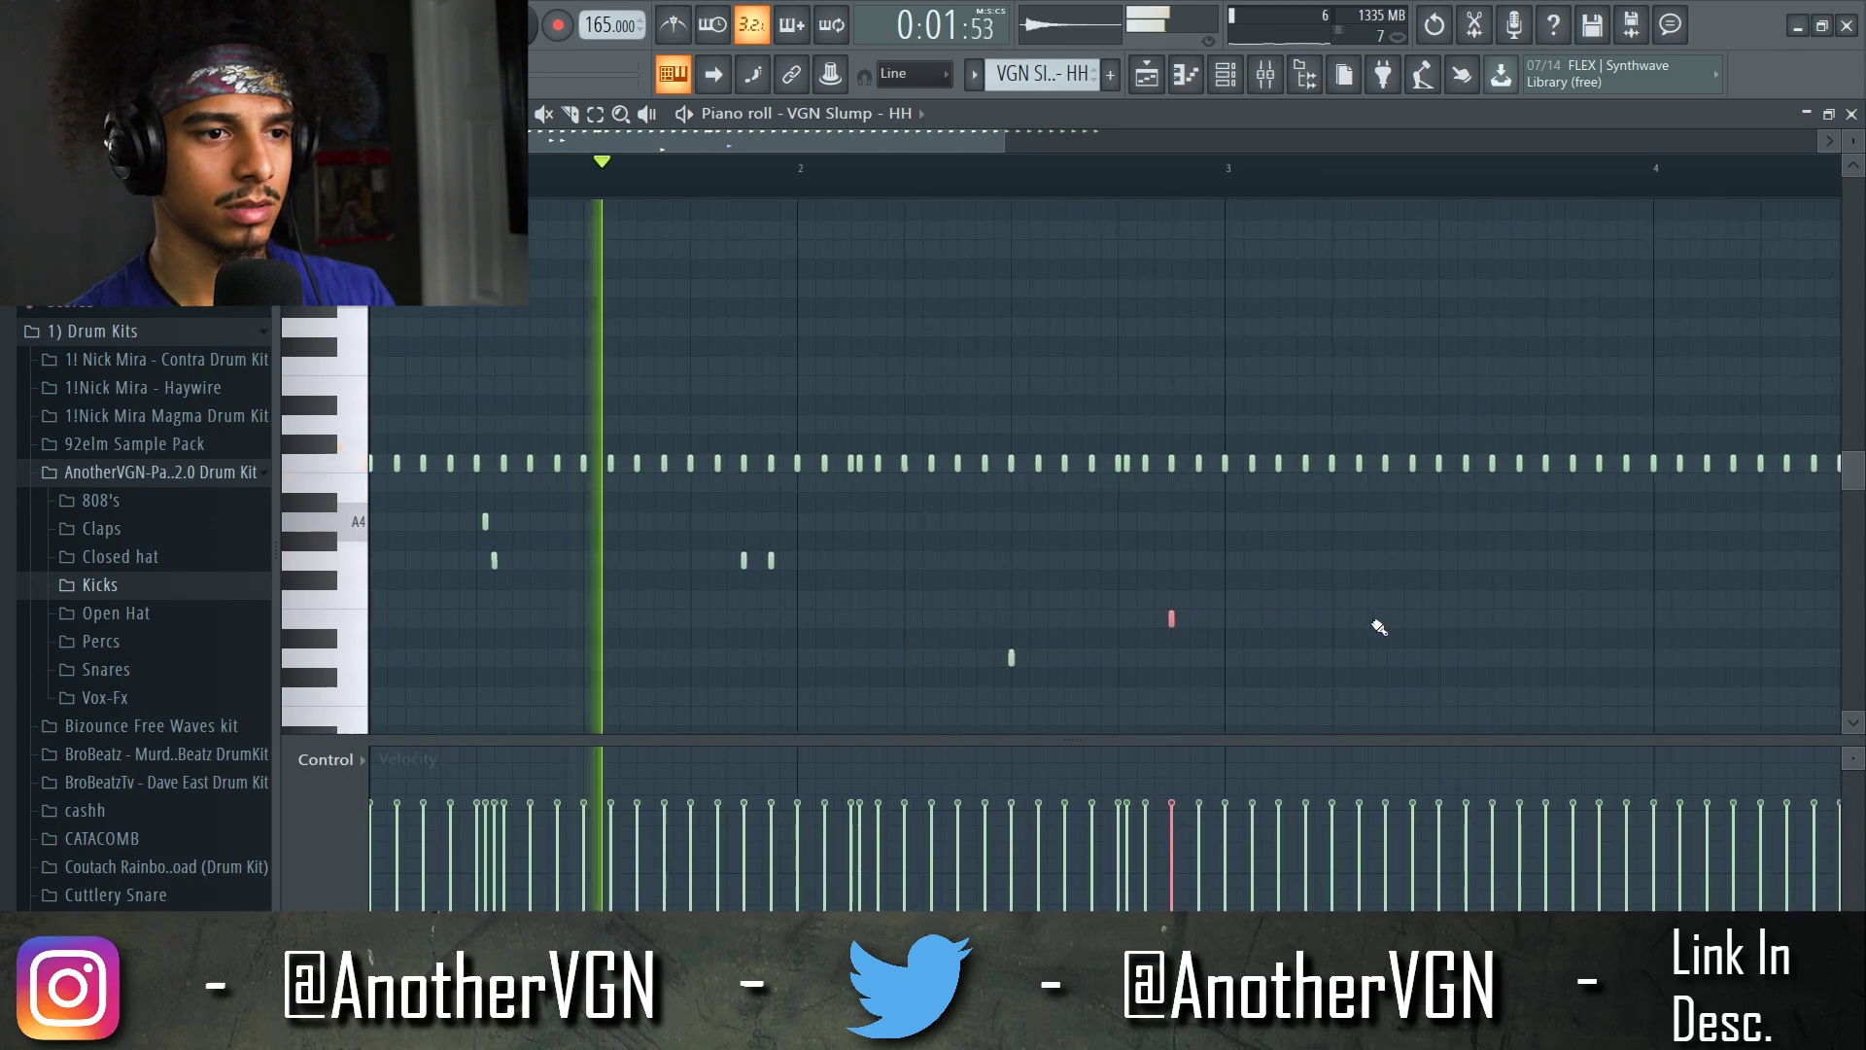
- Select the six notes off the main row and set note snapping to 1/2 step
key("space")
left_click_drag(1371, 685, 370, 474, "ctrl")
scroll(653, 542, "down", 2, "ctrl")
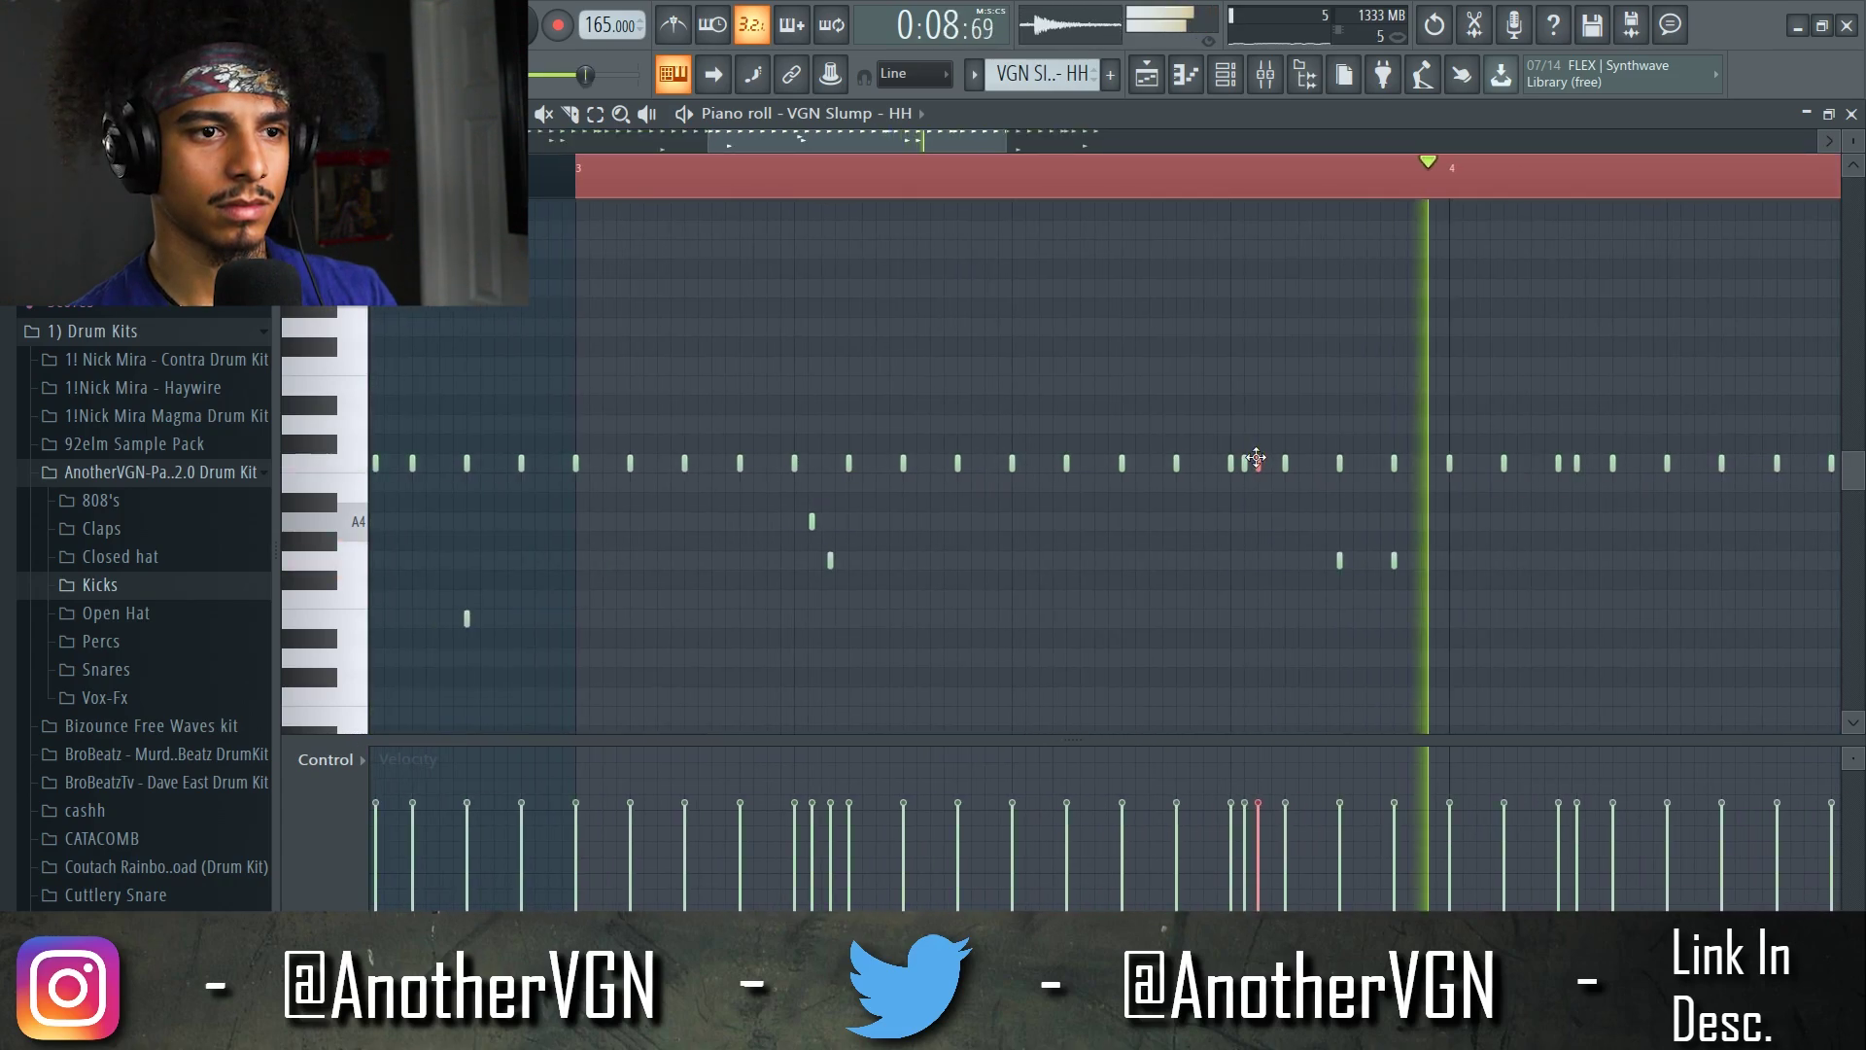
left_click(346, 114)
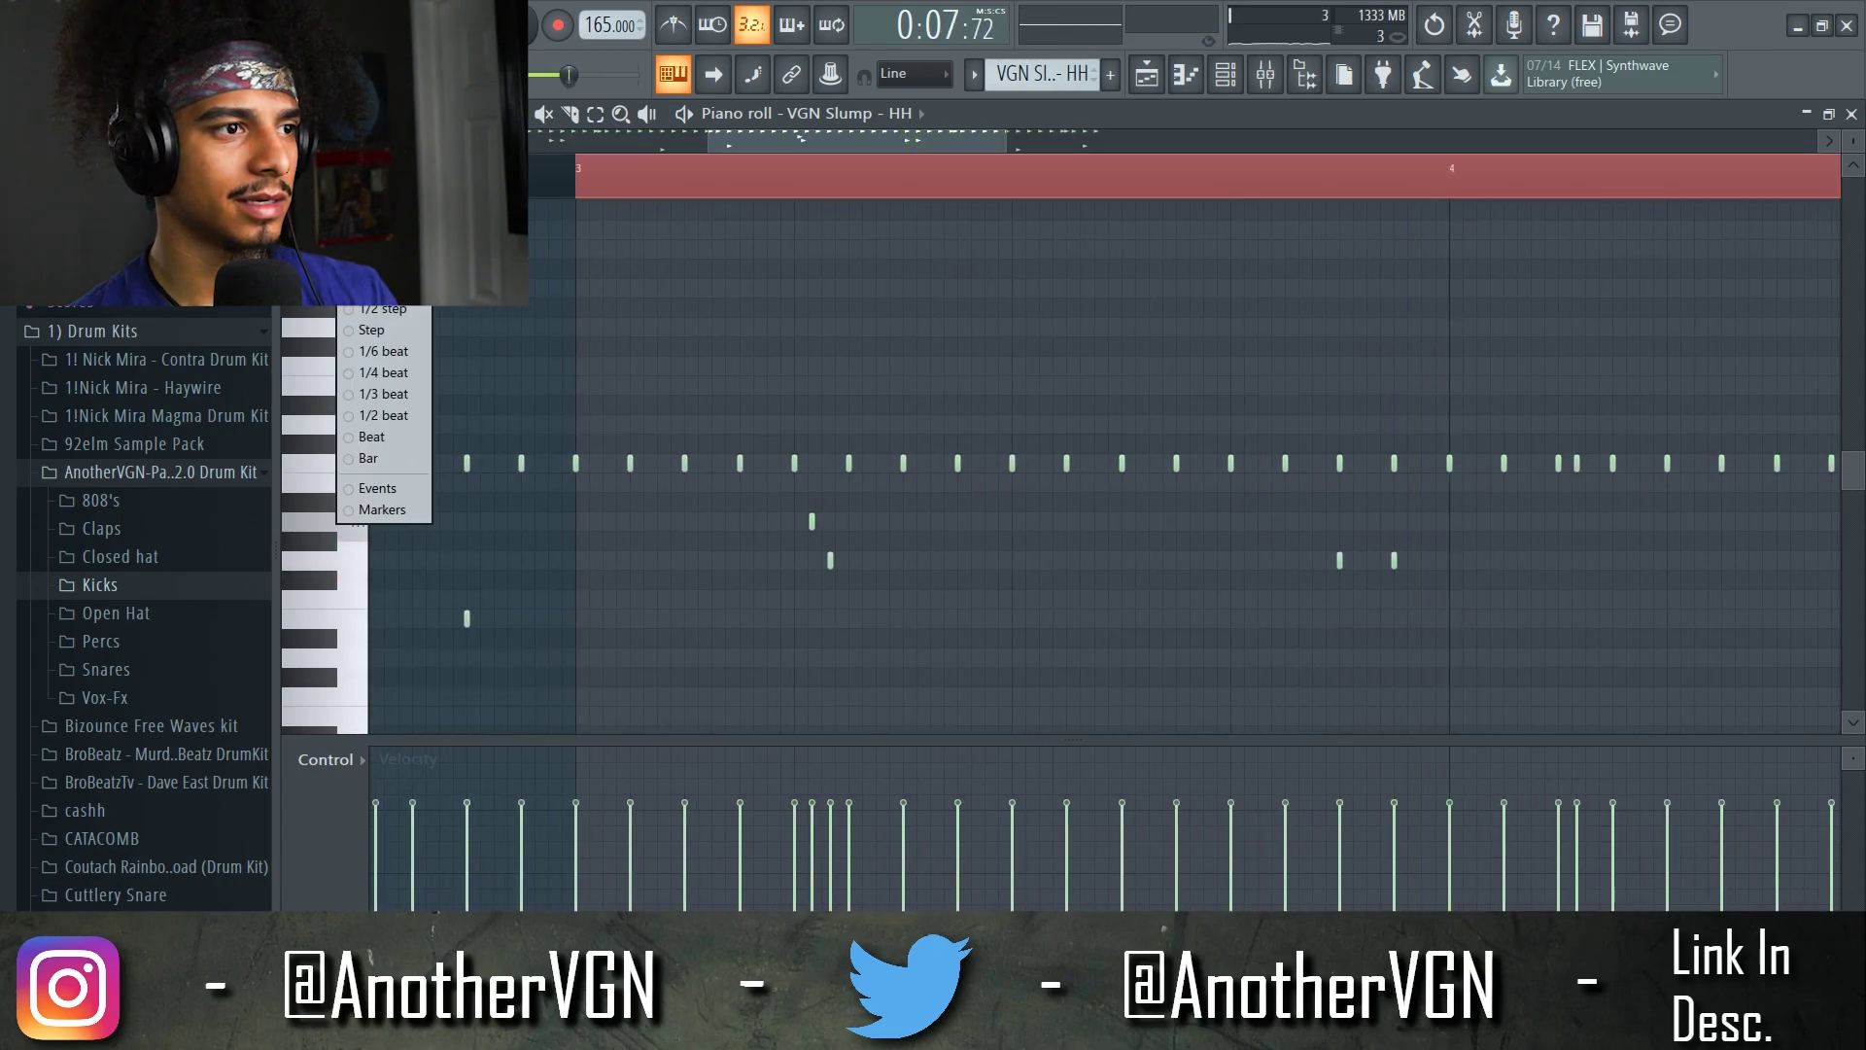
left_click(382, 311)
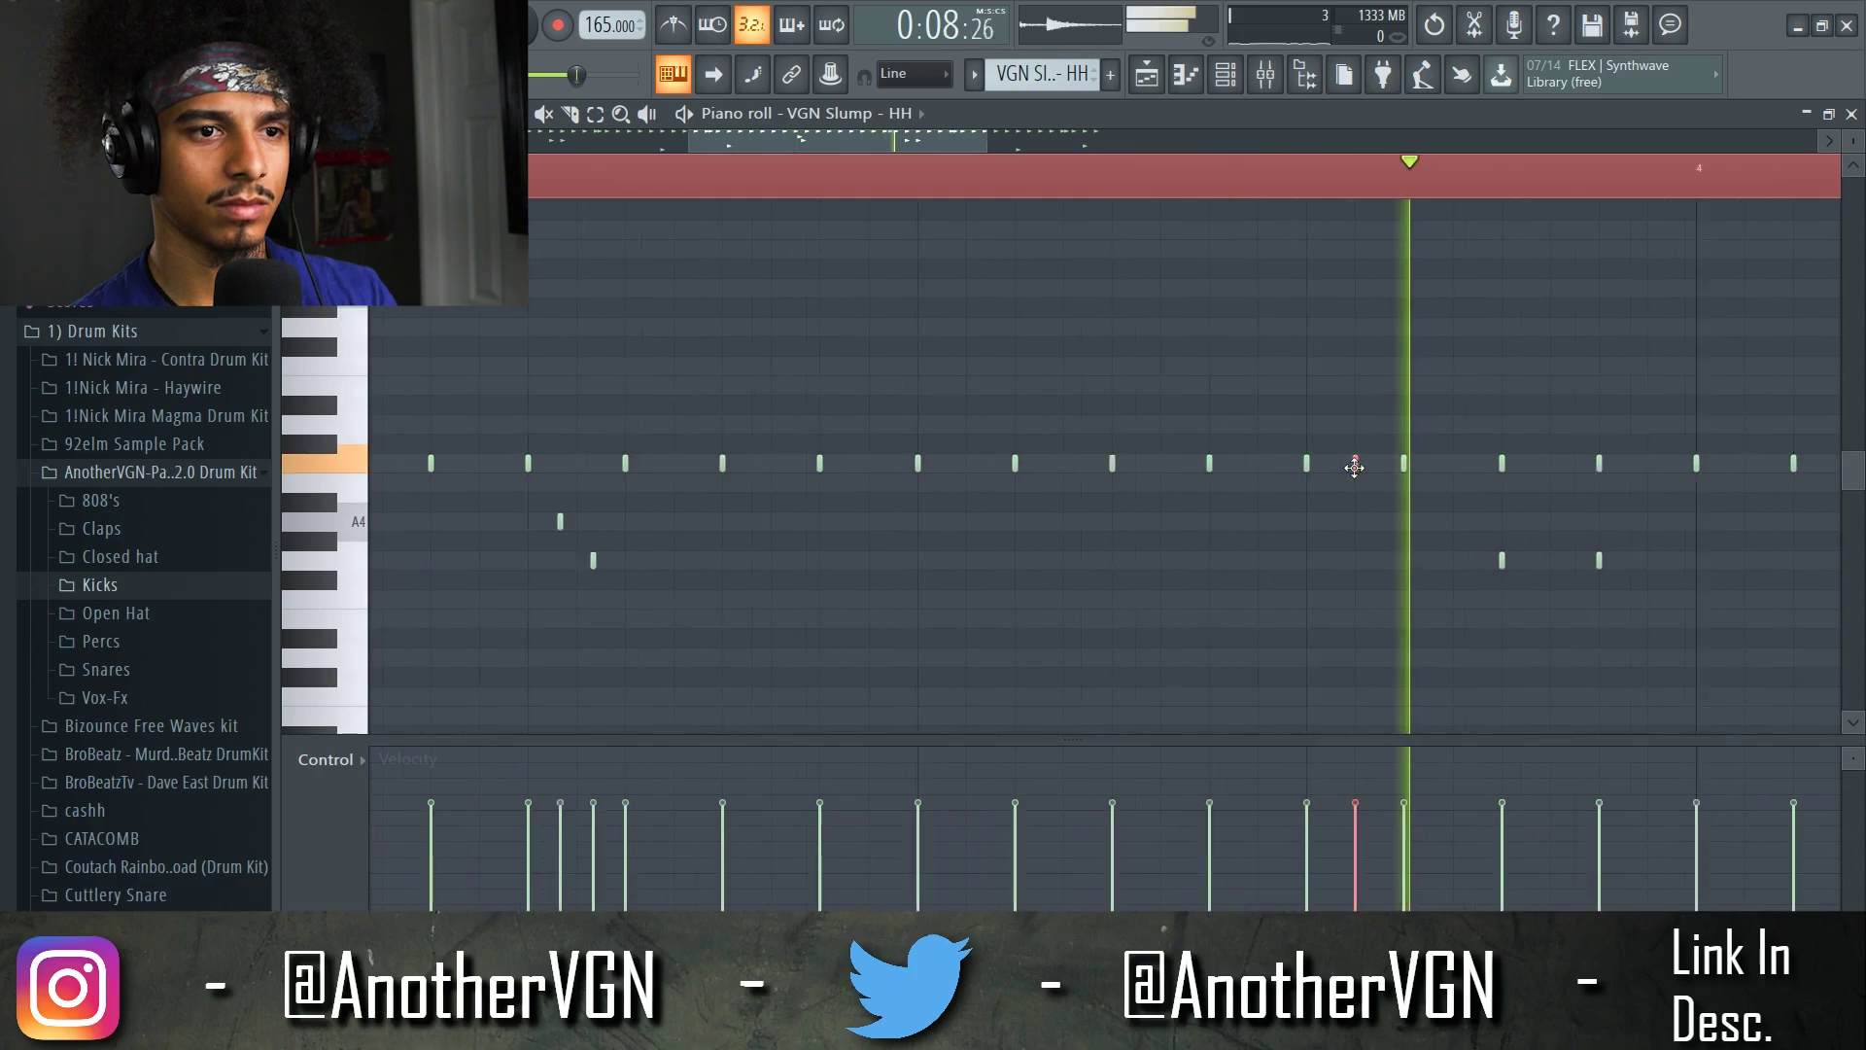
- Add a note near the end of bar 4 and audition it from a chosen bar
scroll(1354, 468, "down", 3, "ctrl")
scroll(1604, 517, "up", 3, "ctrl")
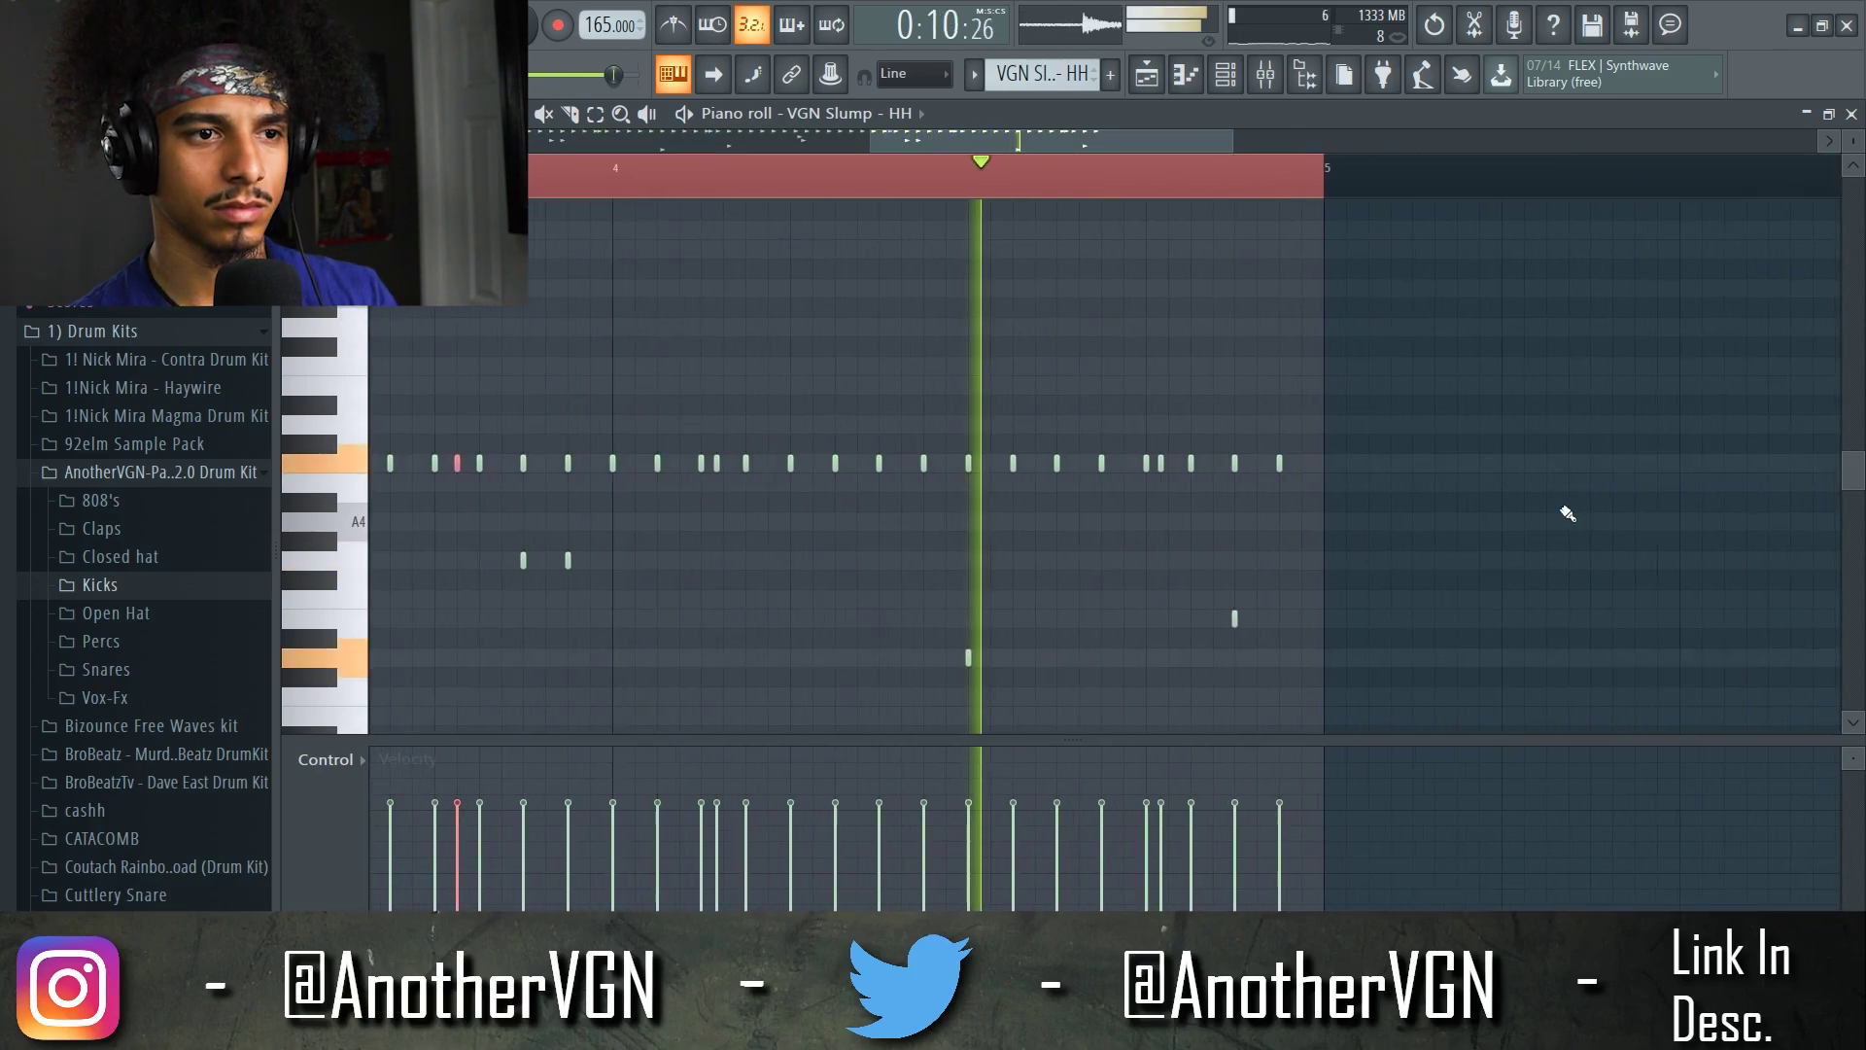
scroll(1271, 507, "up", 3, "ctrl")
left_click(1317, 578)
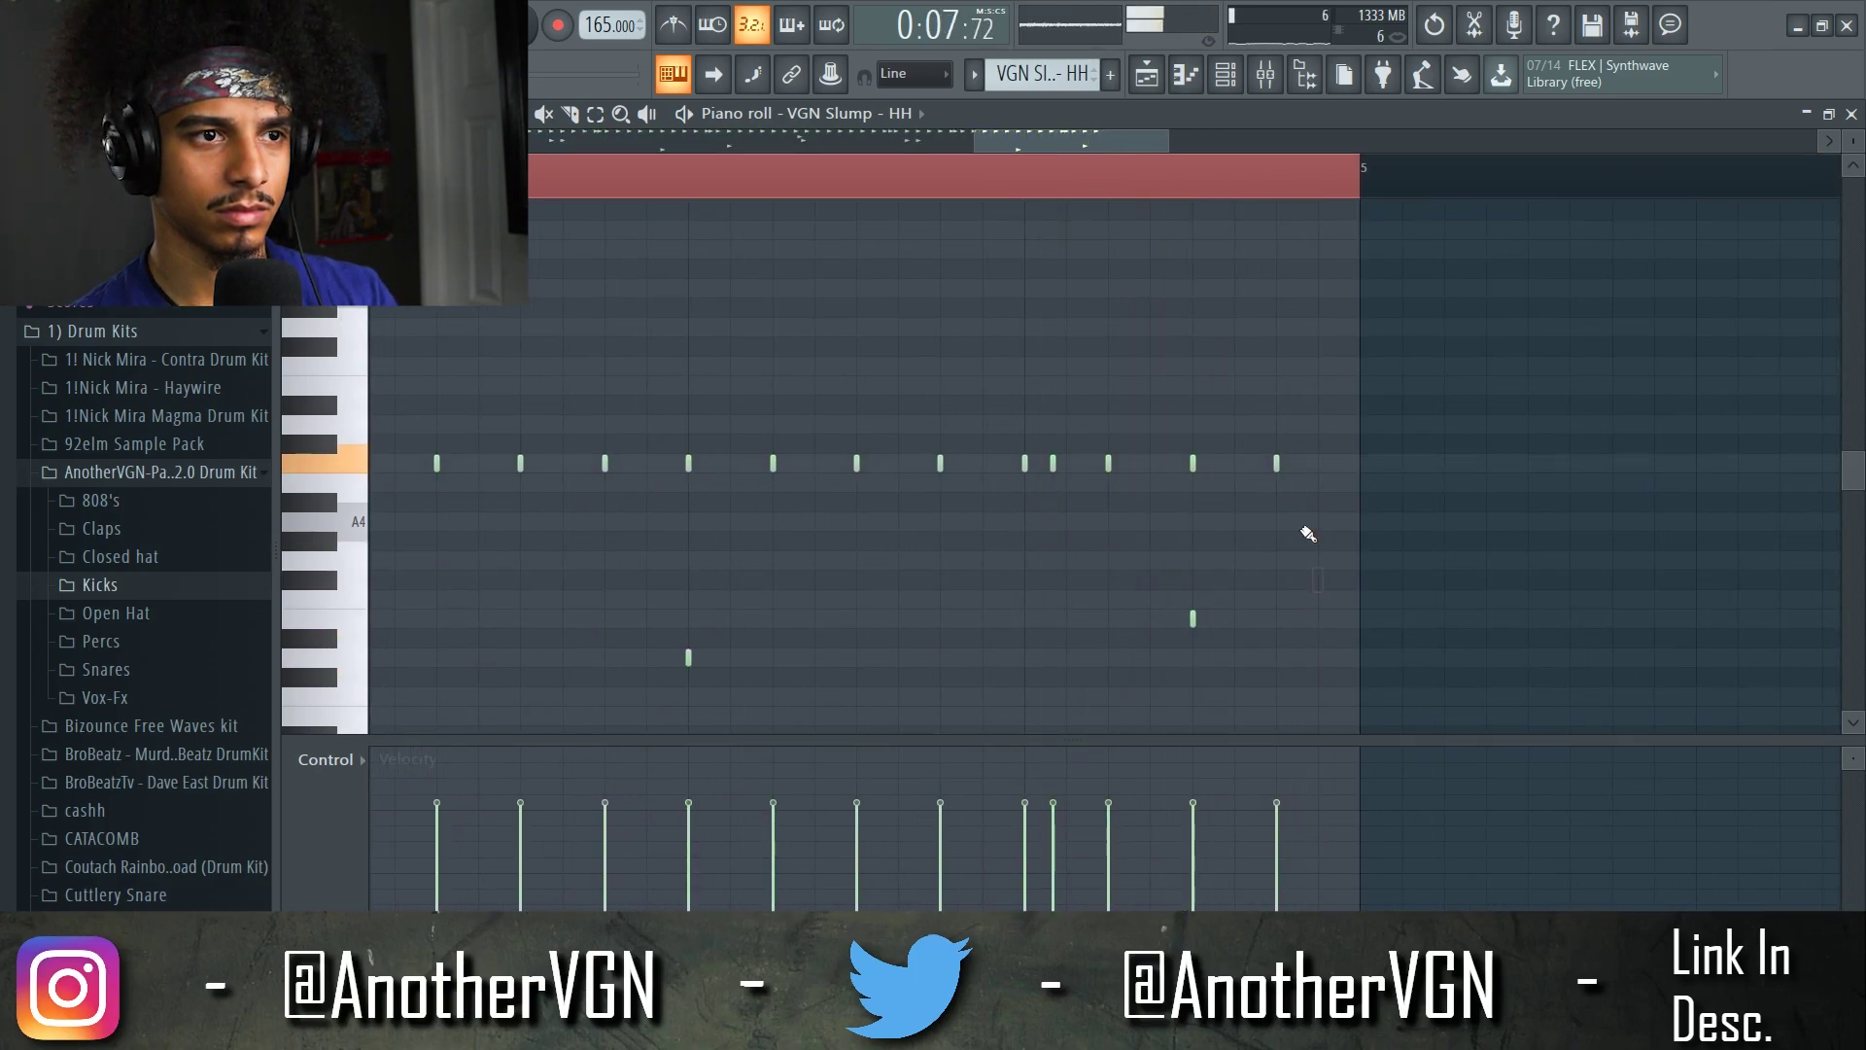
left_click(1090, 173)
key("space")
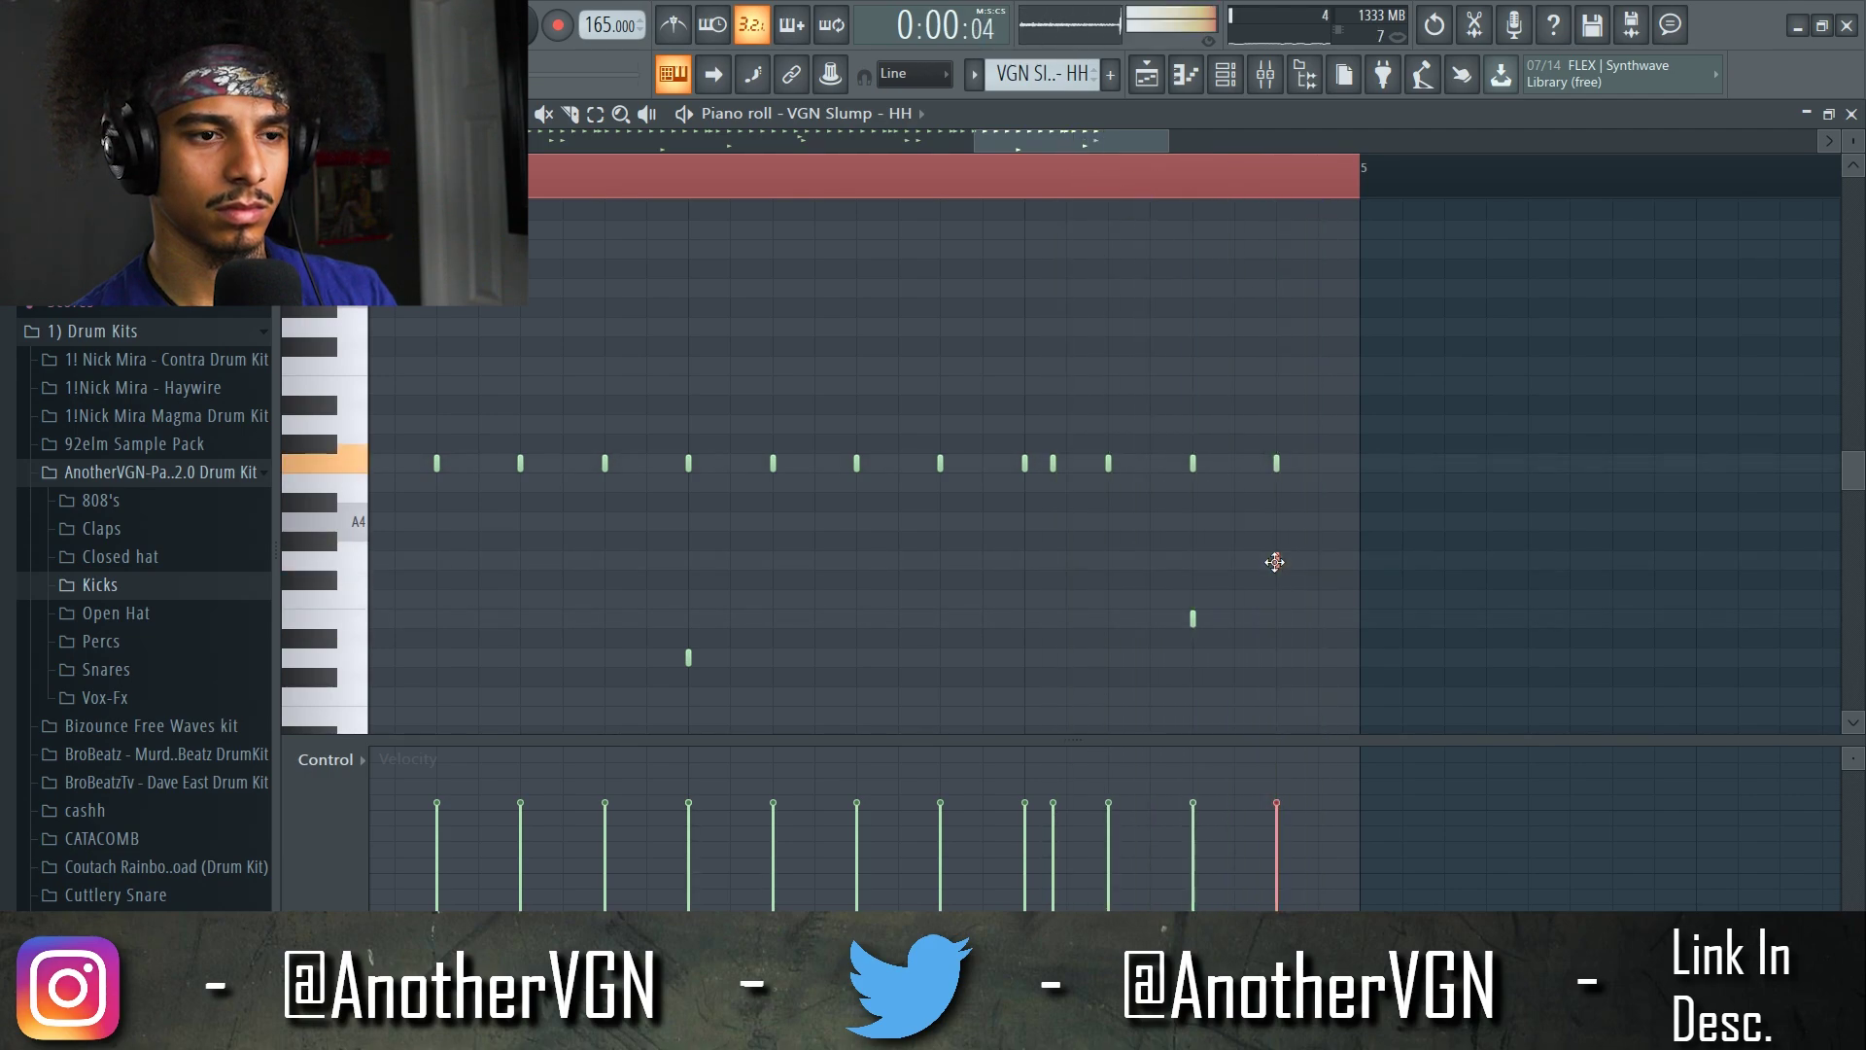
key("space")
- Add another note at the end of bar 4, check playback, then show the Mixer
left_click(1317, 640)
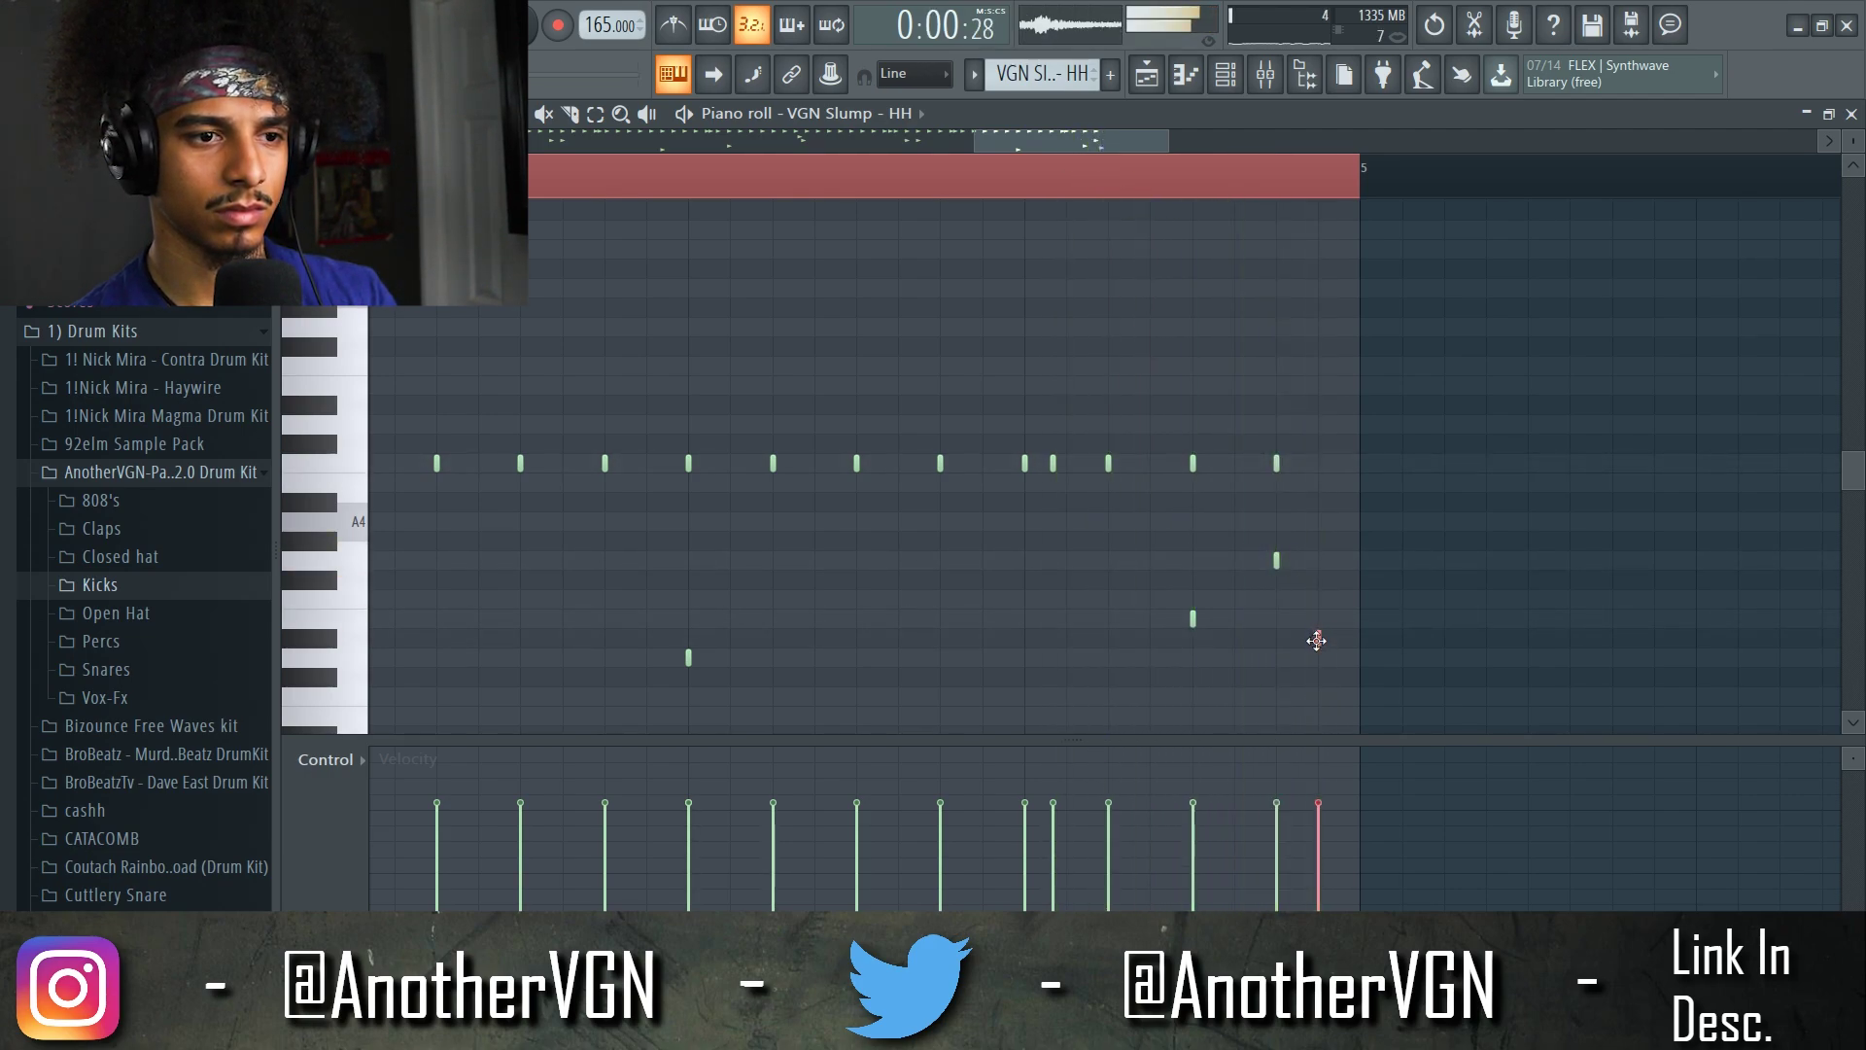
key("space")
scroll(1270, 526, "down", 5)
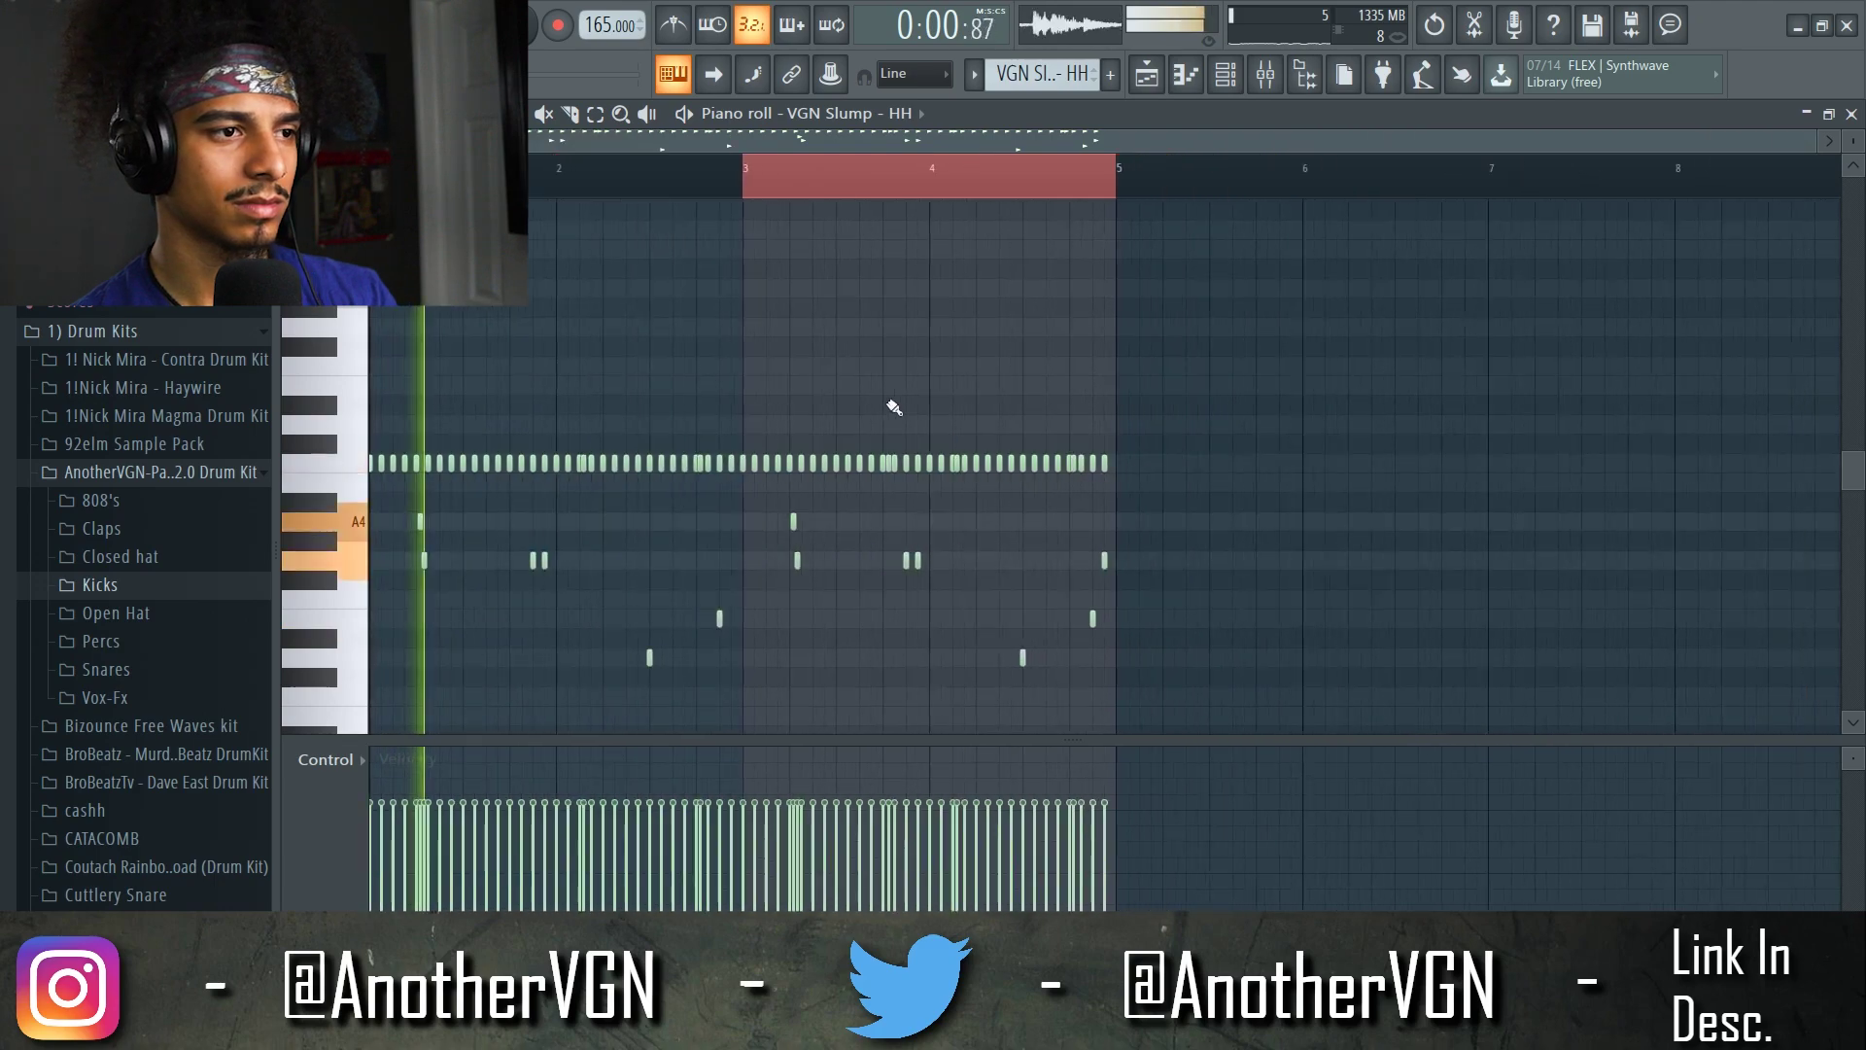
key("space")
left_click(1265, 76)
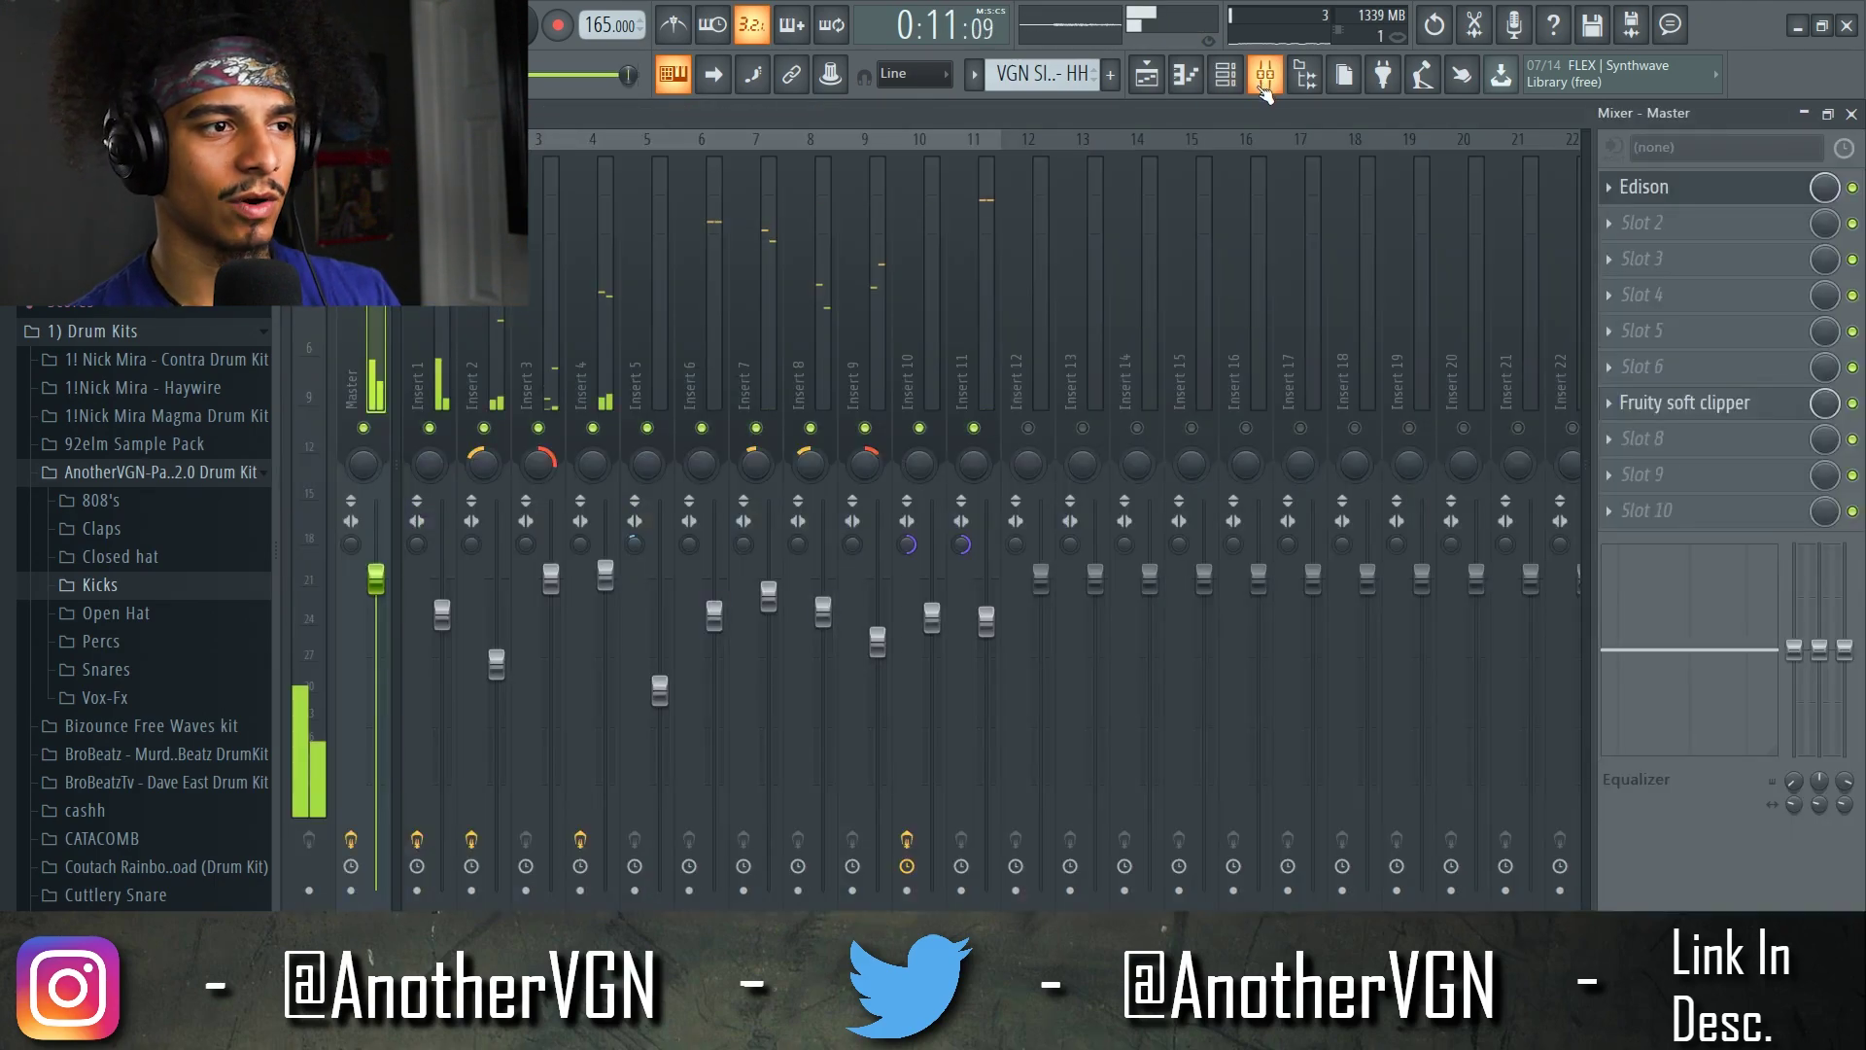
- In the playlist, unmute Track 12 and repeat the selected clips further along with Ctrl+B
left_click(1147, 76)
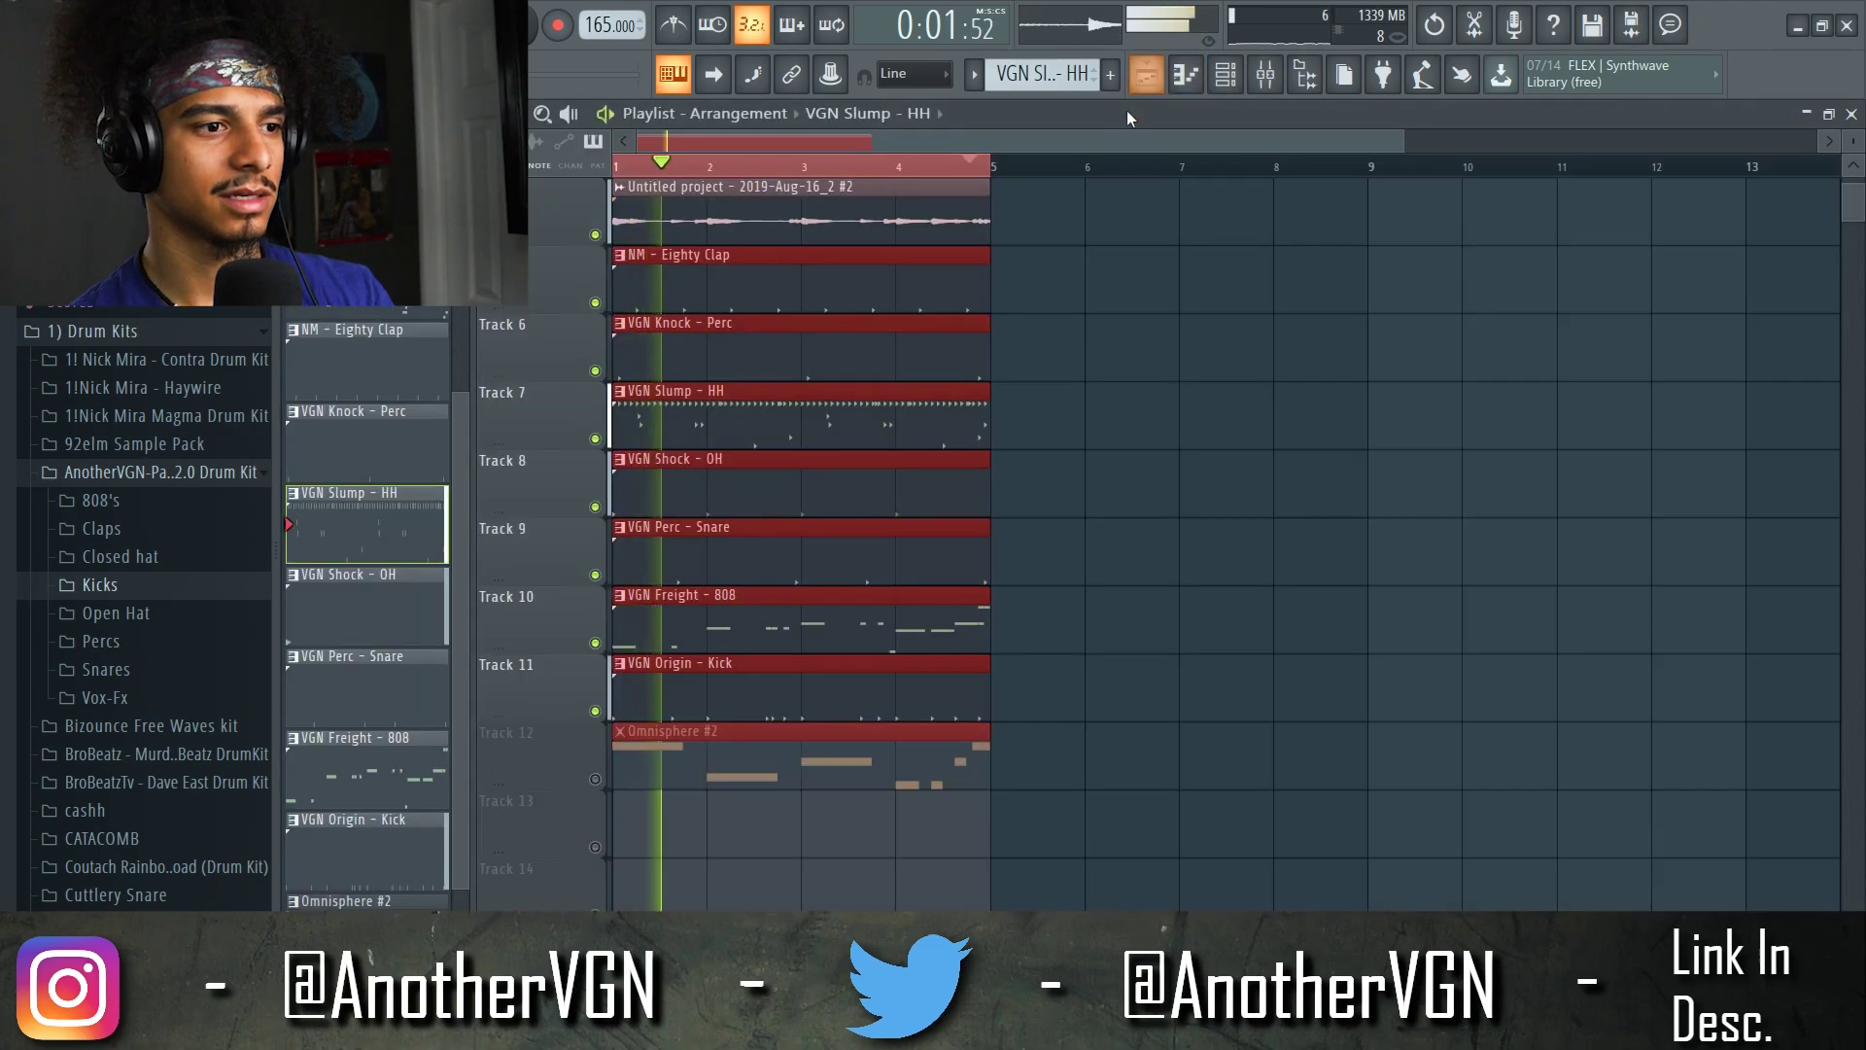
left_click(1226, 75)
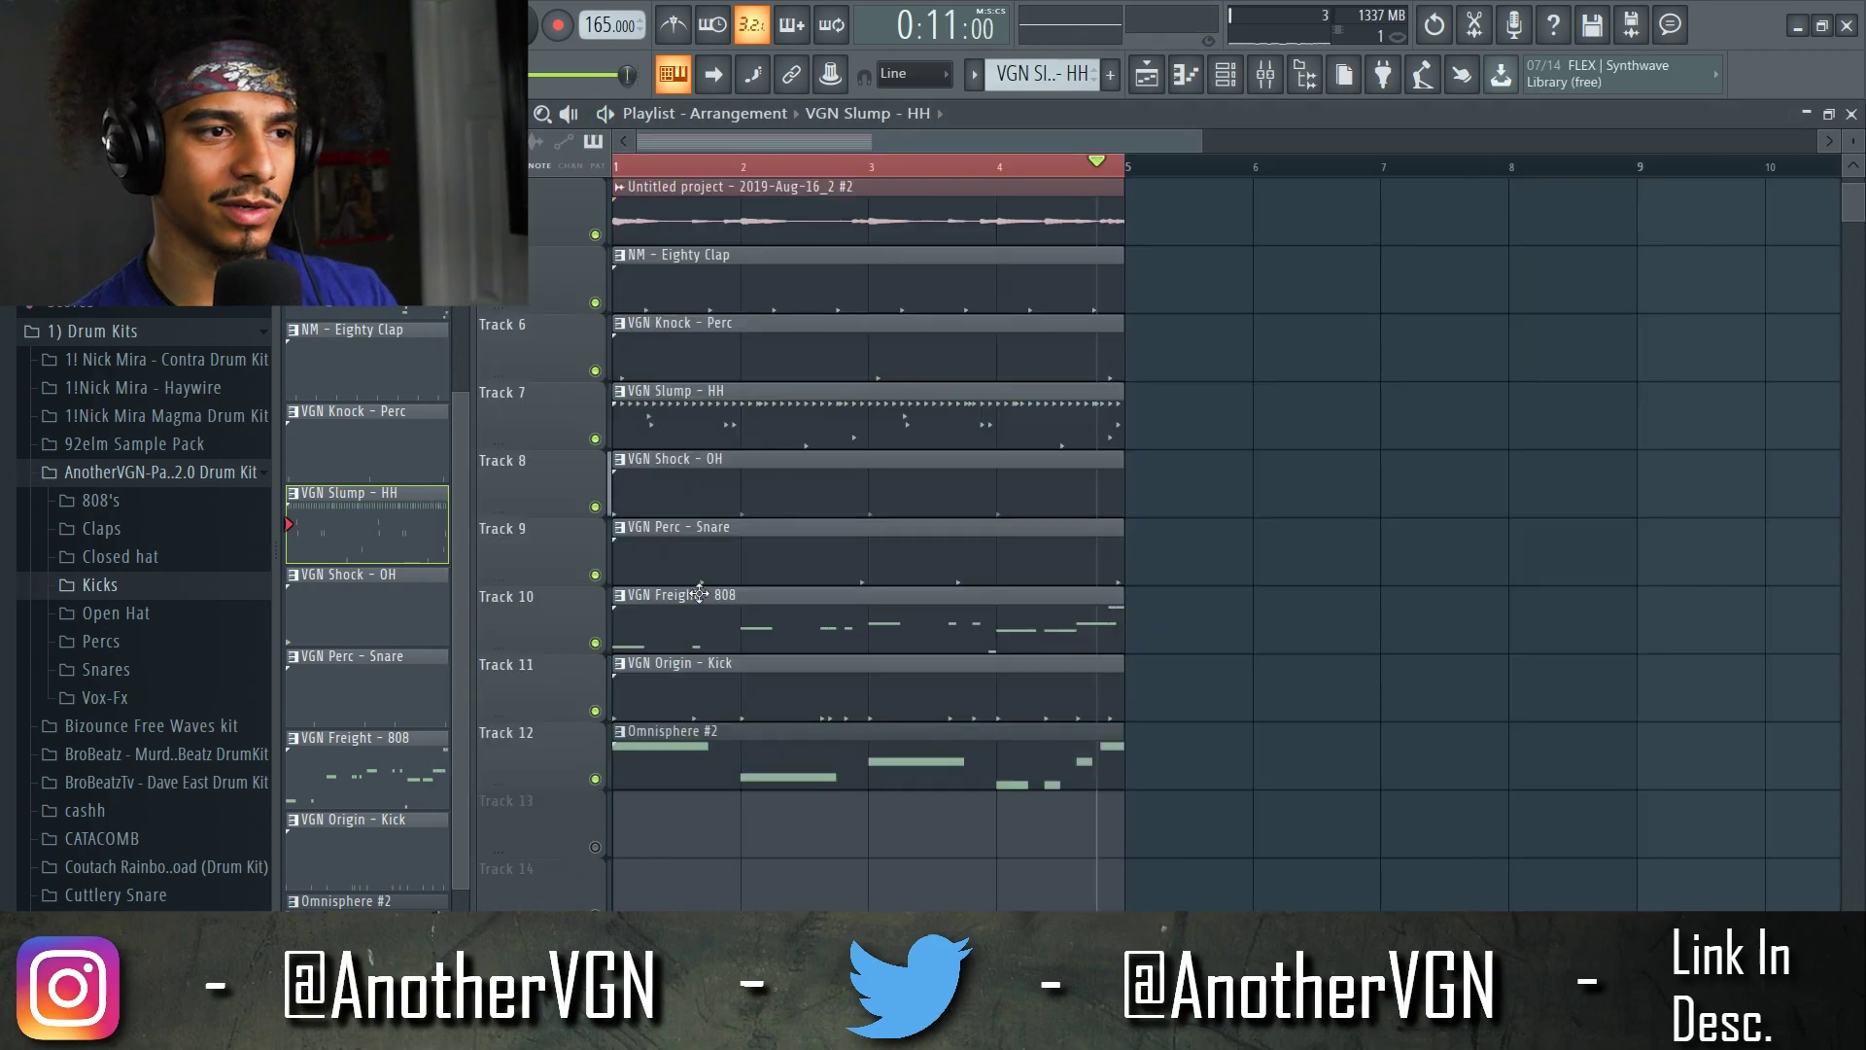
left_click_drag(916, 677, 520, 175)
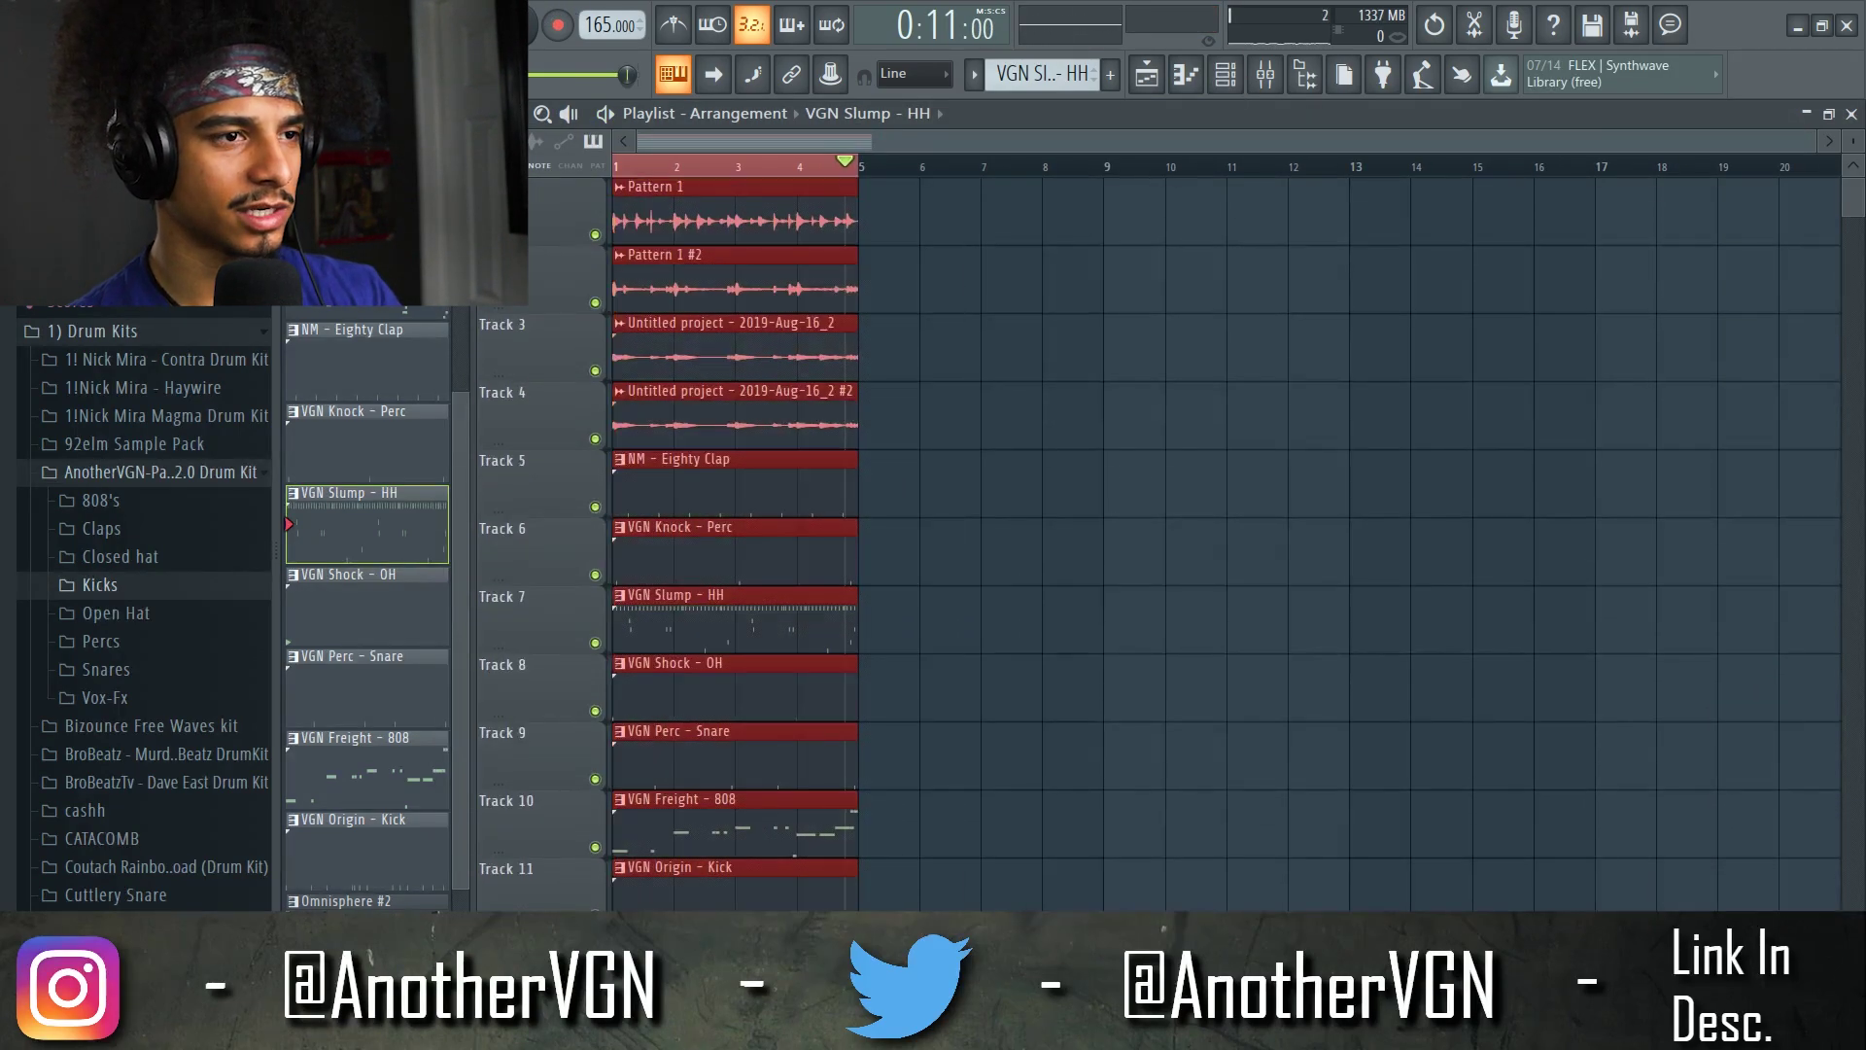
key("ctrl+b")
key("ctrl+b")
key("ctrl+b")
key("ctrl+b")
key("ctrl+b")
key("ctrl+b")
key("ctrl+b")
key("ctrl+b")
key("ctrl+b")
key("ctrl+b")
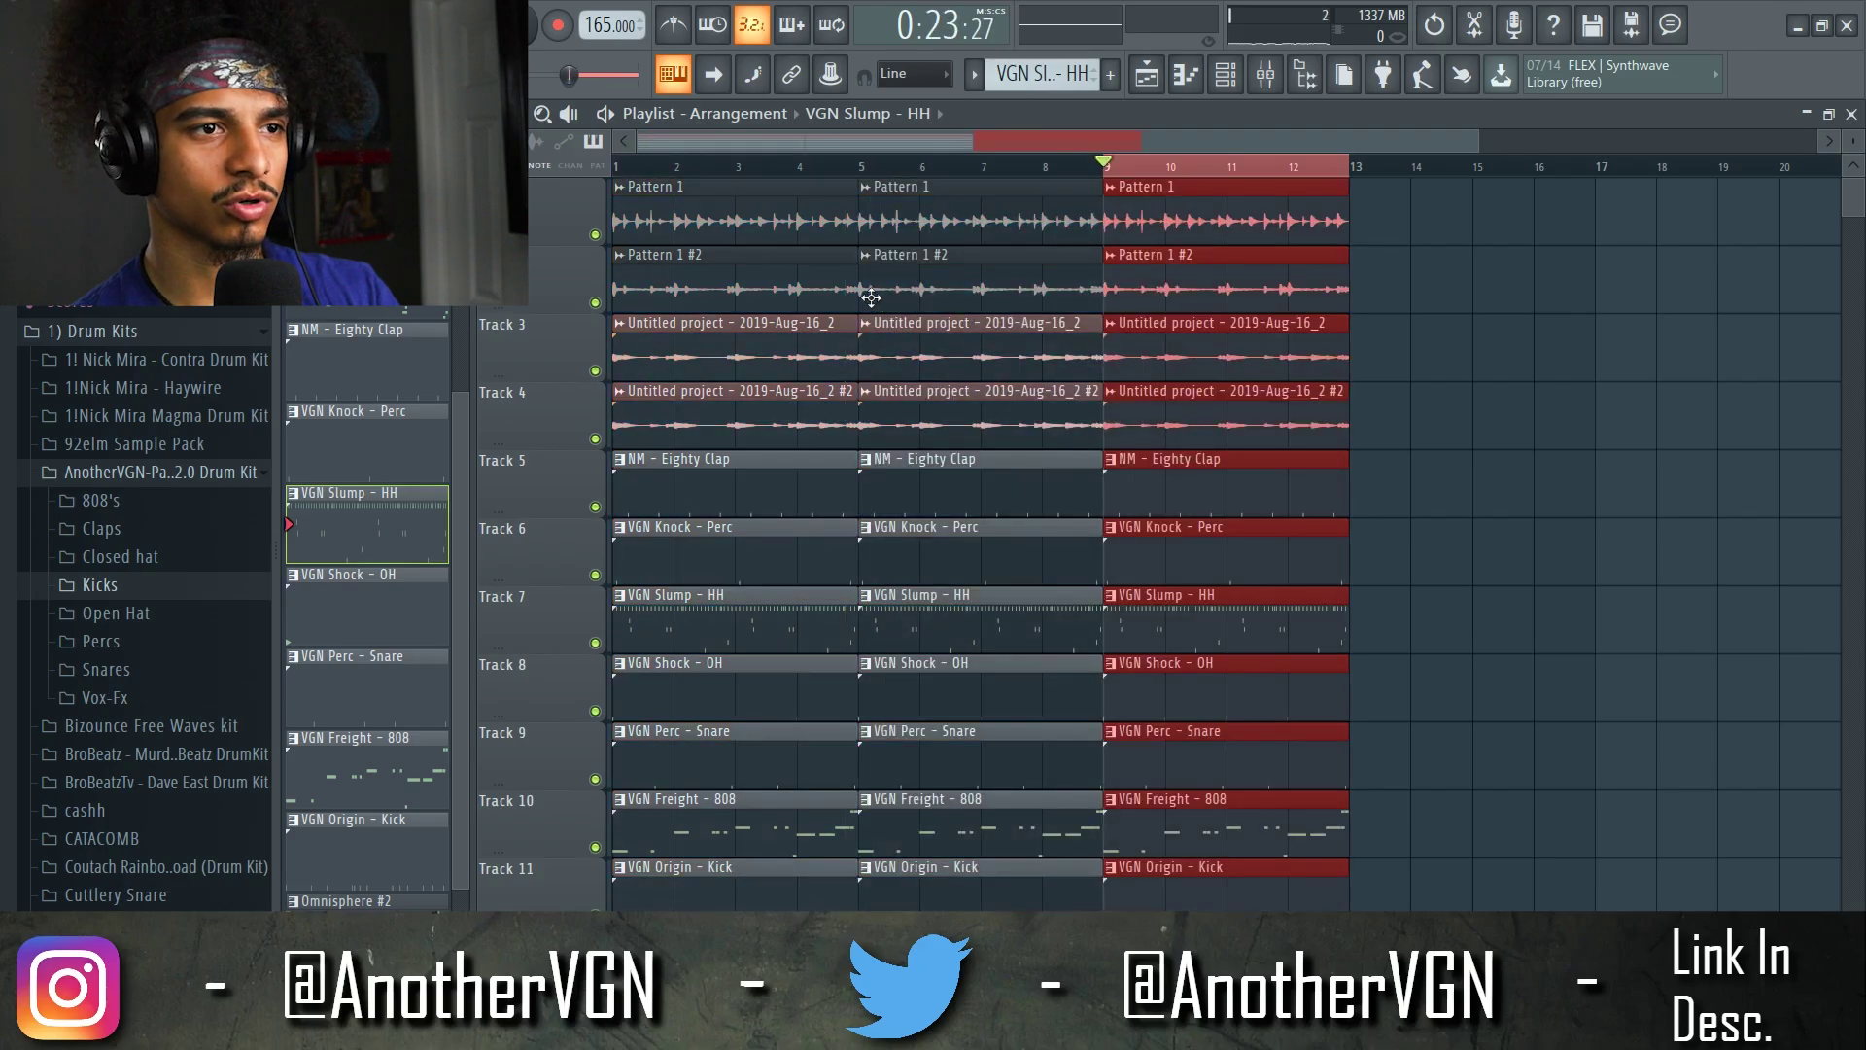
left_click_drag(1248, 143, 429, 350)
scroll(630, 388, "down", 4)
scroll(632, 395, "down", 2)
scroll(630, 395, "down", 3)
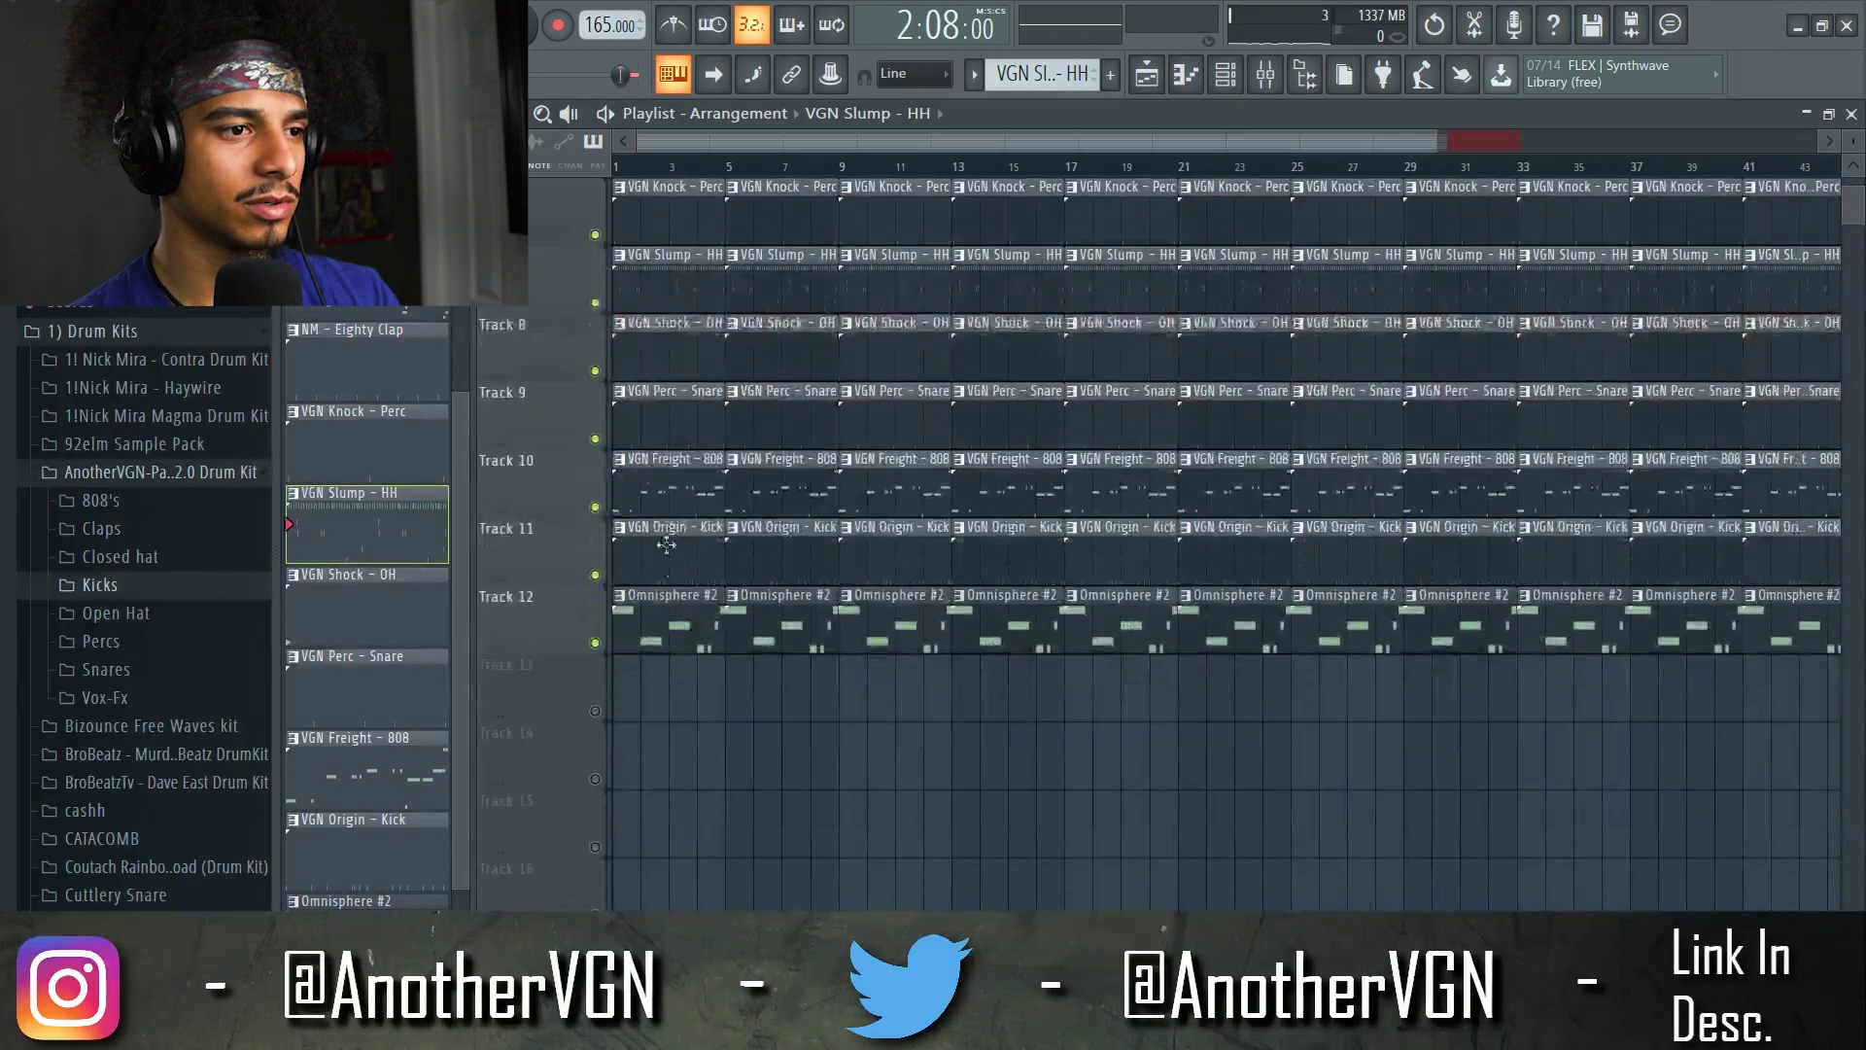
- Pick the Omnisphere #2 clip and move the VGN Origin - Kick clip to bar 9
left_click(667, 623)
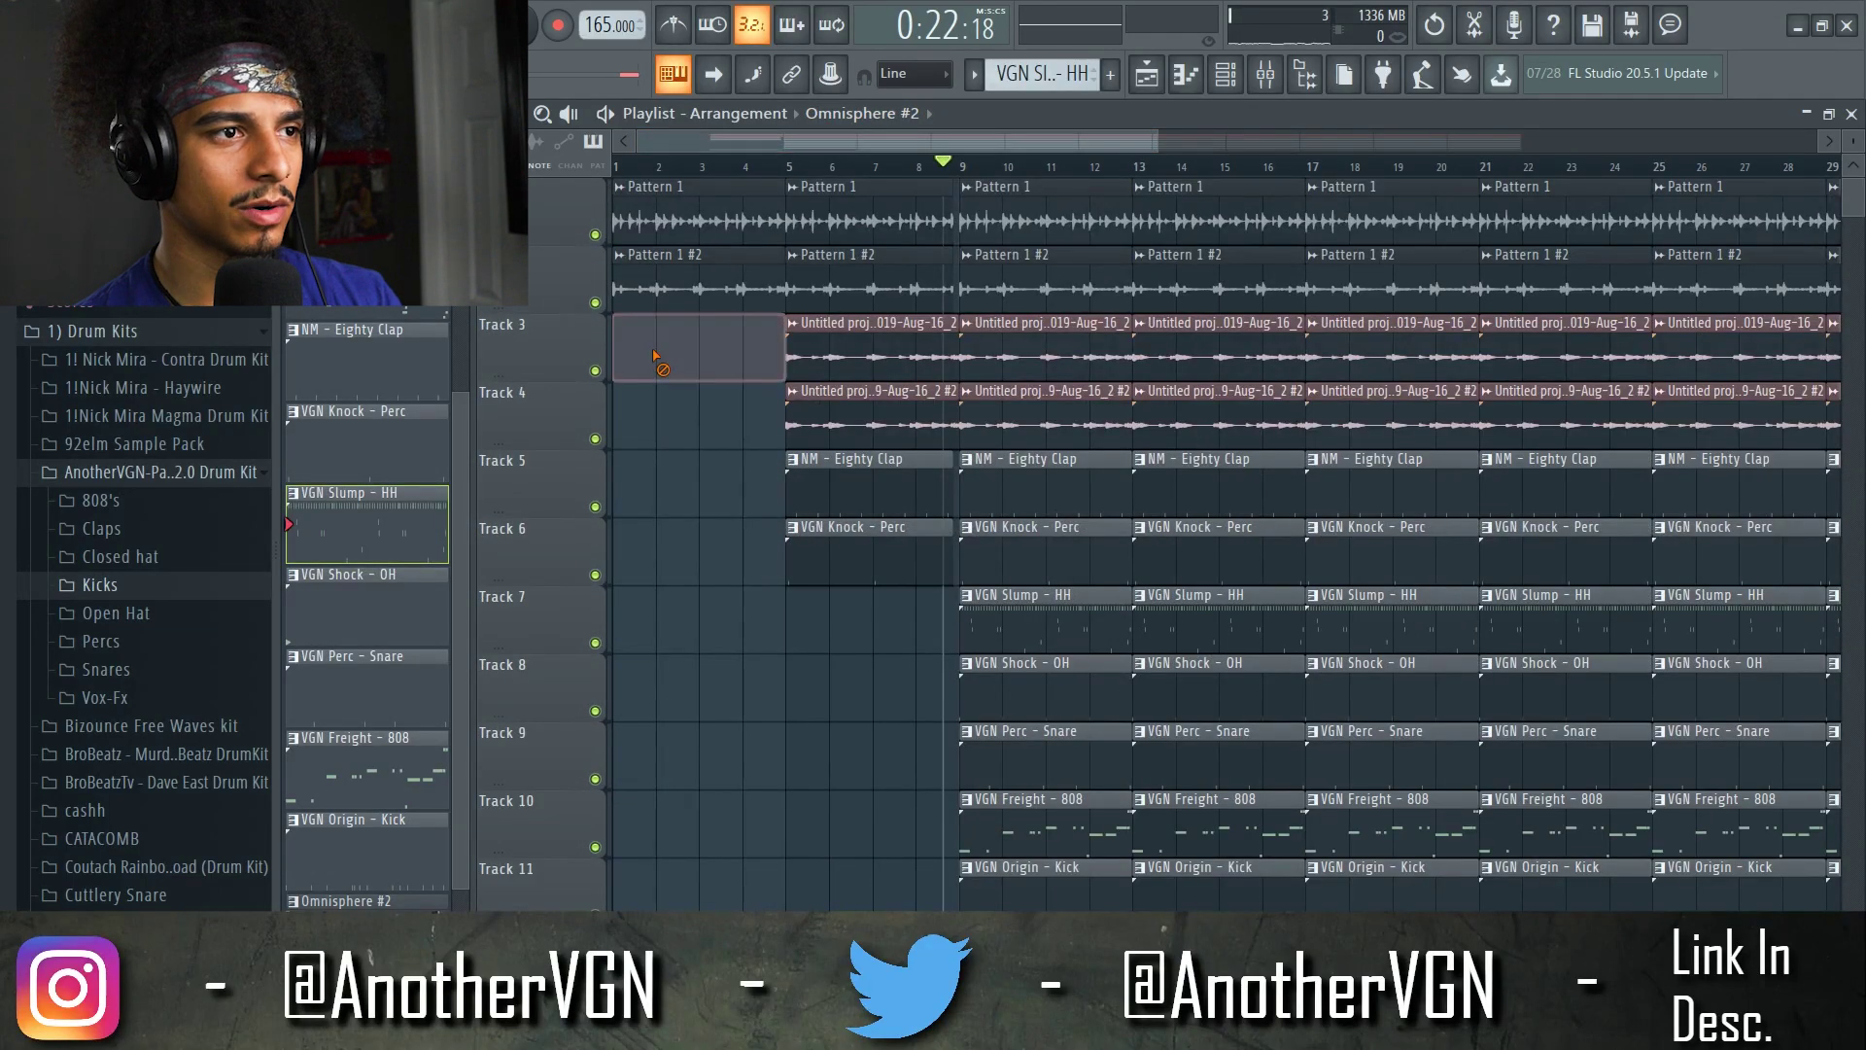
scroll(629, 366, "up", 3, "ctrl")
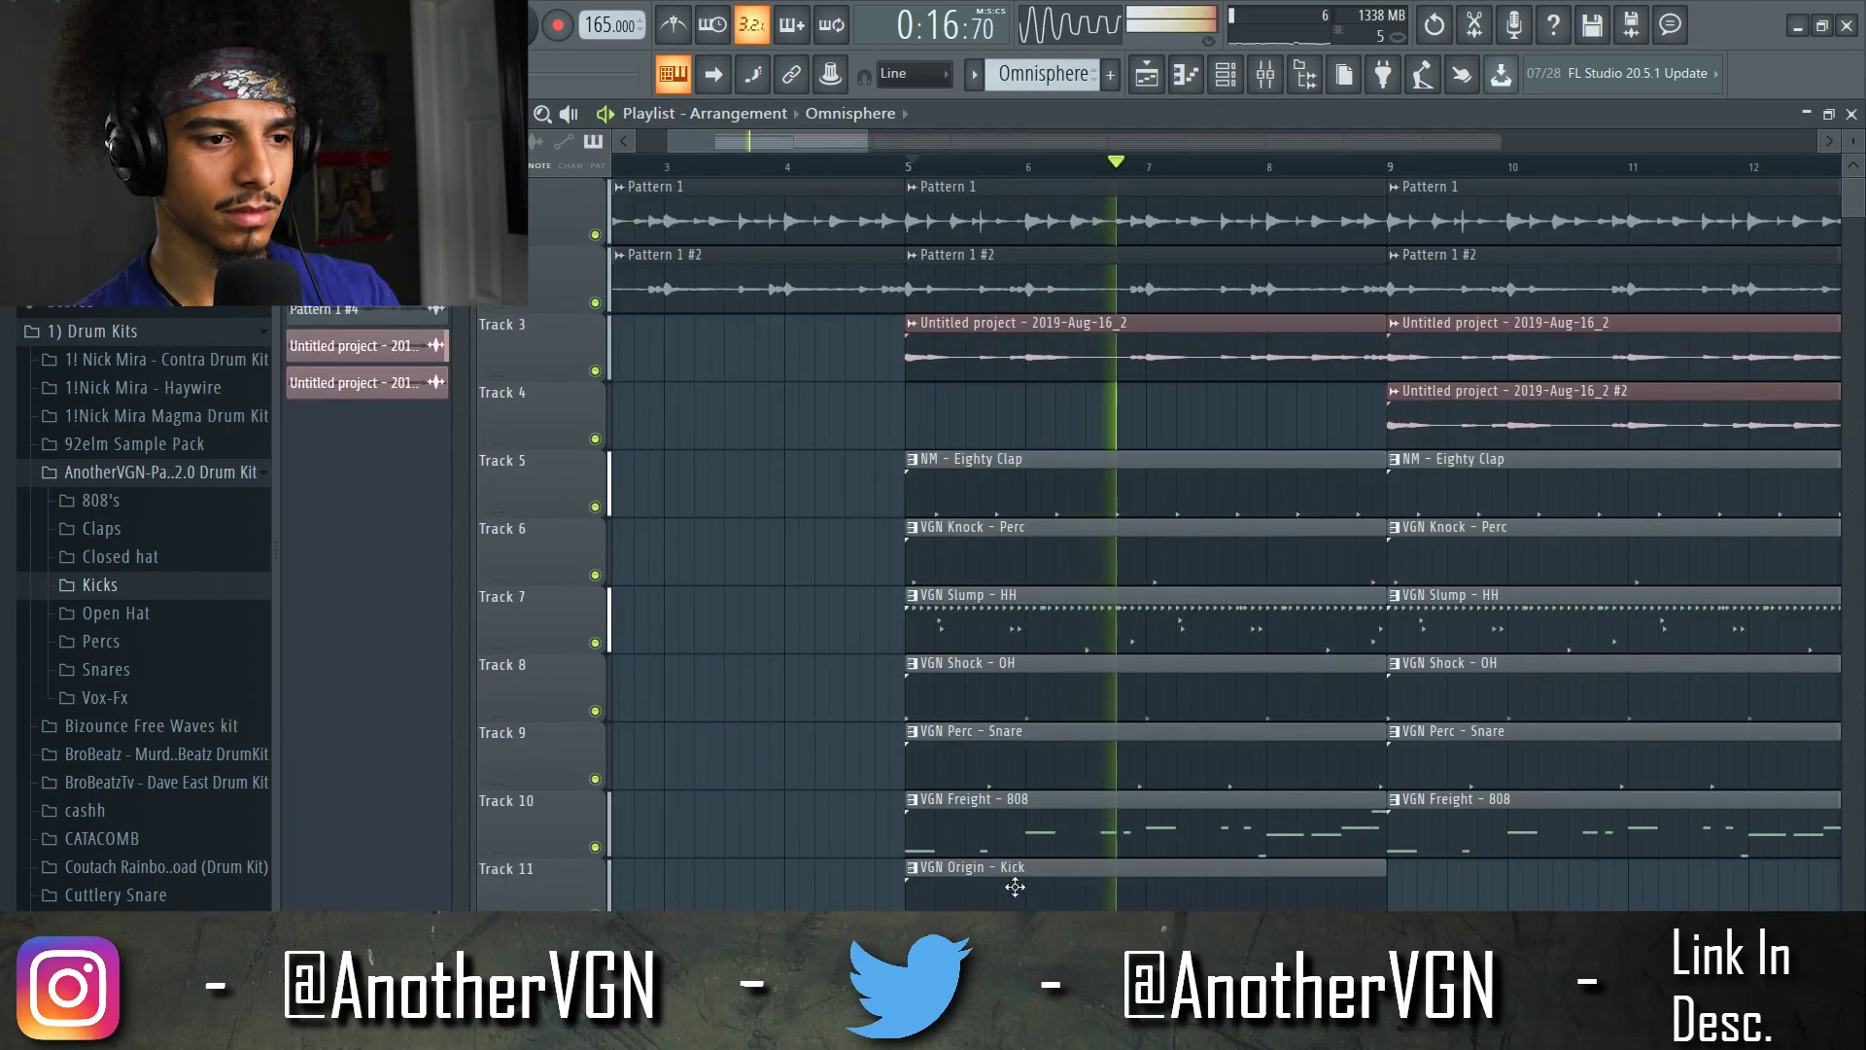
left_click_drag(1014, 886, 1514, 903, "shift")
right_click(1341, 886)
scroll(1399, 890, "up", 2, "ctrl")
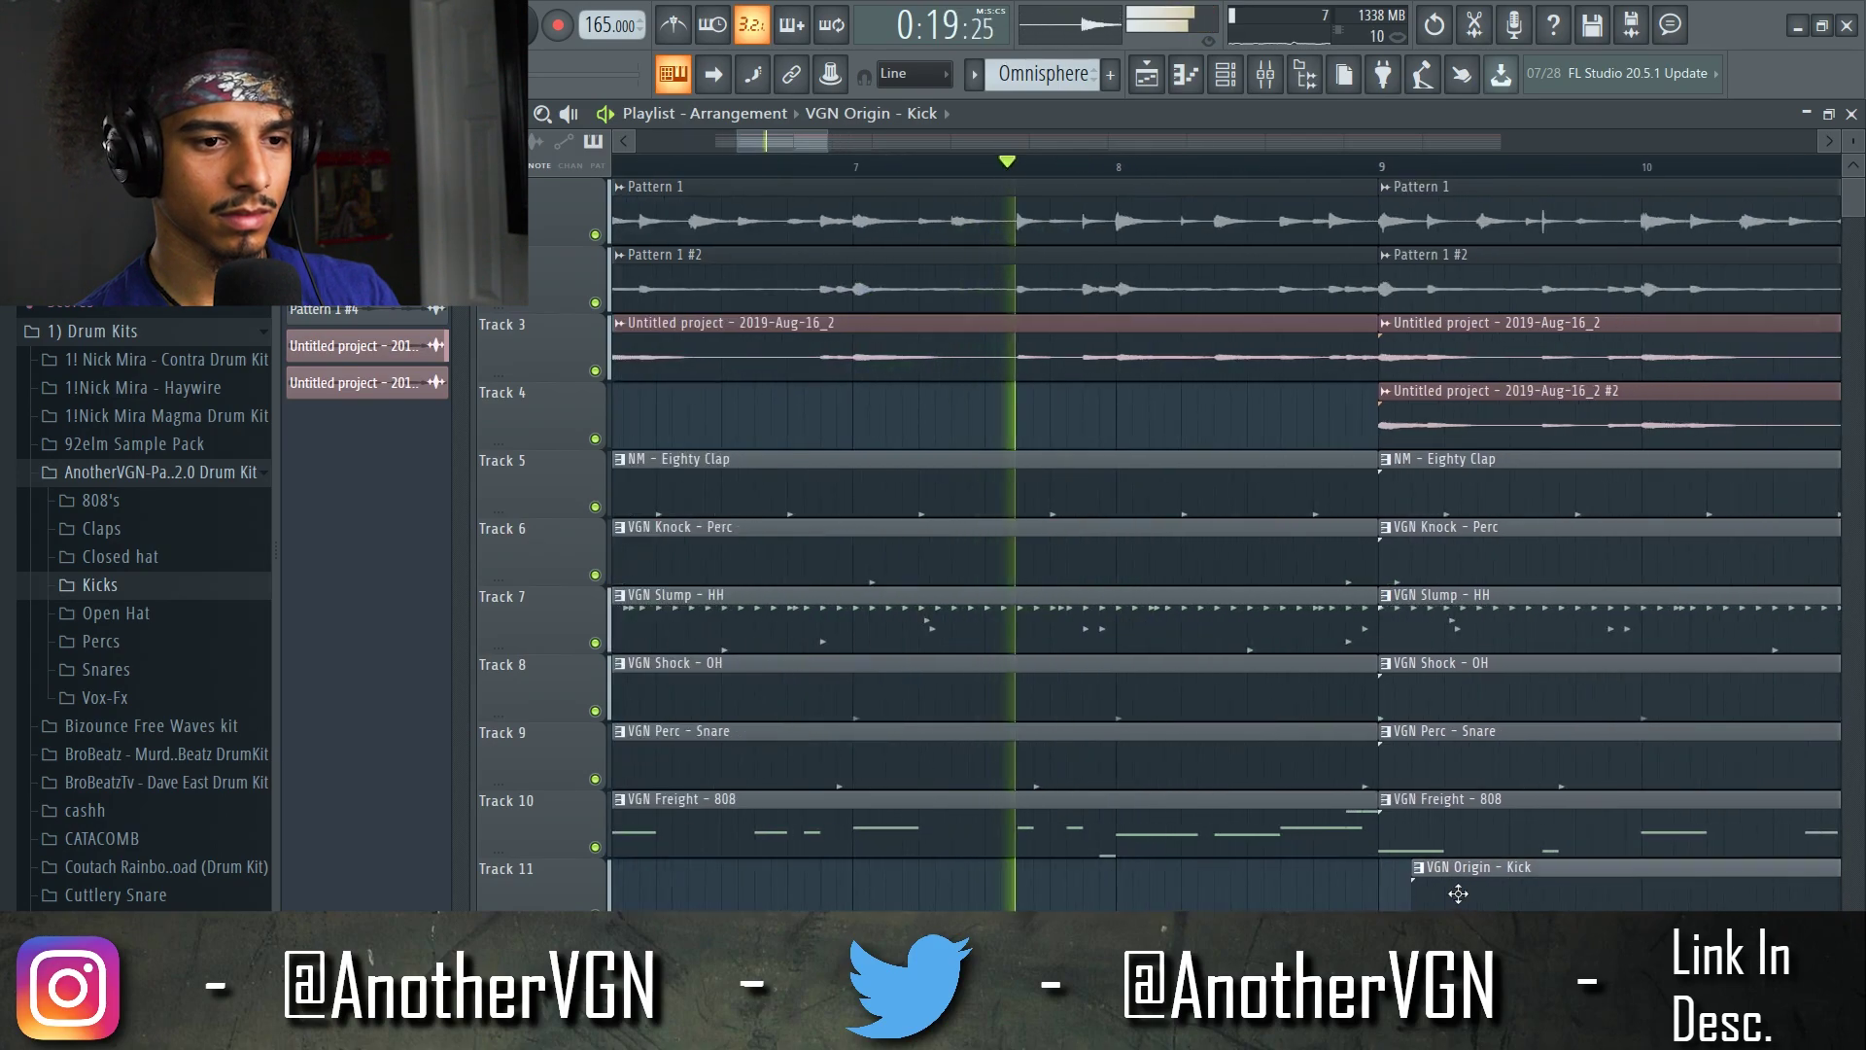
- Erase the clips in bars 13–17 to create a break
scroll(1427, 888, "down", 4, "ctrl")
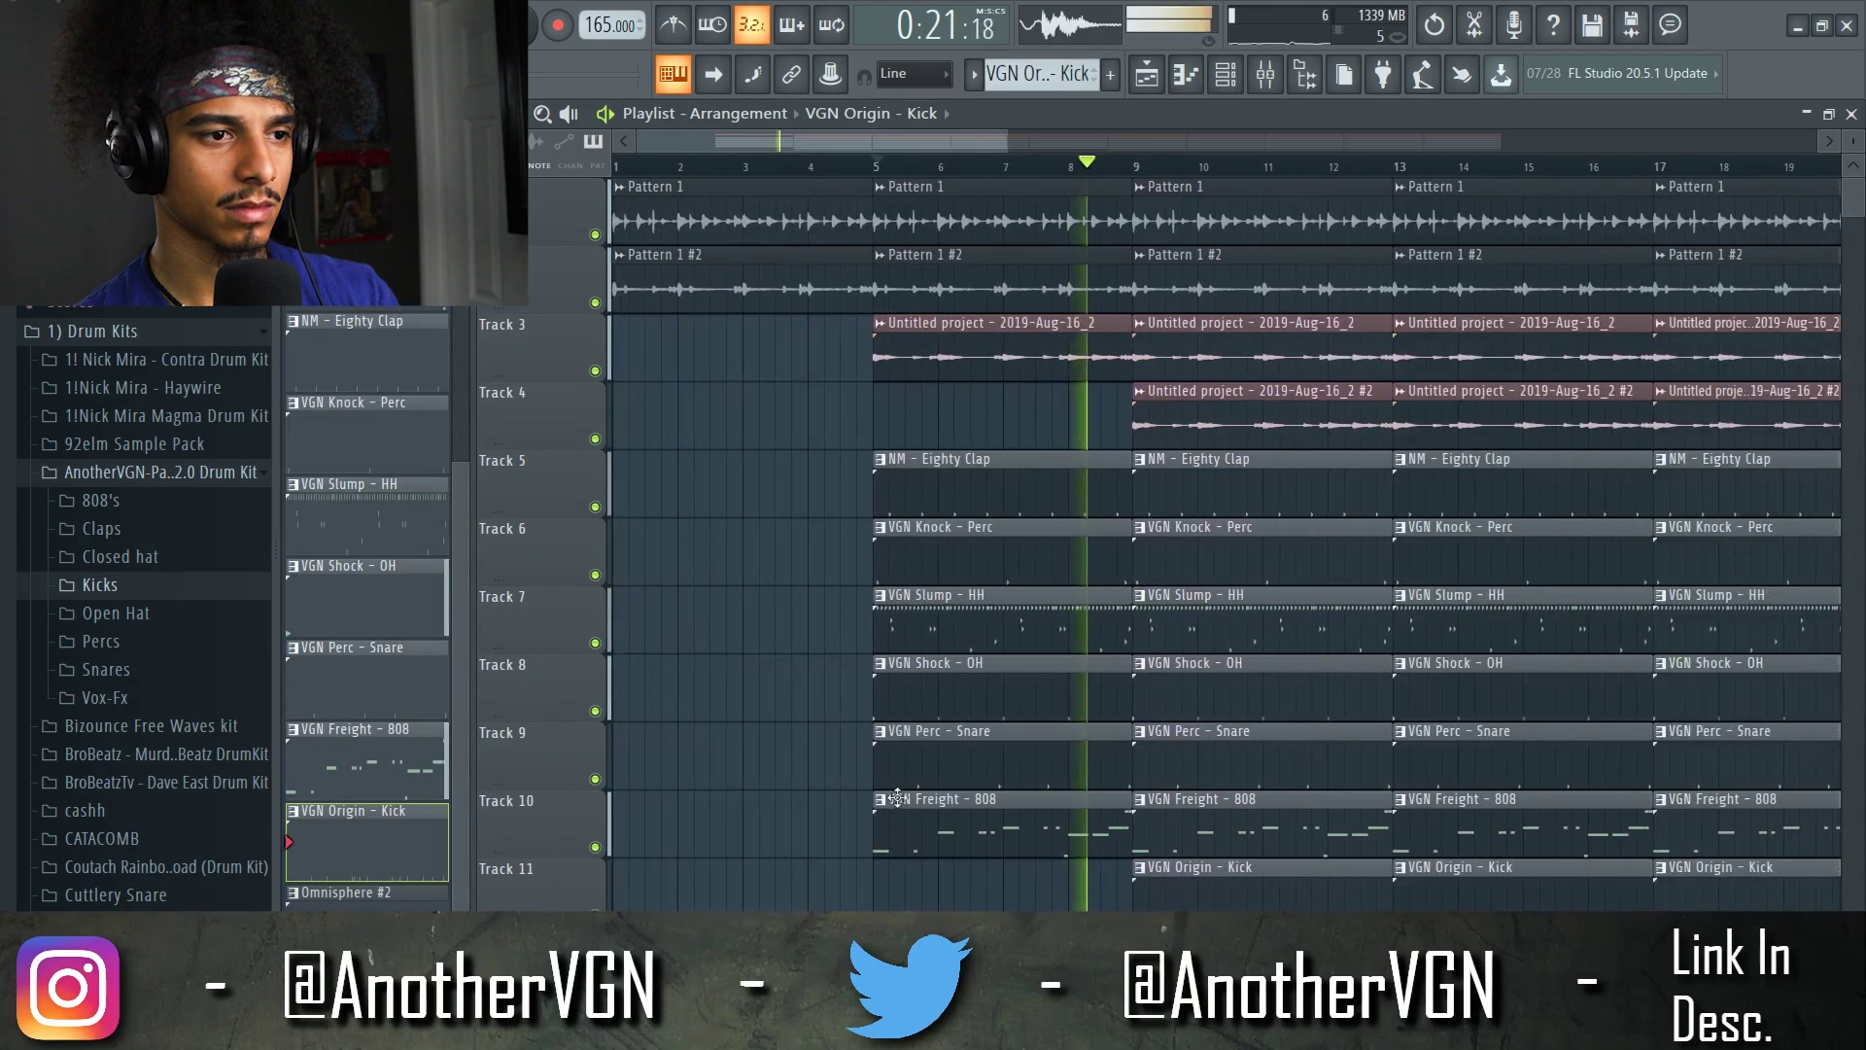
scroll(836, 592, "down", 2, "ctrl")
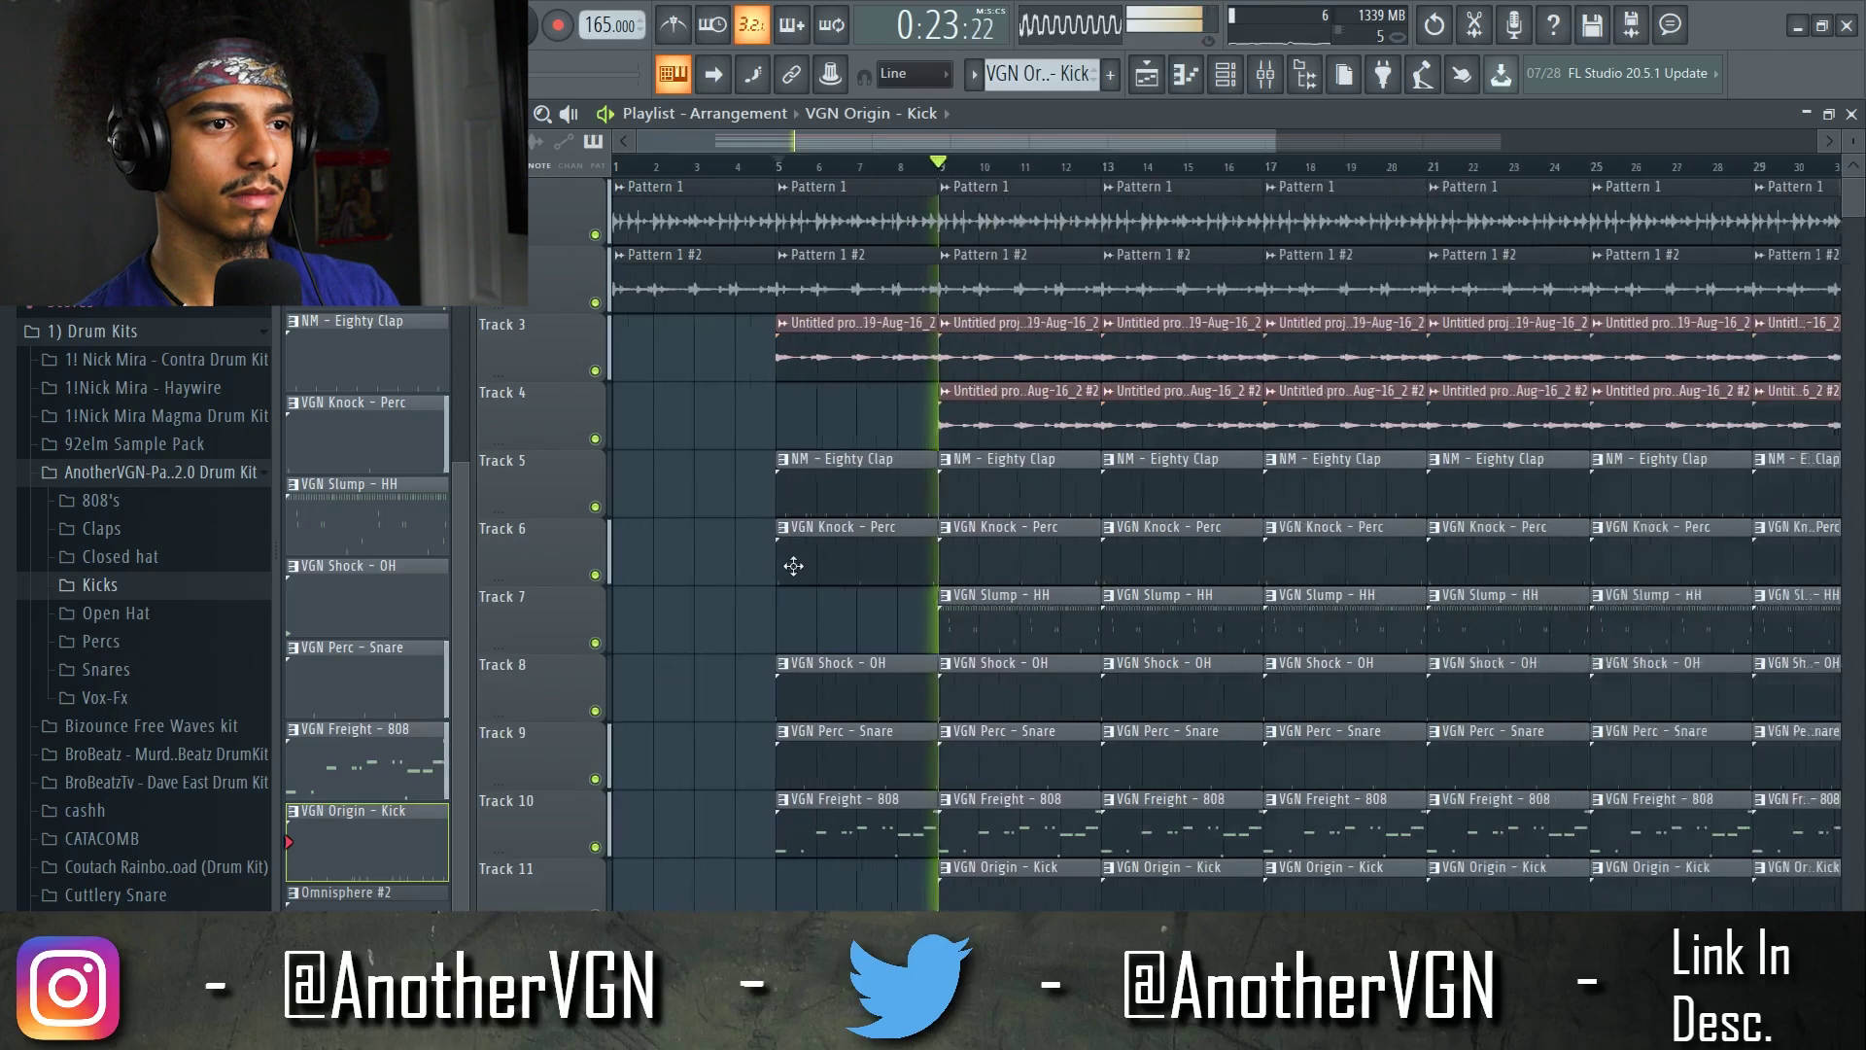
scroll(822, 583, "down", 3)
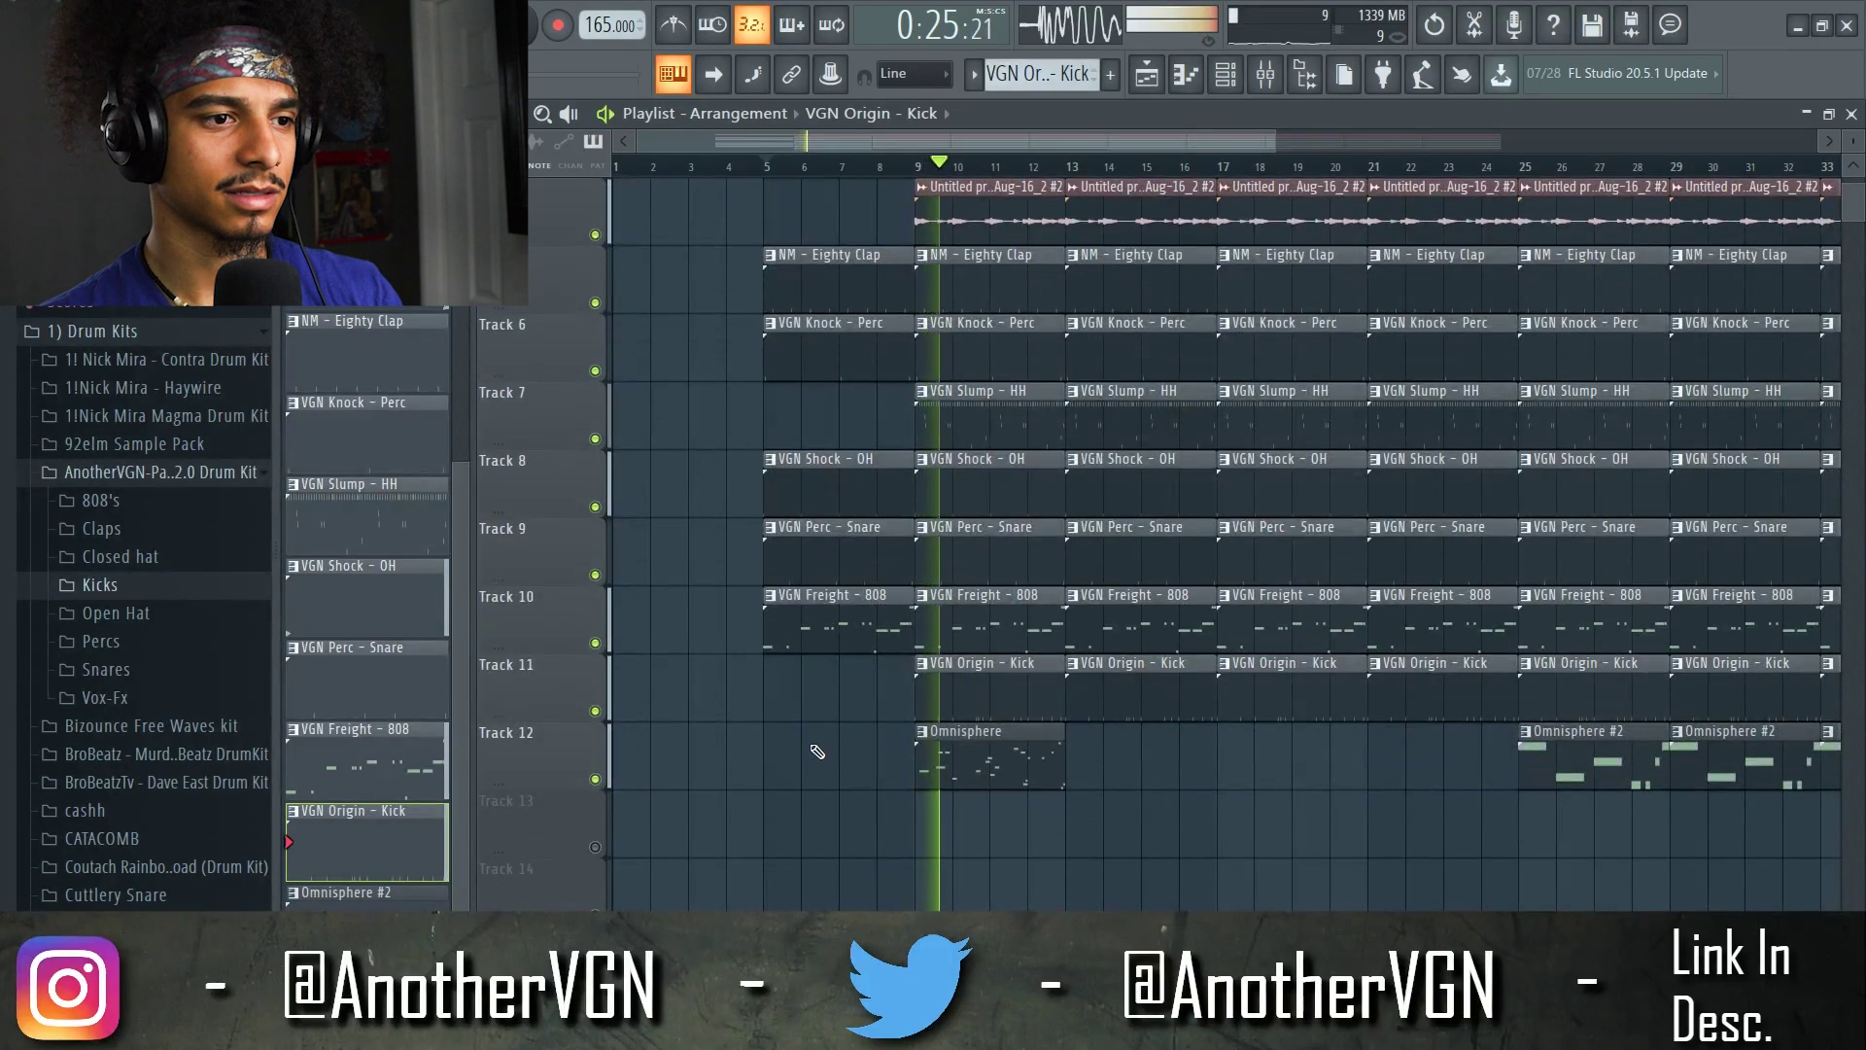
scroll(821, 744, "up", 2, "ctrl")
scroll(898, 678, "up", 3)
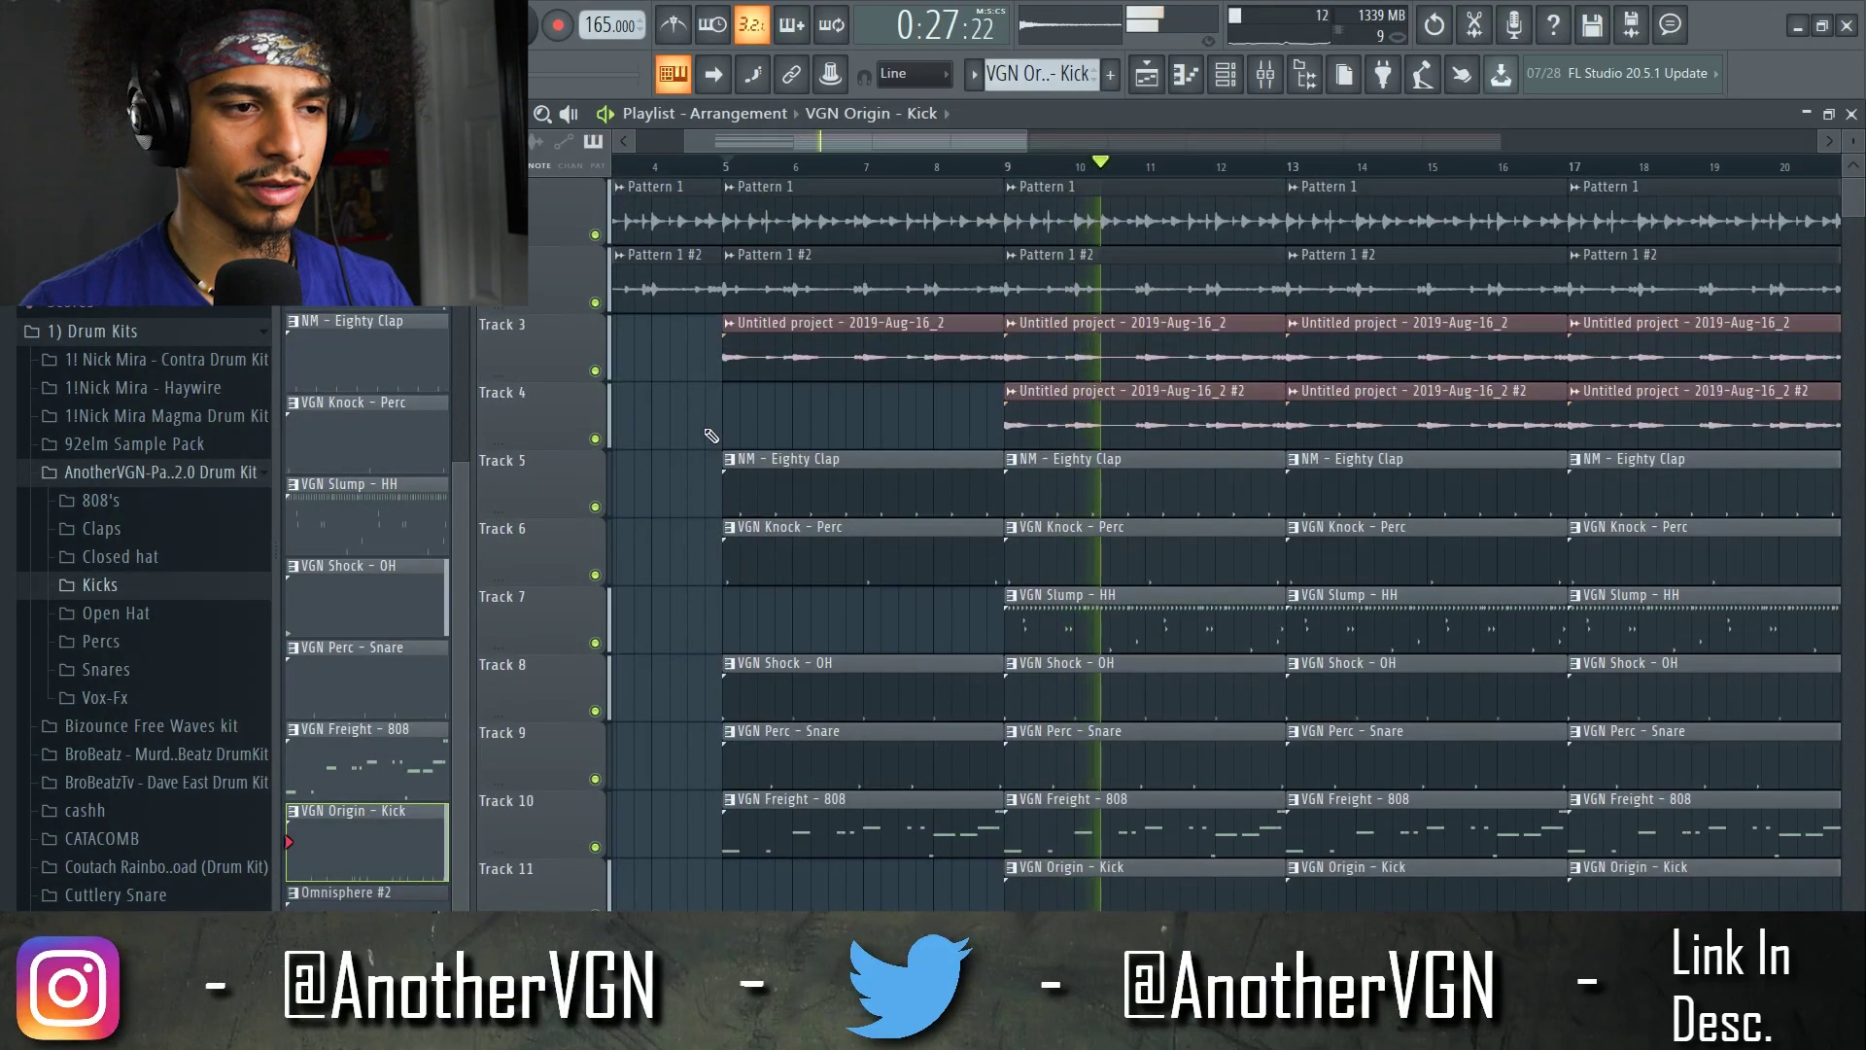
scroll(712, 436, "down", 1, "ctrl")
scroll(938, 418, "down", 3)
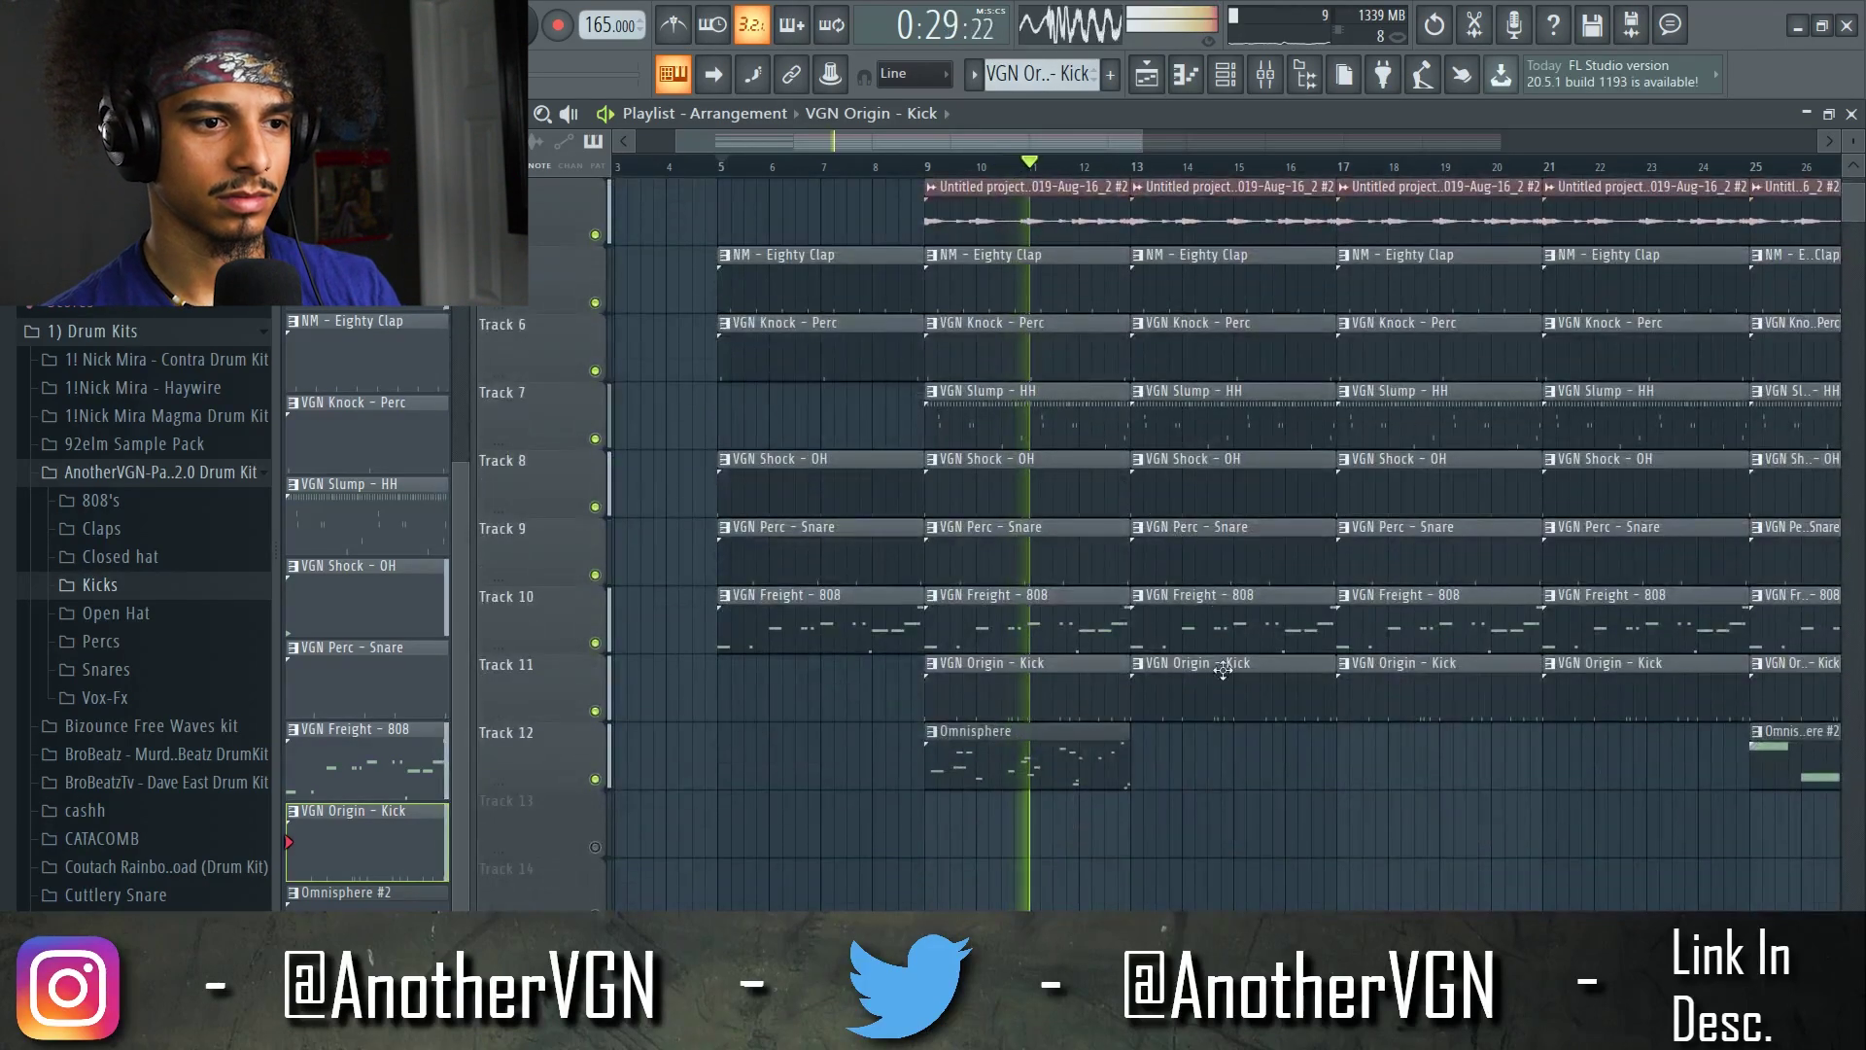
scroll(1224, 680, "up", 2)
right_click(1231, 805)
scroll(1200, 622, "down", 3)
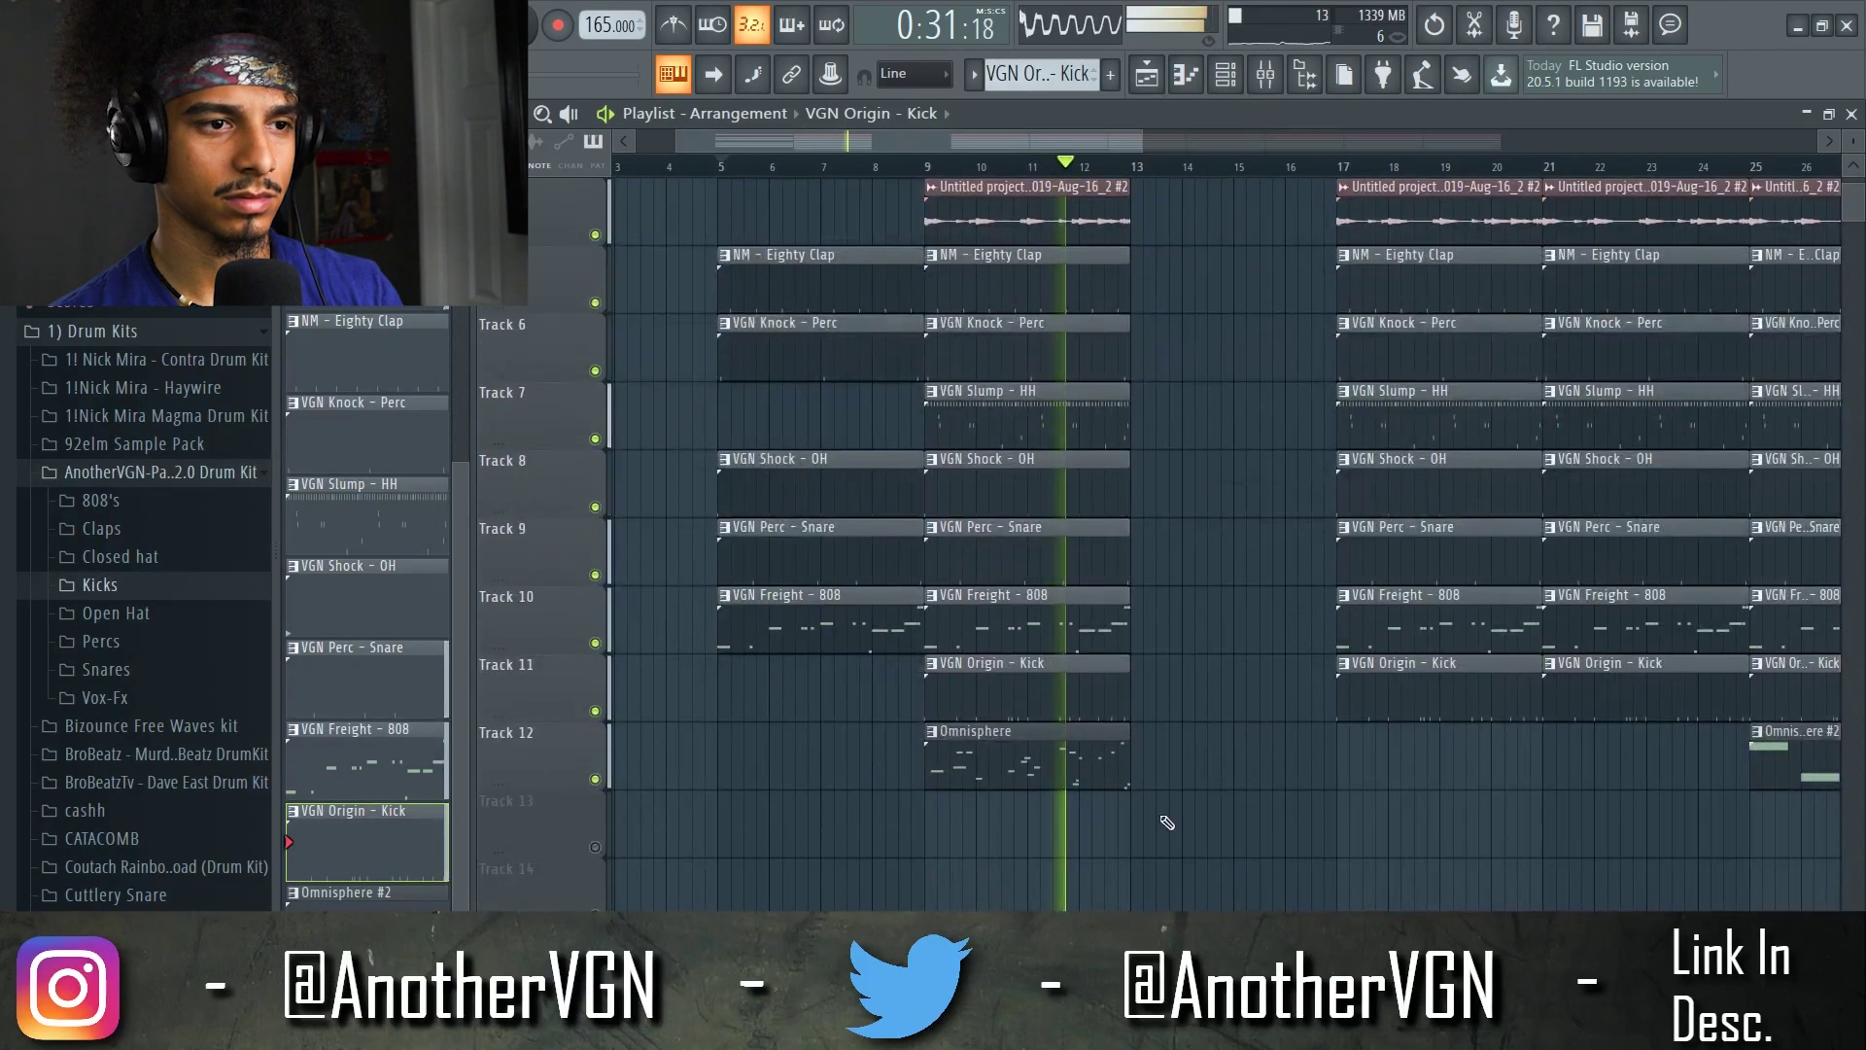
scroll(1166, 822, "up", 3)
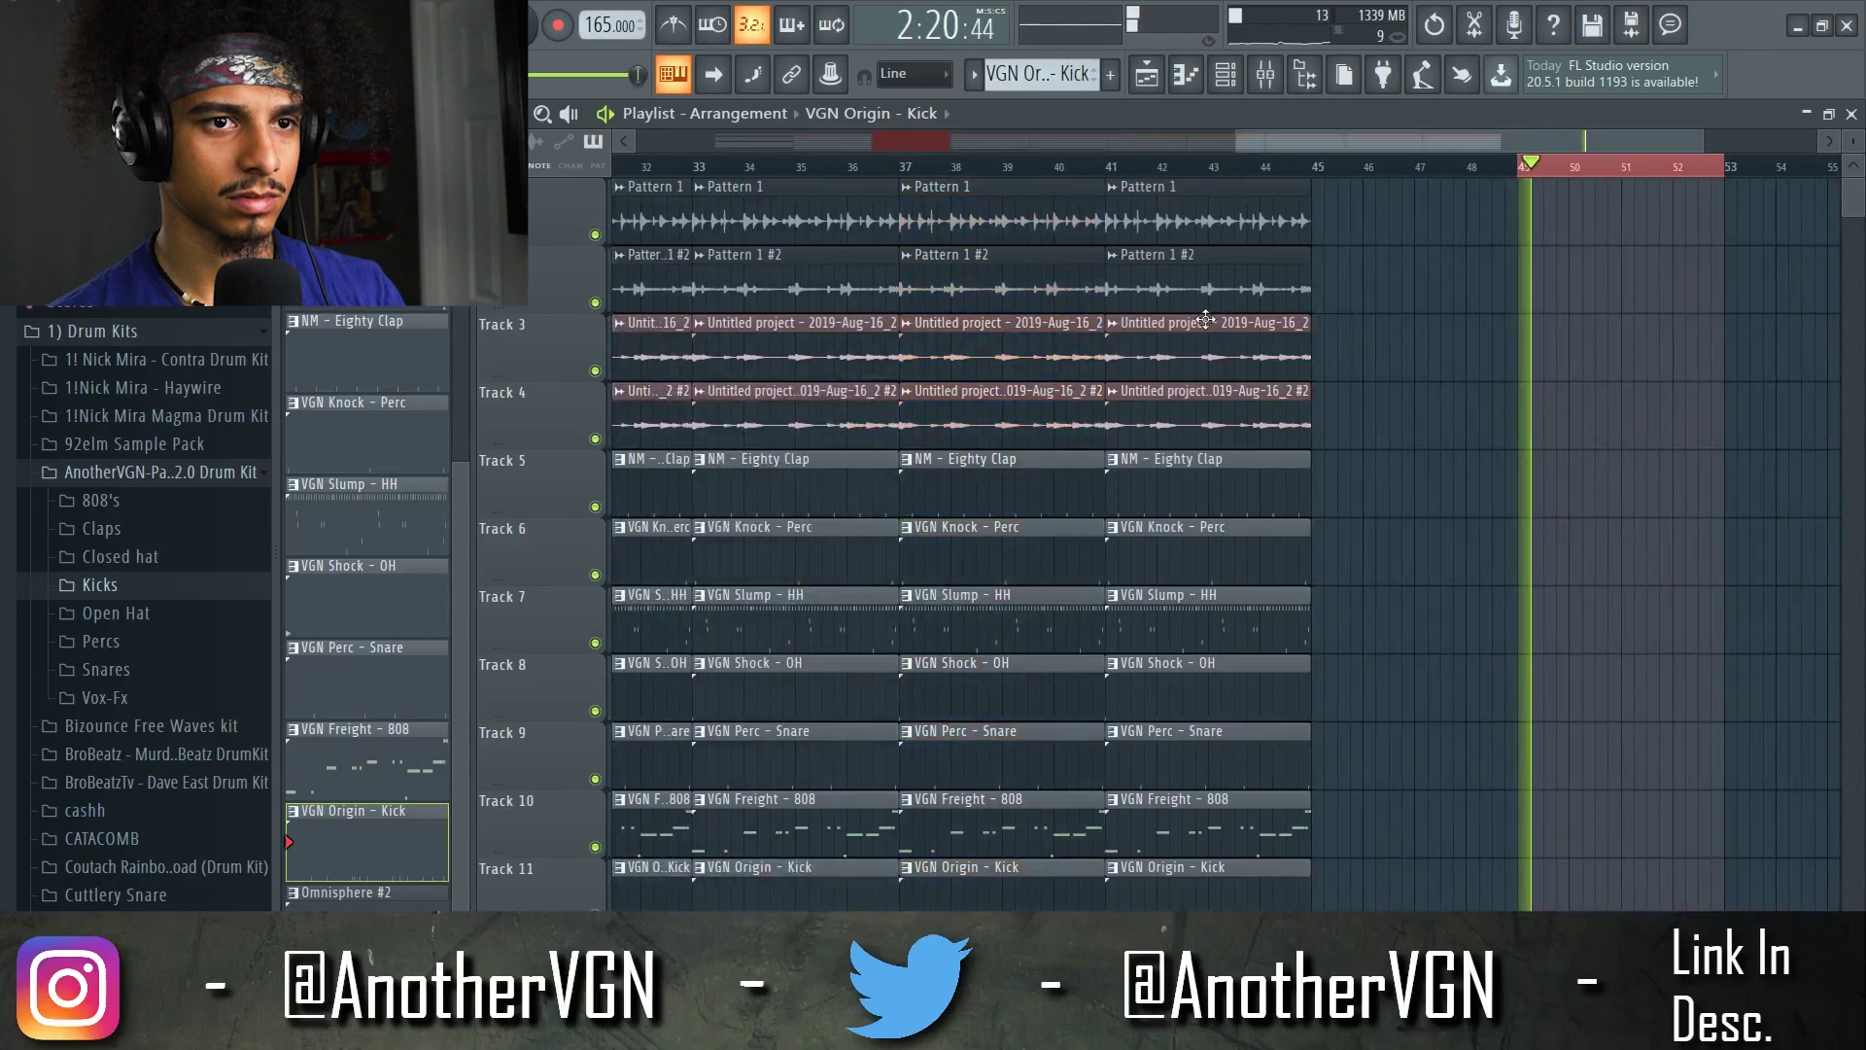
scroll(1139, 320, "down", 3, "ctrl")
scroll(842, 177, "up", 8, "ctrl")
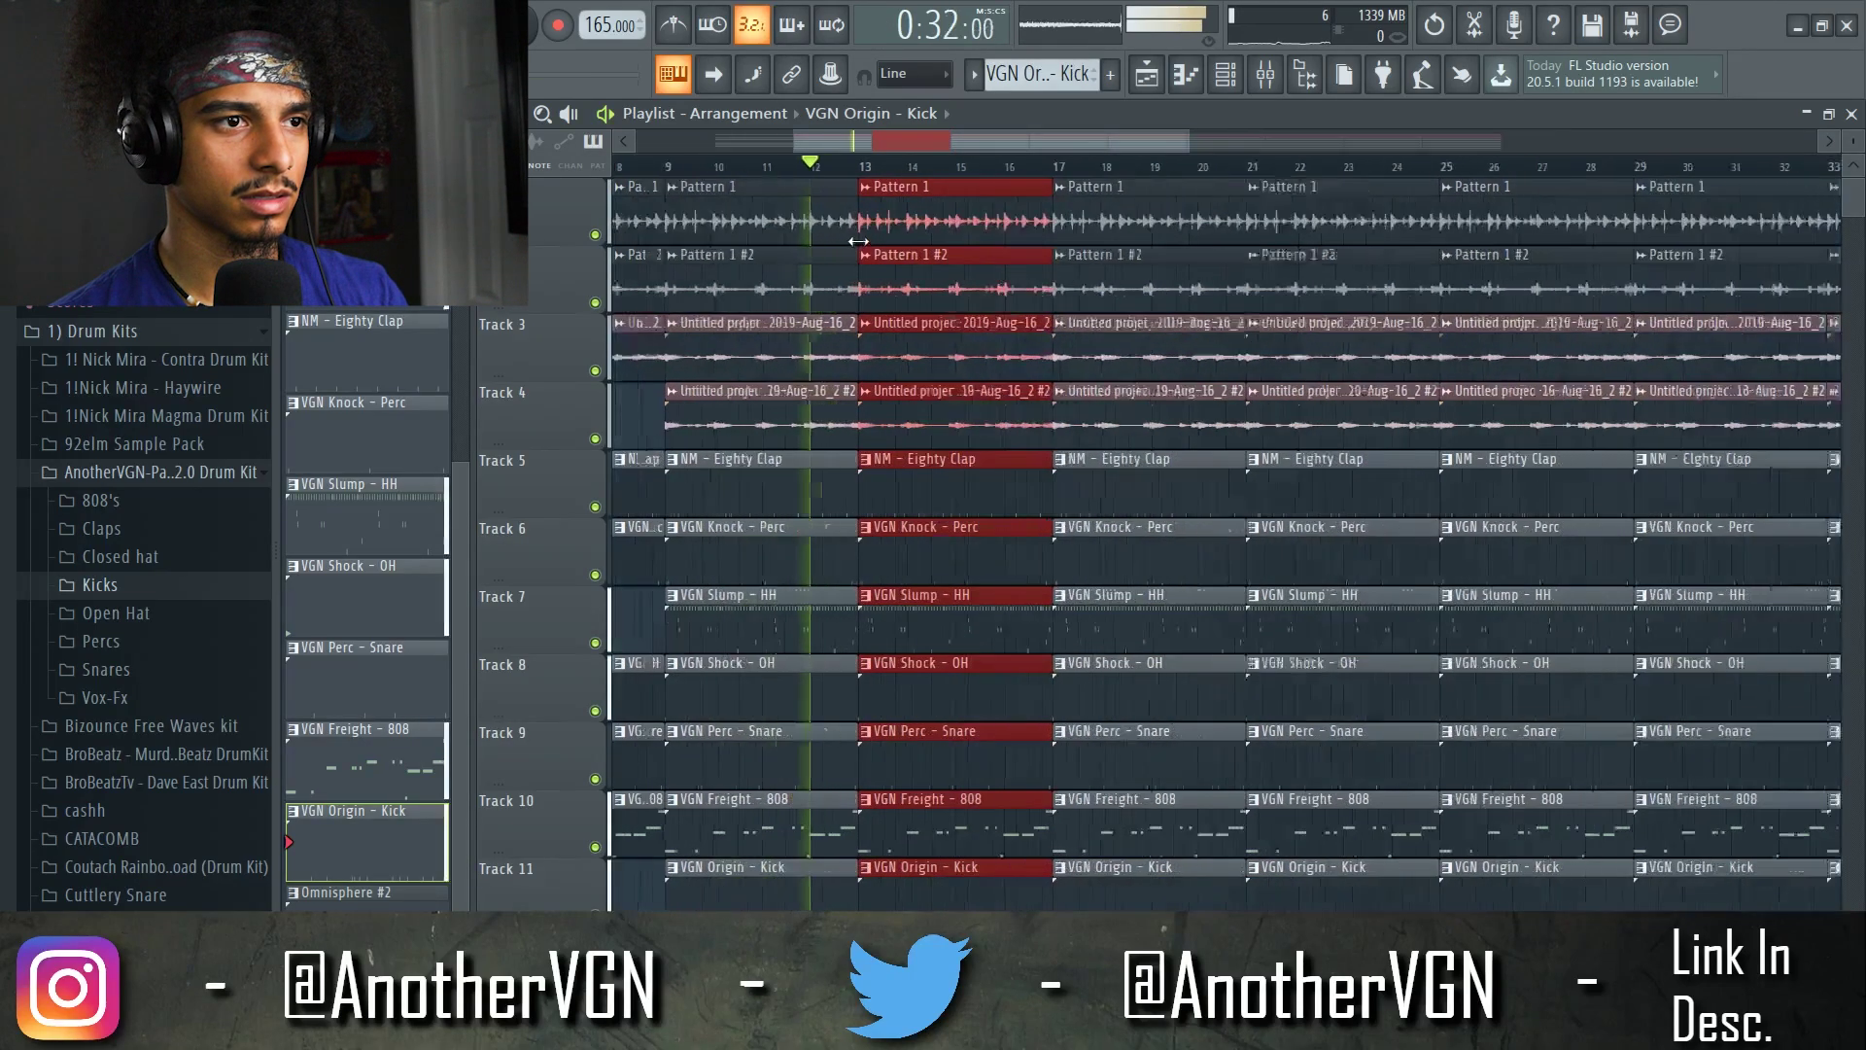
scroll(851, 281, "down", 5)
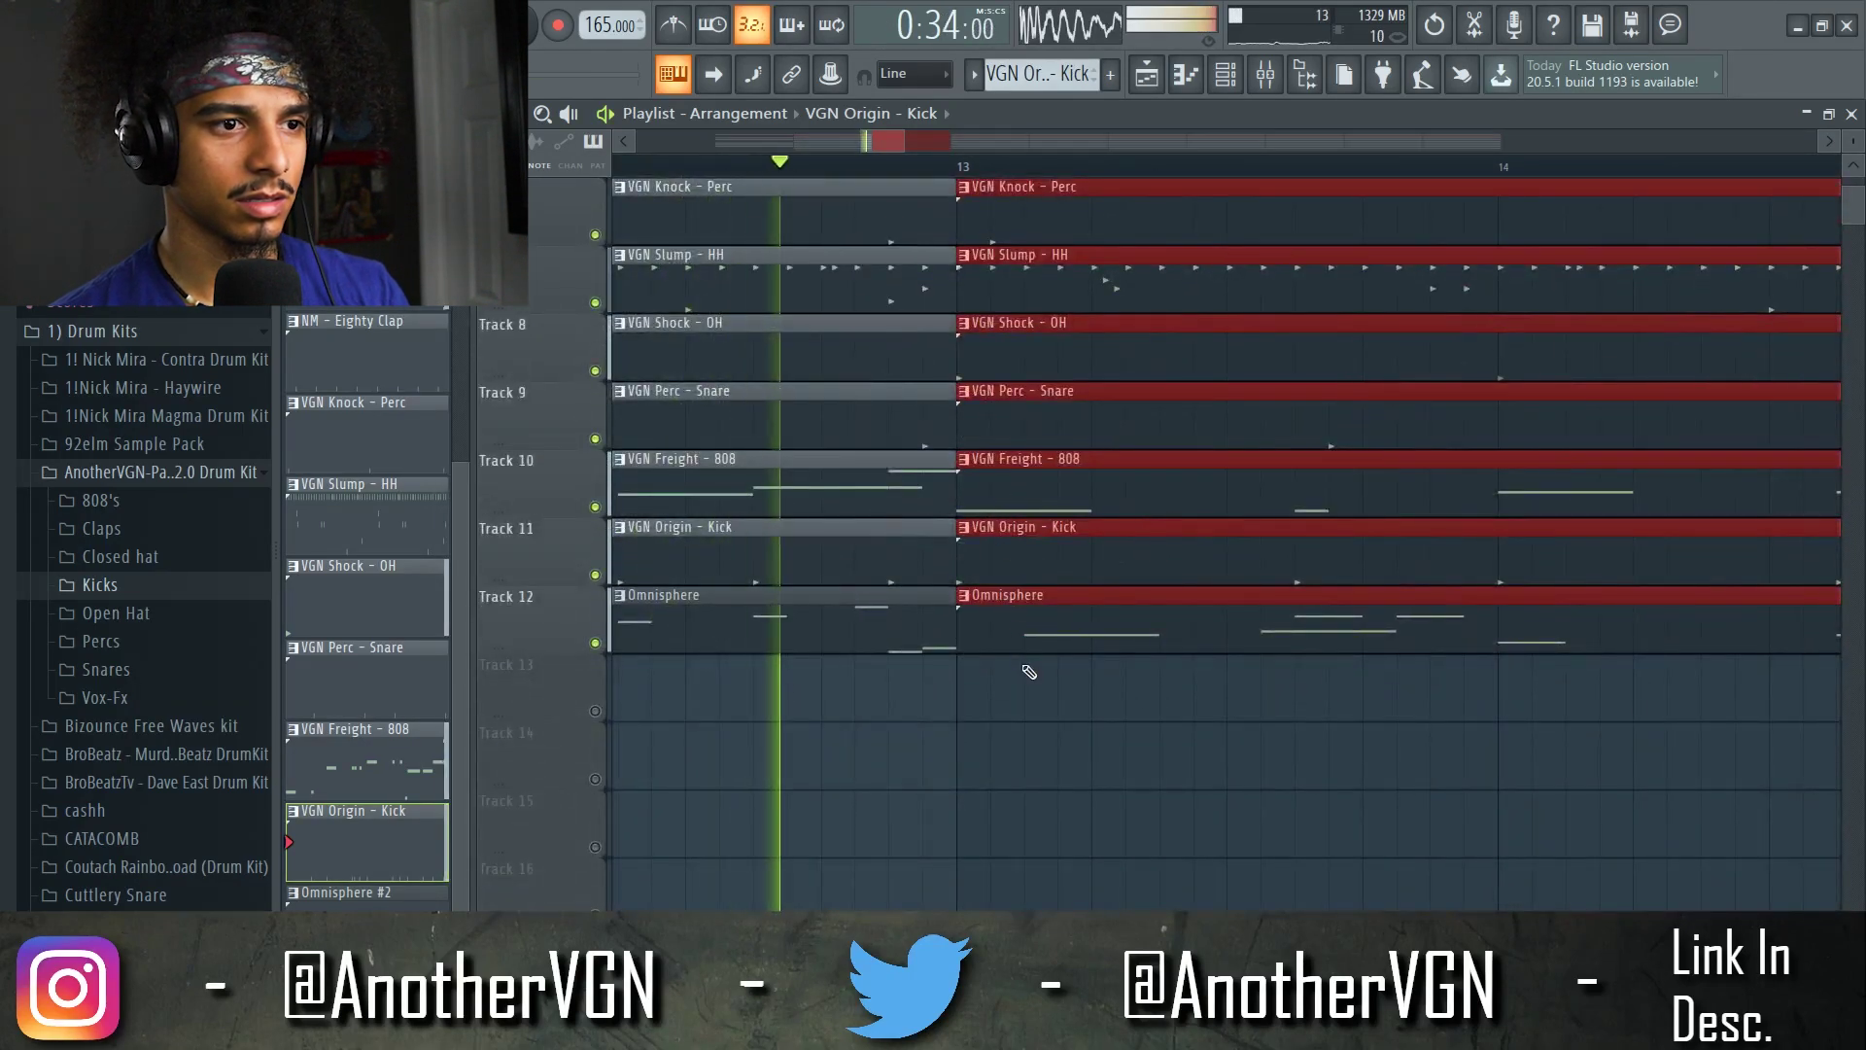
scroll(1050, 729, "up", 1)
- Stop playback and select the clips starting at bar 13 on tracks 6–12
left_click(1053, 772, "ctrl")
key("space")
scroll(1032, 792, "up", 2)
left_click_drag(1028, 801, 1088, 411)
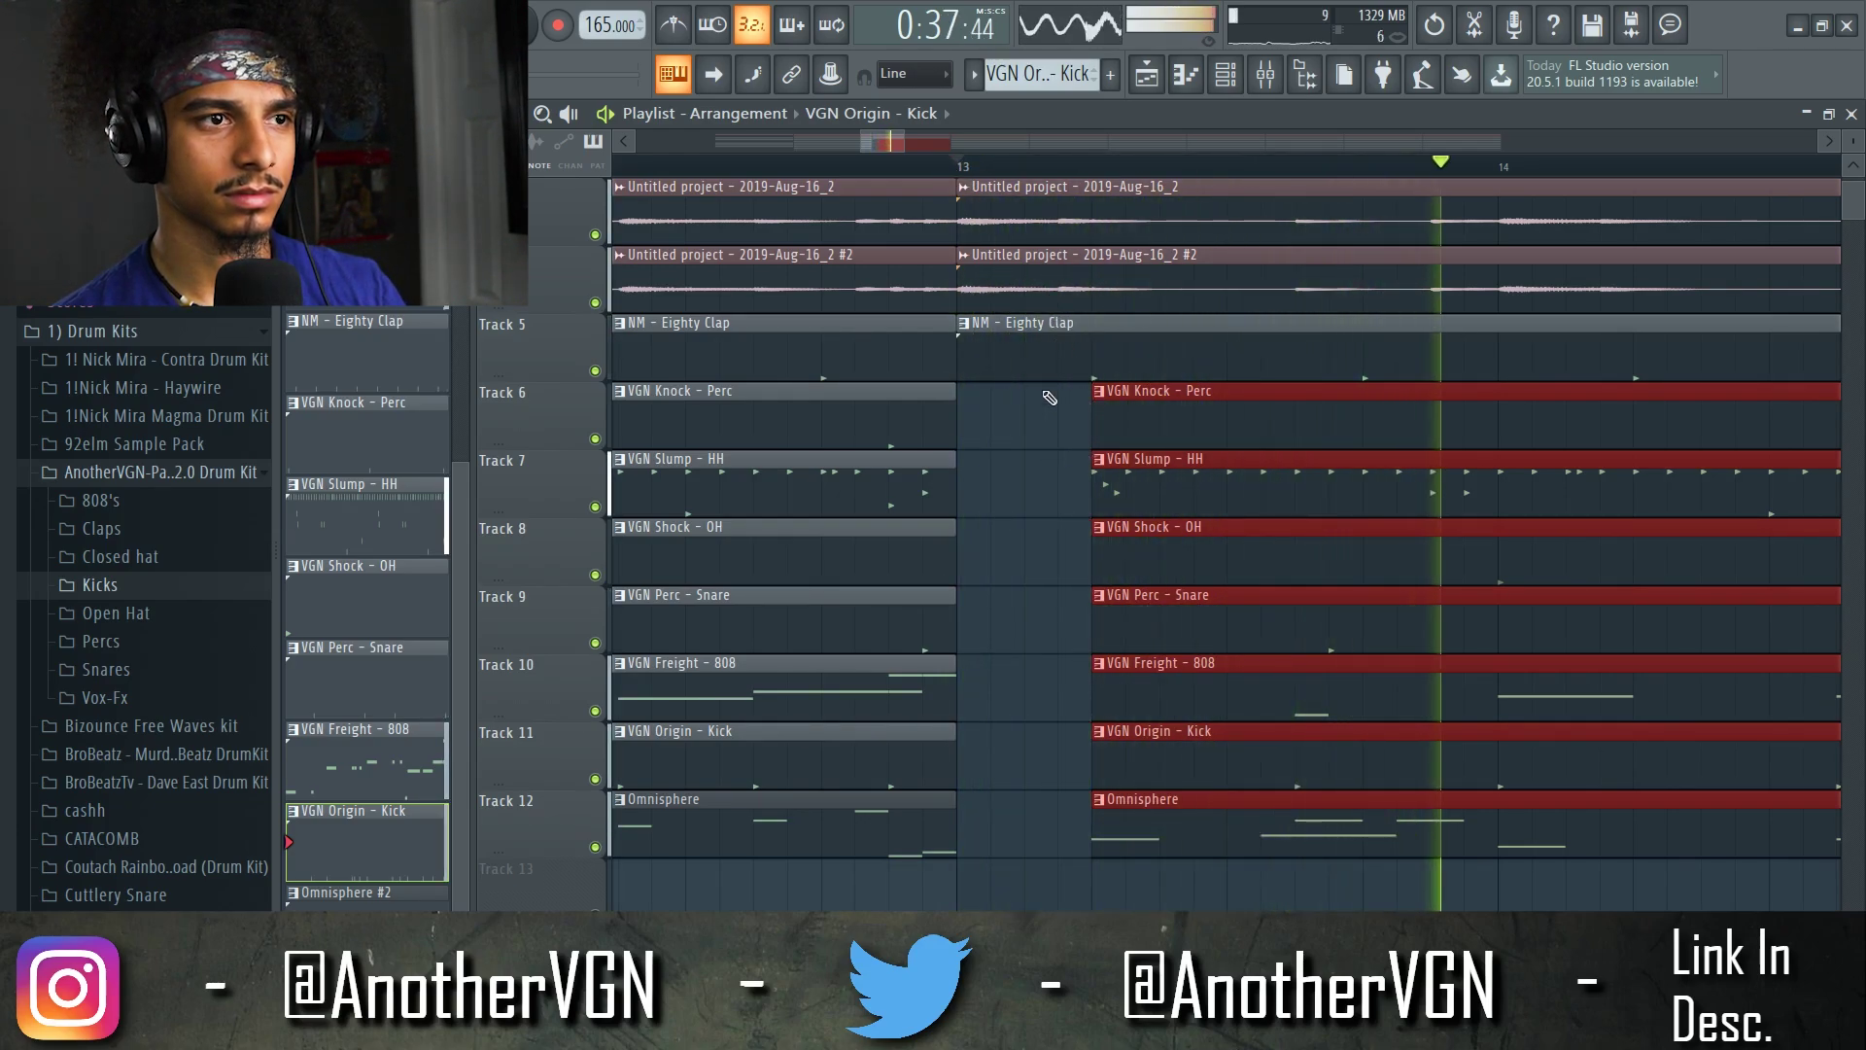
- Trim the Track 7 VGN Slump hi-hat clip so it starts later after the break
left_click_drag(1093, 465, 1286, 467)
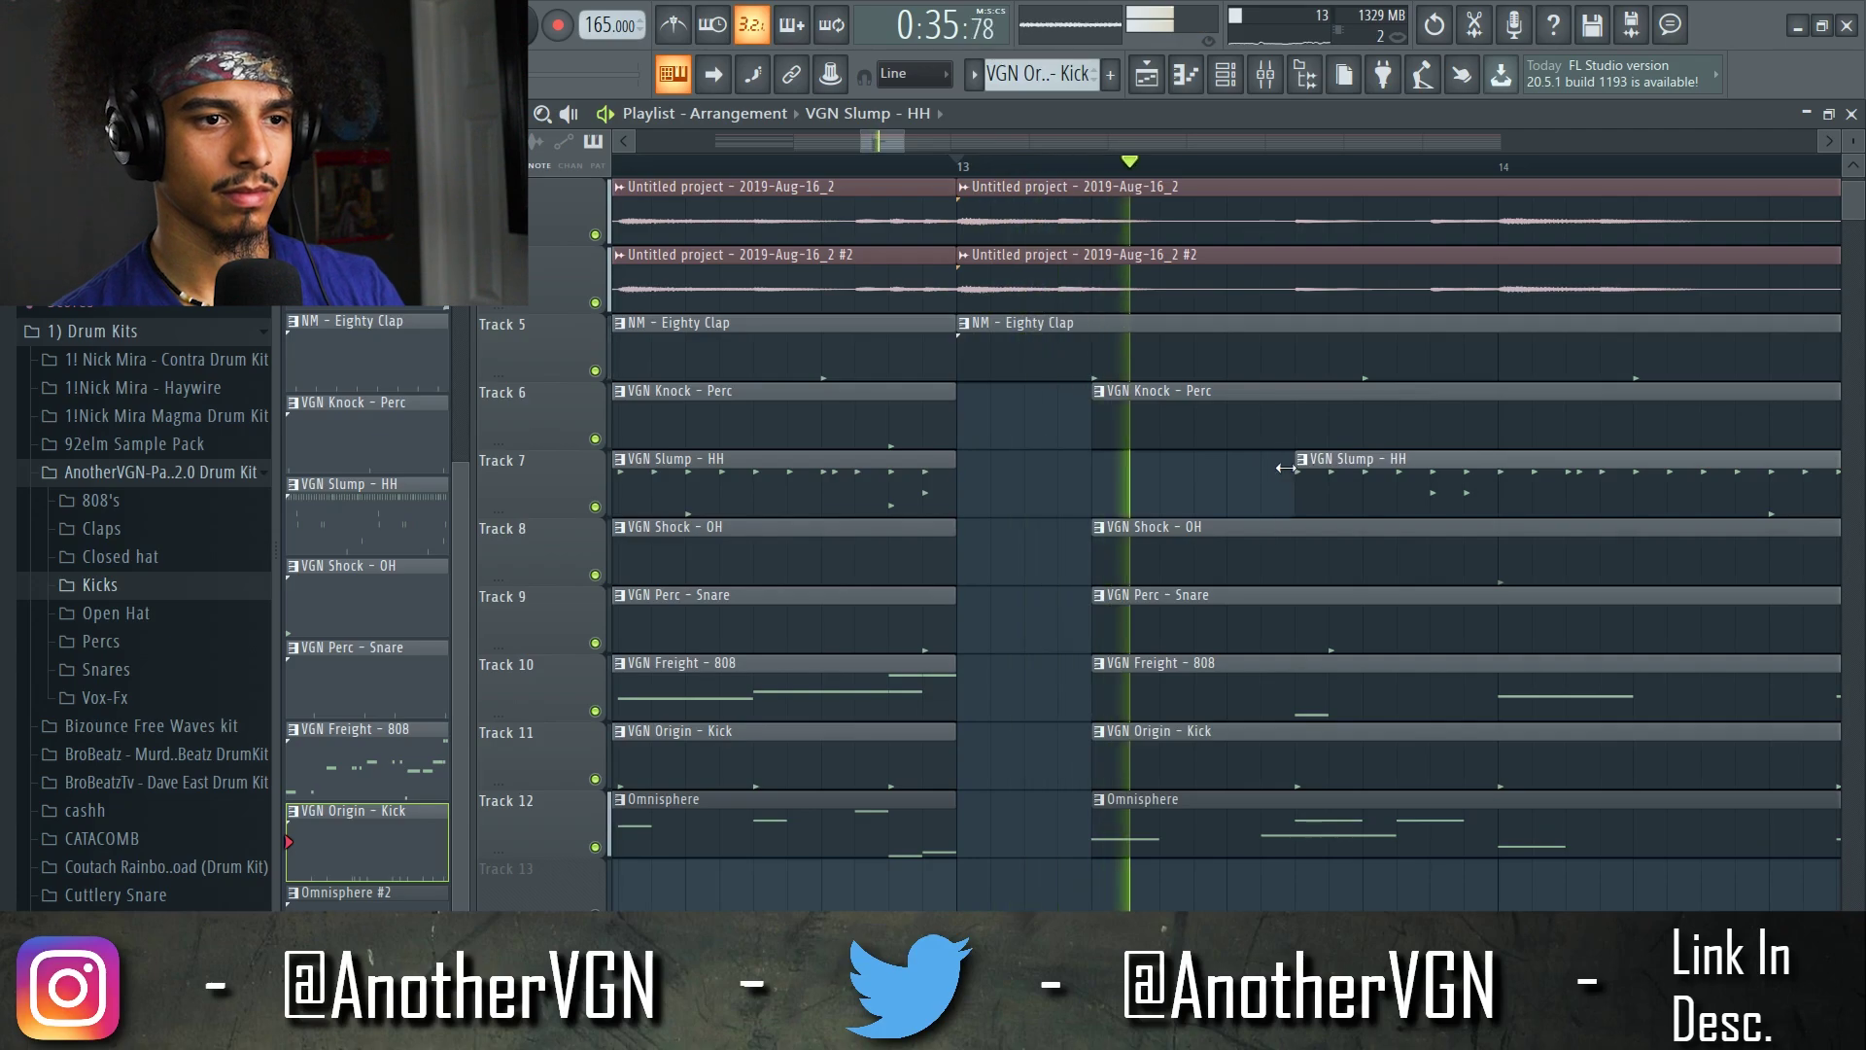
scroll(1173, 438, "down", 8)
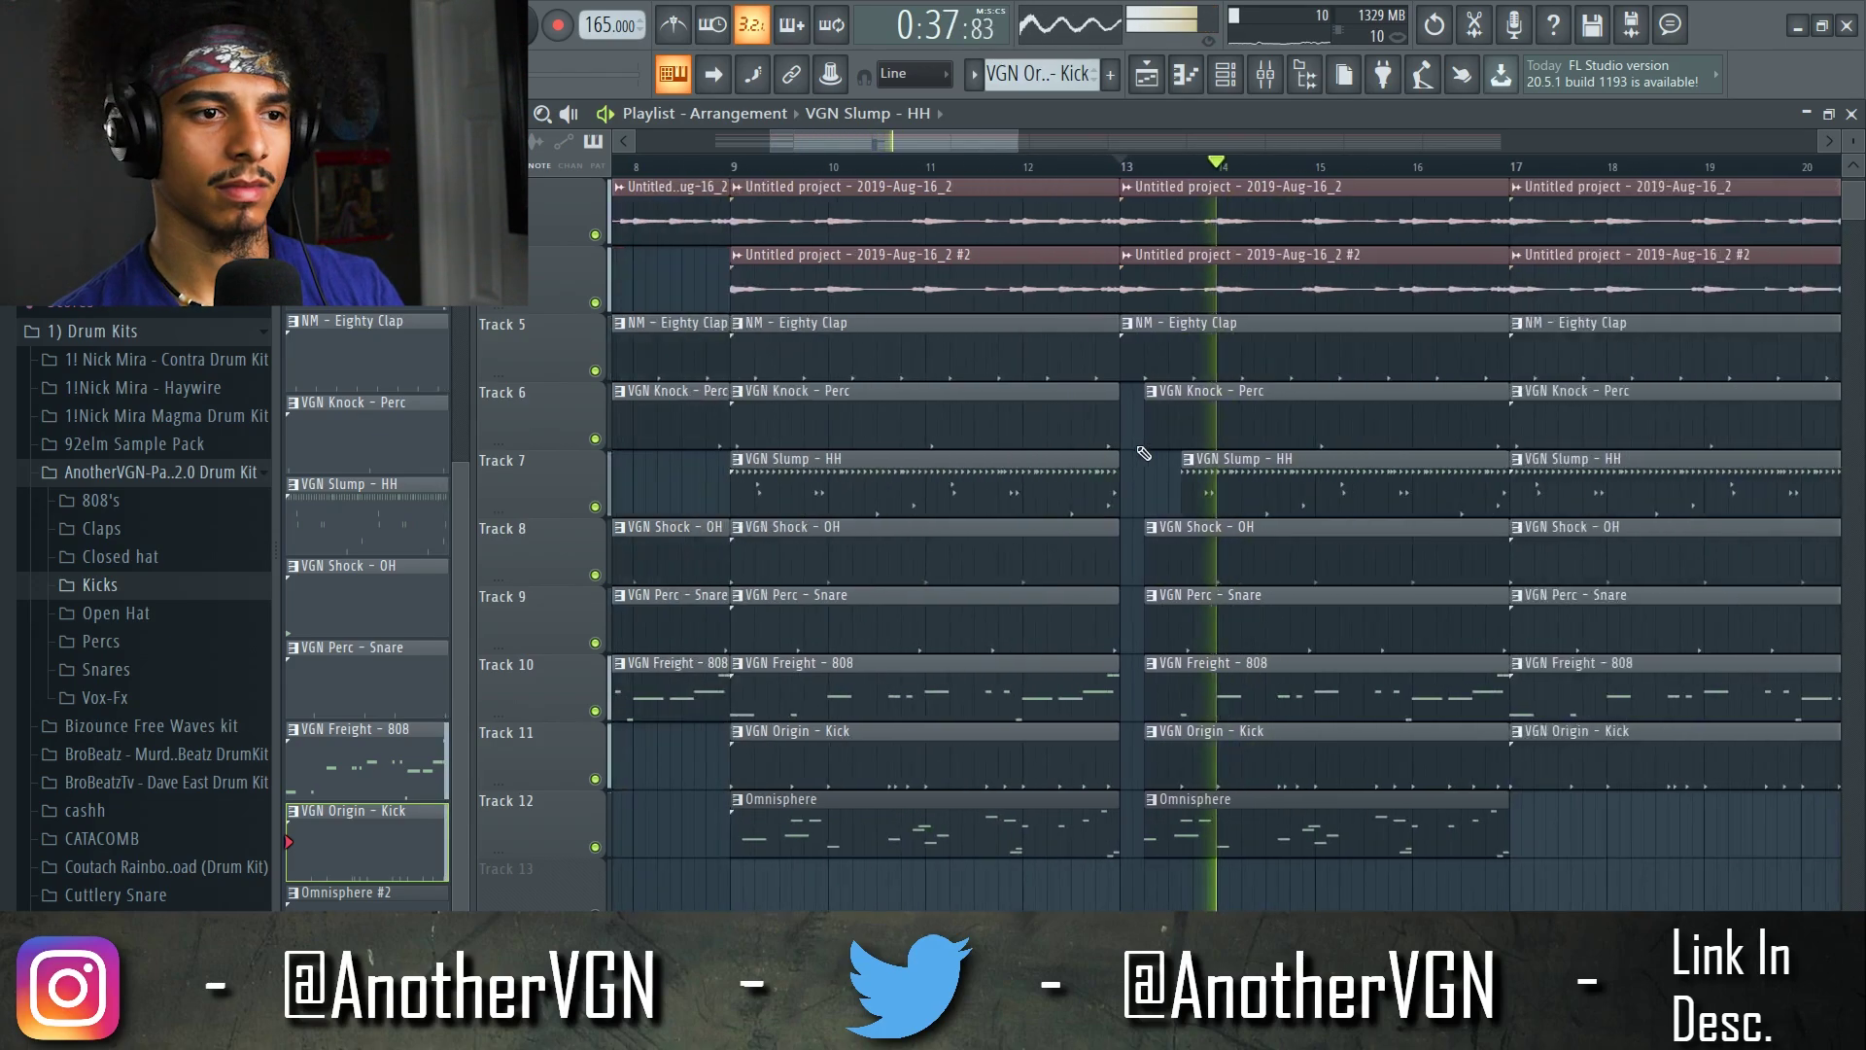
scroll(1173, 438, "down", 3)
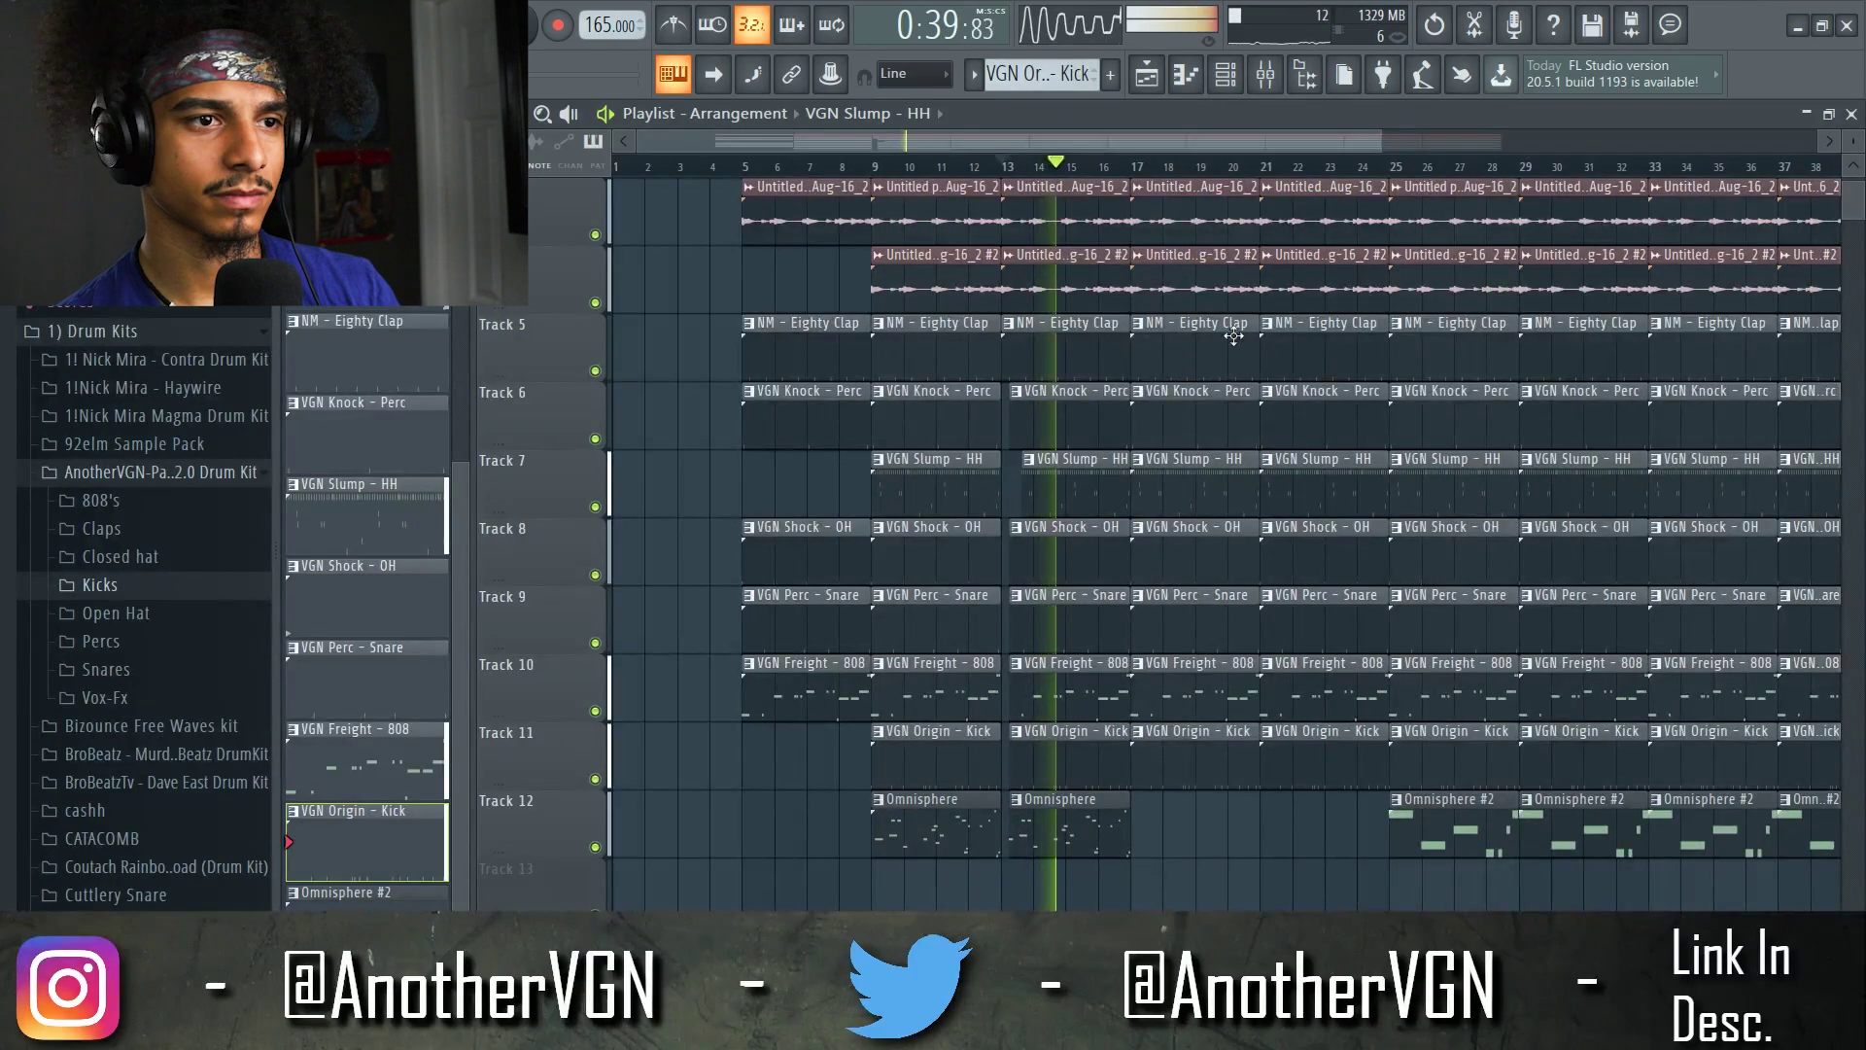
scroll(1211, 450, "up", 2)
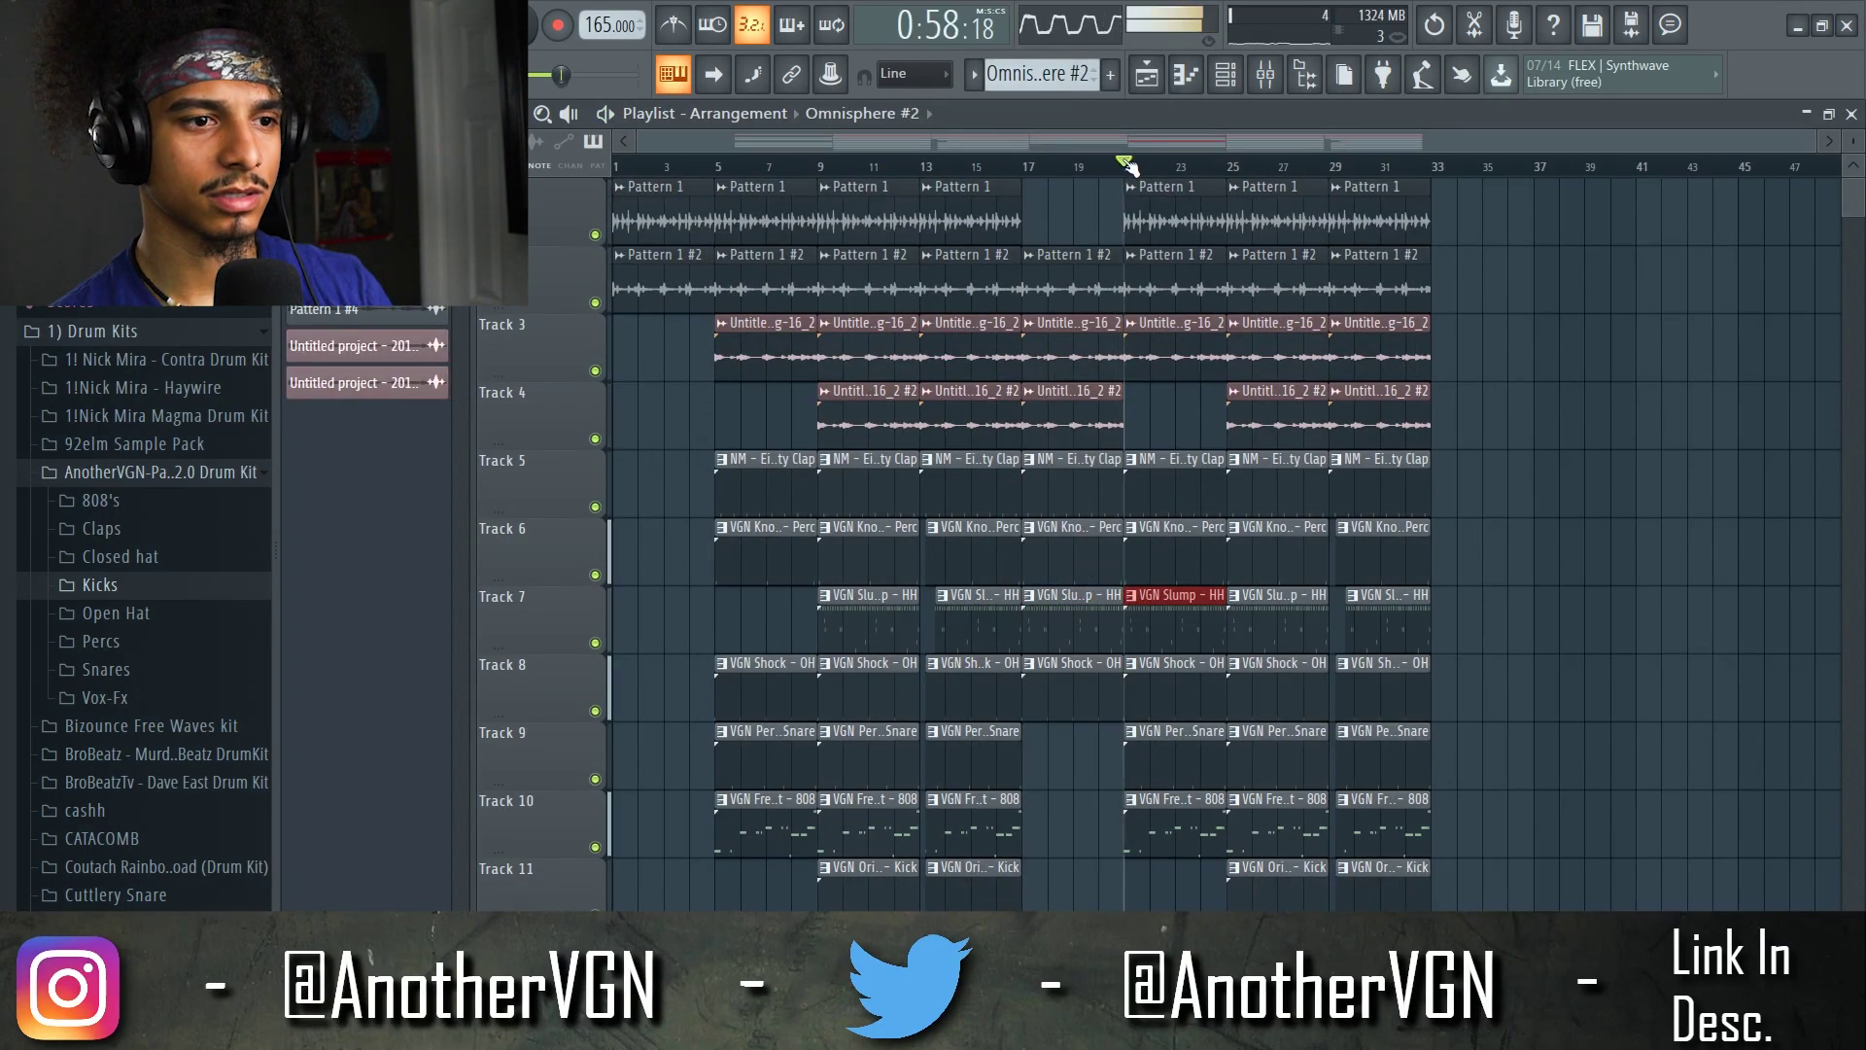
- Copy the bars 17–25 section to bars 33–41 and delete the open hat clip at bar 33
scroll(1108, 625, "up", 5)
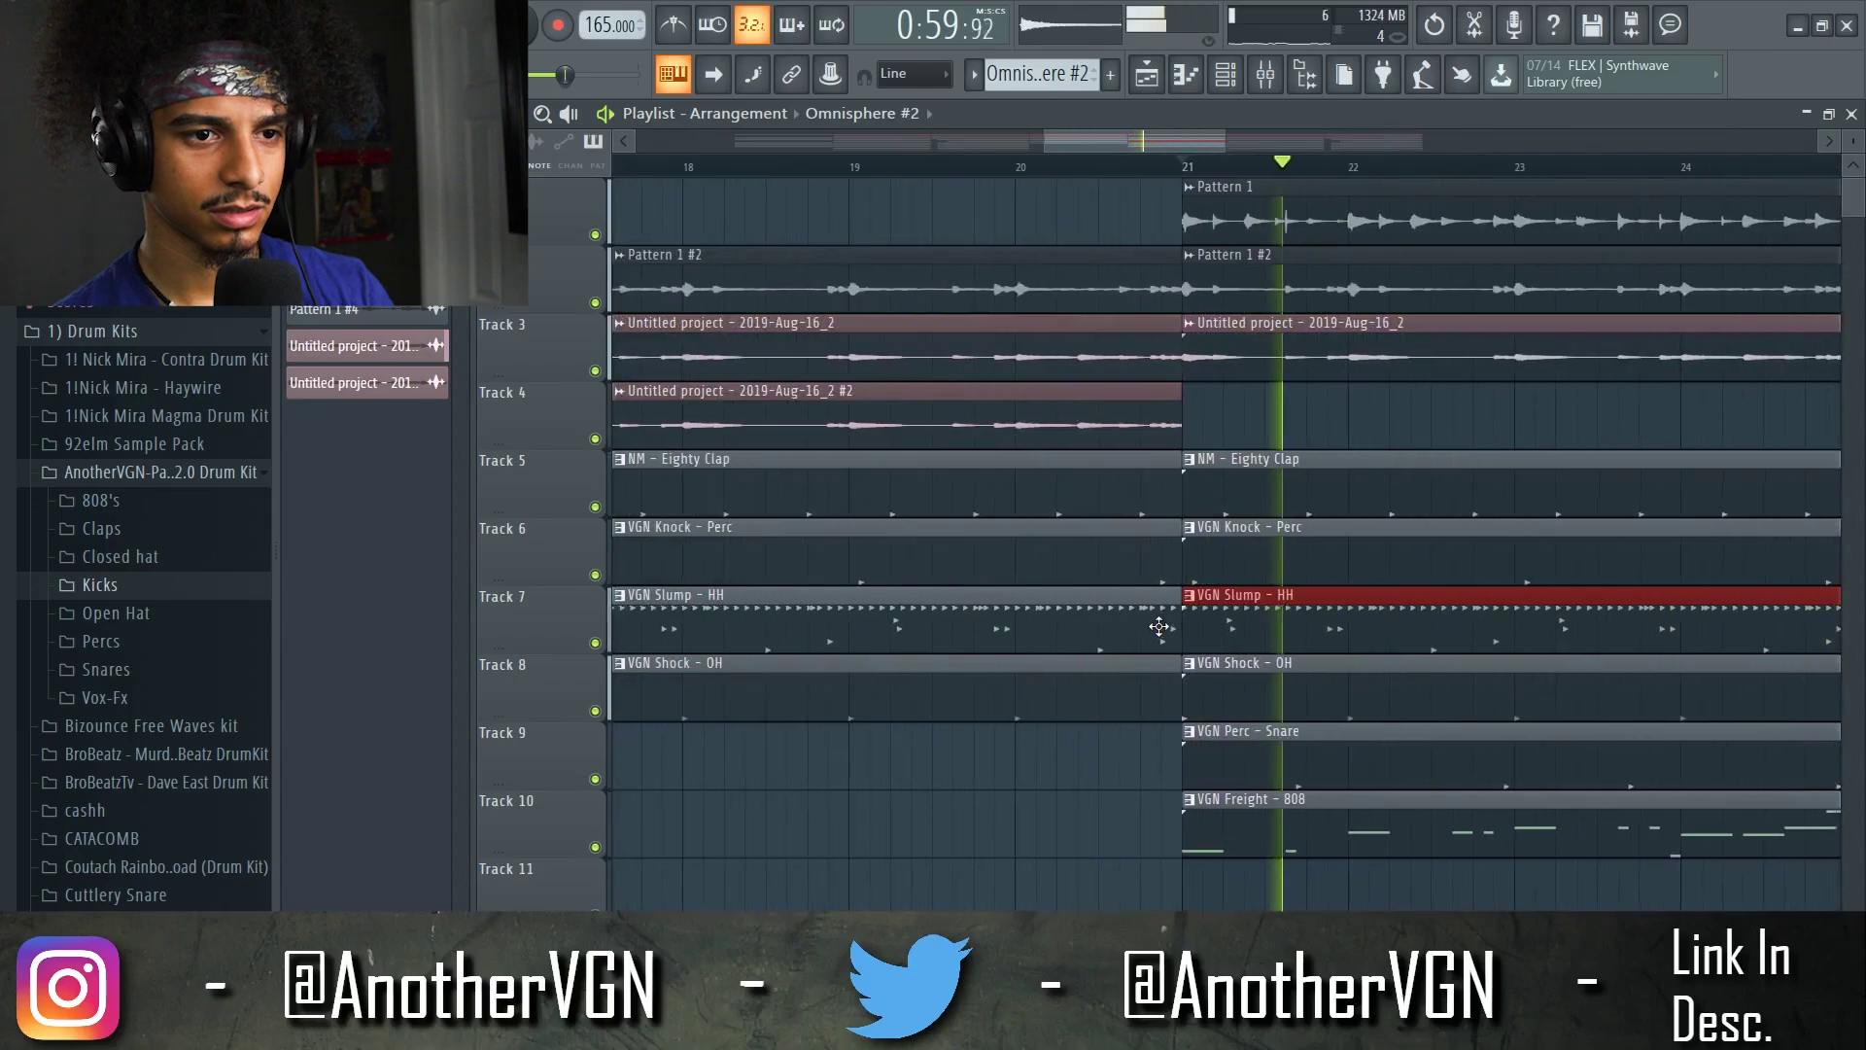
scroll(1162, 627, "down", 5)
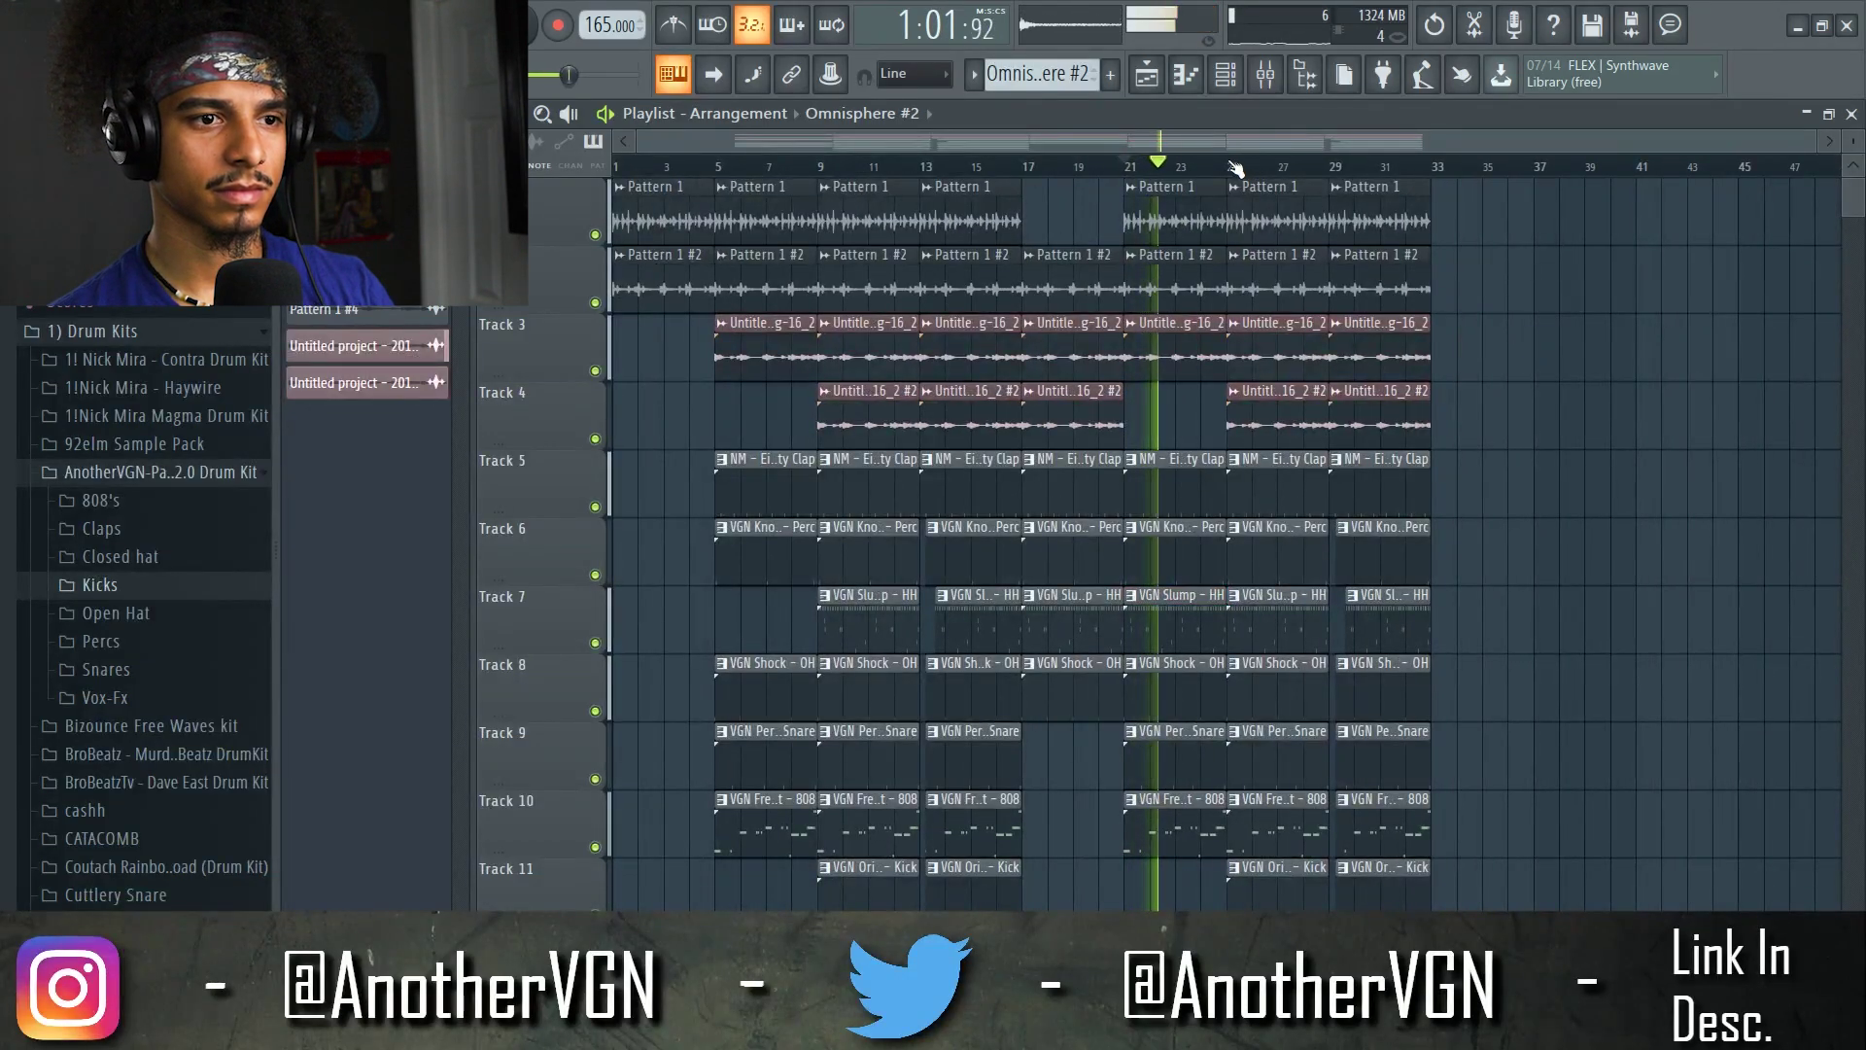
scroll(1246, 218, "down", 5)
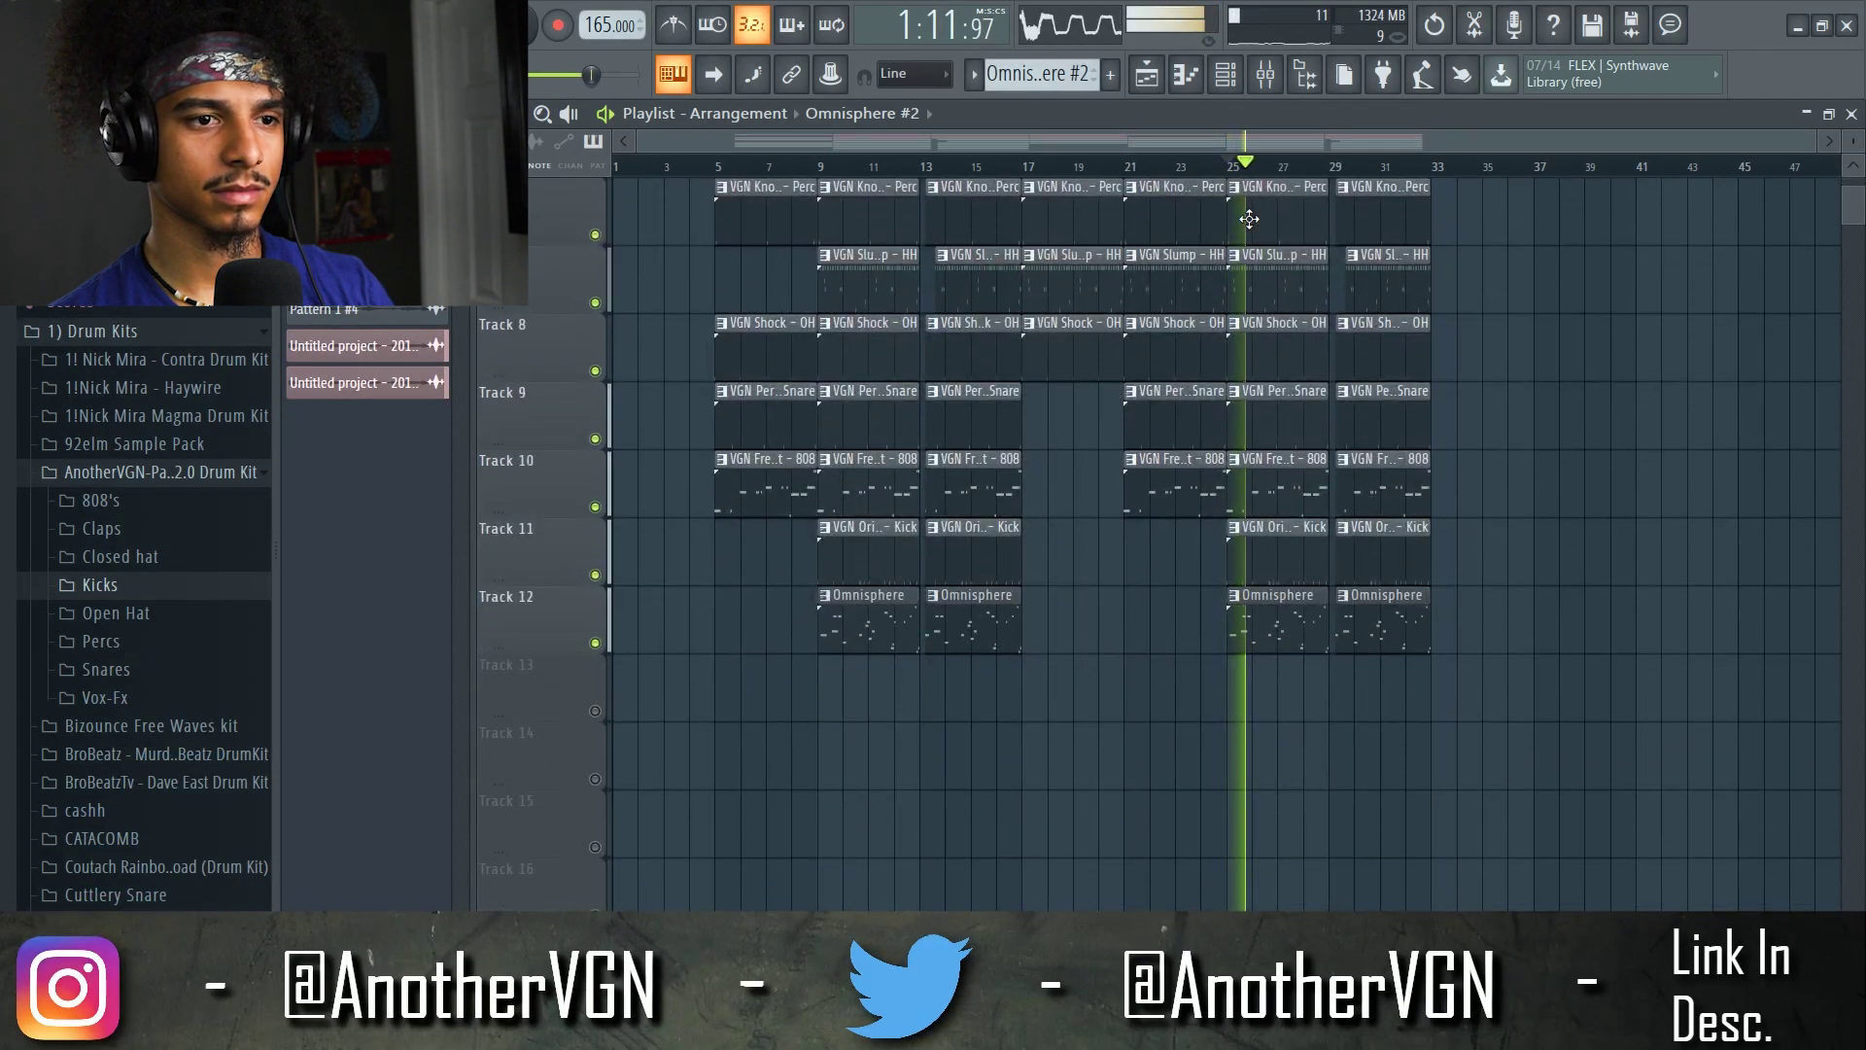
scroll(1253, 291, "up", 5)
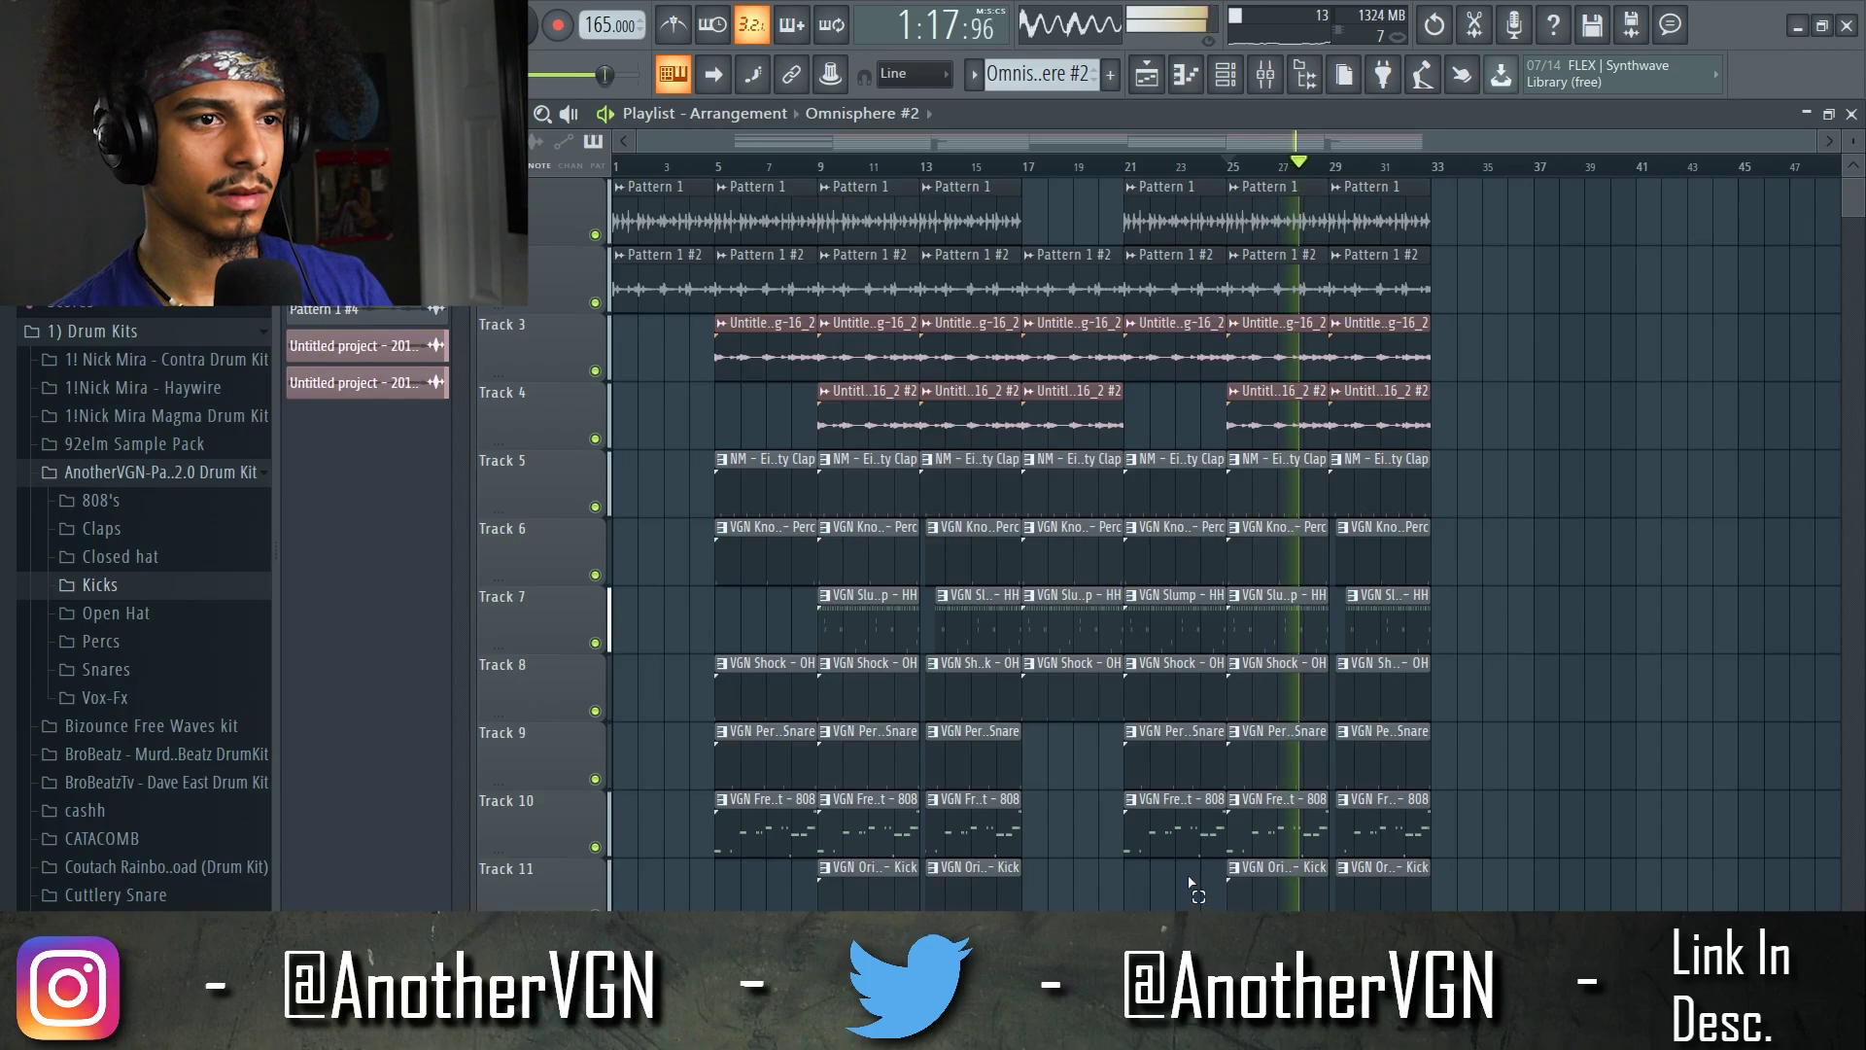
left_click_drag(1189, 882, 1089, 179)
left_click_drag(1068, 253, 1490, 253)
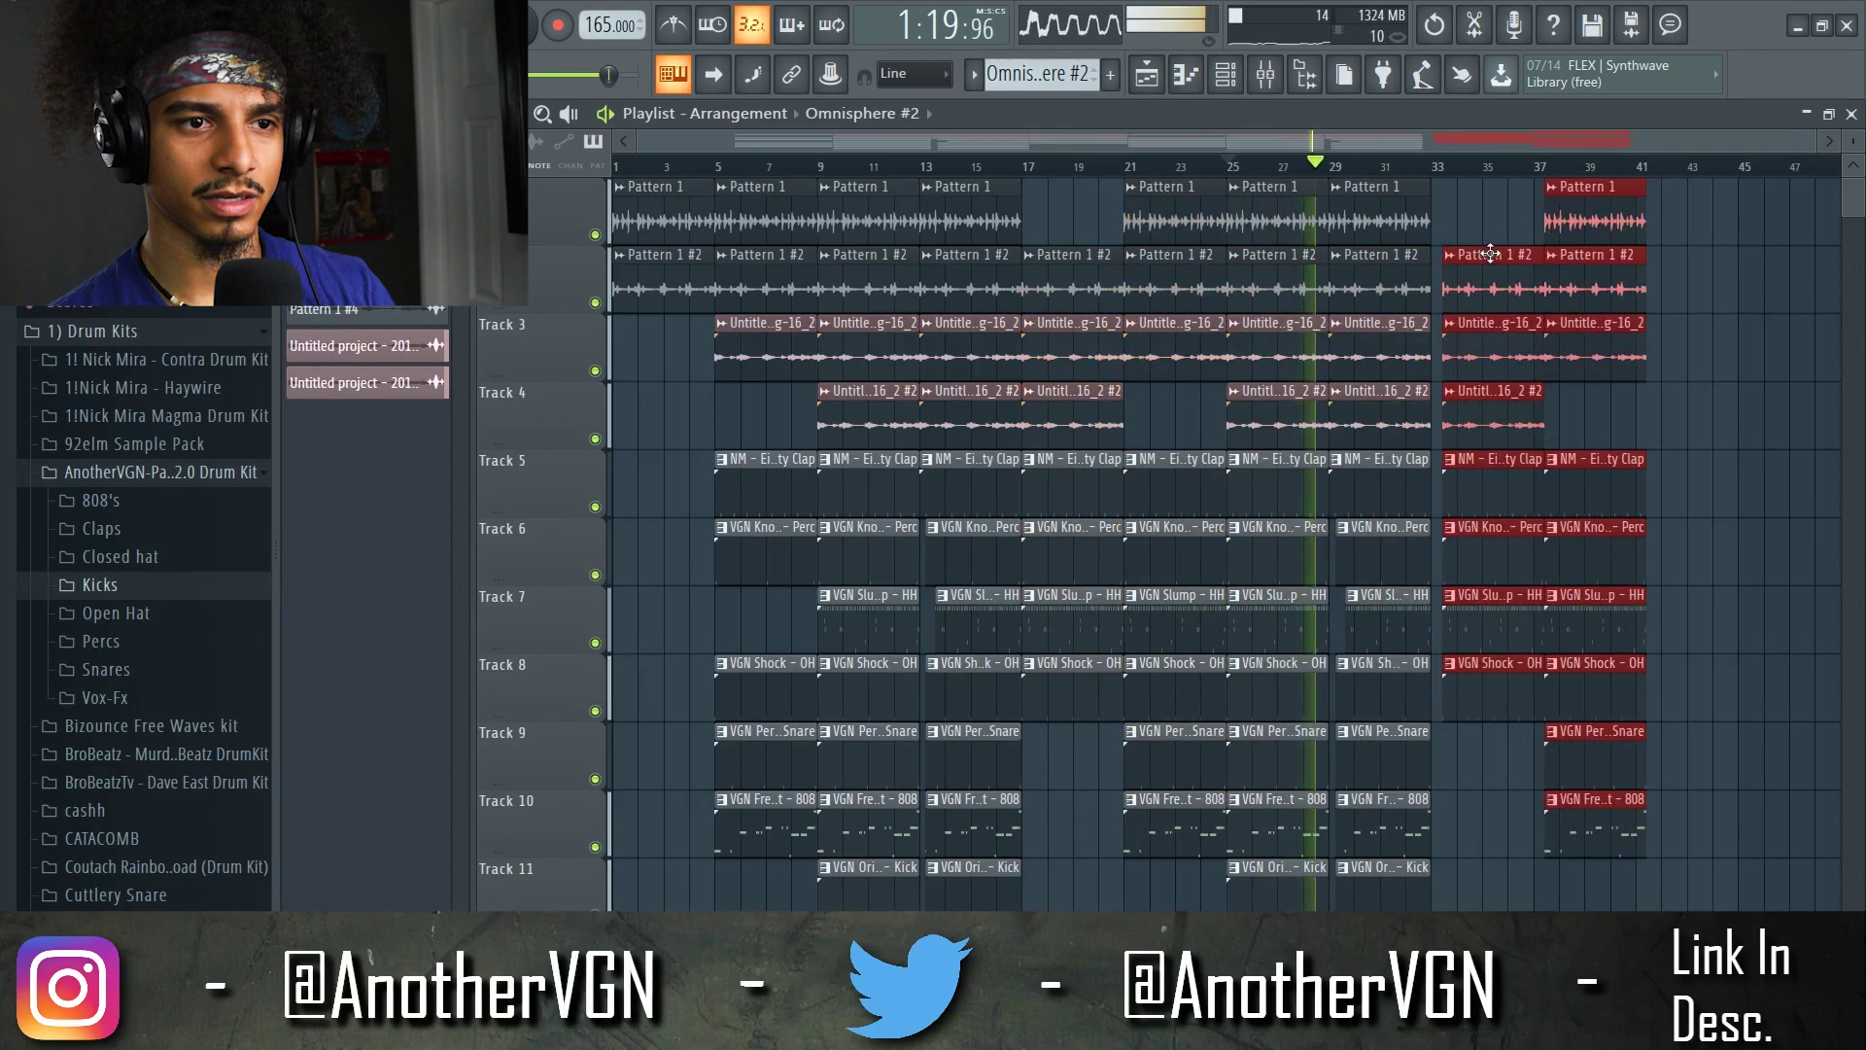
scroll(1490, 255, "up", 5)
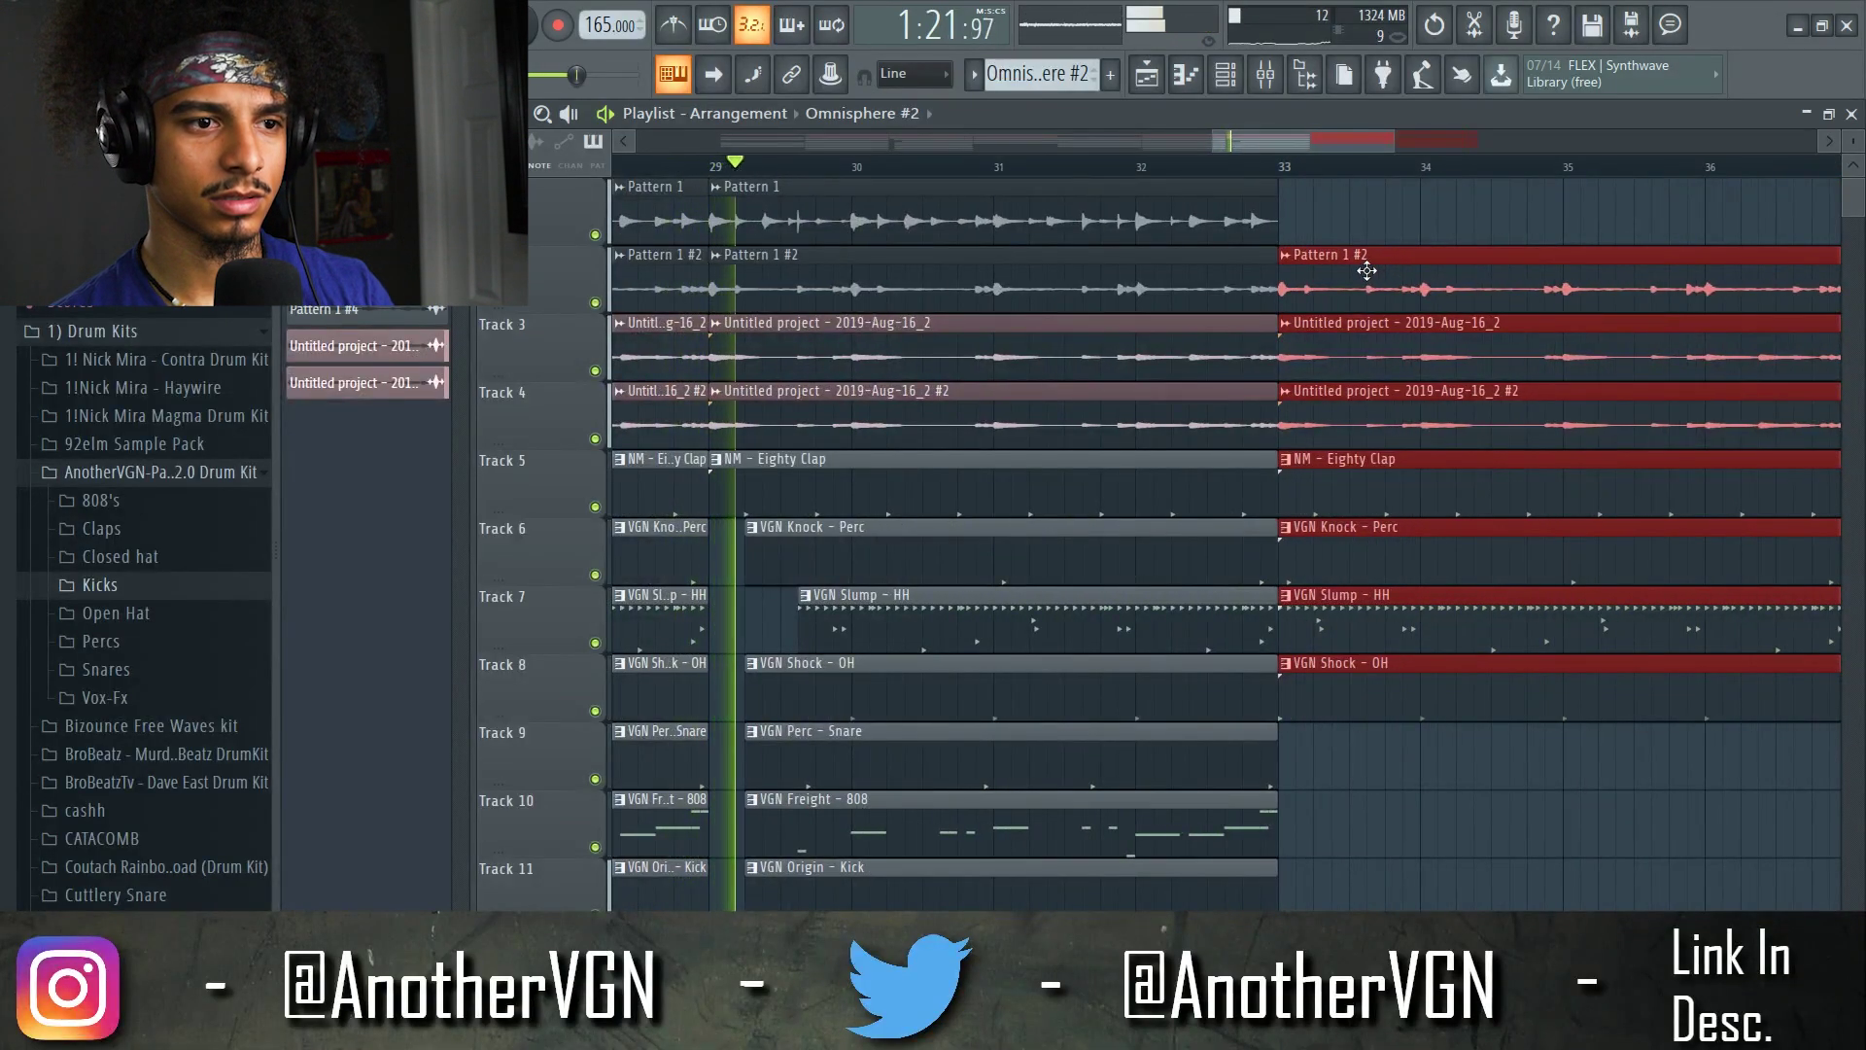
right_click(1403, 706)
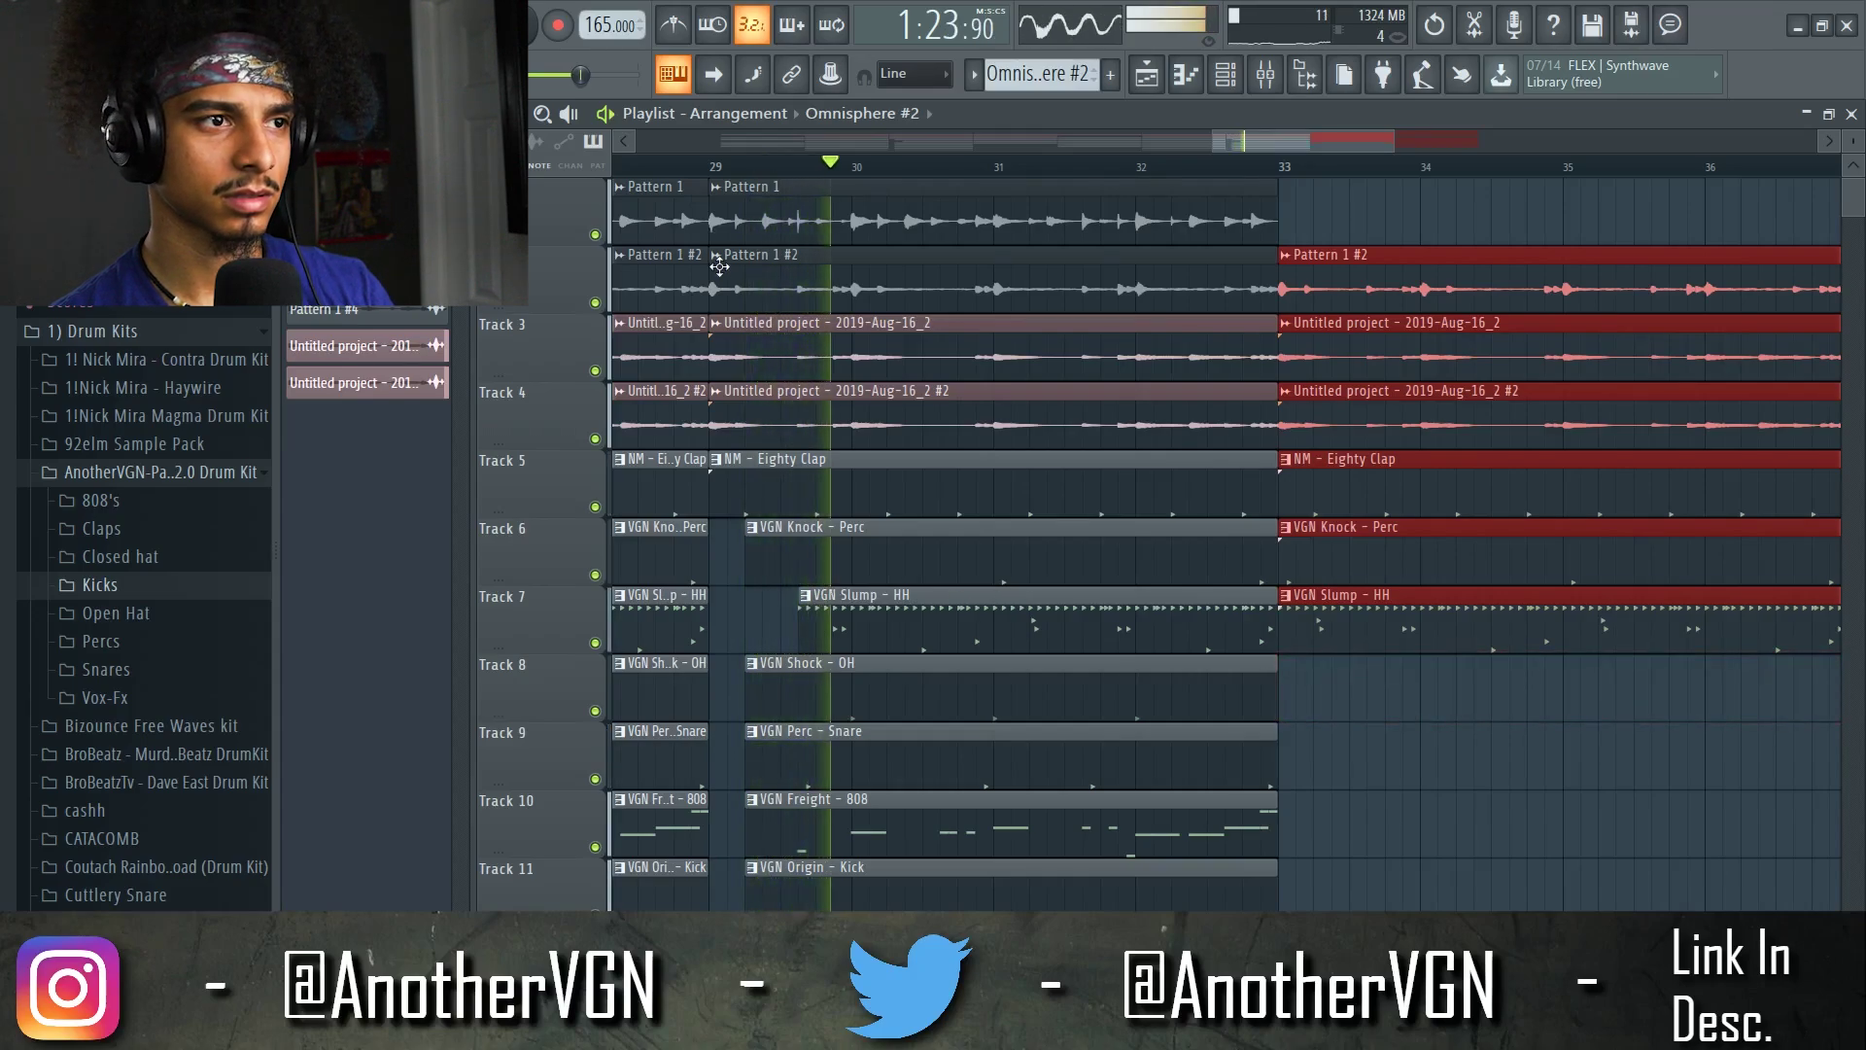
- Start the bar-29 hi-hat clip earlier and copy the kick clip to bars 33–37
left_click(717, 171)
scroll(799, 423, "down", 3)
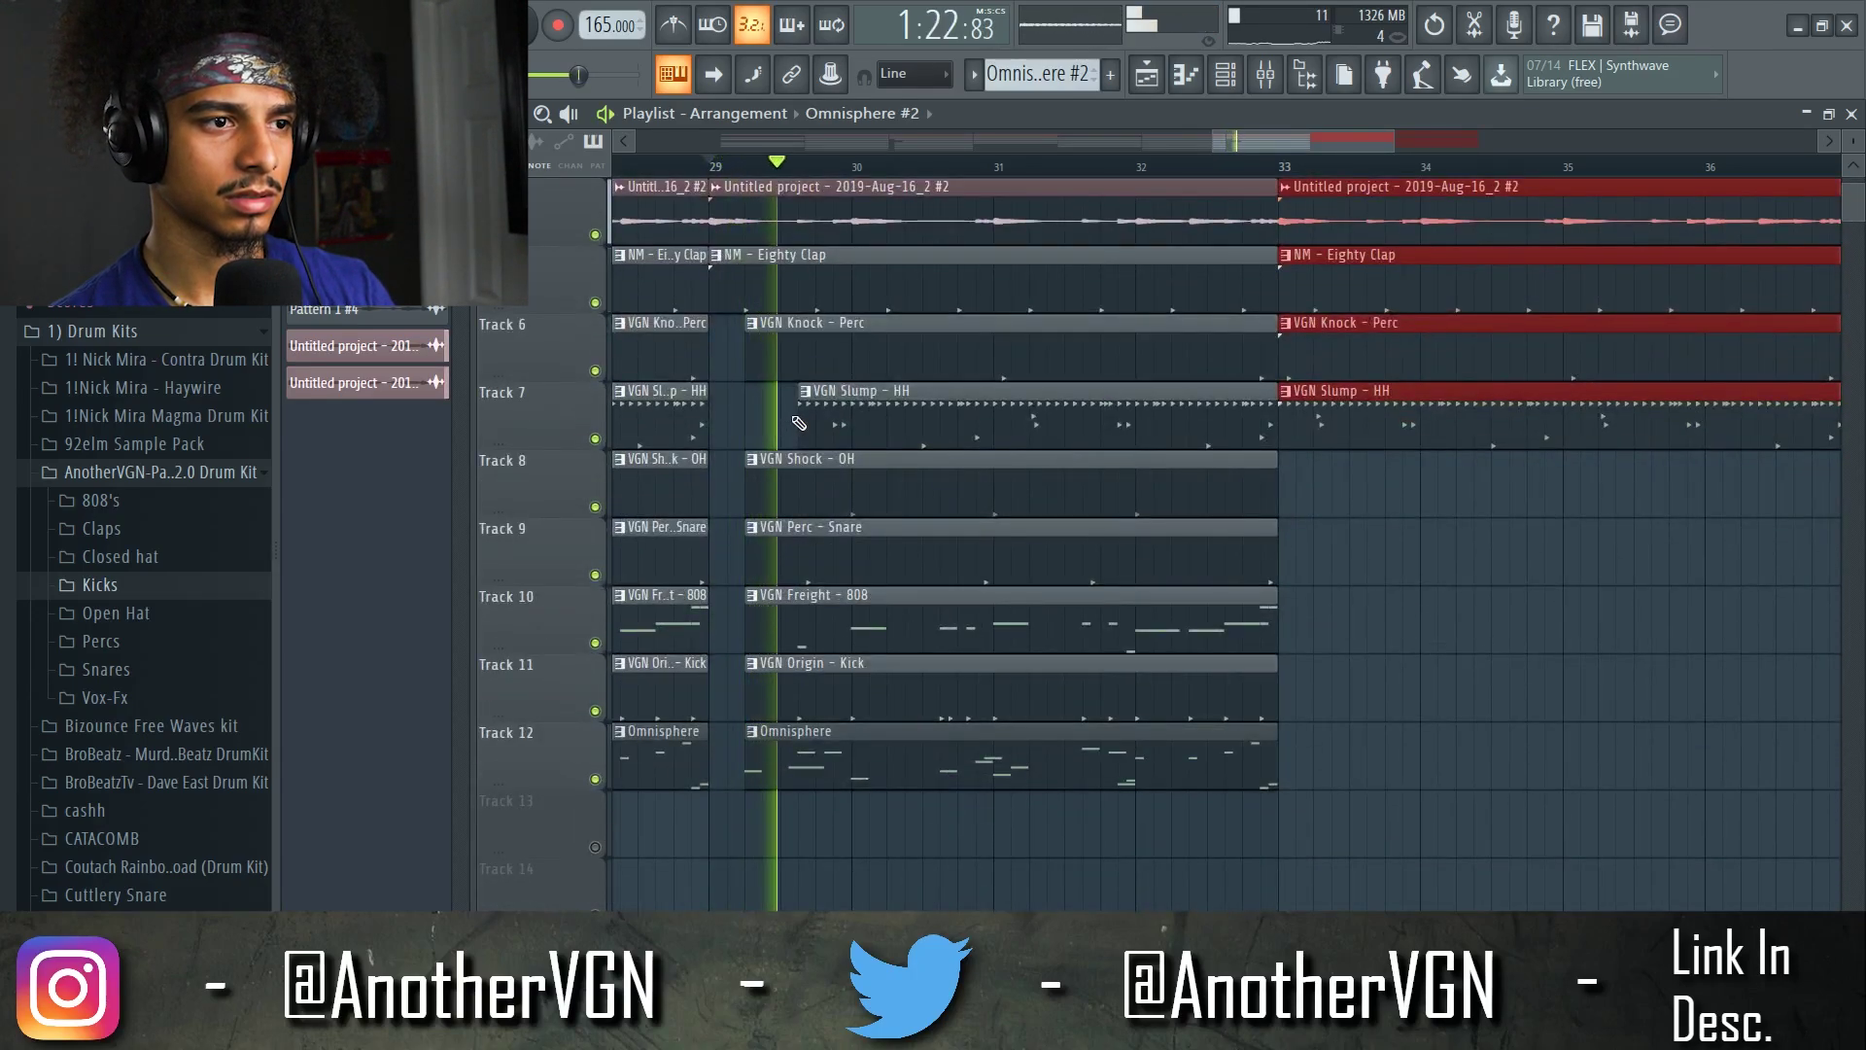
left_click_drag(797, 411, 744, 406)
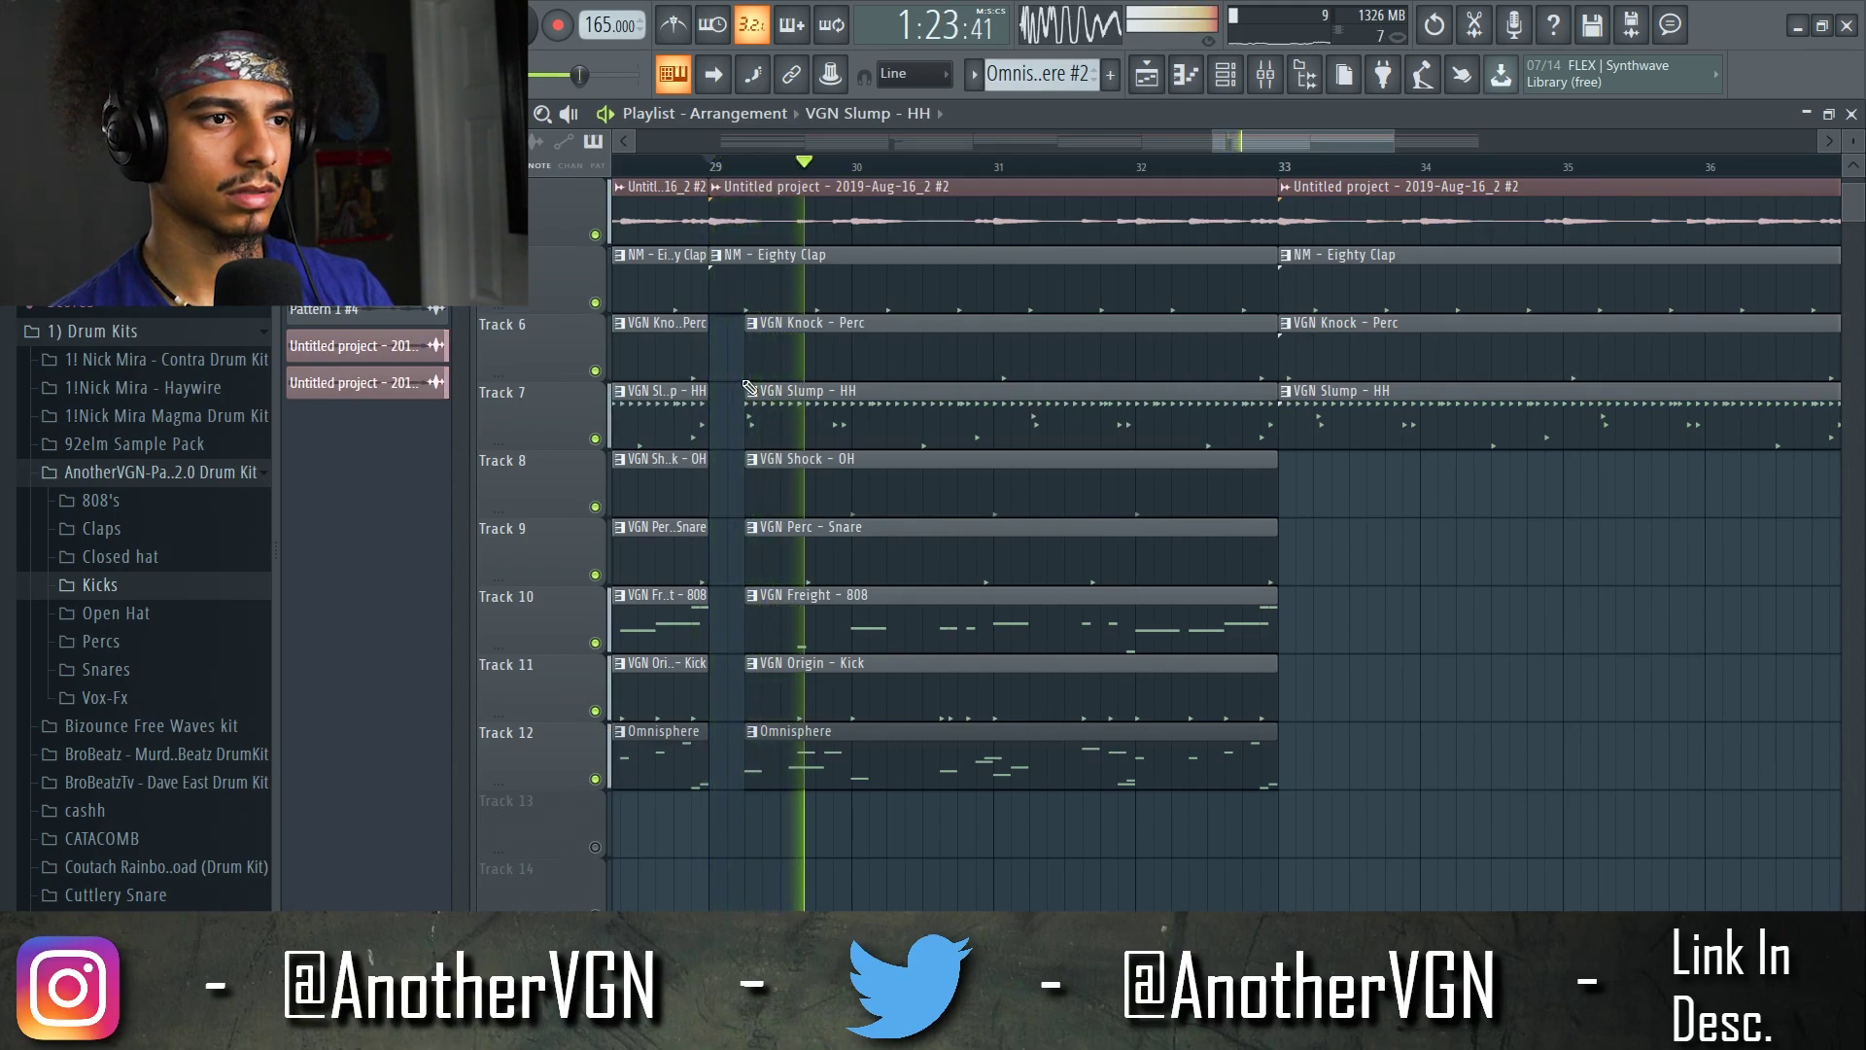
scroll(756, 399, "down", 3)
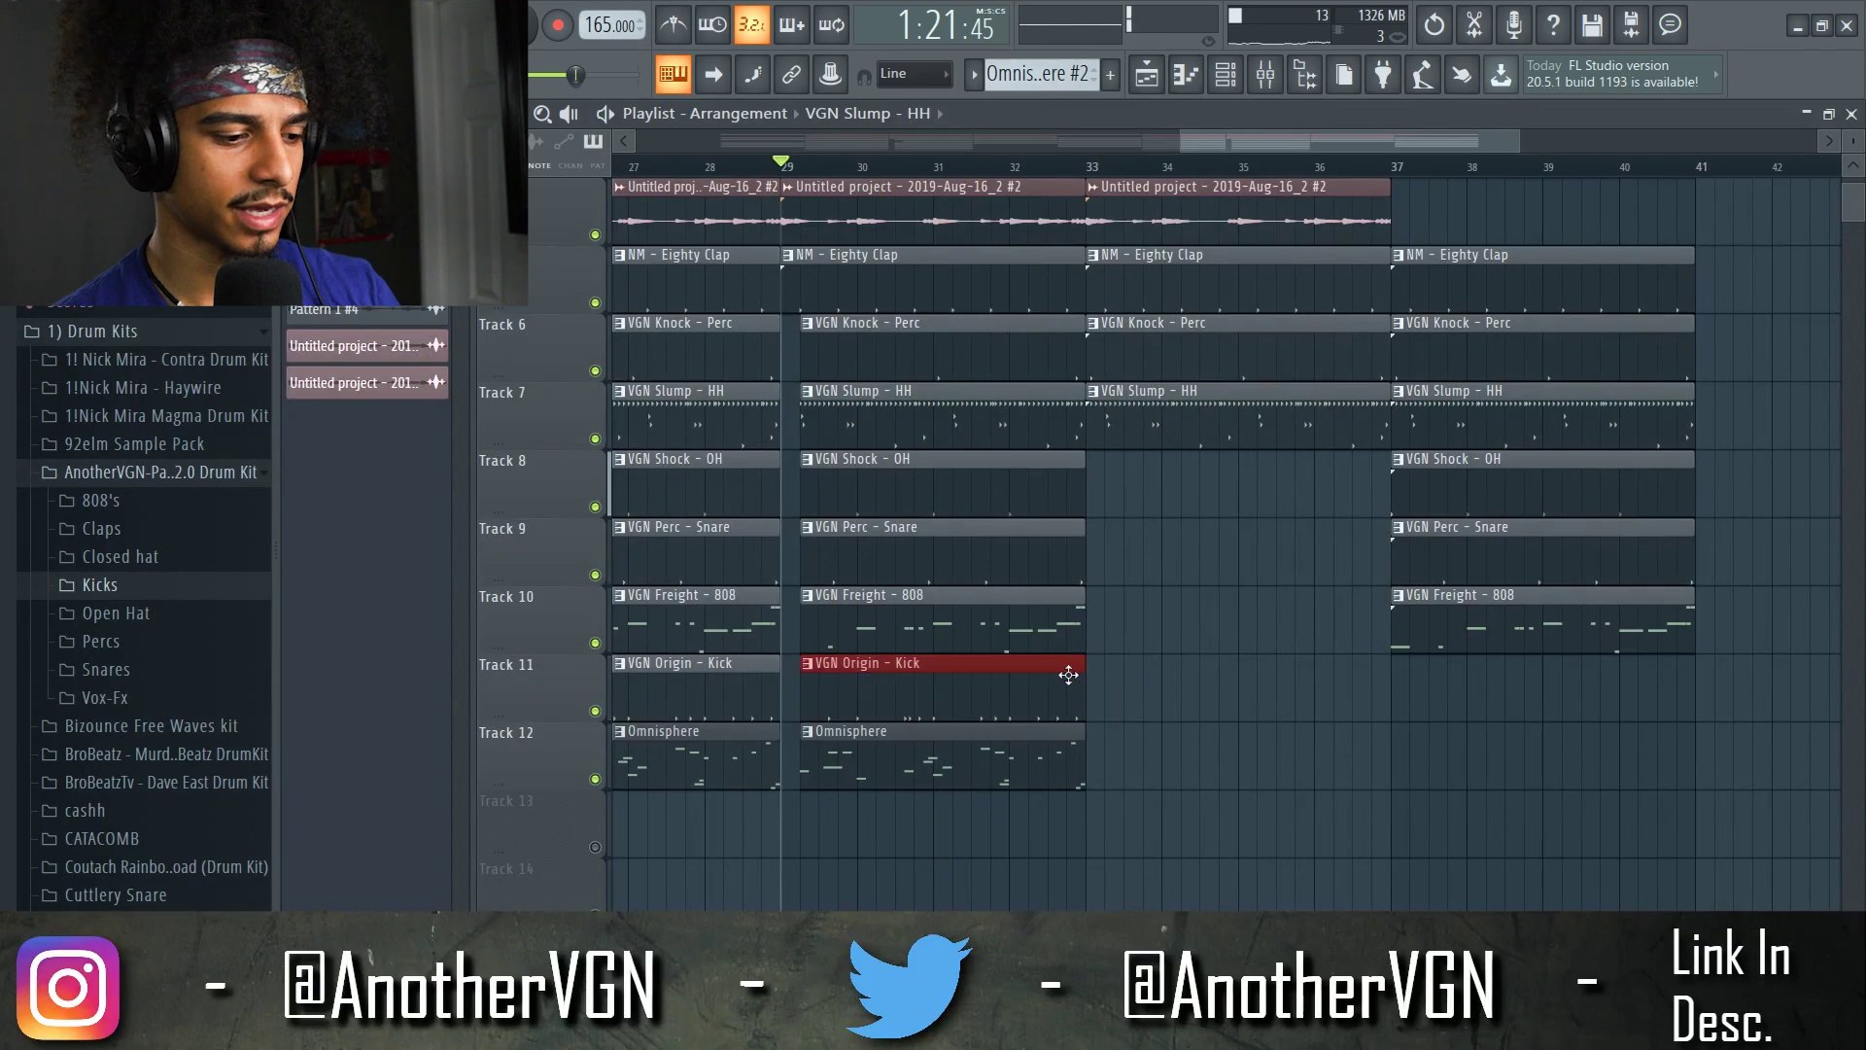
left_click_drag(1068, 675, 1374, 674)
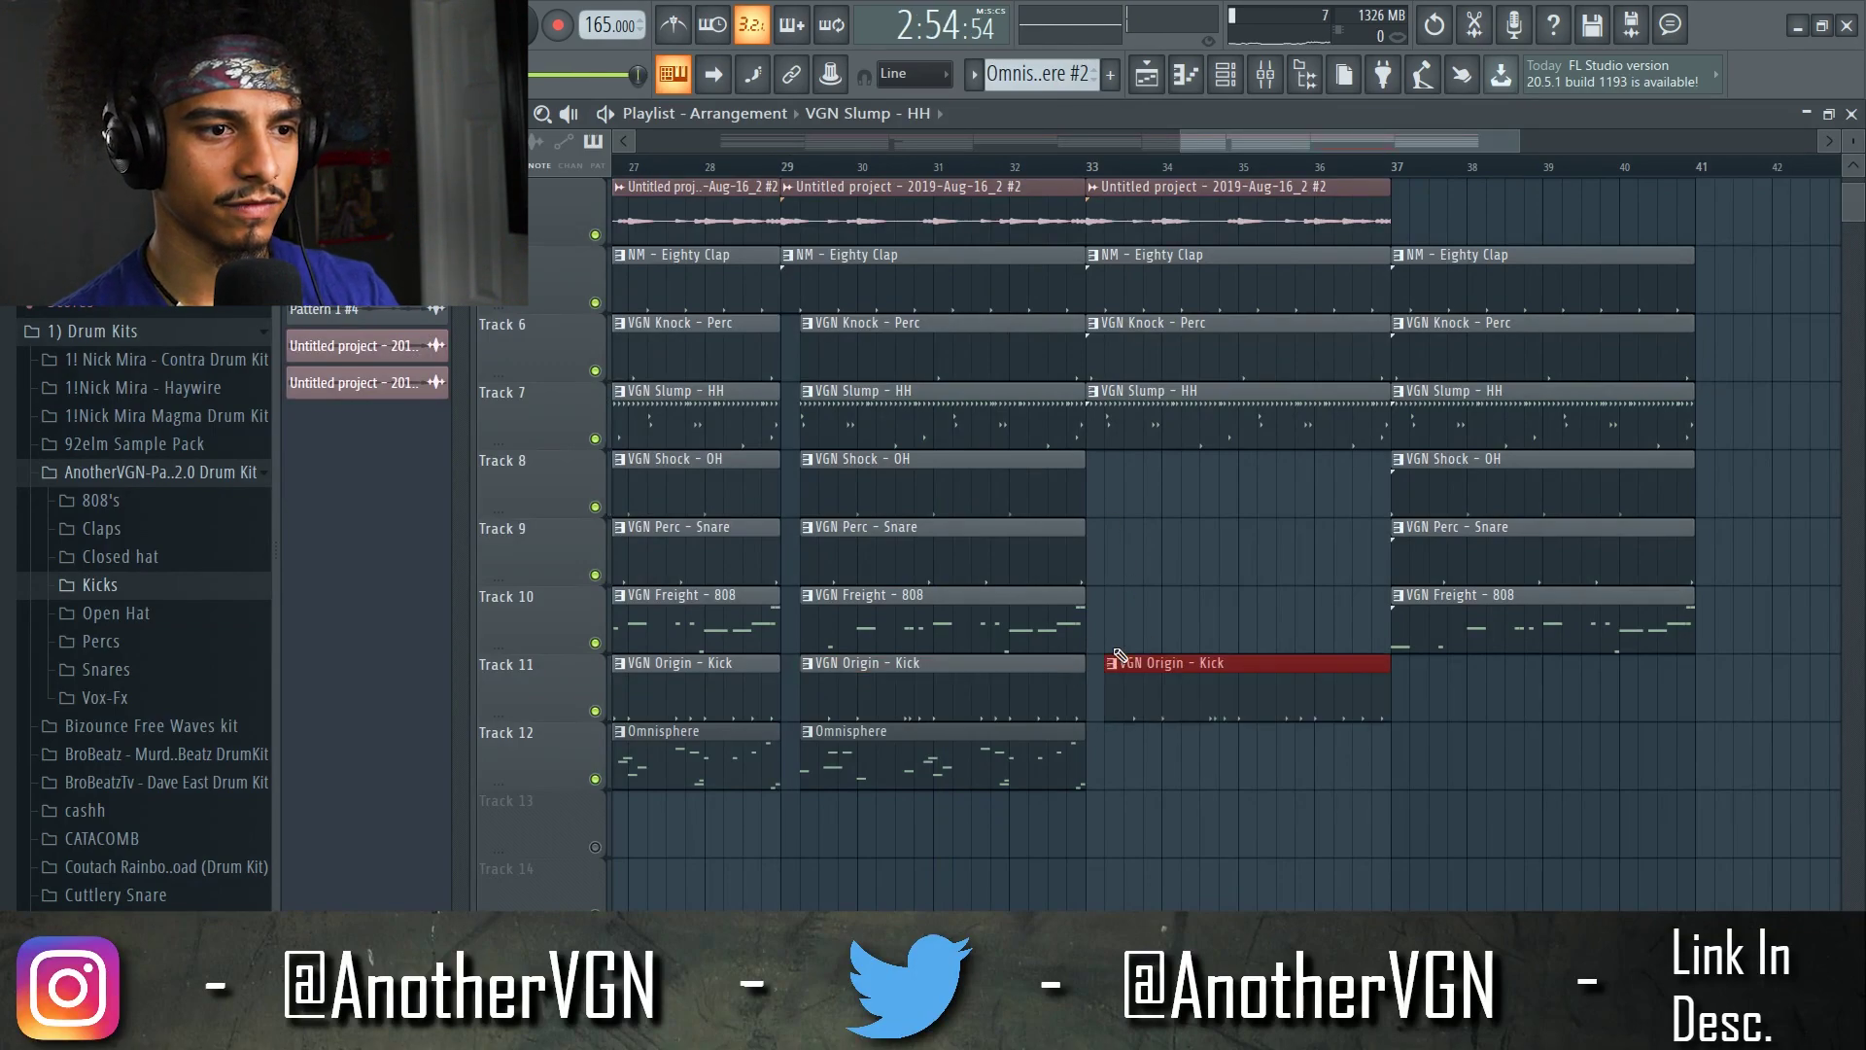
scroll(1119, 656, "up", 3)
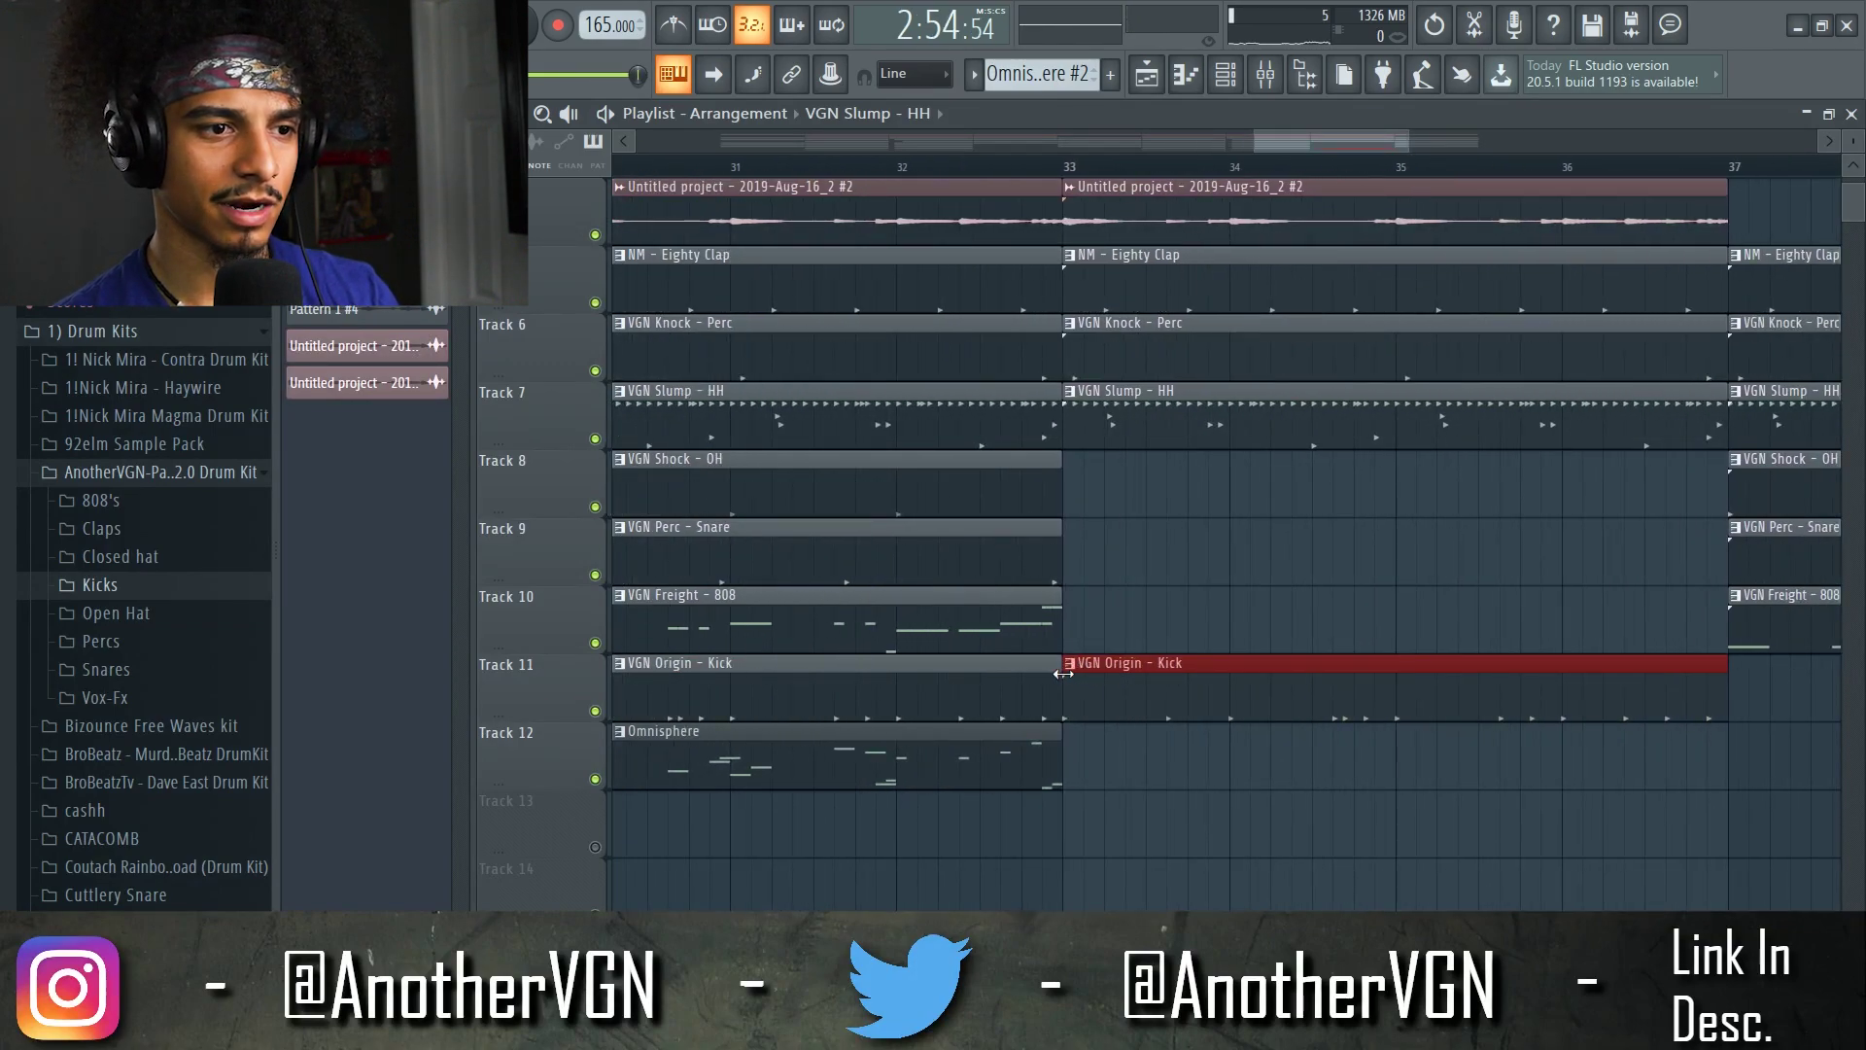
- Audition from bar 33 and copy the Omnisphere clip into the bar-33 section
left_click(1066, 171)
key("space")
scroll(1127, 473, "up", 3)
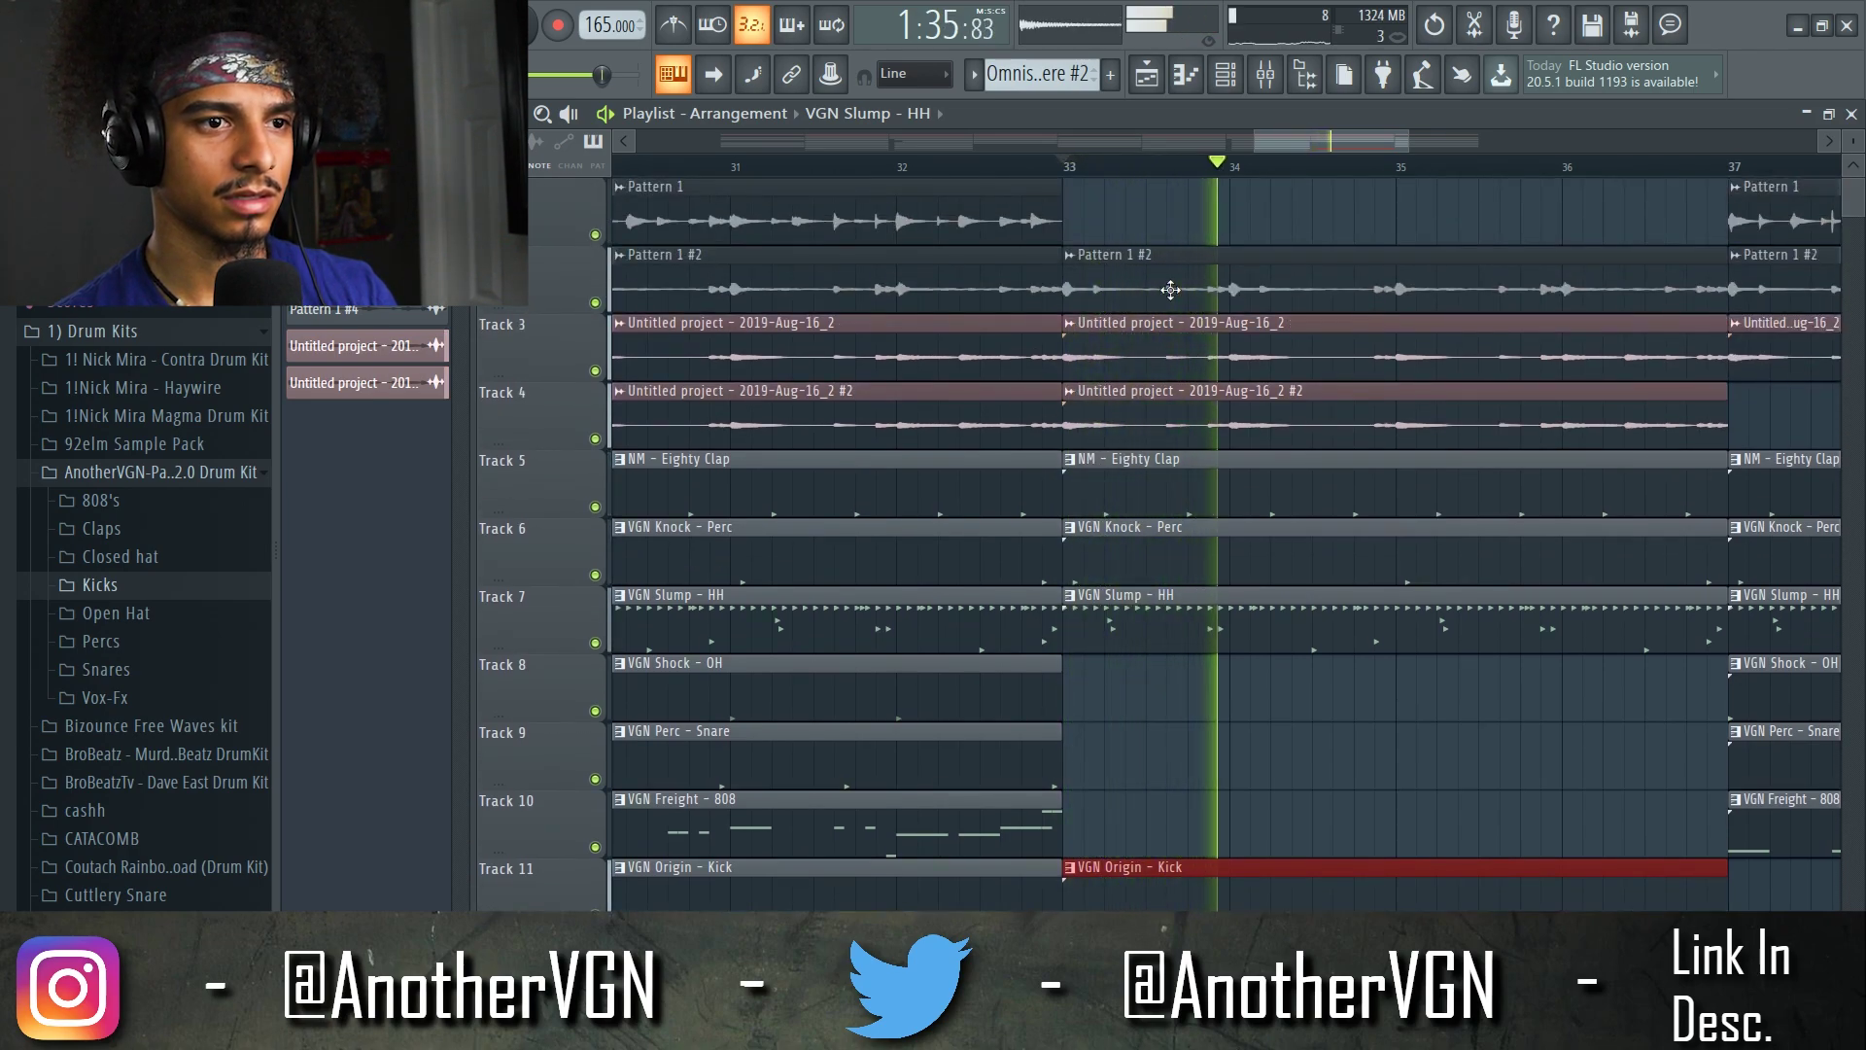
key("space")
scroll(1157, 359, "down", 4)
left_click_drag(878, 691, 1527, 699)
- Copy the bars 9–17 section to just after bar 41
key("space")
scroll(1319, 521, "down", 5)
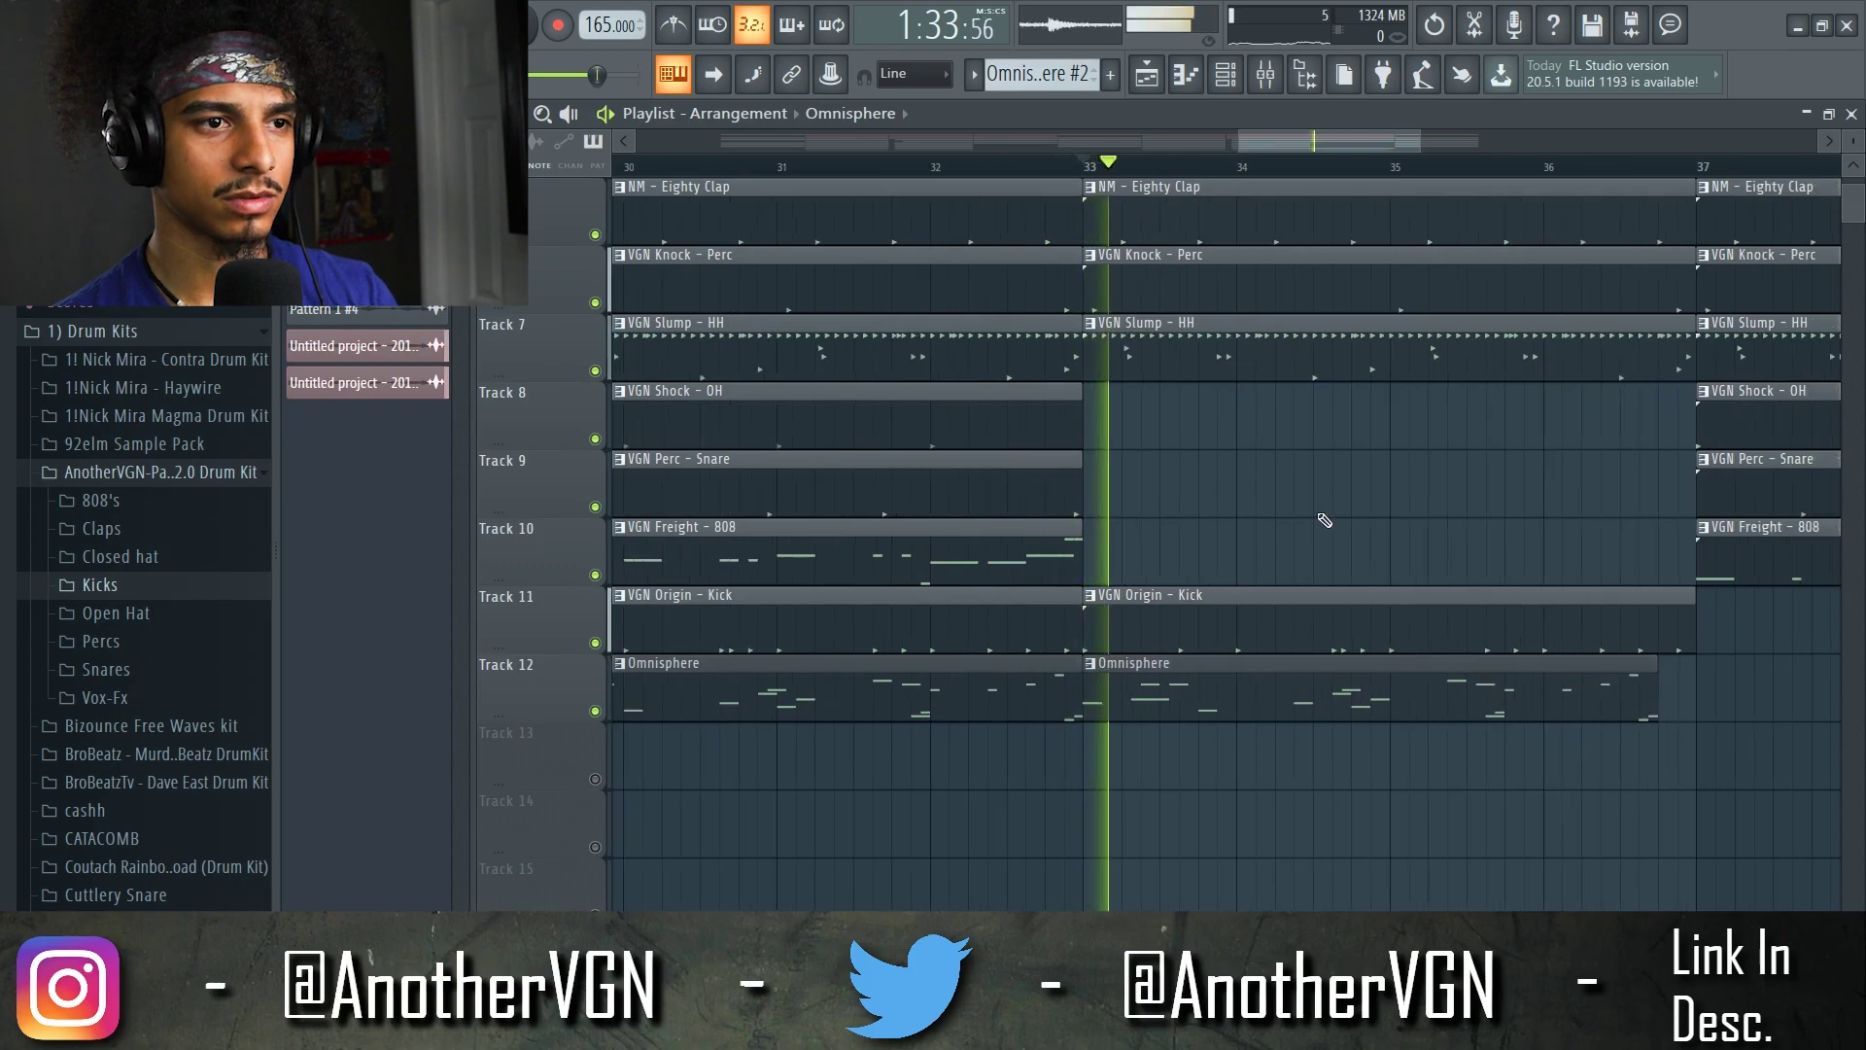
scroll(1227, 509, "up", 4)
left_click_drag(939, 768, 818, 22)
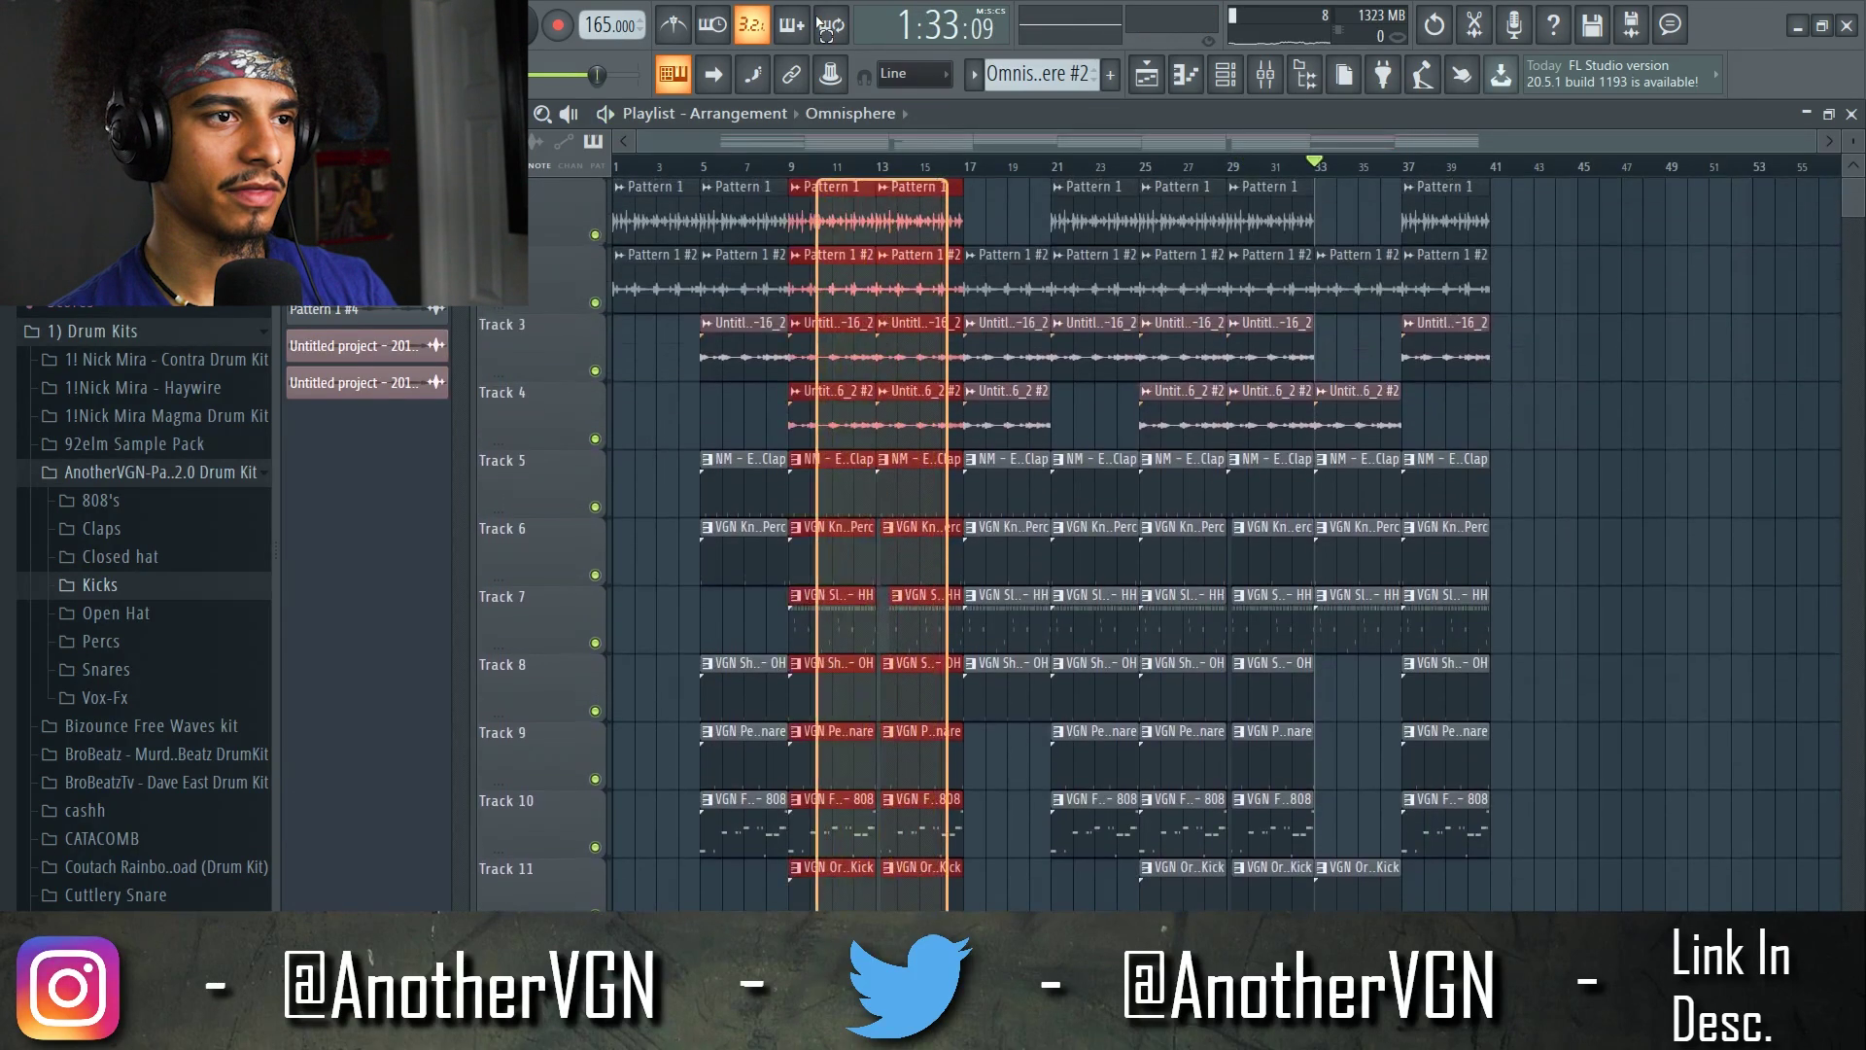
left_click_drag(822, 206, 1536, 201)
- Play the arranged song back to review it
scroll(1517, 255, "up", 5)
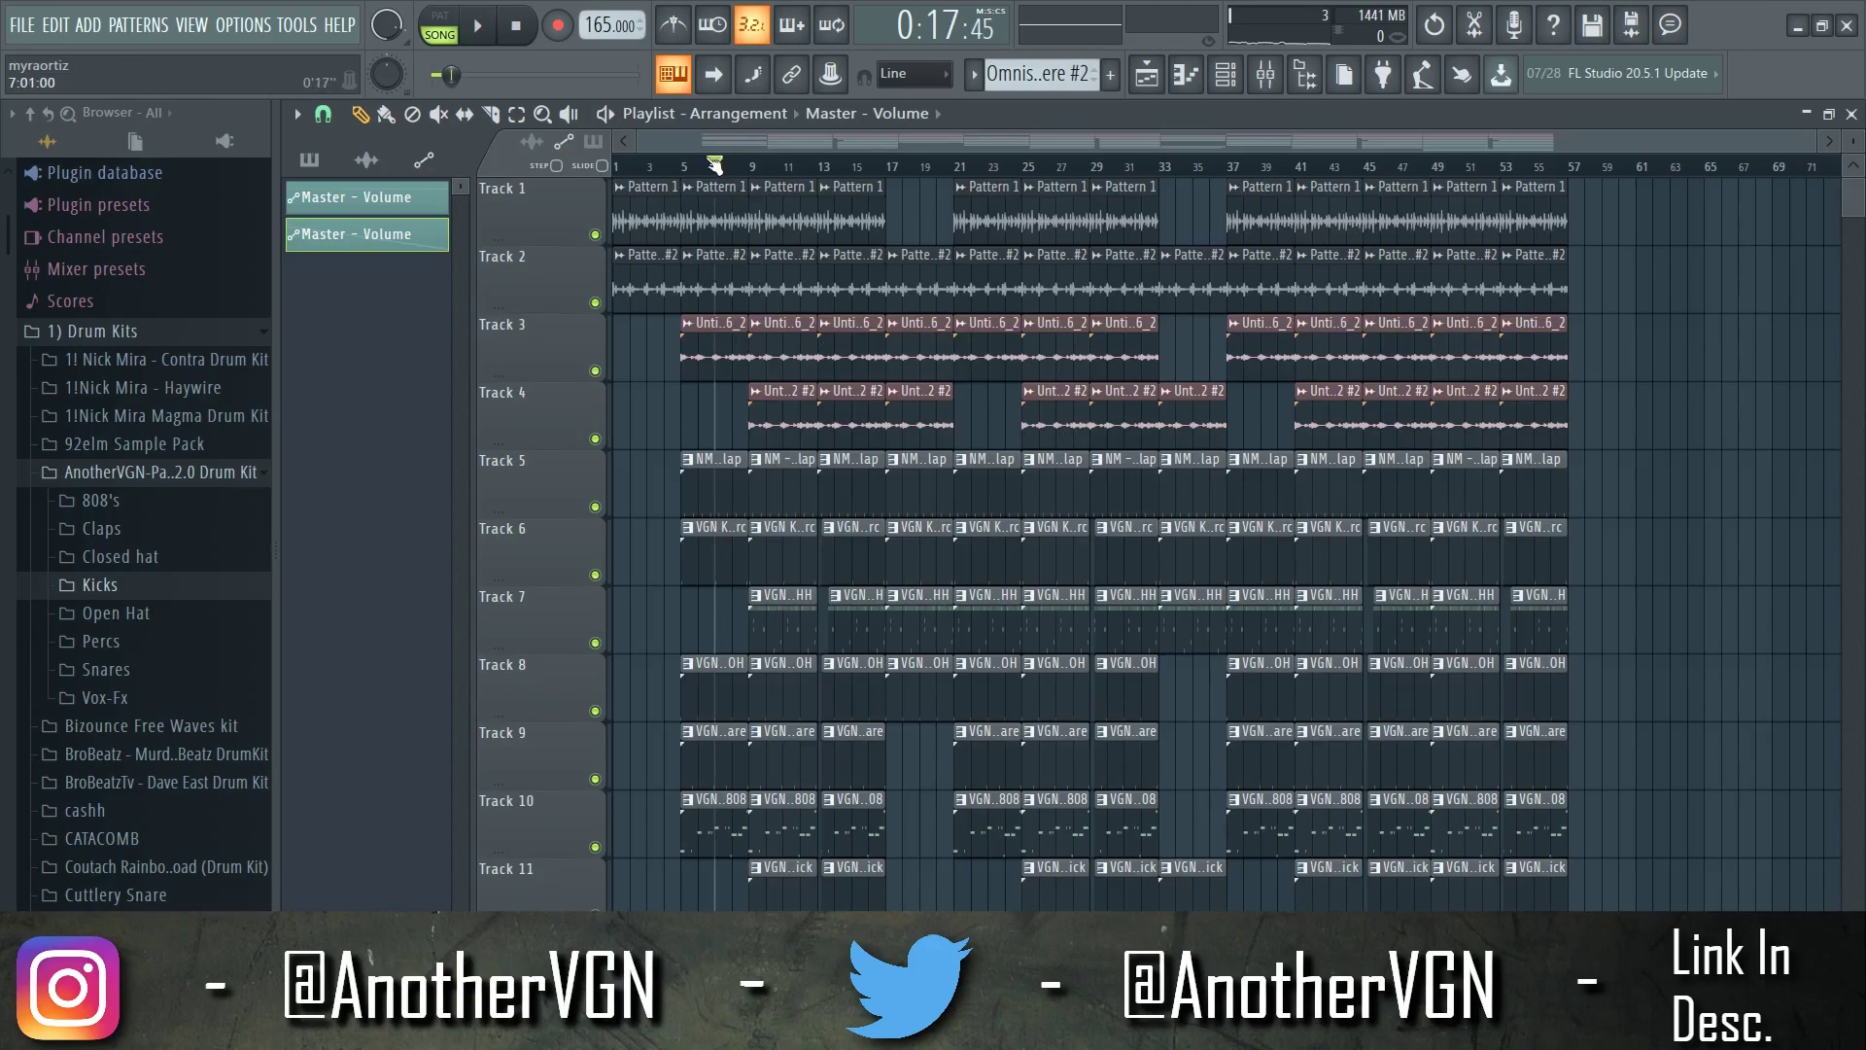
key("space")
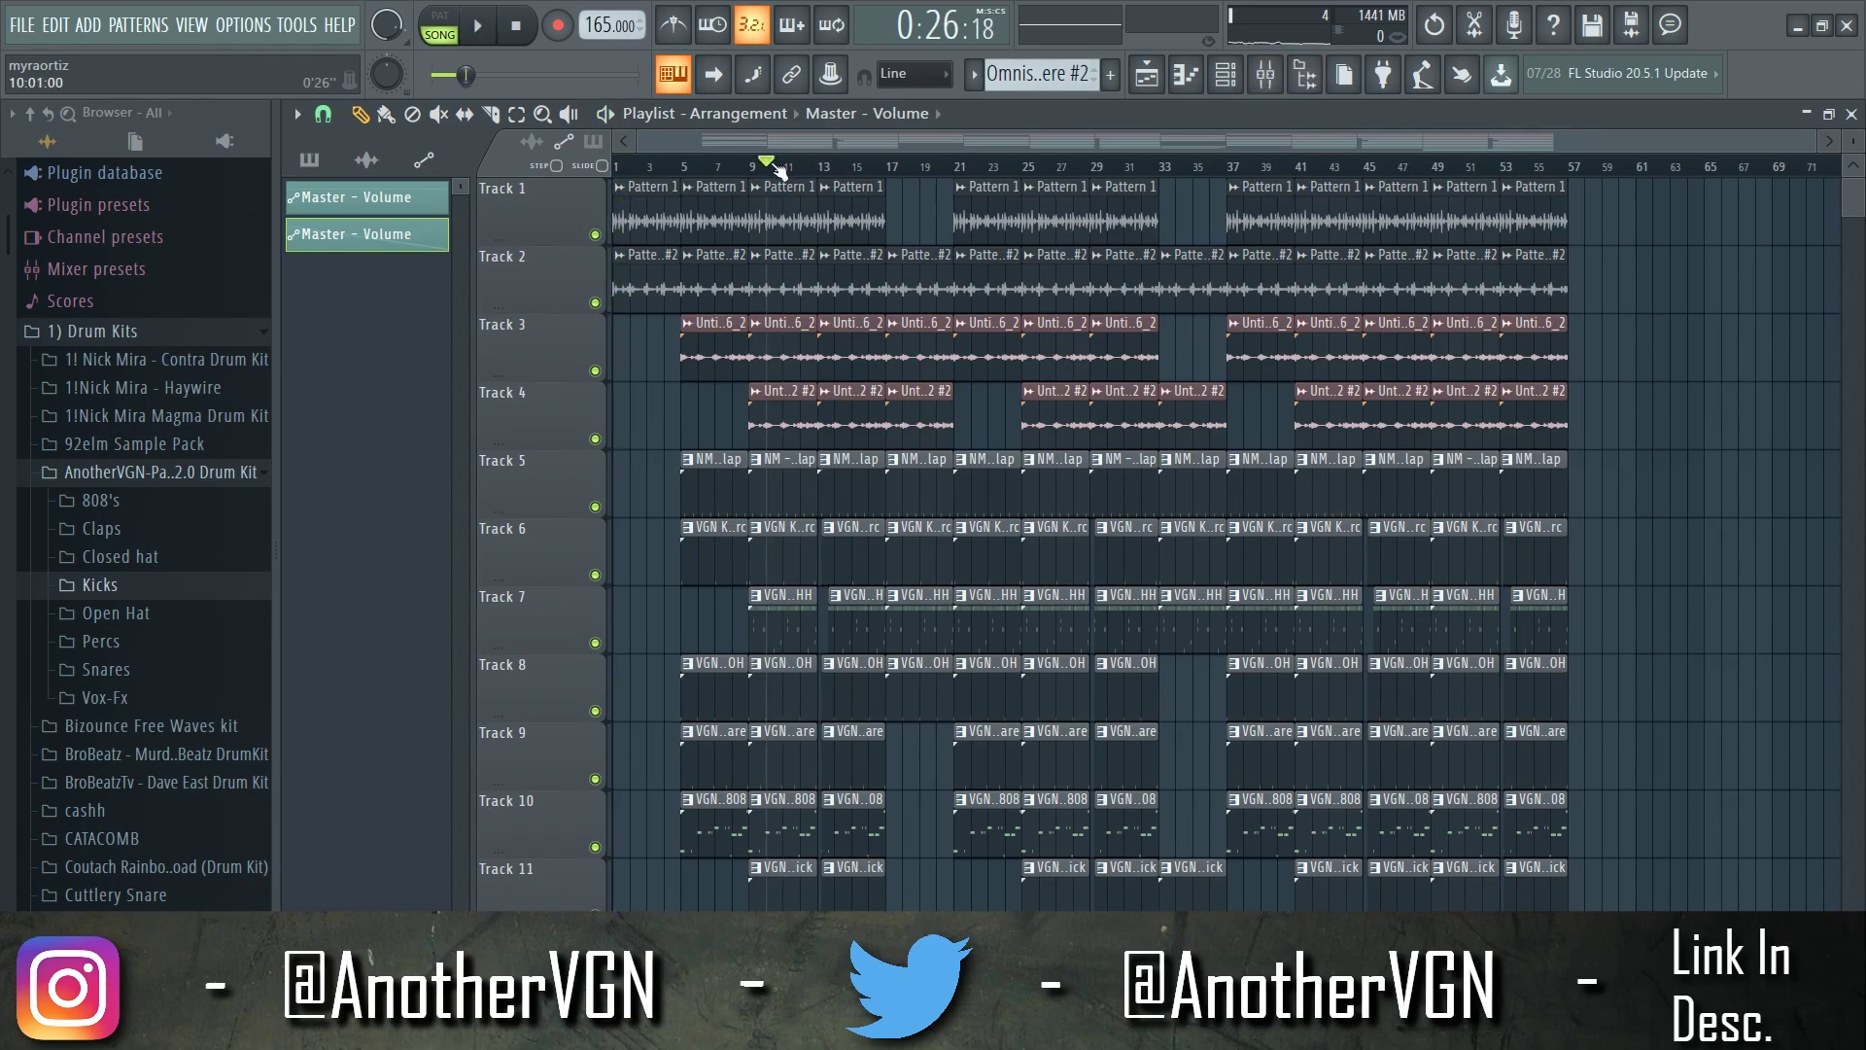
key("space")
- Load Fruity Limiter into an empty master slot and turn its ceiling fully up
key("F9")
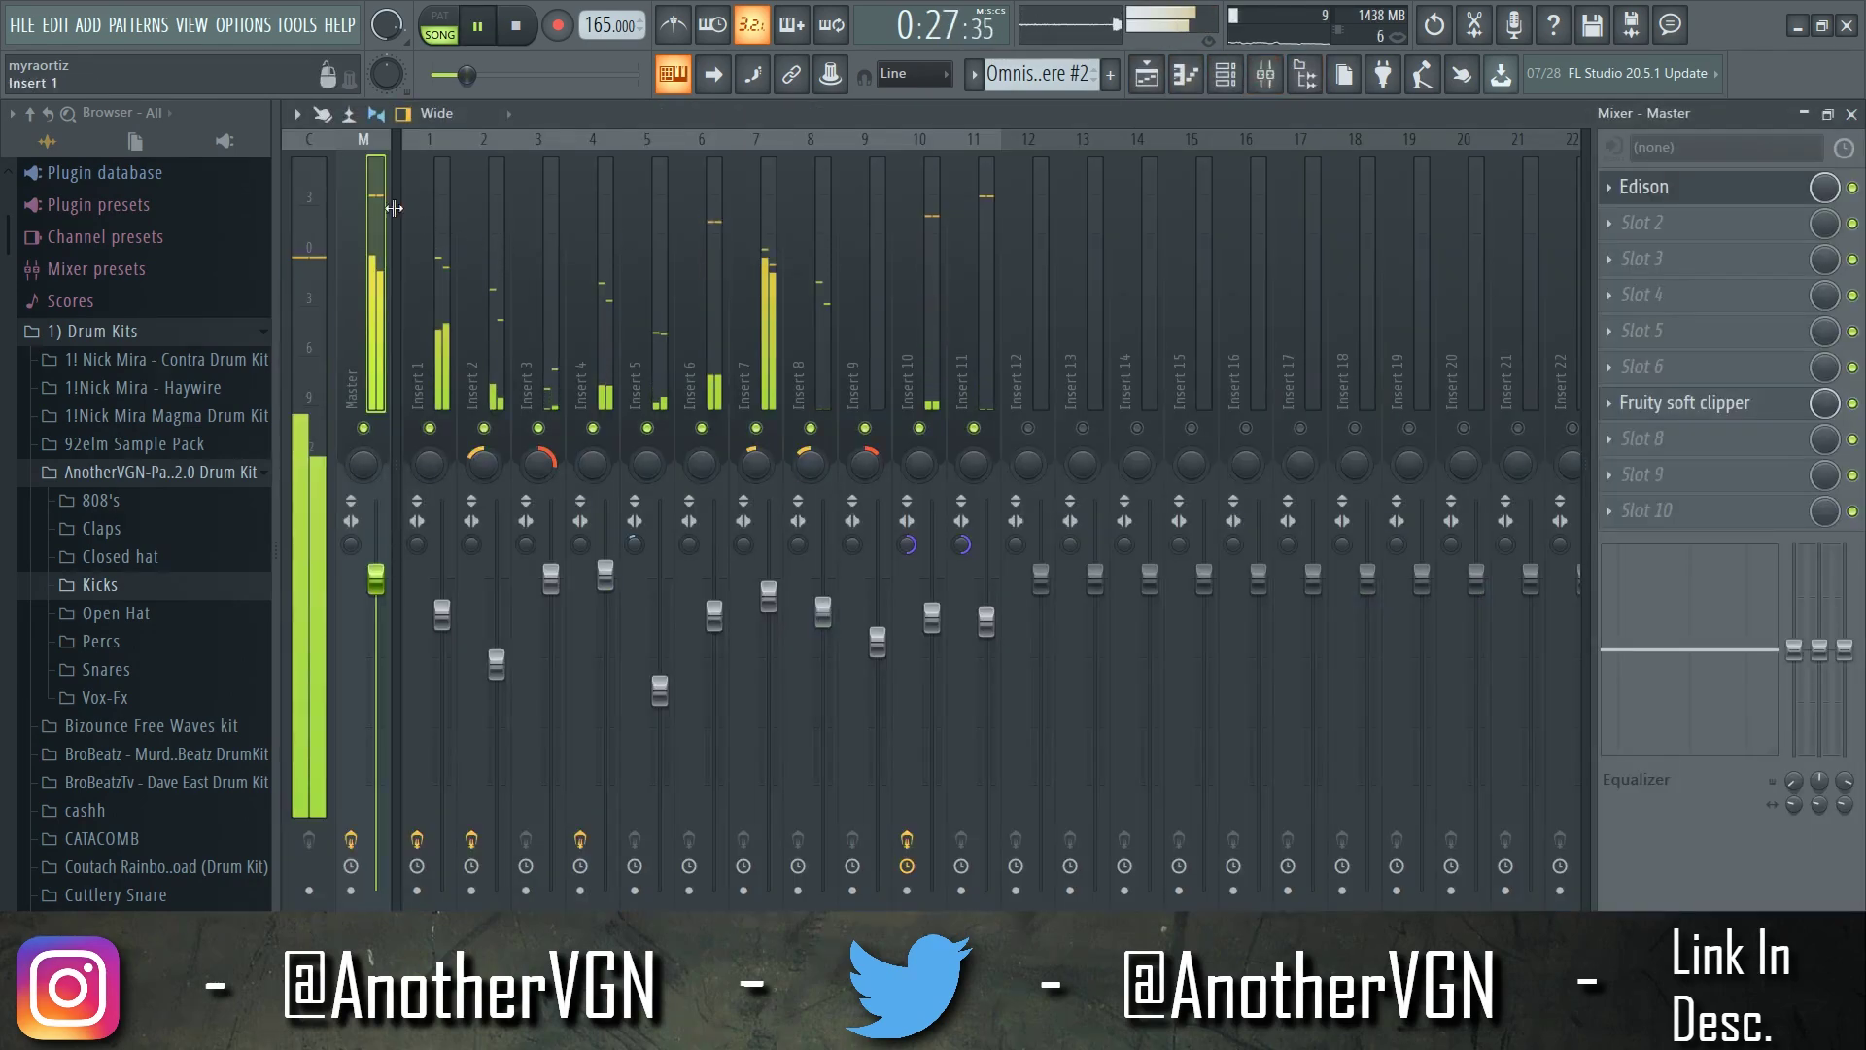
left_click(1632, 473)
left_click(1187, 534)
left_click_drag(502, 507, 502, 409)
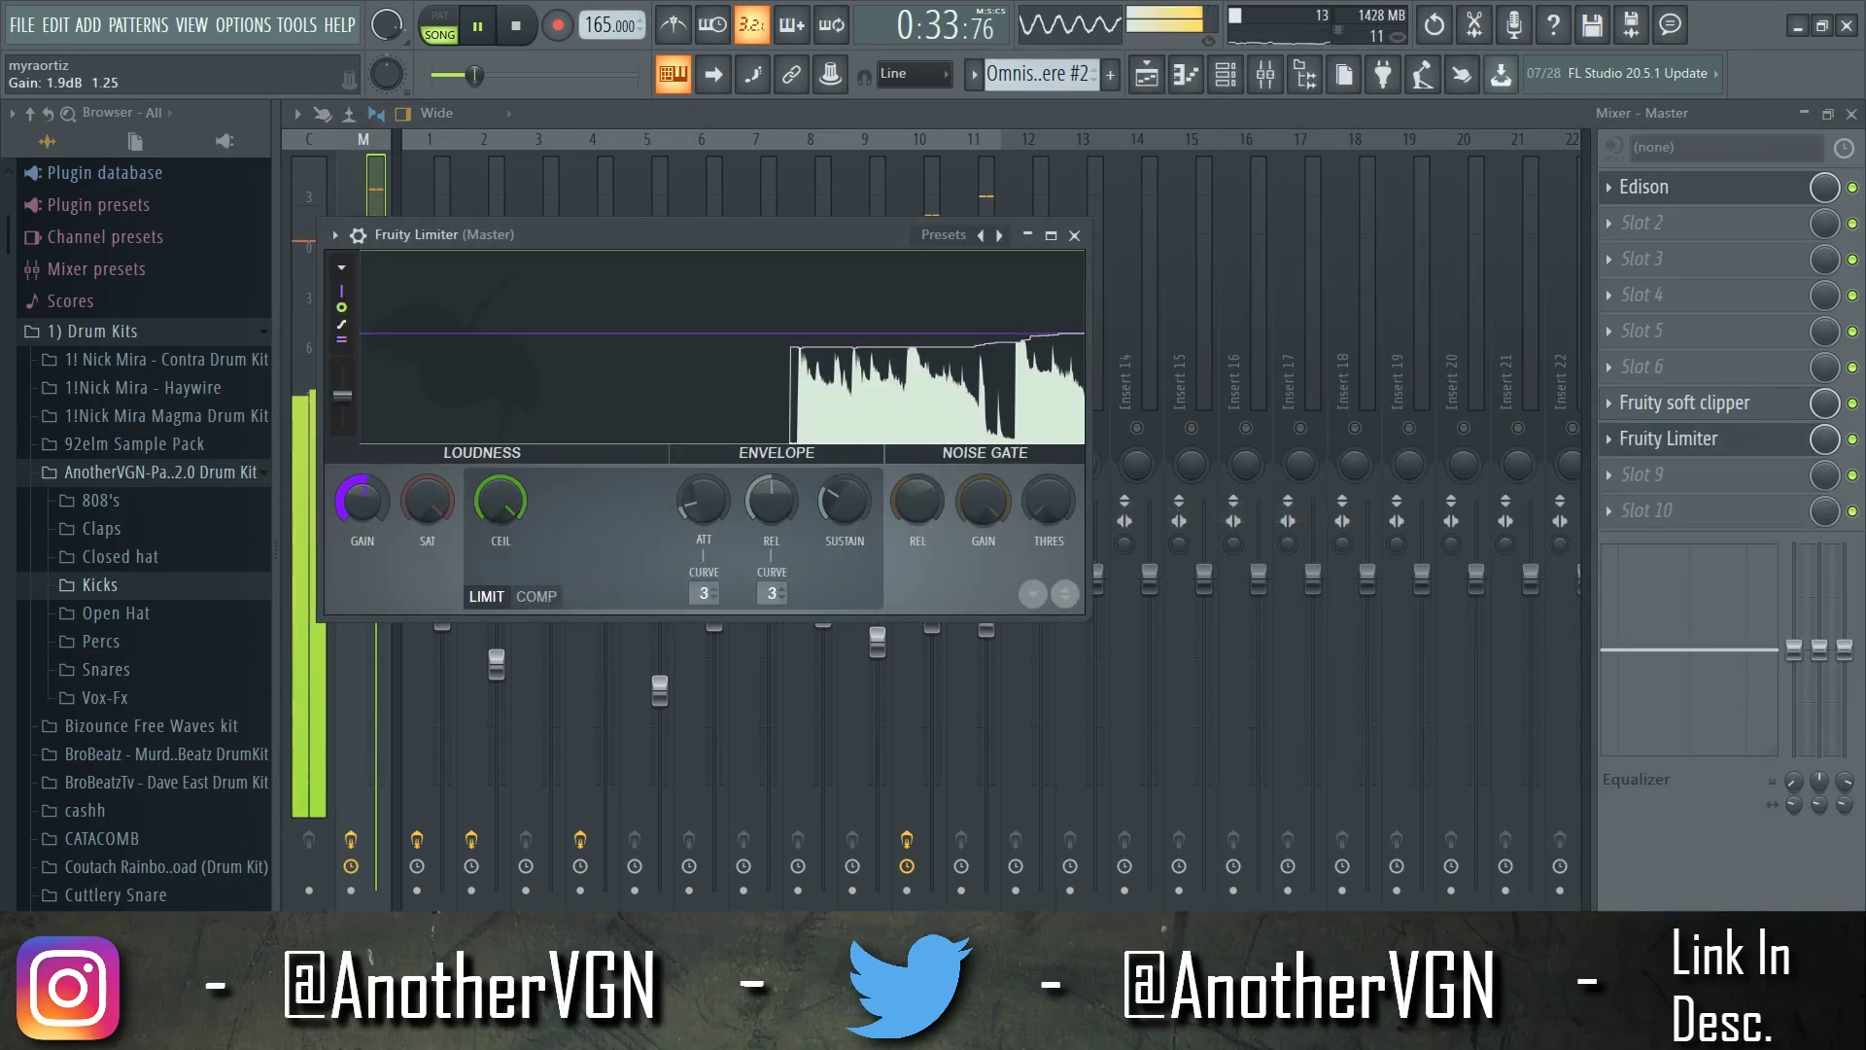